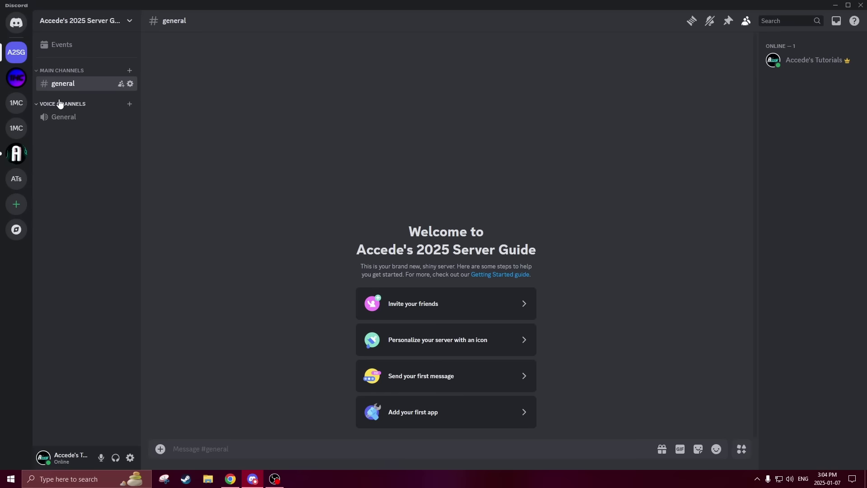
Step: Create a new public category named Info in the server
right_click(85, 167)
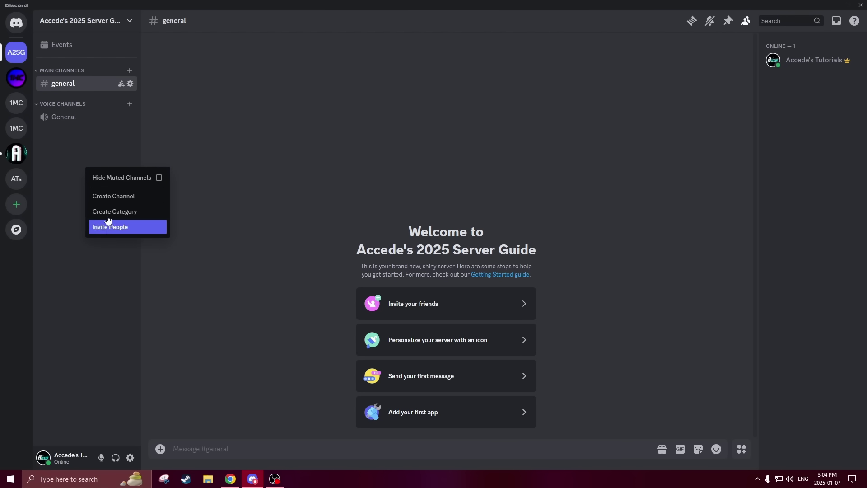
right_click(80, 161)
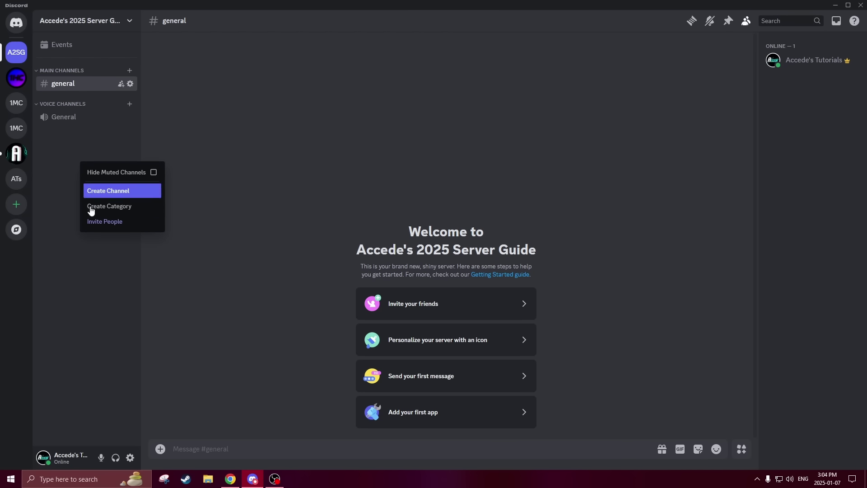
left_click(94, 211)
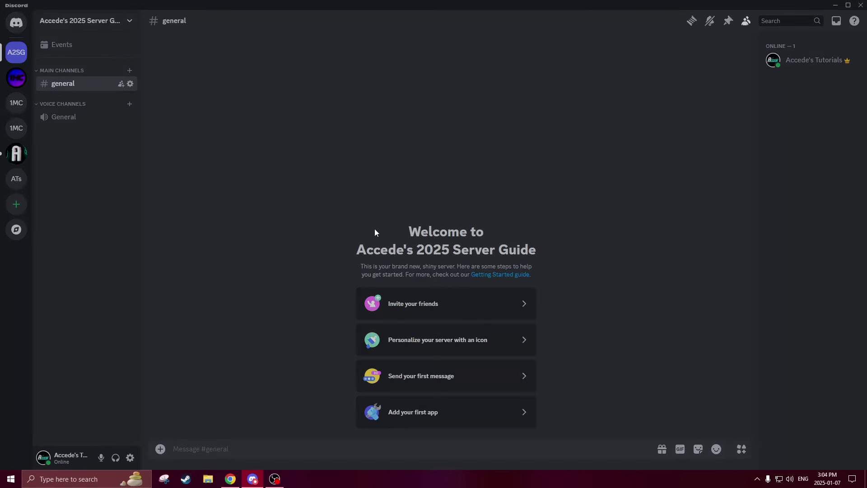
type("(")
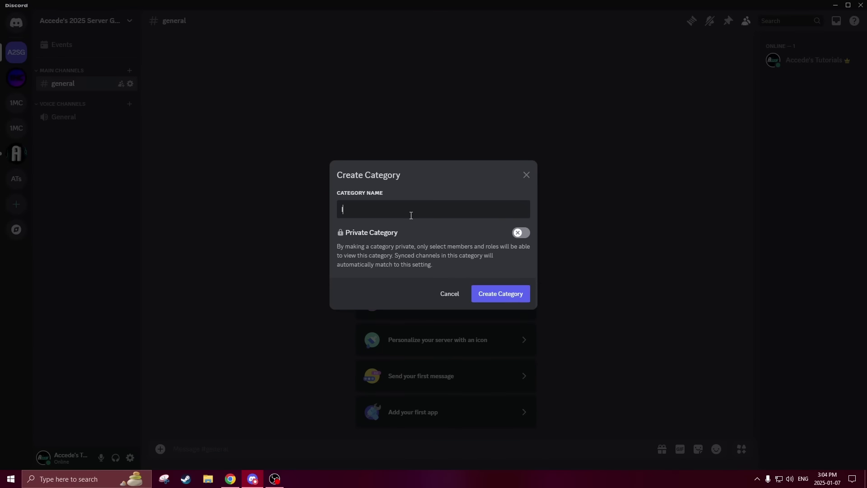
left_click(499, 302)
Step: Create a new public category named Activities in the server
right_click(63, 165)
left_click(100, 216)
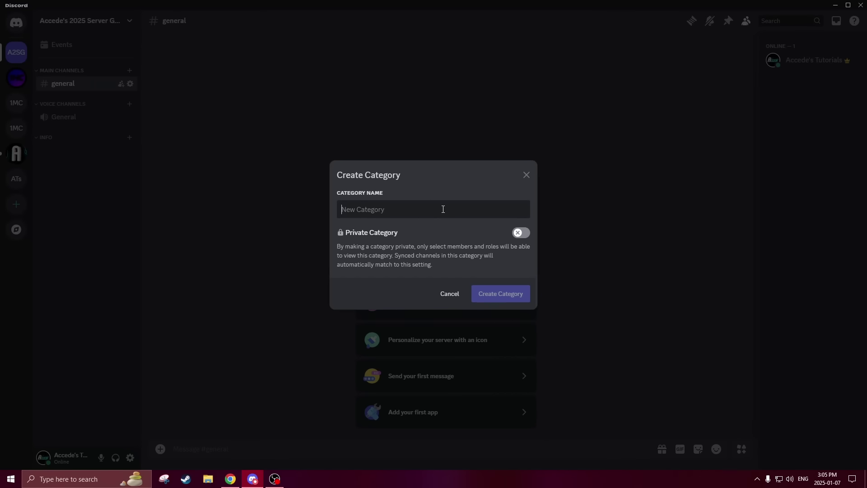
type("Activities")
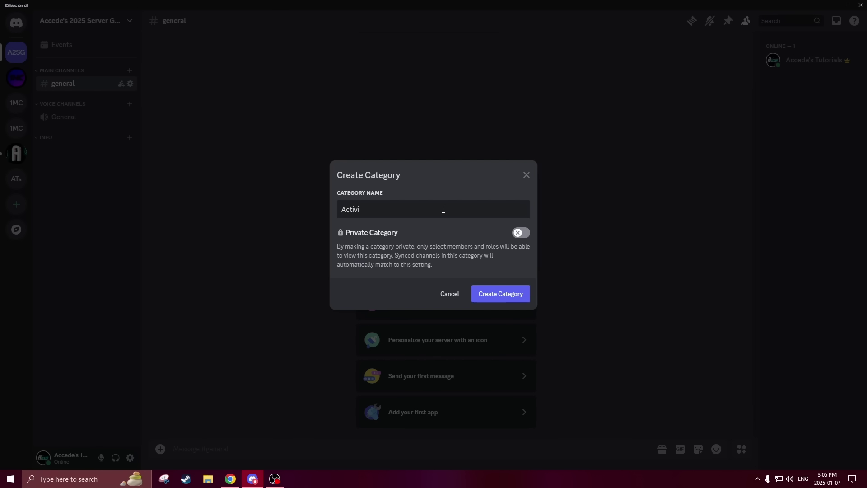
left_click(506, 296)
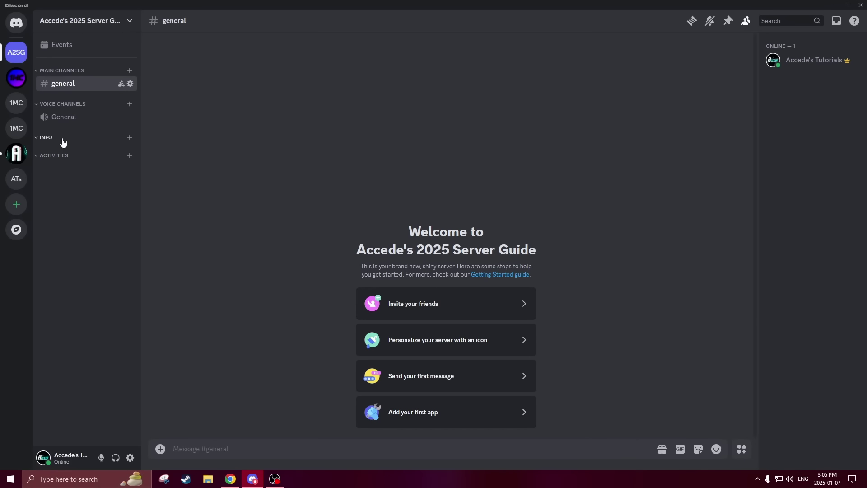
Step: Move the Info category above Main Channels and the Activities category directly above Voice Channels
left_click_drag(63, 143, 70, 68)
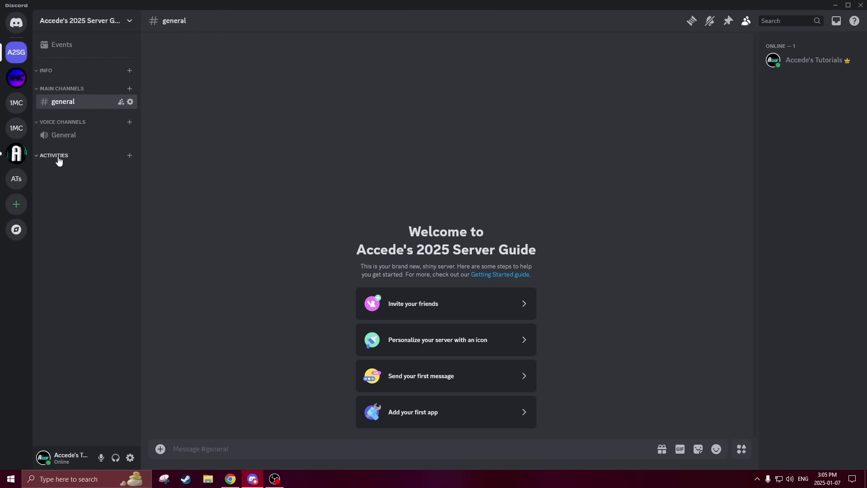
left_click_drag(59, 159, 59, 117)
Step: Create a new public category named Logs below Voice Channels
right_click(72, 185)
left_click(93, 229)
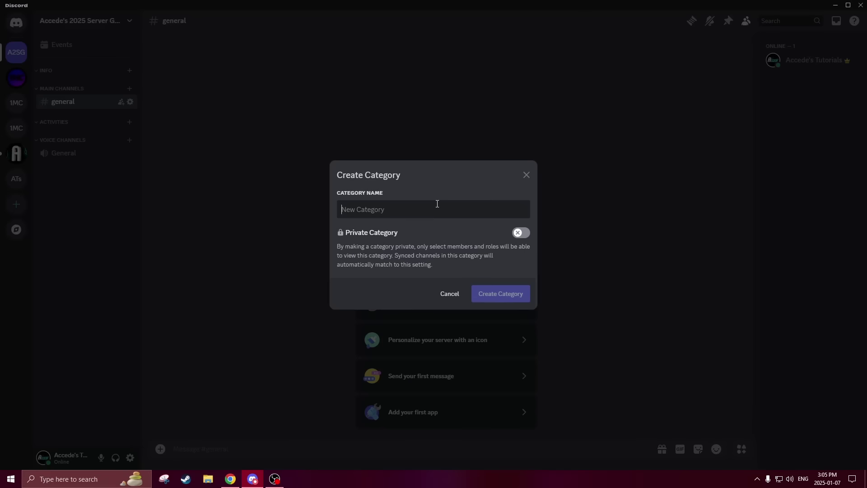
type("Logs")
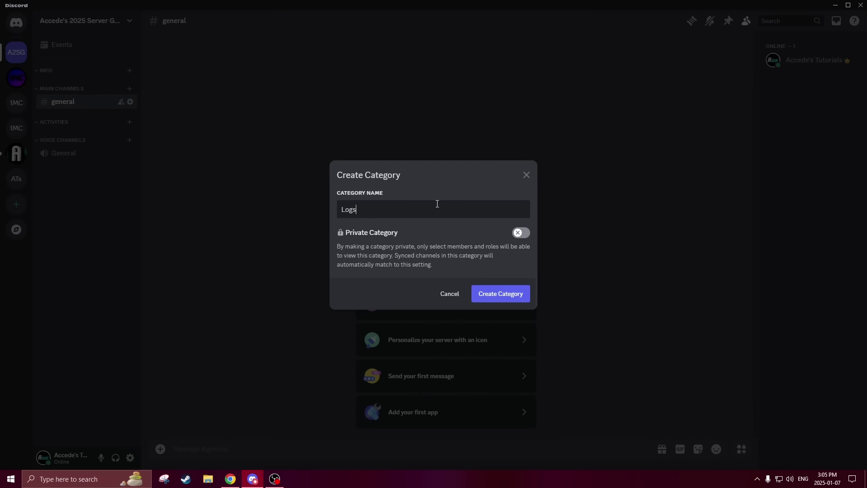
left_click(509, 292)
left_click_drag(76, 179, 56, 191)
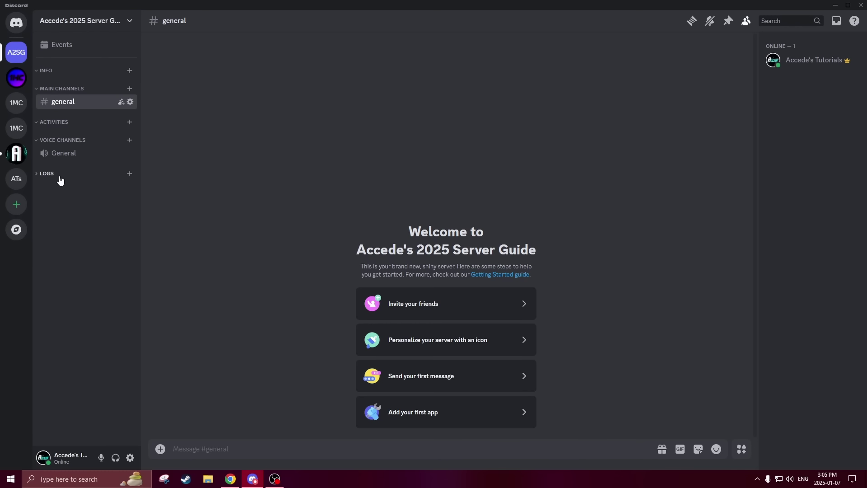
Step: Create two public text channels named announcements and faq in the Info category
left_click(130, 71)
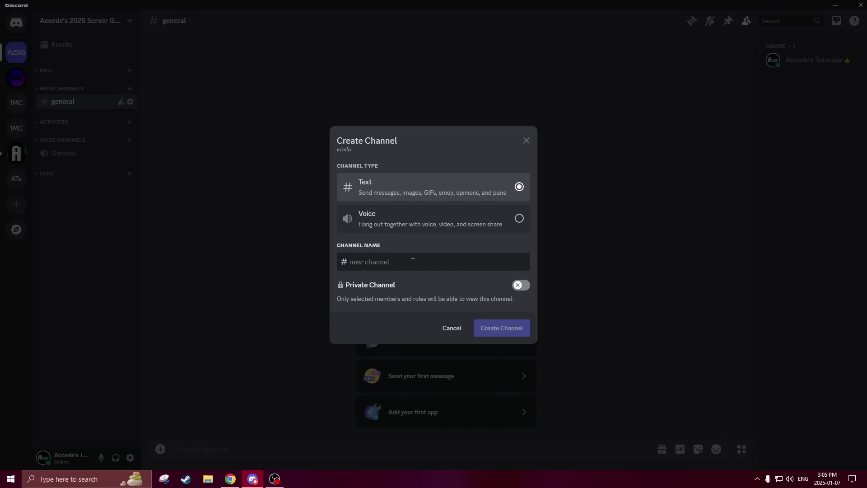
type("announcements")
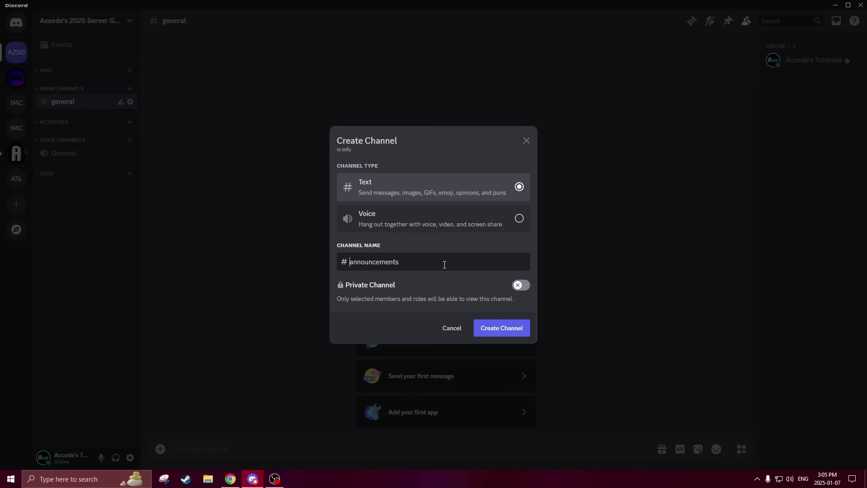
left_click(504, 333)
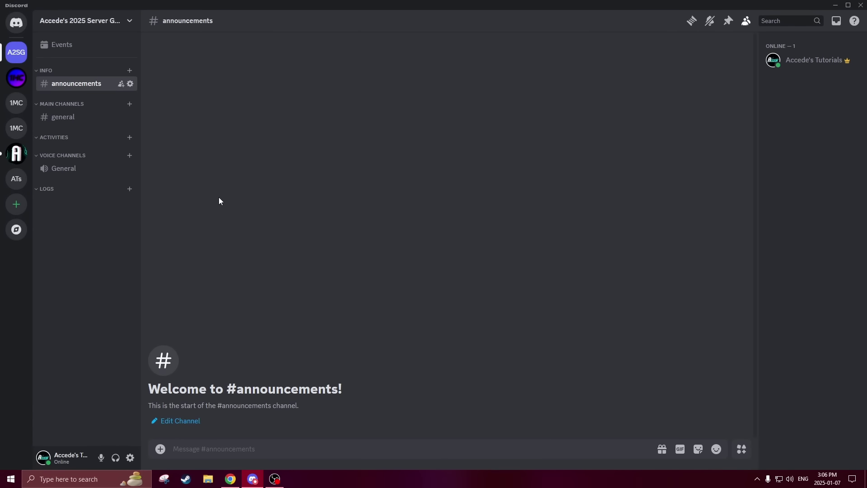
left_click(129, 70)
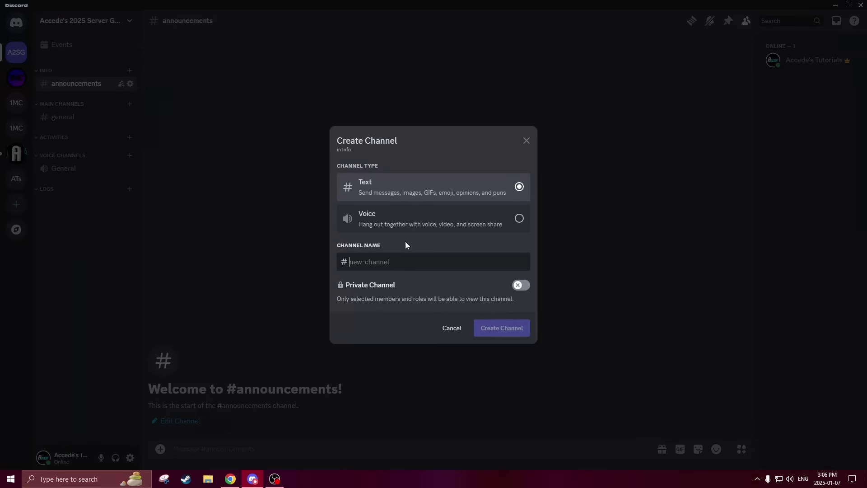
type("faq")
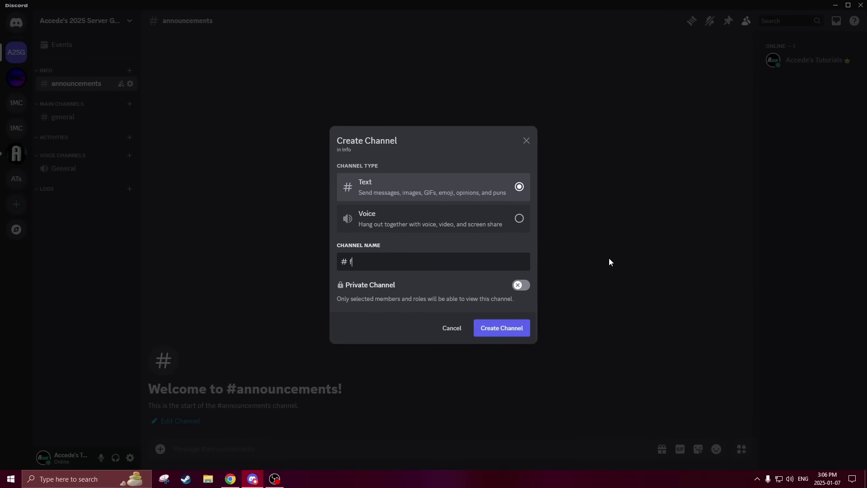
left_click(514, 333)
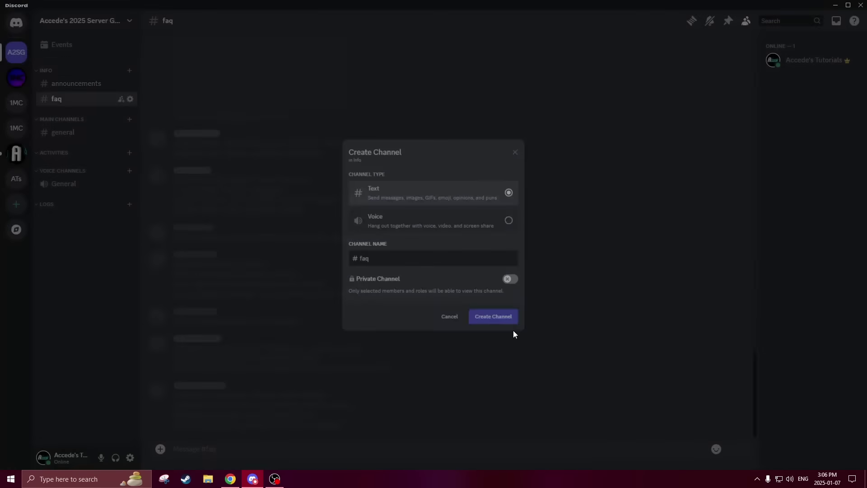
left_click(130, 71)
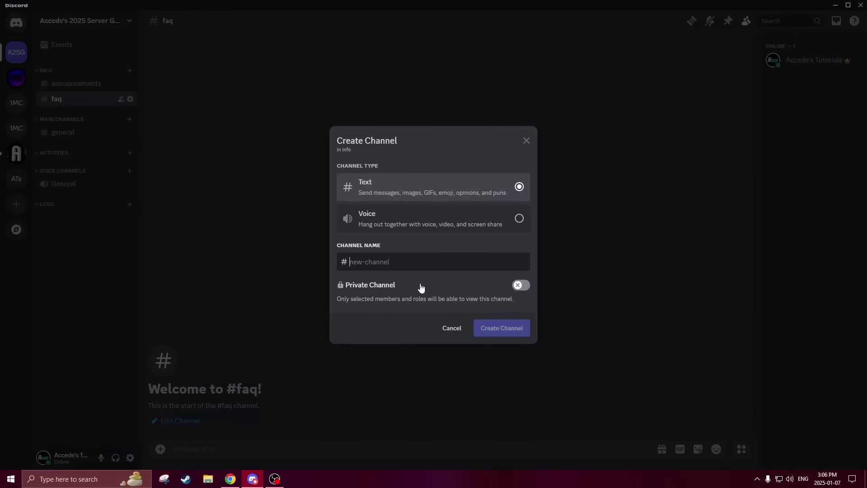
left_click(441, 329)
left_click(130, 71)
left_click(445, 334)
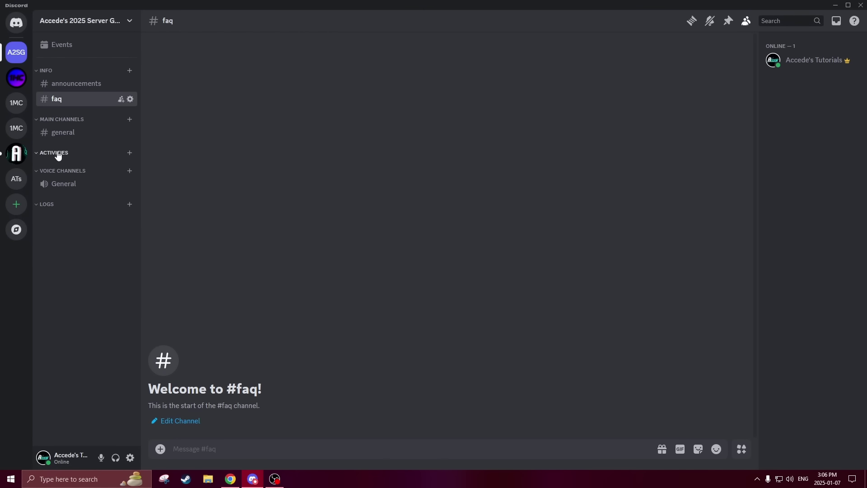
Step: Create a new public category named Giveaways and place it directly above Main Channels
right_click(78, 215)
left_click(108, 260)
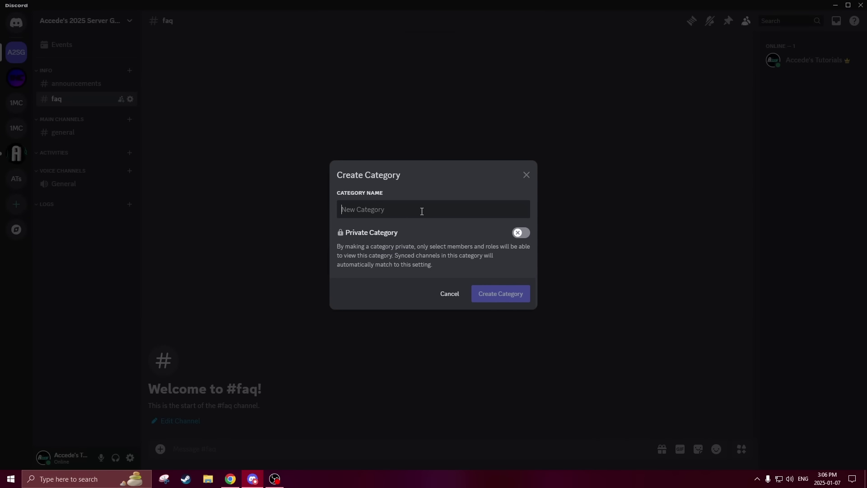
type("Giv")
key("BackSpace")
key("BackSpace")
type("iveaways")
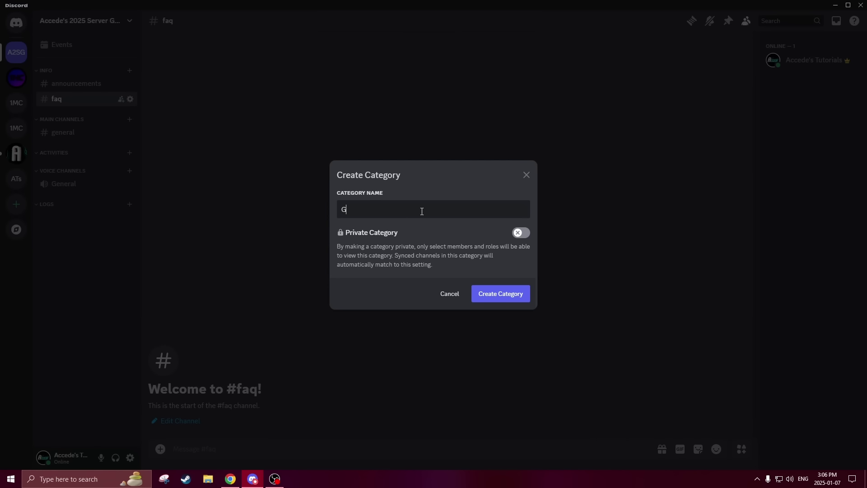
key("Return")
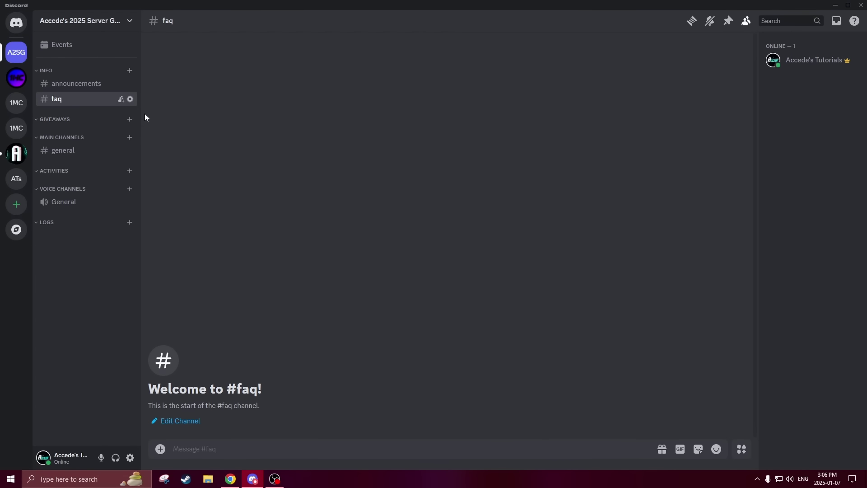
Step: Create a public text channel named giveaways in the Giveaways category
left_click(129, 119)
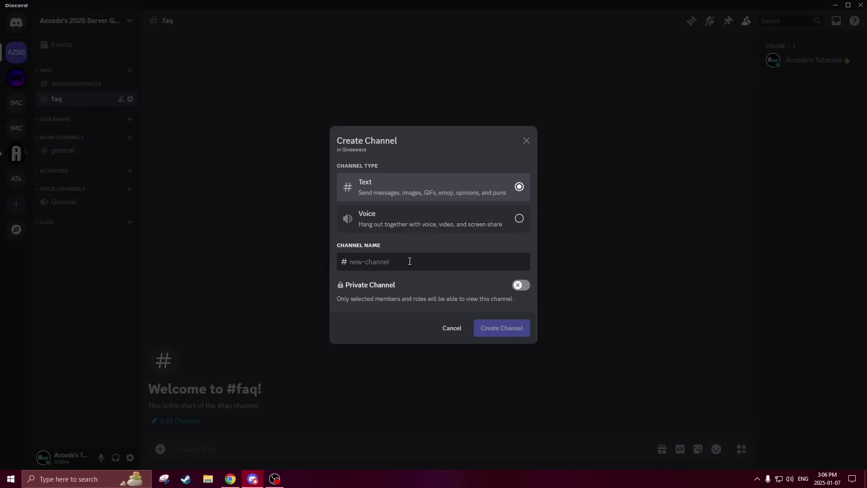
type("giveaways")
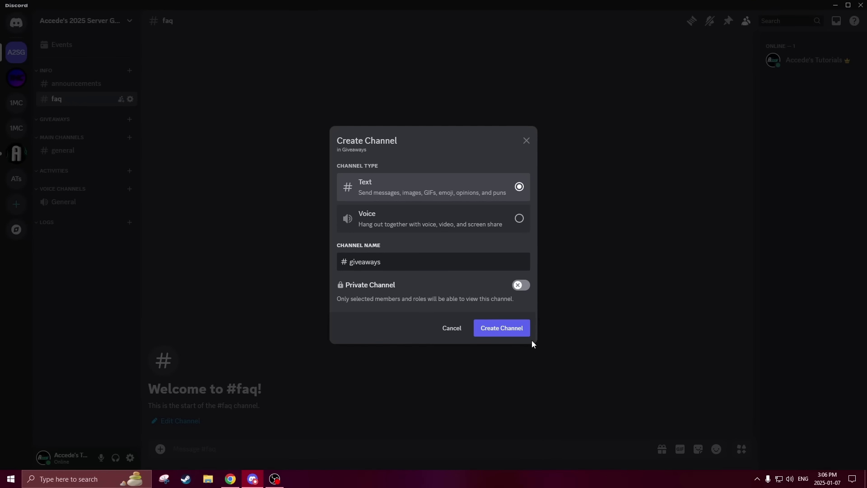
left_click(501, 328)
Step: Rename the Info category to Important and save the change
left_click(76, 83)
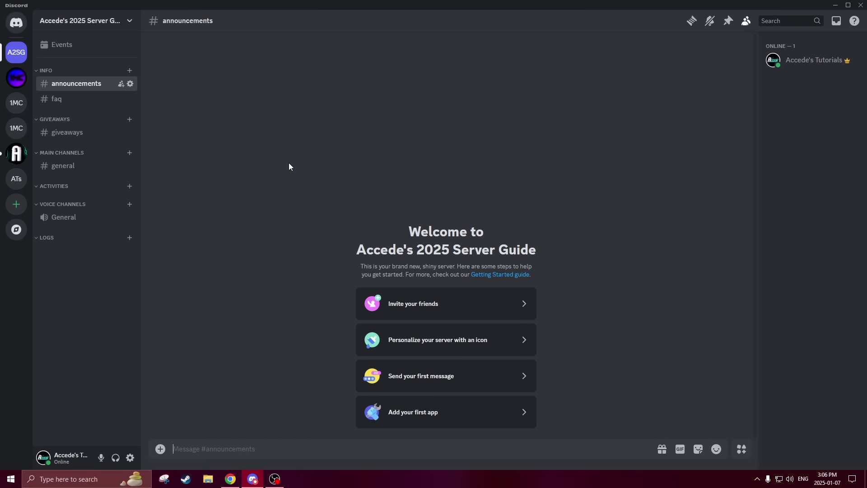
right_click(61, 70)
left_click(100, 69)
right_click(100, 70)
key("Escape")
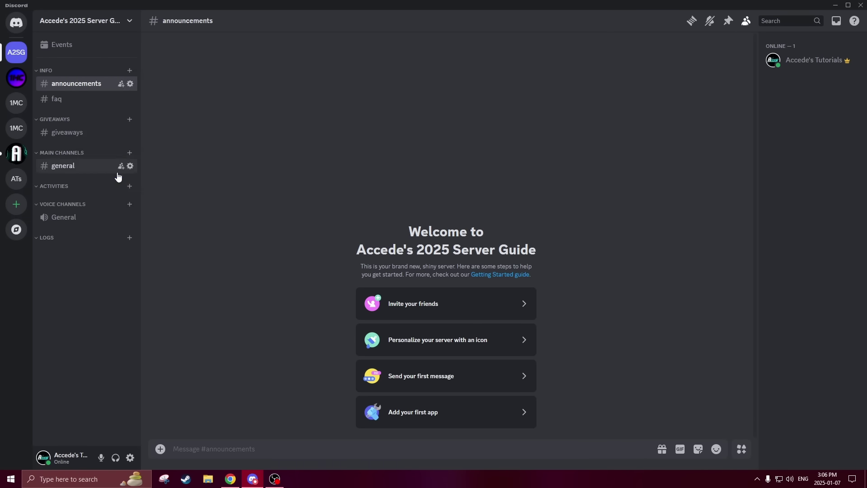
left_click(375, 77)
key("ctrl+a")
key("BackSpace")
type("I")
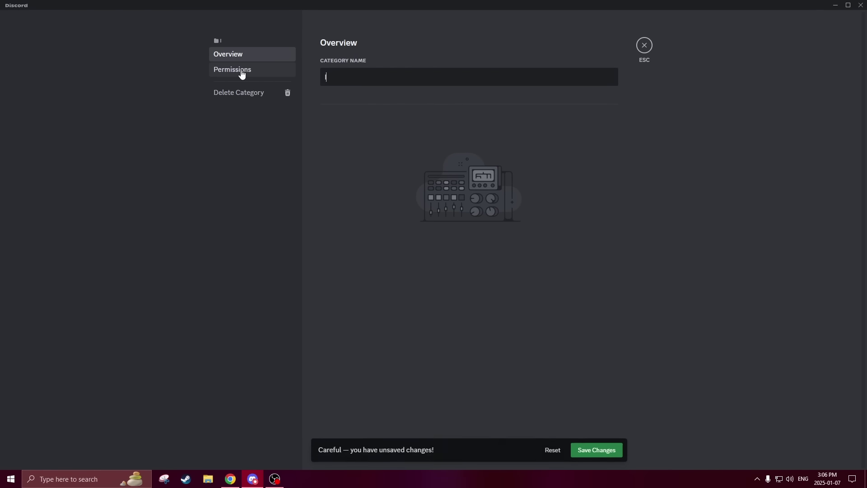
type("mportant")
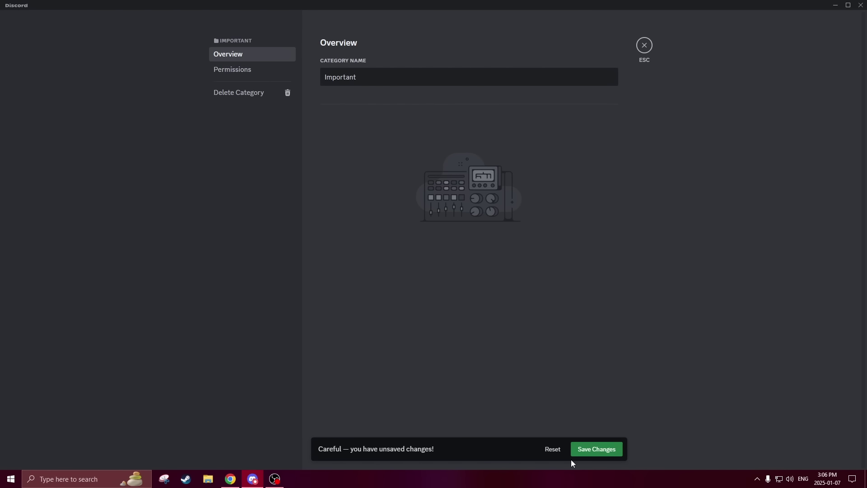
left_click(585, 449)
left_click(644, 46)
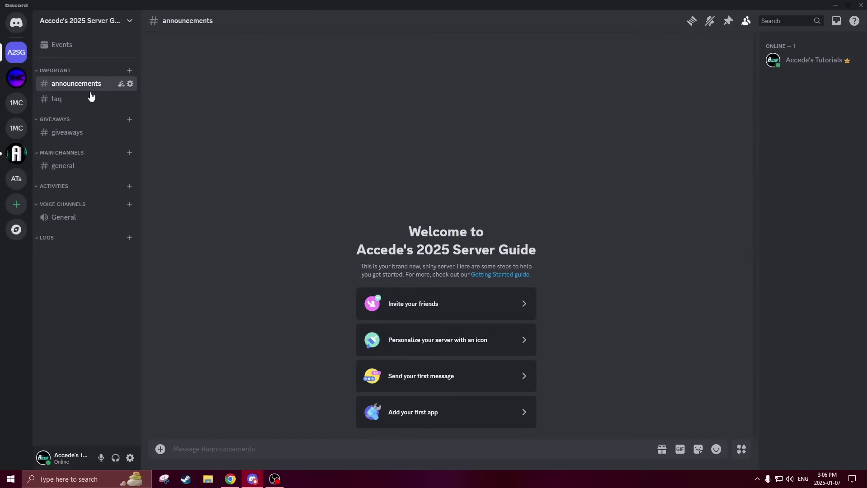
Step: Create a public text channel named self-roles in the Important category
left_click(130, 70)
type("sel")
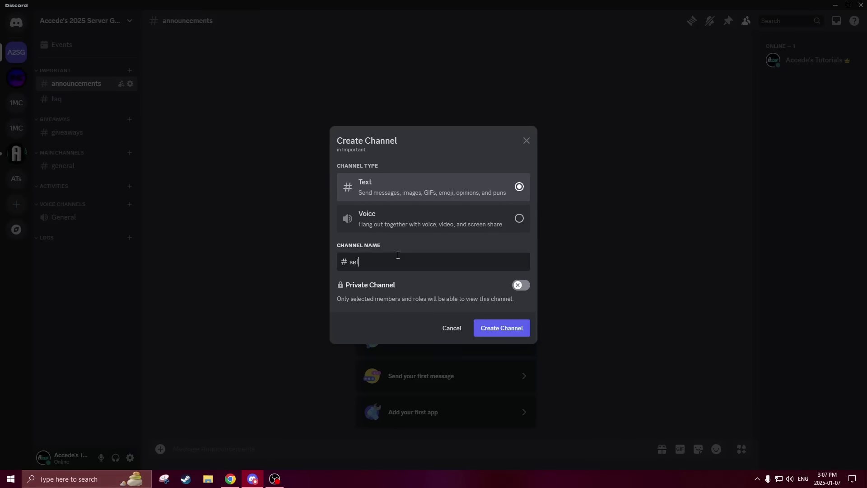
type("f-roles")
left_click(486, 329)
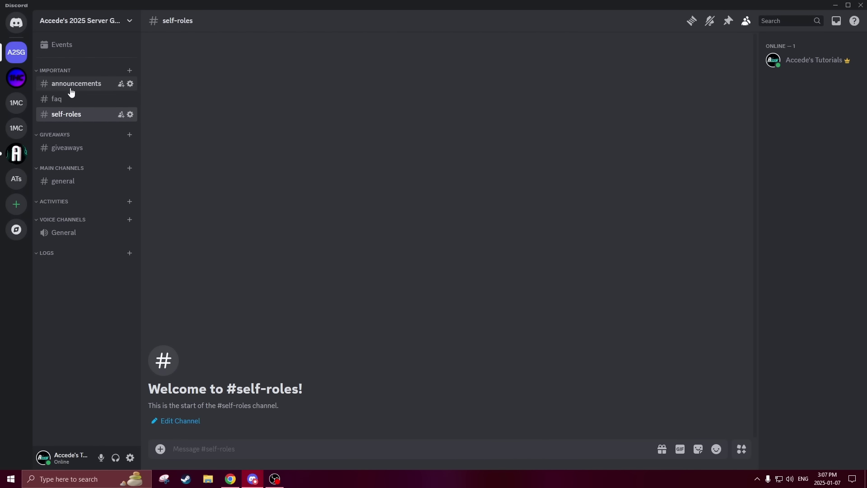
left_click(85, 99)
left_click(86, 84)
left_click(86, 99)
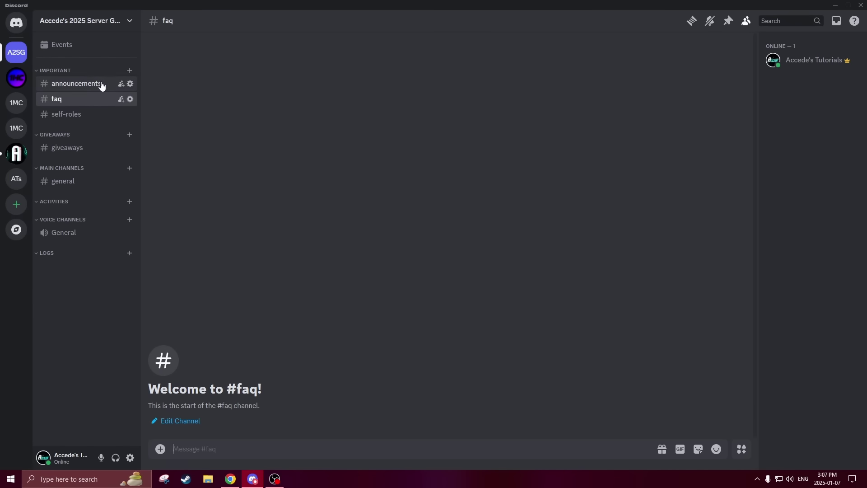
left_click(95, 85)
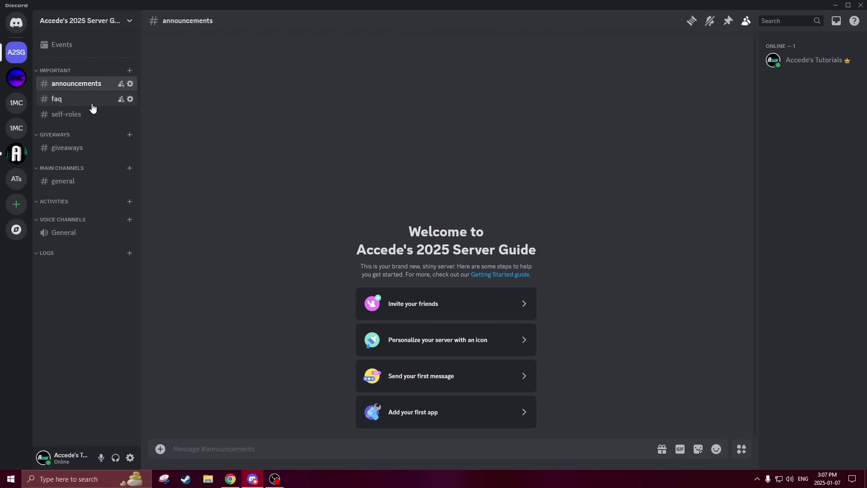
Step: Create a public text channel named levels outside of any category
right_click(100, 296)
left_click(98, 303)
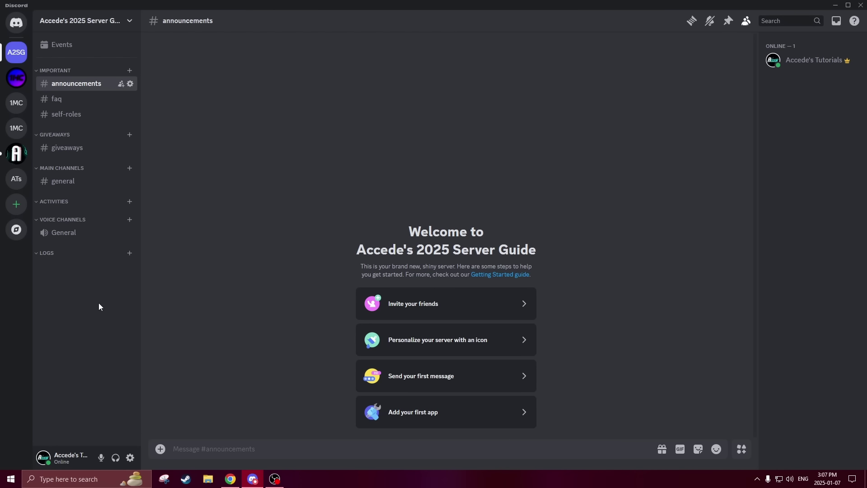
right_click(86, 316)
left_click(99, 344)
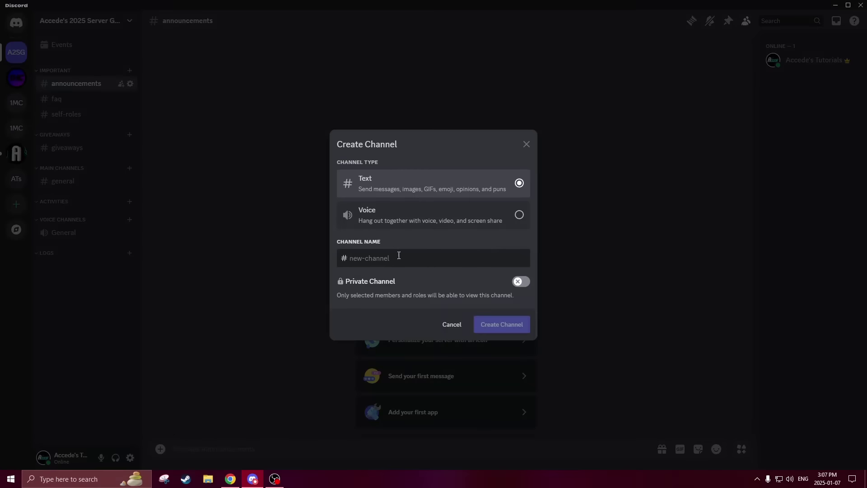
type("level")
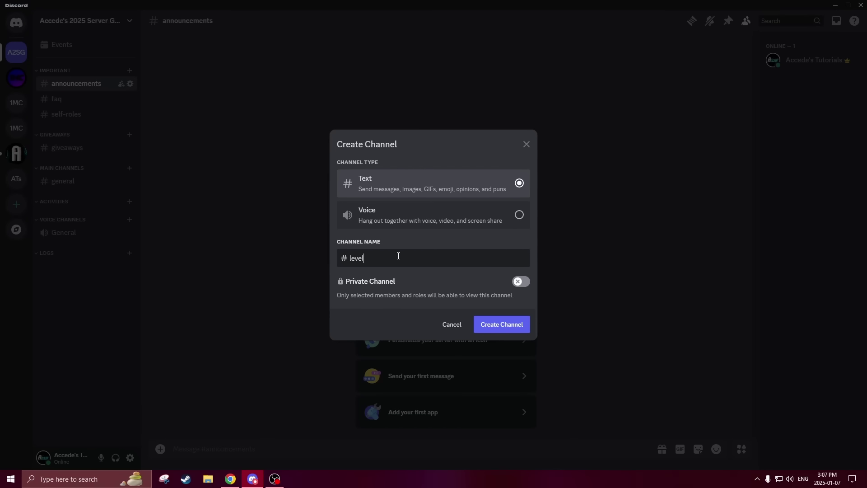
type("s")
left_click(498, 325)
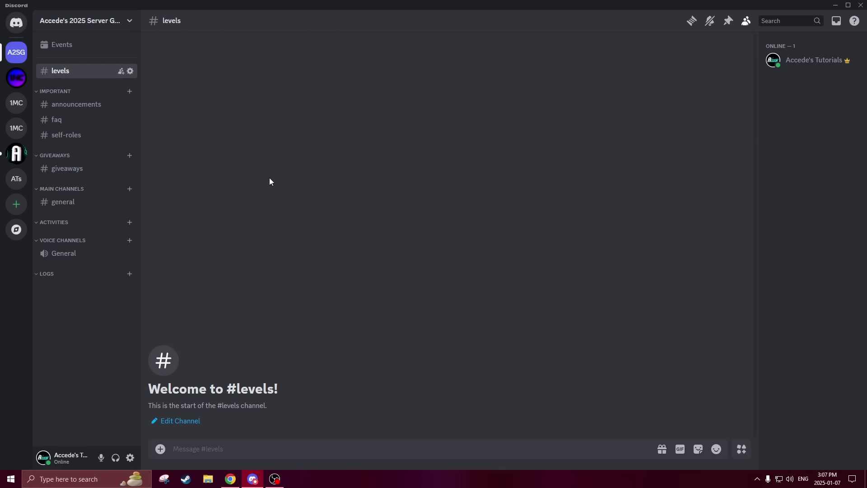
Step: Create a public text channel named rules in the Important category and place it directly below announcements
left_click(133, 93)
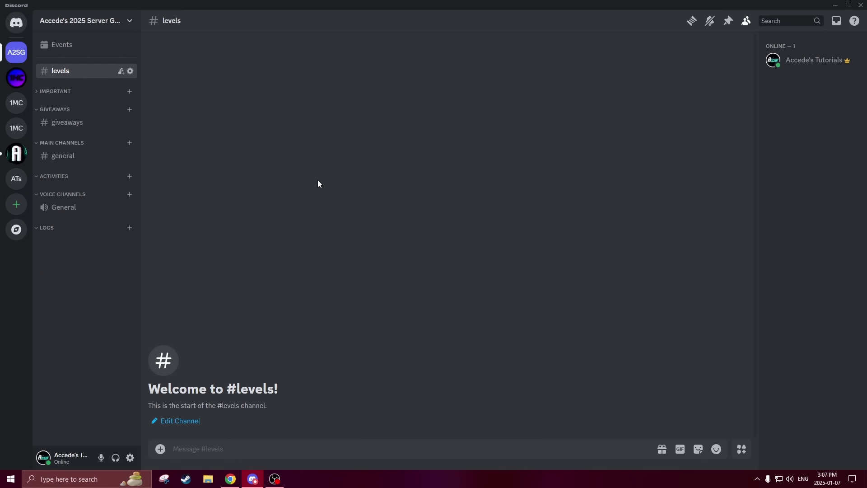
left_click(93, 96)
left_click(130, 92)
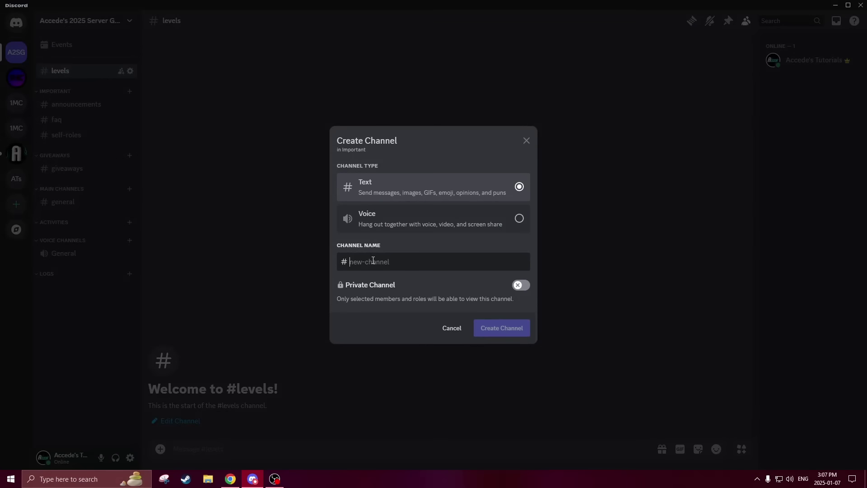
type("ruyles")
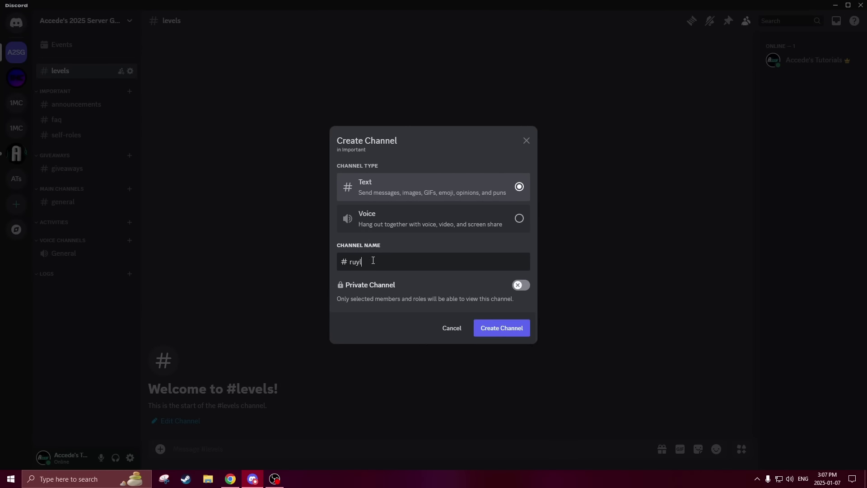
key("BackSpace")
key("BackSpace")
type("le")
left_click(507, 329)
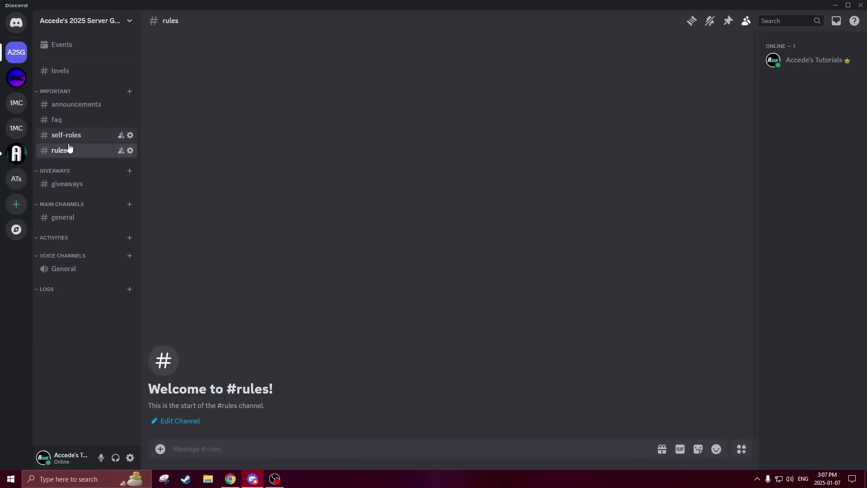
left_click_drag(64, 149, 93, 121)
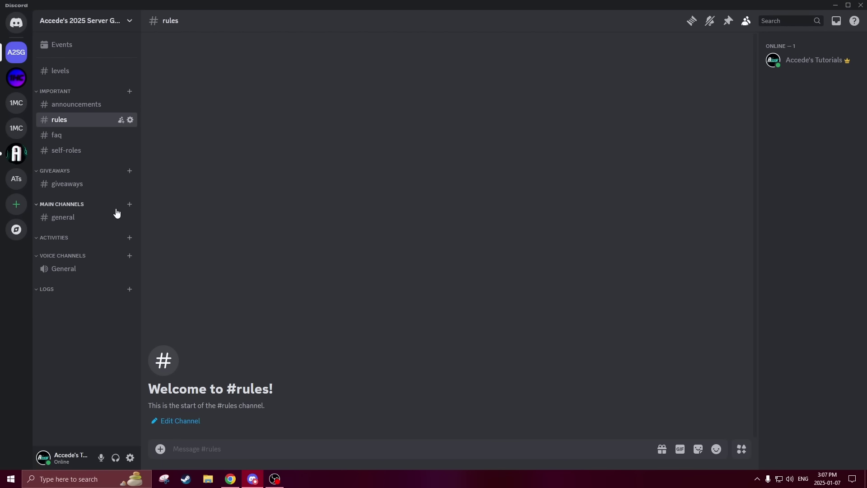
Step: Create a public text channel named bot-commands in the Main Channels category
left_click(129, 204)
type("bot-commands")
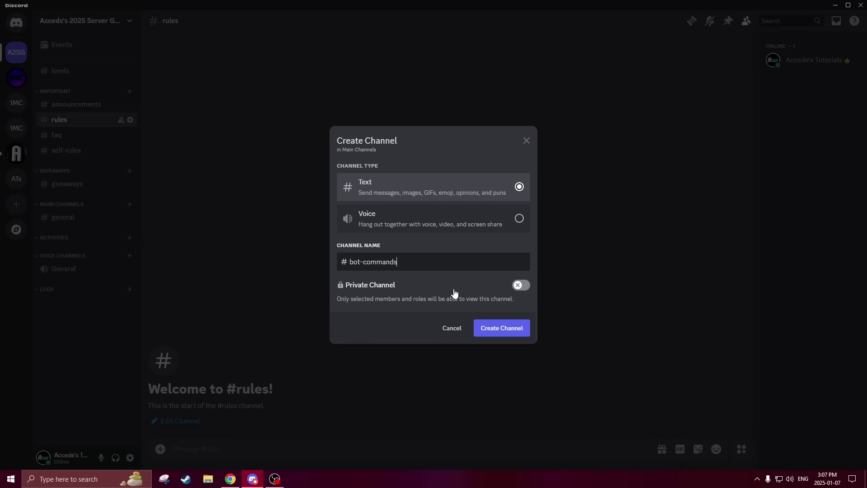
key("Return")
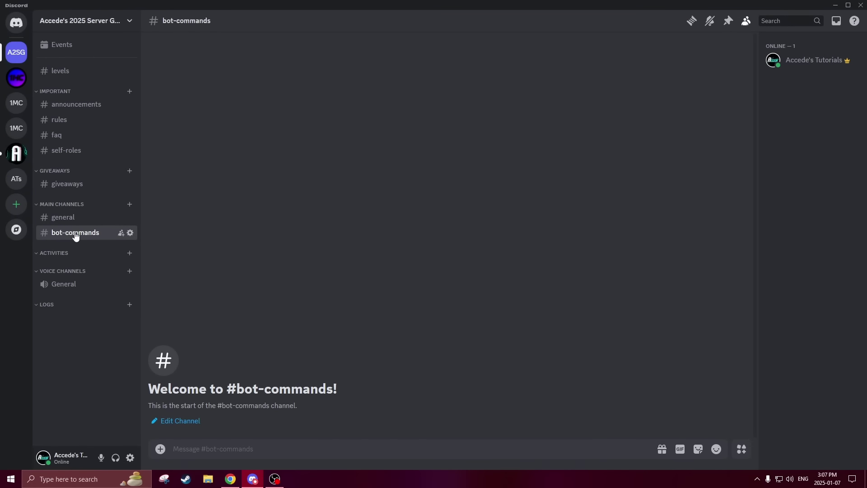
Step: Create a public text channel named counting in the Activities category
left_click(130, 254)
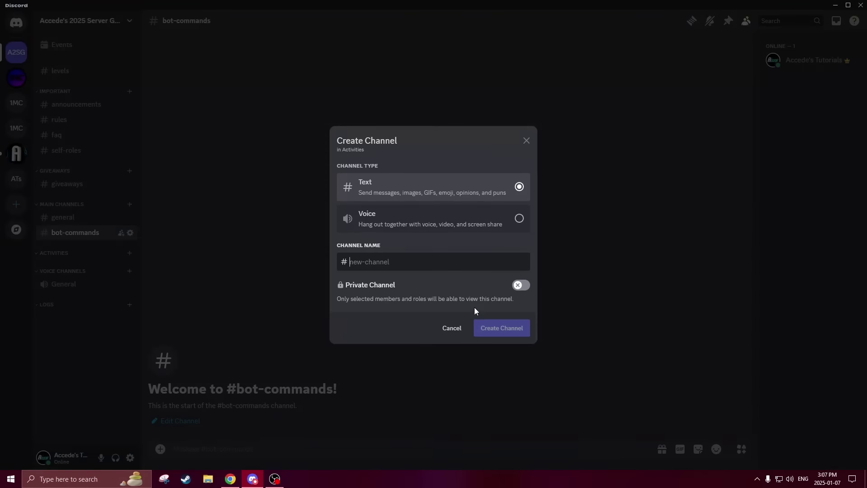
left_click(450, 328)
left_click(130, 253)
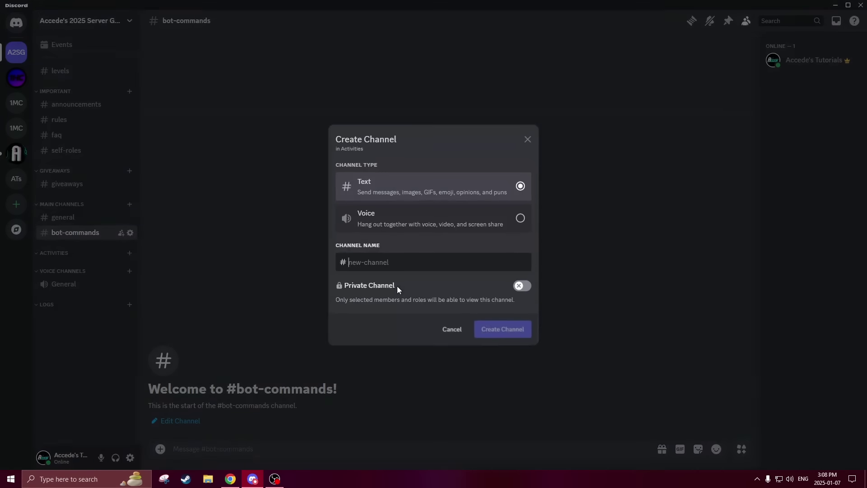
type("counting")
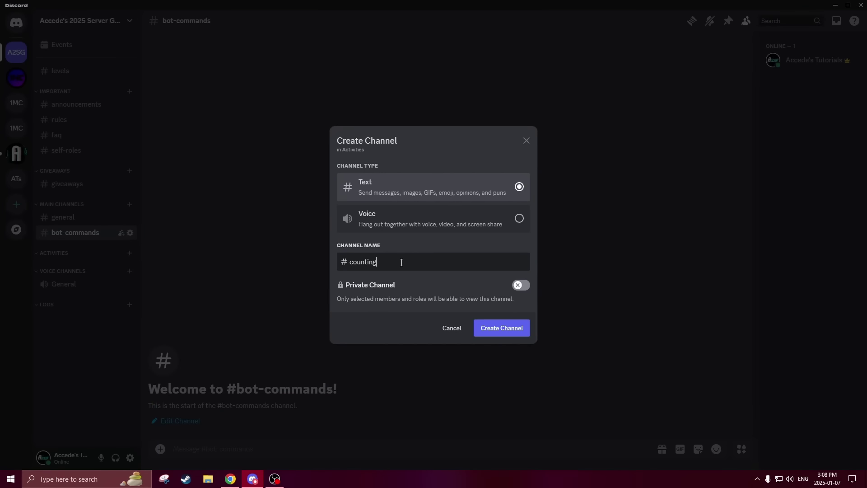
left_click(519, 330)
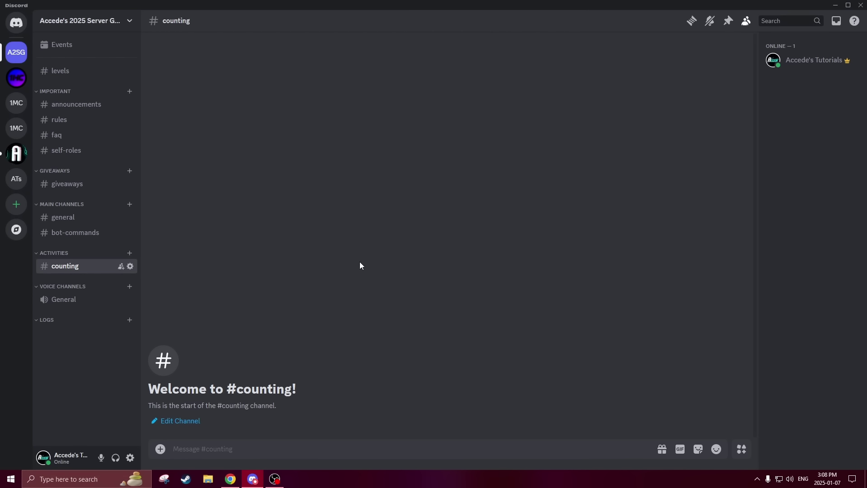
Step: Create a public voice channel named Gaming in the Voice Channels category
left_click(129, 286)
left_click(463, 222)
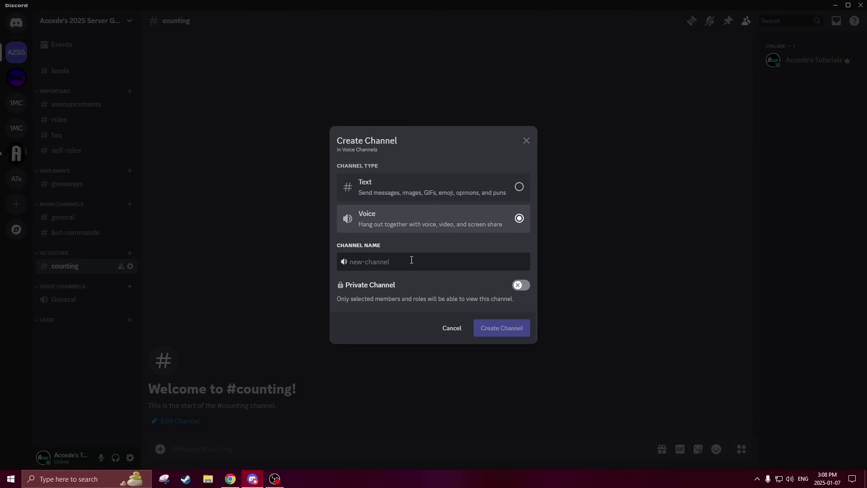
type("Gaming")
key("Return")
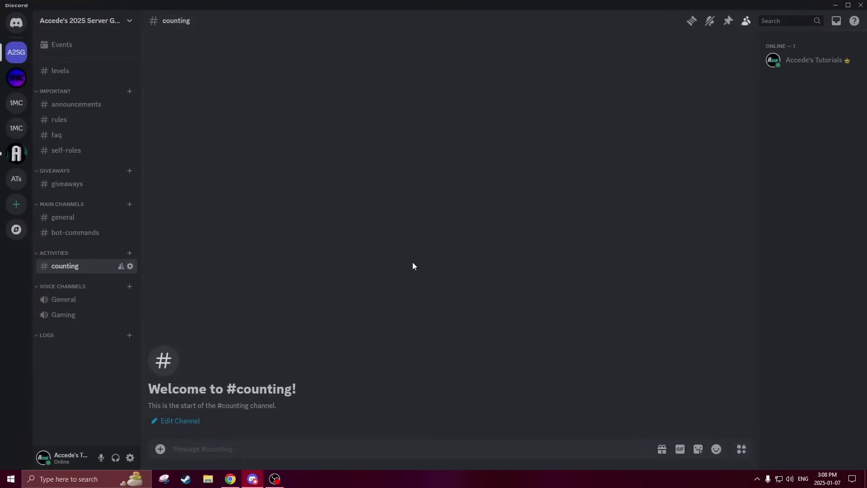
Step: Create a public voice channel named AFK in the Voice Channels category
left_click(126, 288)
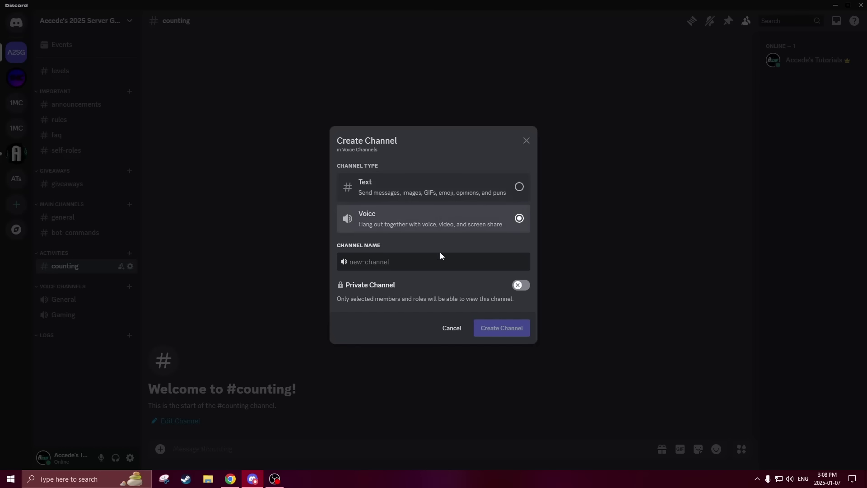
type("AFK")
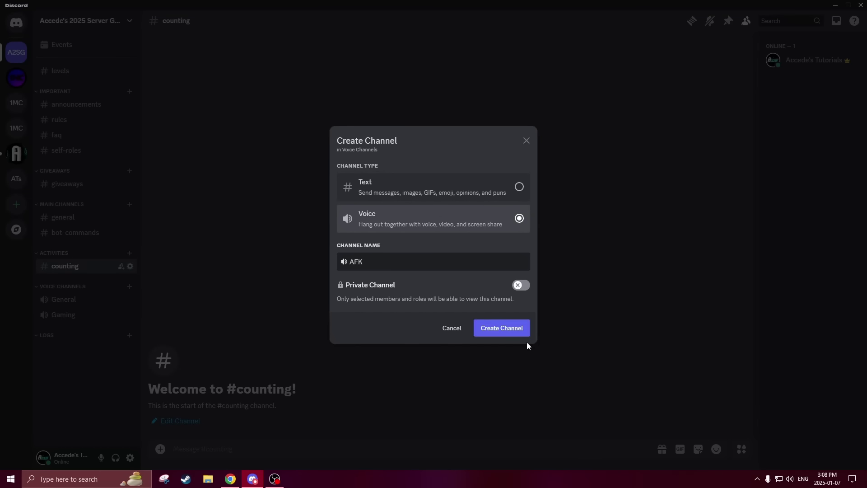
left_click(517, 329)
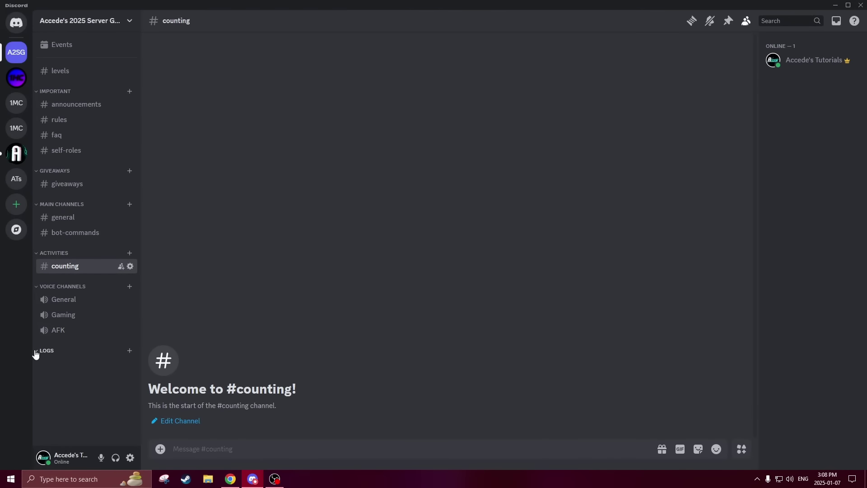
Step: Create a public text channel named logs in the Logs category
left_click(129, 351)
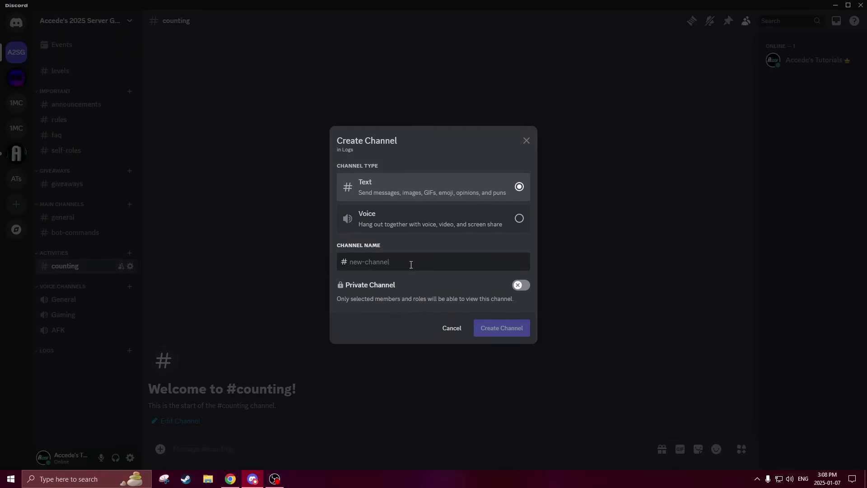
type("logs")
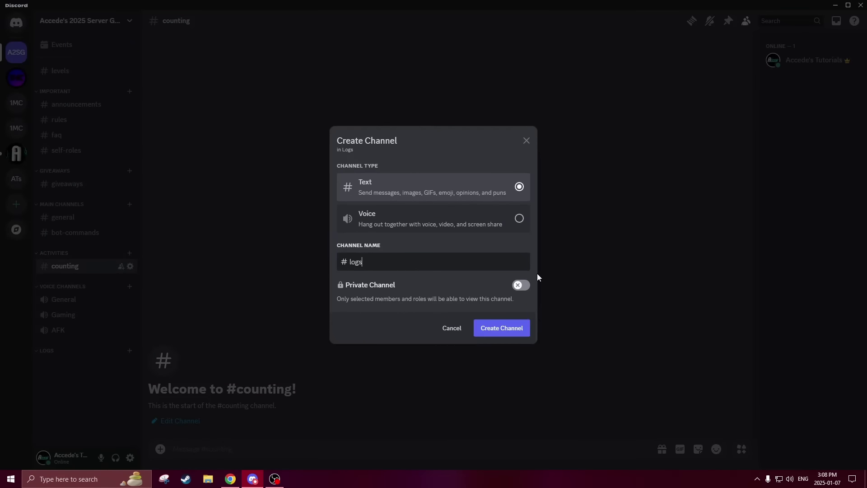
left_click(505, 329)
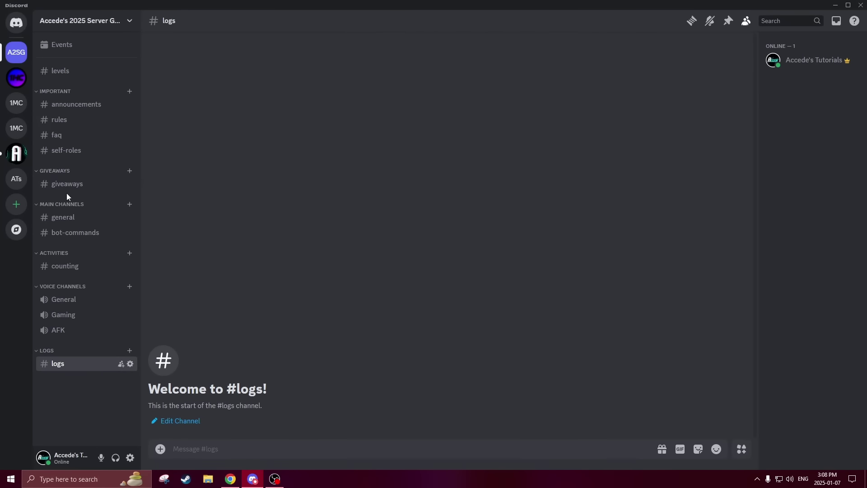
Step: Create a public text channel named staff-chat in the Logs category and place it directly above logs
left_click(63, 217)
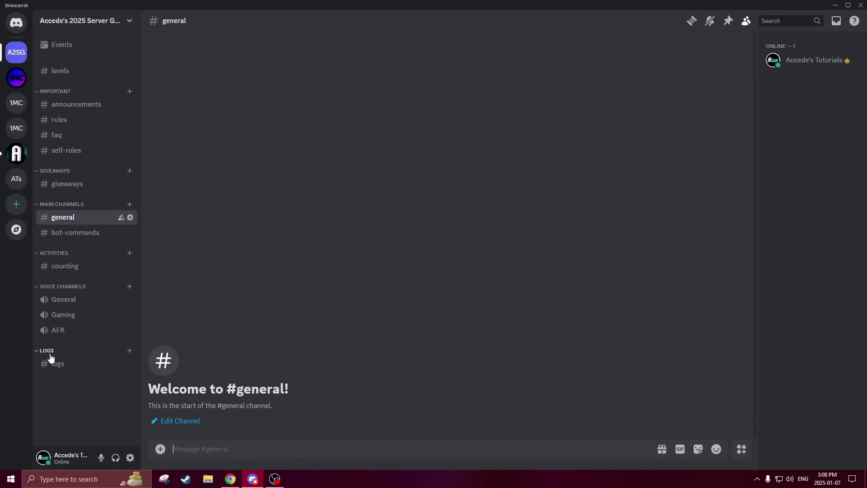
left_click(129, 350)
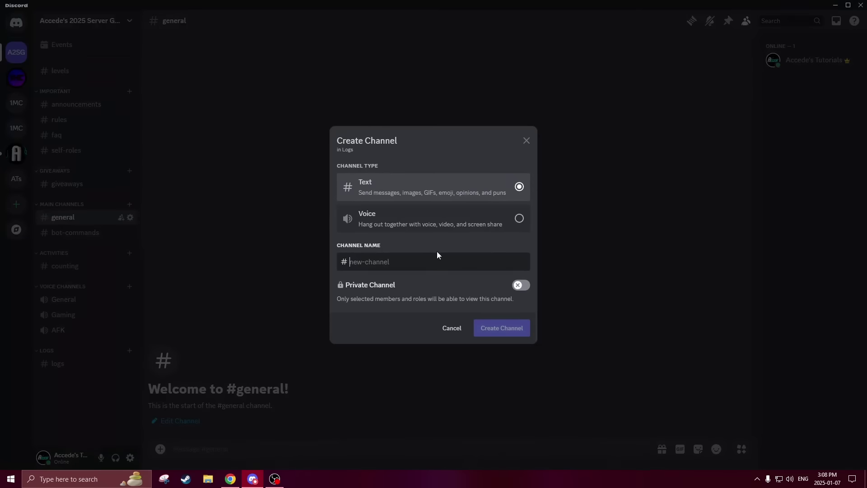
type("staff-chat")
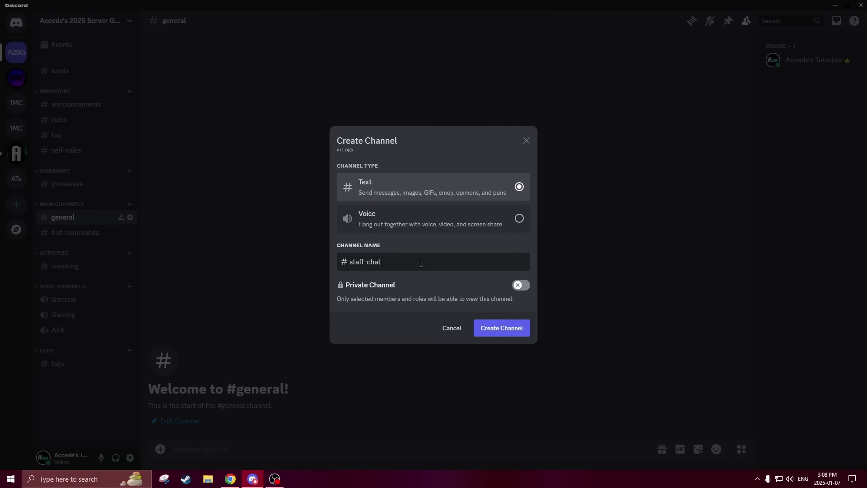
left_click(493, 331)
left_click_drag(91, 386, 73, 360)
left_click(115, 213)
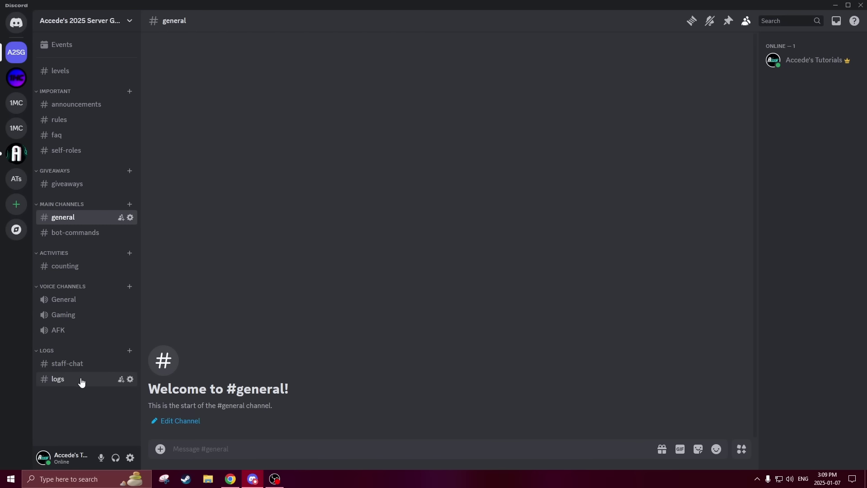
left_click(78, 235)
left_click(83, 220)
left_click(102, 236)
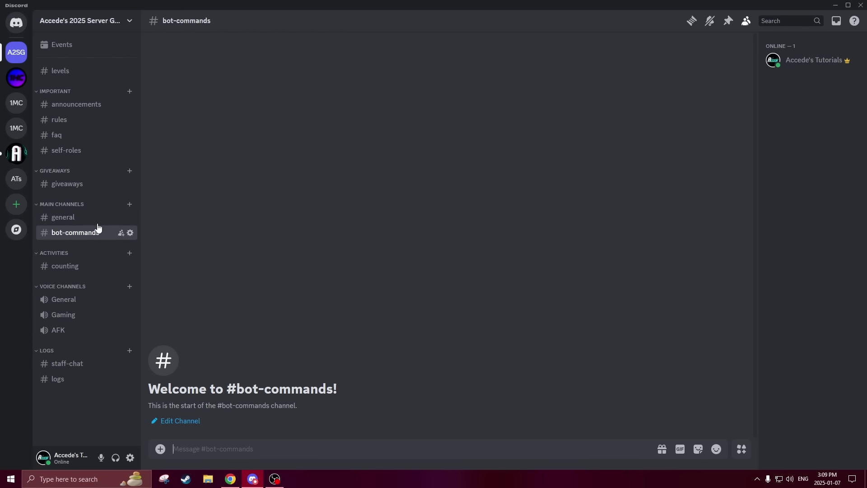
left_click(87, 218)
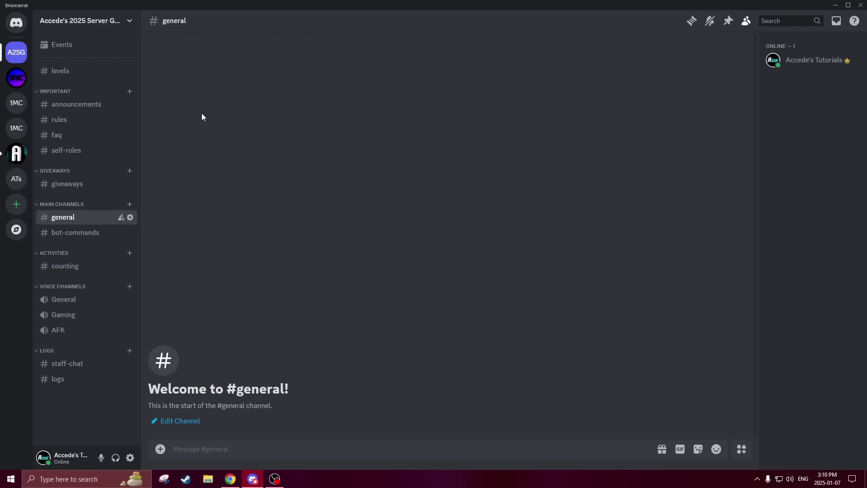
right_click(74, 74)
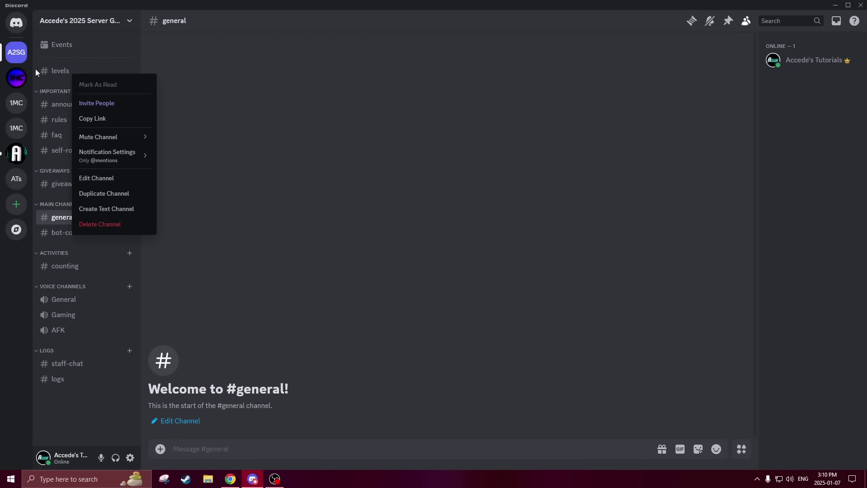
left_click(102, 179)
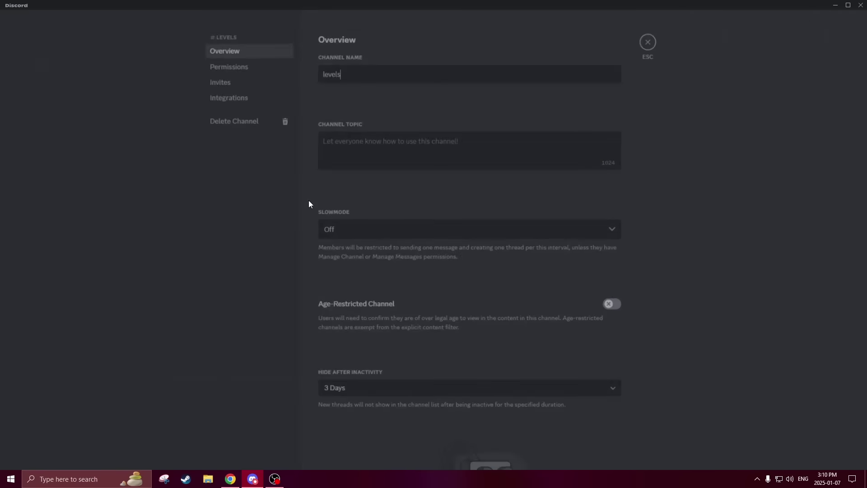
left_click(249, 75)
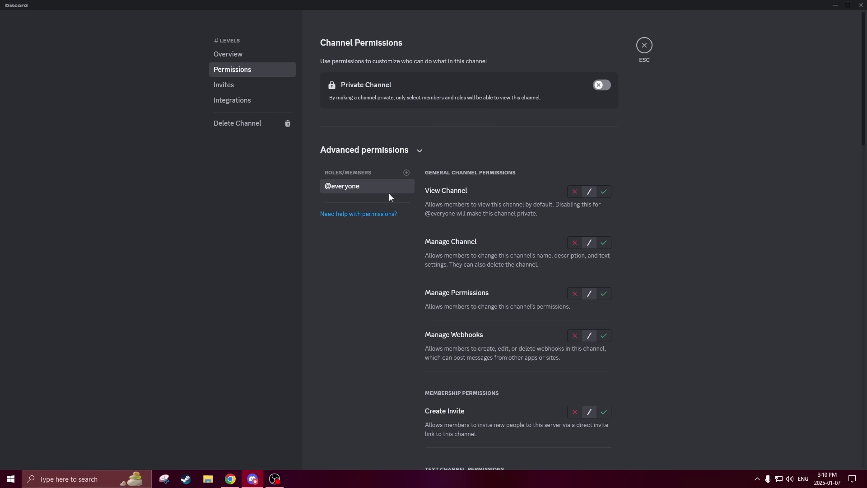
scroll(389, 195, "down", 20)
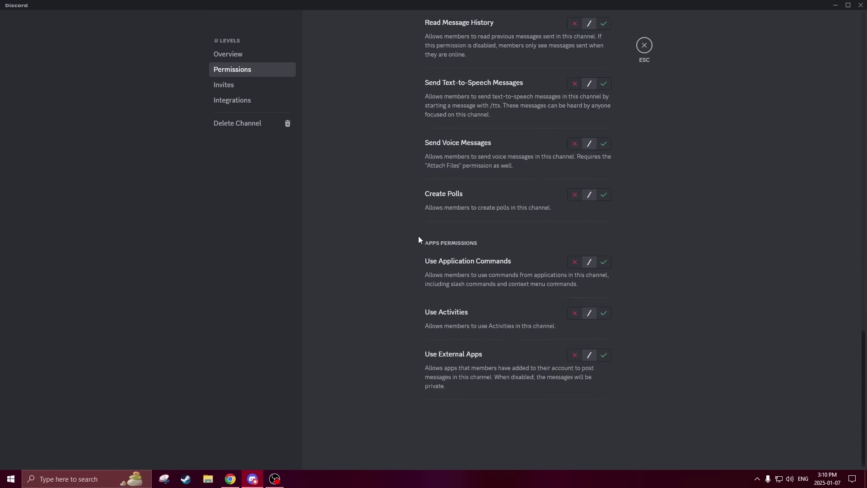
scroll(418, 239, "up", 20)
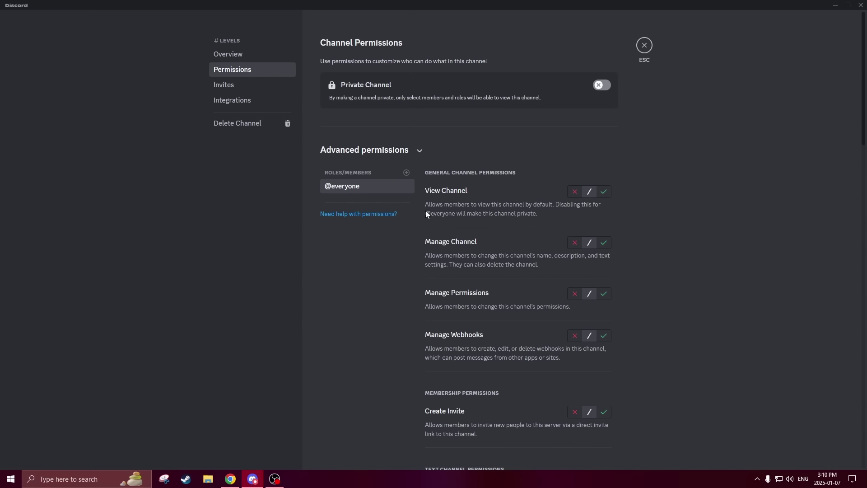
scroll(402, 208, "down", 10)
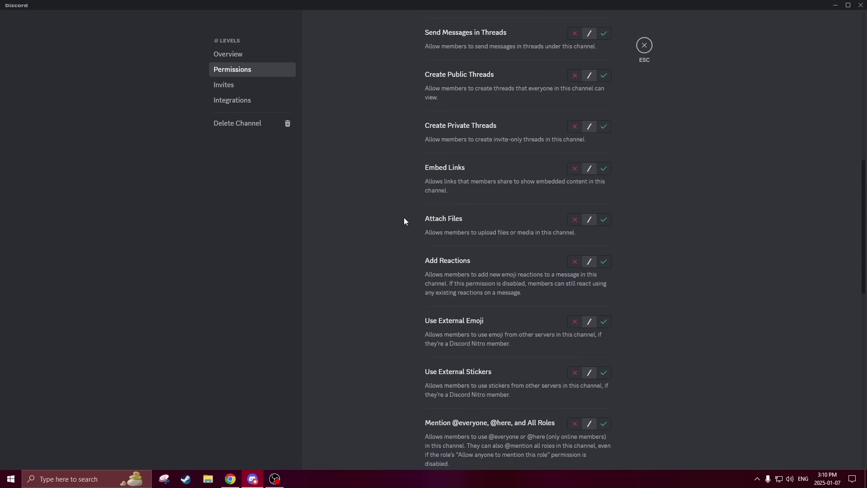
scroll(404, 221, "up", 10)
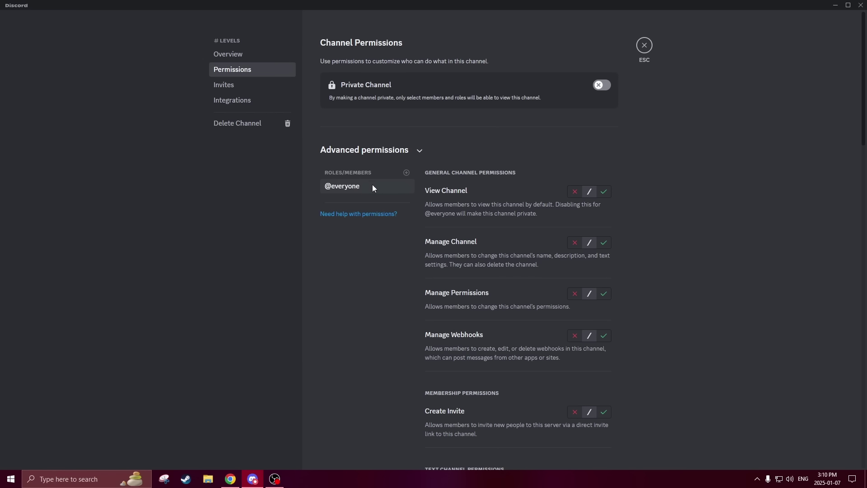
double_click(353, 188)
left_click(603, 192)
left_click(572, 193)
left_click(588, 305)
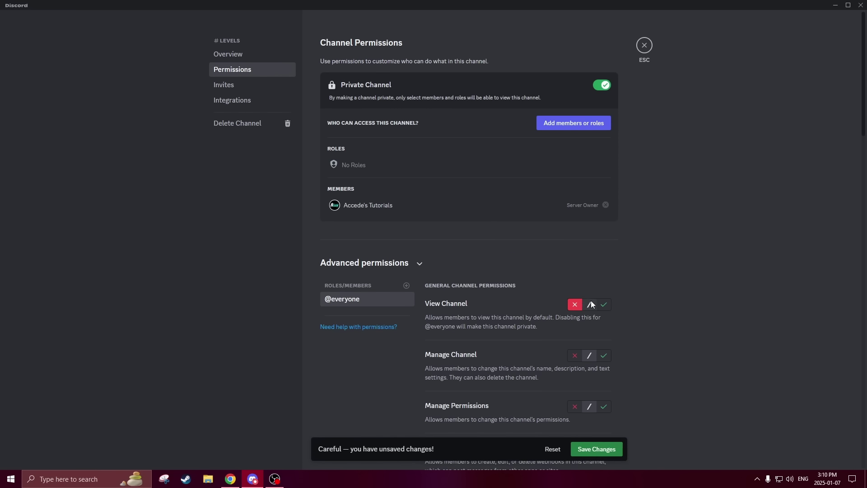
scroll(622, 271, "down", 1)
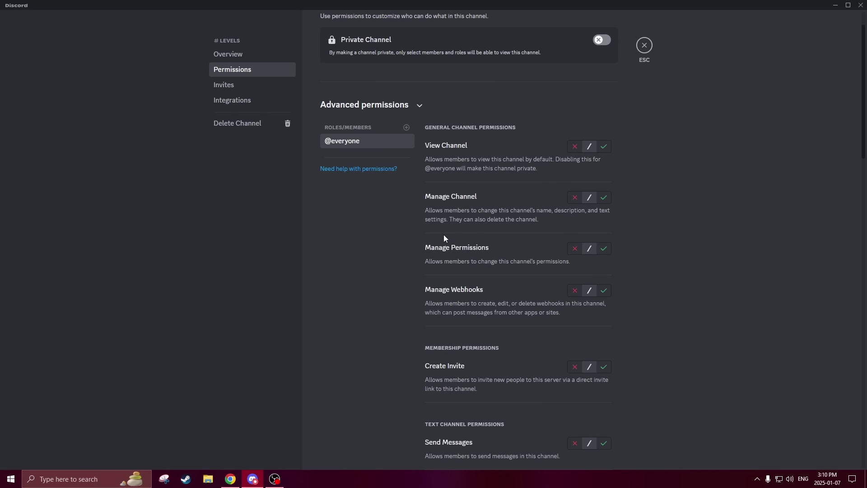
scroll(456, 228, "down", 6)
scroll(492, 266, "up", 2)
scroll(491, 259, "up", 6)
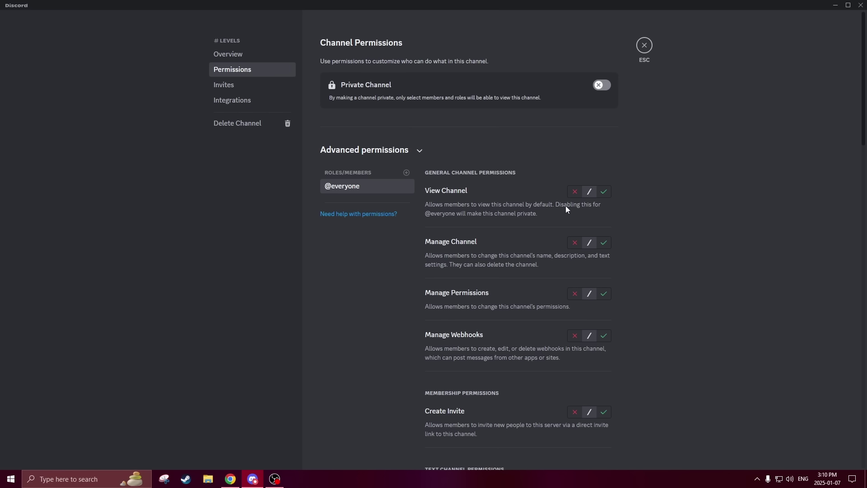
left_click(603, 192)
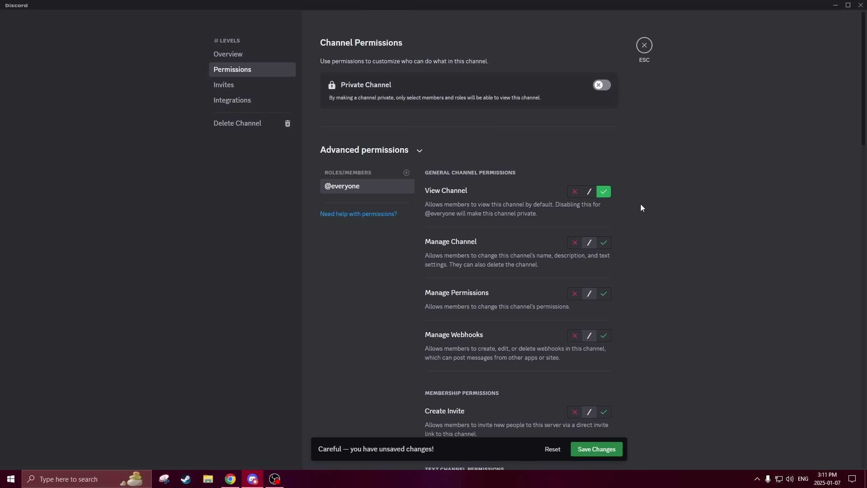
scroll(636, 206, "down", 8)
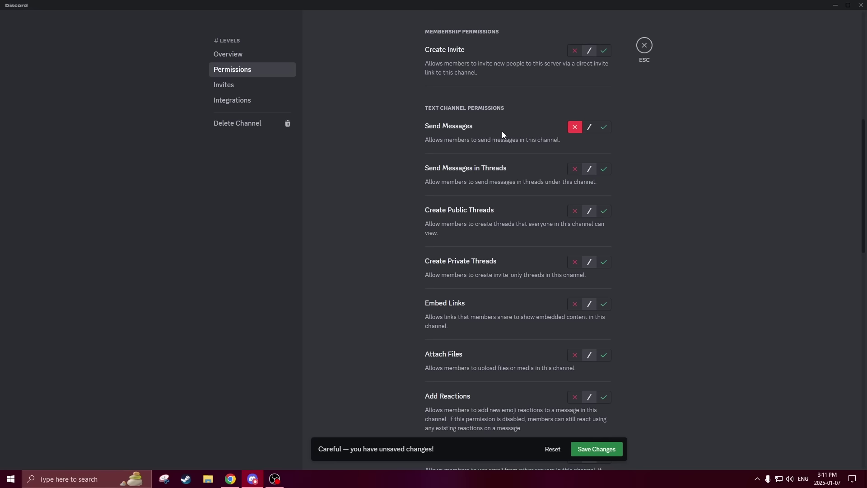
scroll(628, 199, "down", 4)
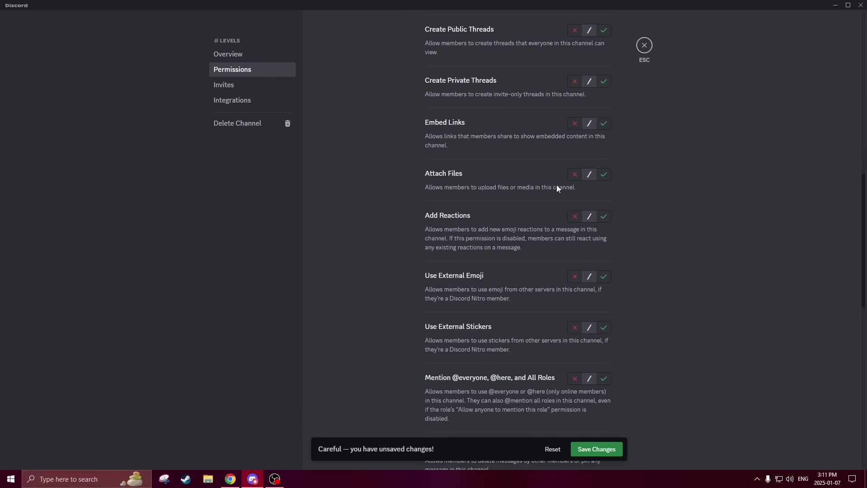
scroll(568, 186, "down", 1)
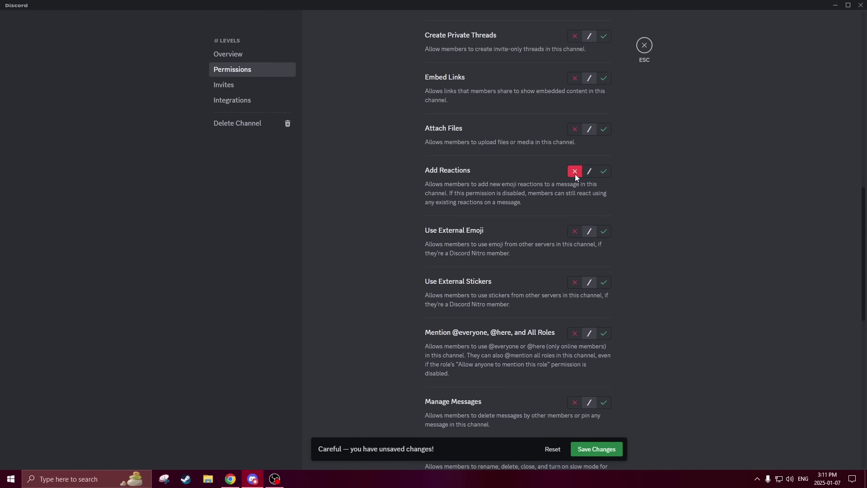
scroll(642, 214, "down", 5)
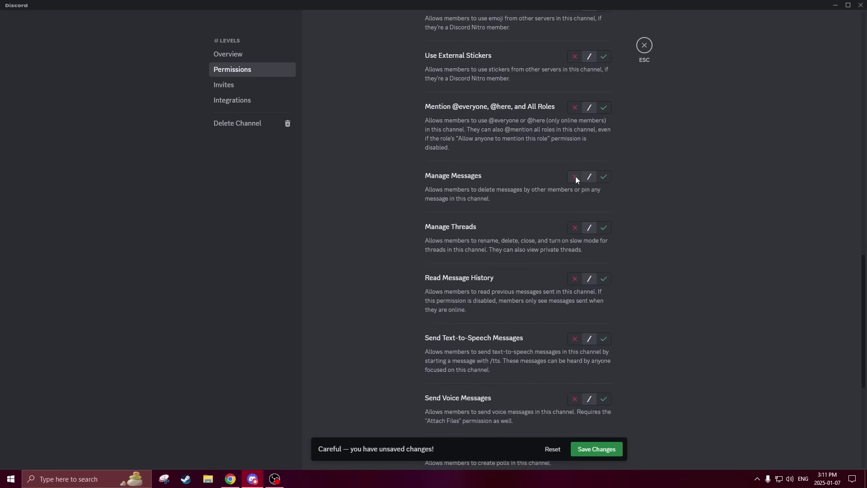
scroll(654, 199, "down", 2)
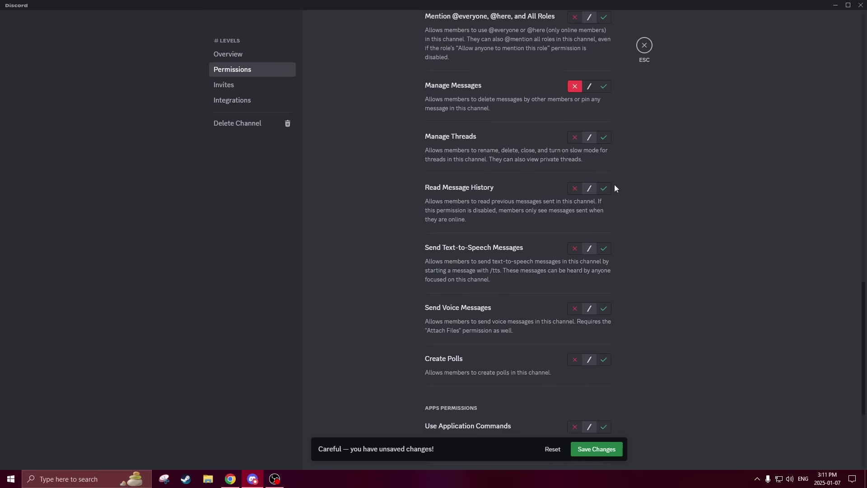
scroll(605, 199, "up", 1)
left_click(607, 239)
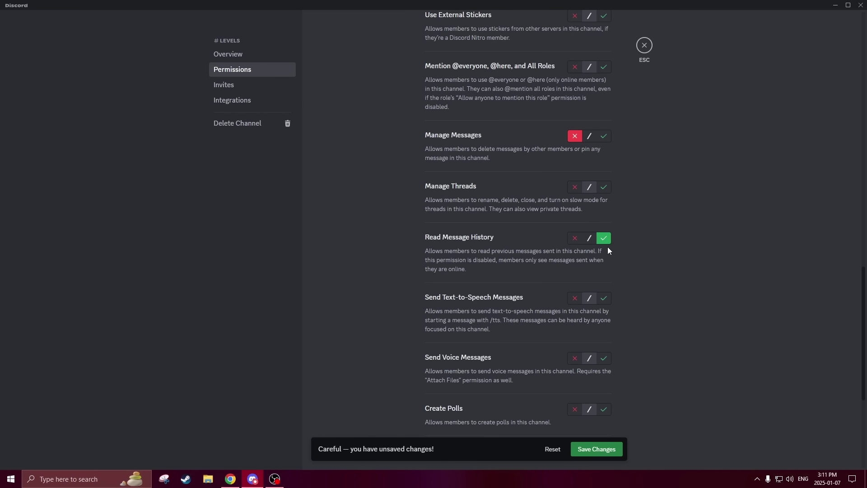
left_click(605, 448)
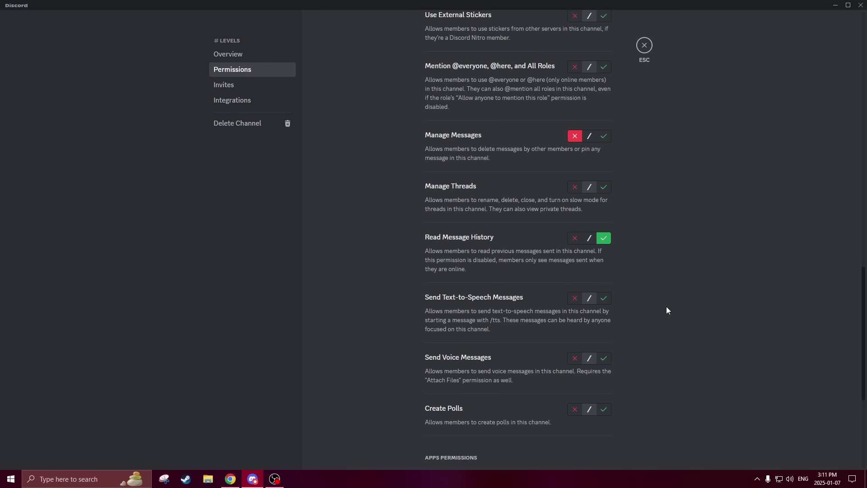
key("Escape")
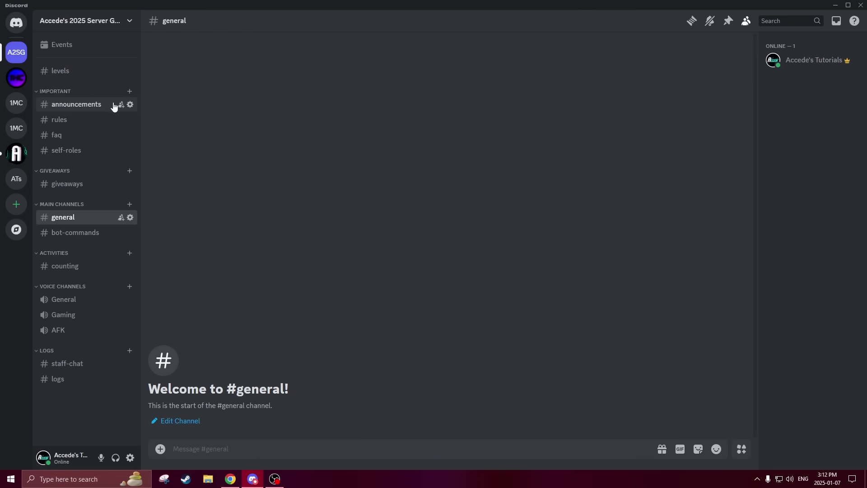
right_click(73, 92)
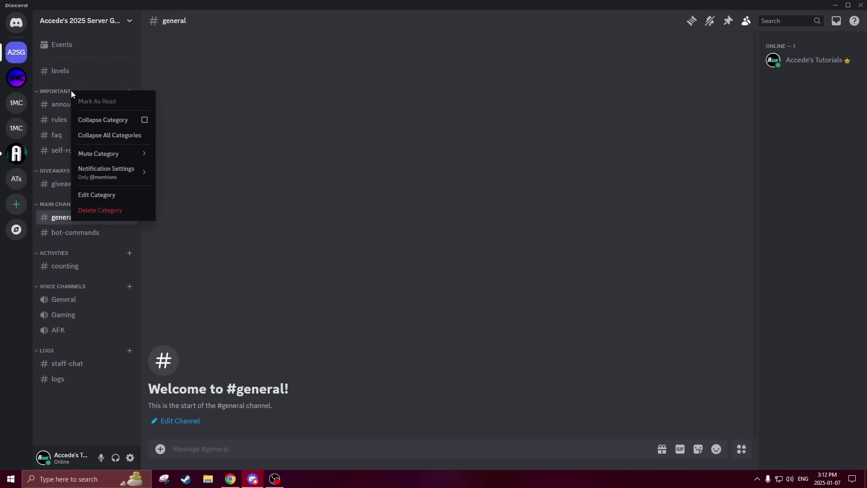
left_click(107, 196)
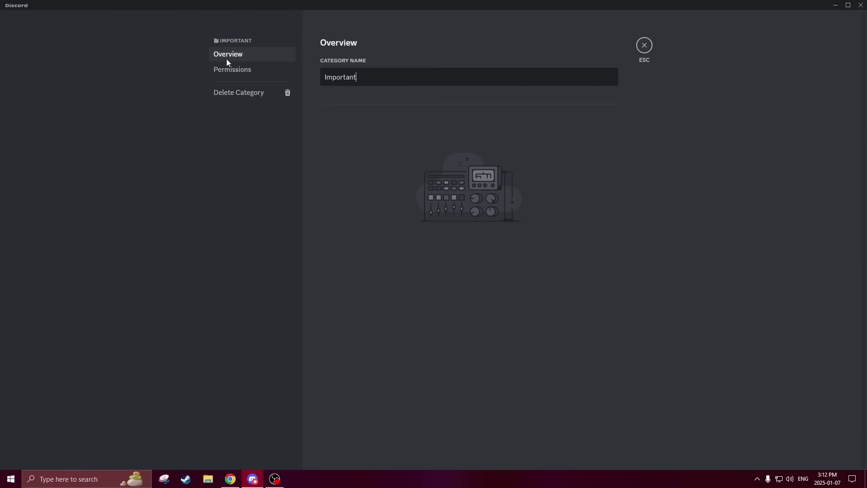
left_click(234, 72)
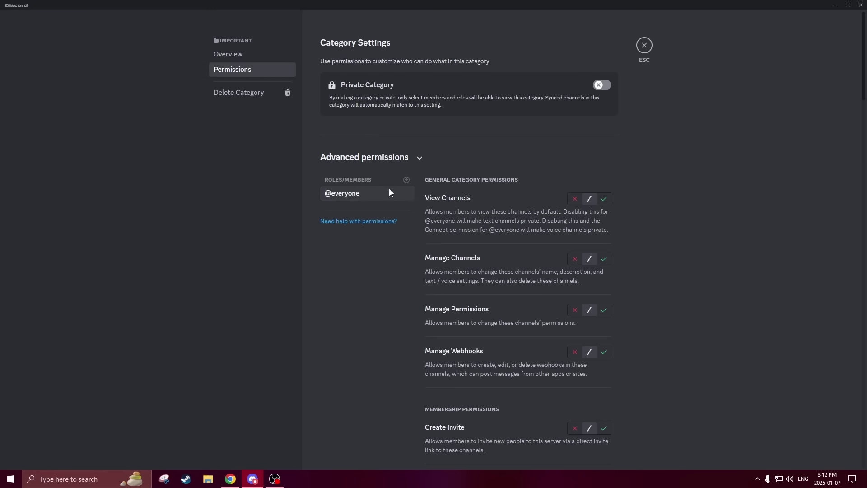
scroll(557, 183, "down", 2)
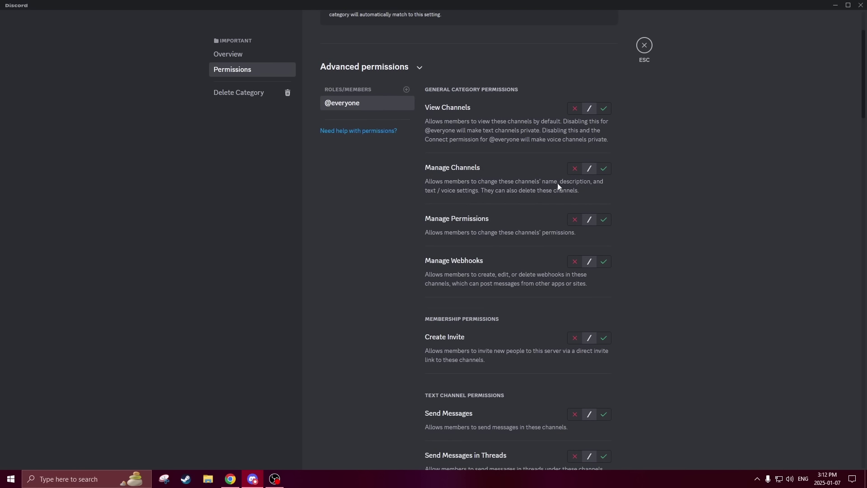
left_click(604, 109)
scroll(622, 213, "down", 5)
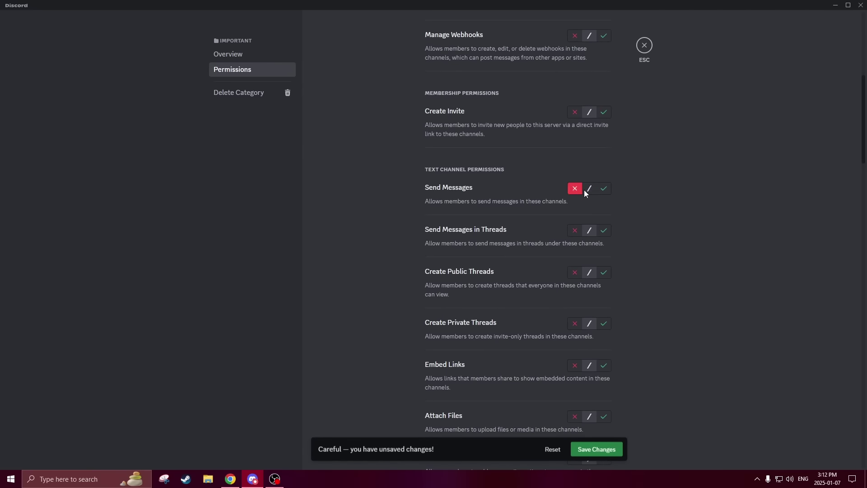
scroll(671, 236, "down", 6)
left_click(575, 187)
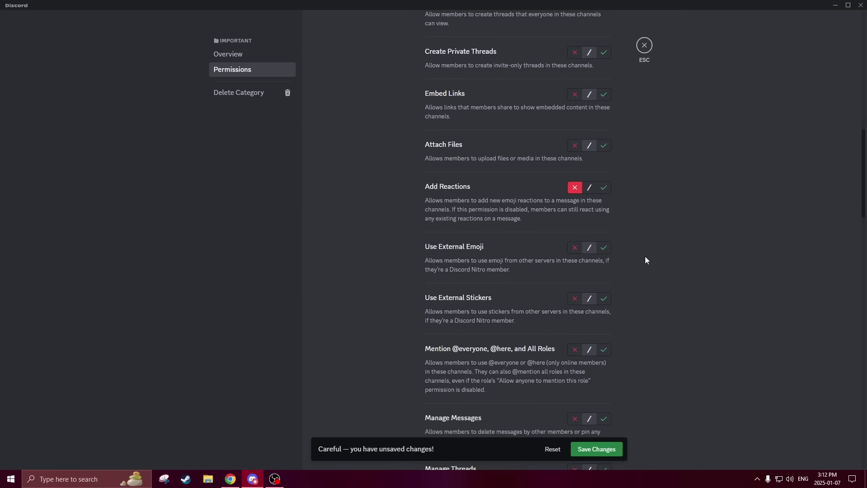
Step: Review the Important category's remaining permissions, save the changes and close the category settings
scroll(645, 258, "down", 8)
scroll(462, 345, "down", 12)
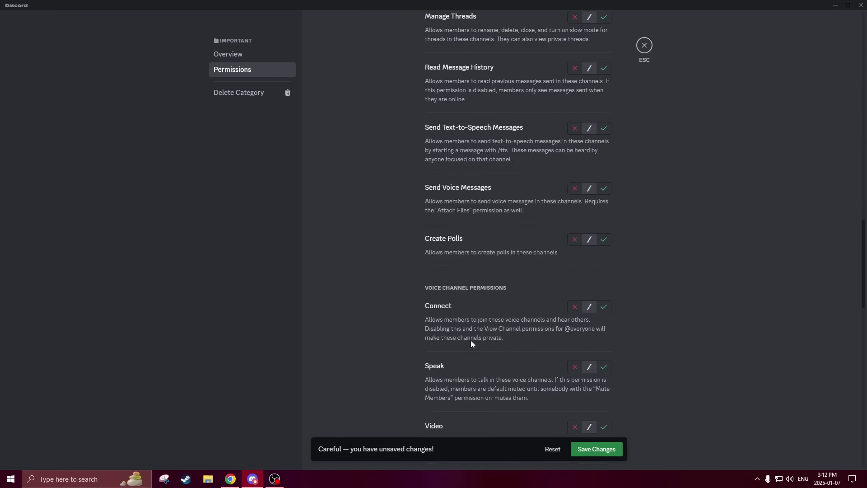
scroll(478, 318, "up", 8)
scroll(481, 306, "up", 8)
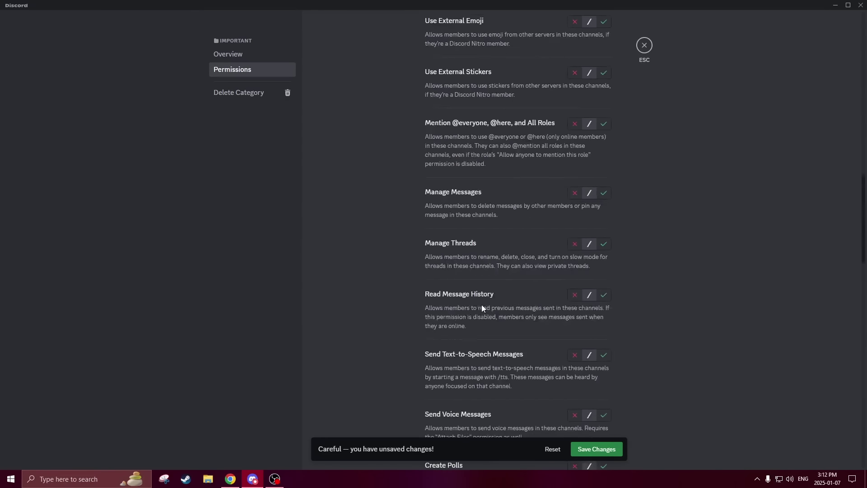
scroll(487, 304, "down", 1)
scroll(696, 330, "down", 17)
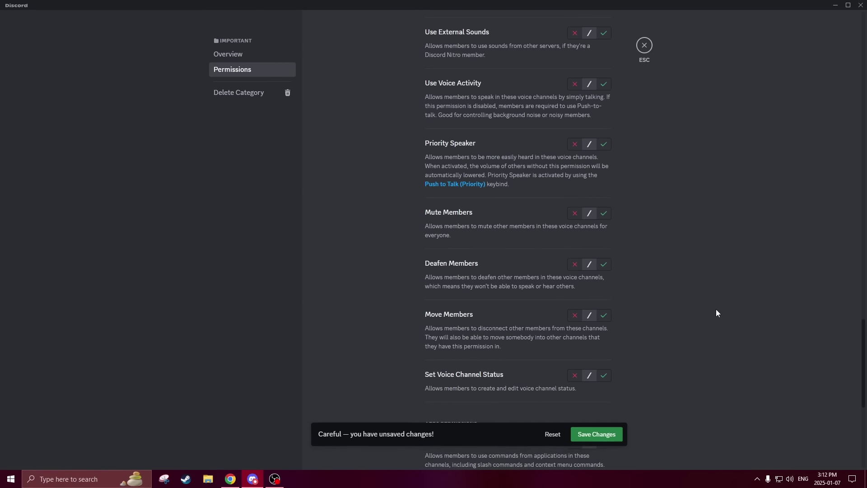
left_click(644, 45)
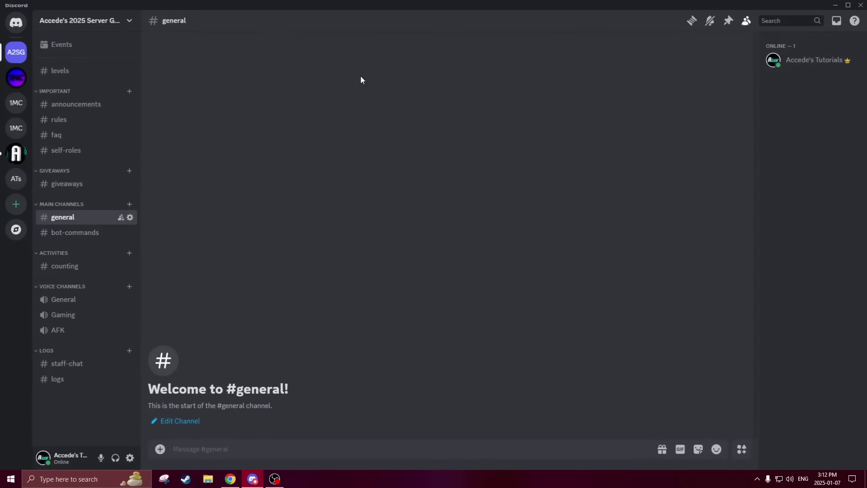
Step: Examine the announcements channel's permissions to check whether they match the Important category's settings
right_click(83, 109)
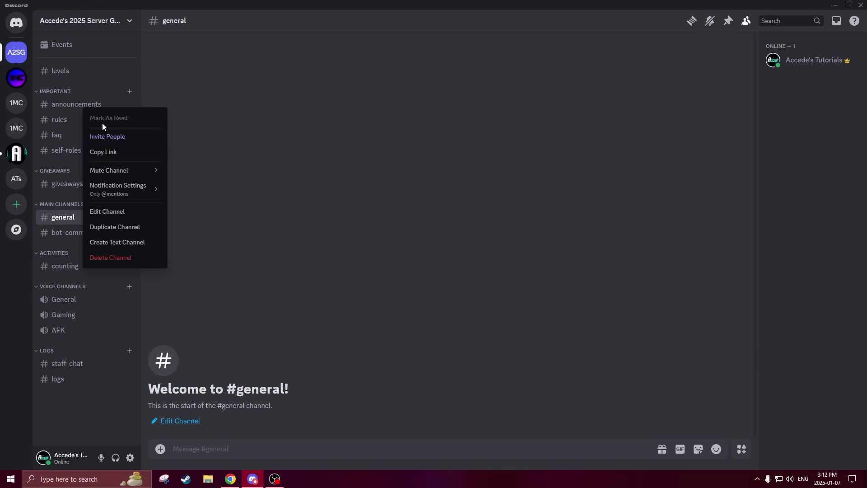
left_click(103, 213)
left_click(257, 75)
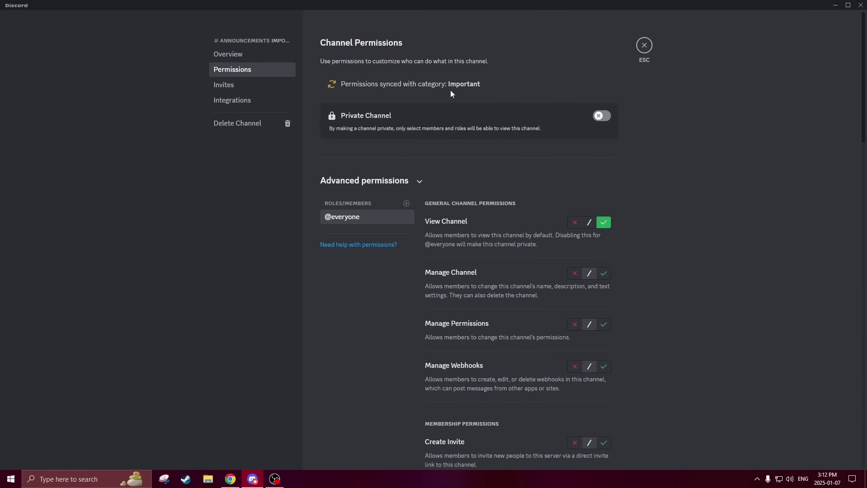
scroll(676, 194, "down", 15)
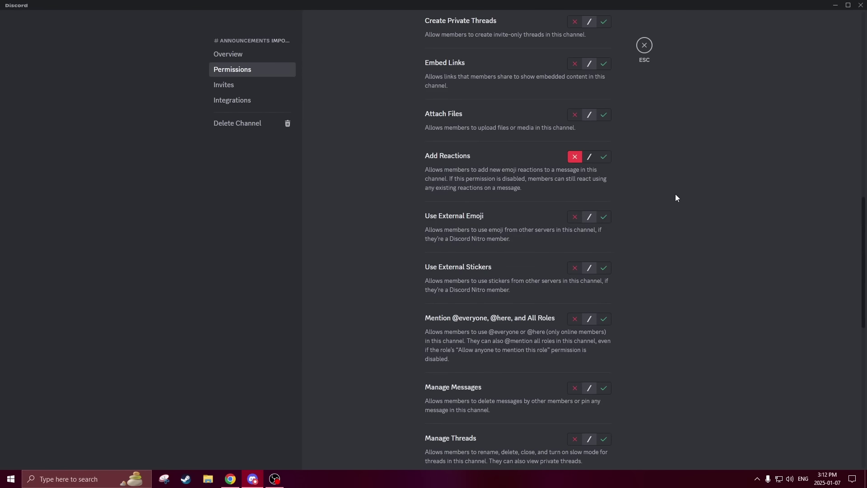
scroll(664, 193, "down", 10)
scroll(645, 186, "up", 8)
scroll(658, 186, "up", 10)
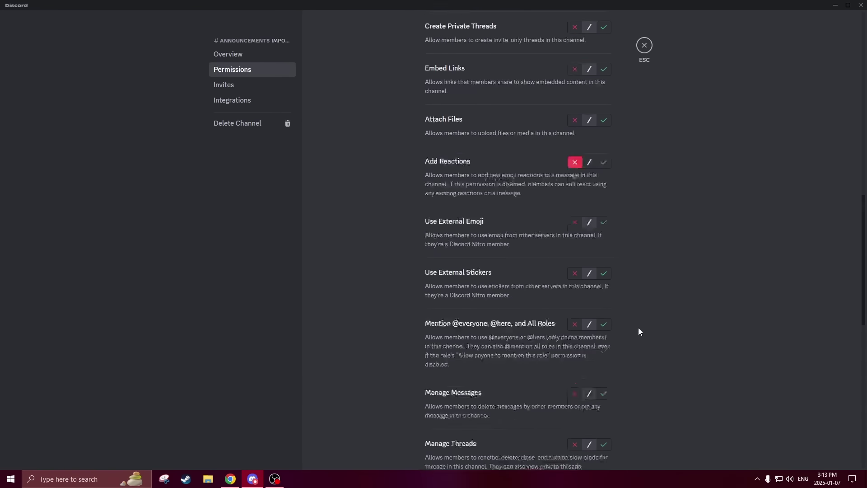
left_click(645, 45)
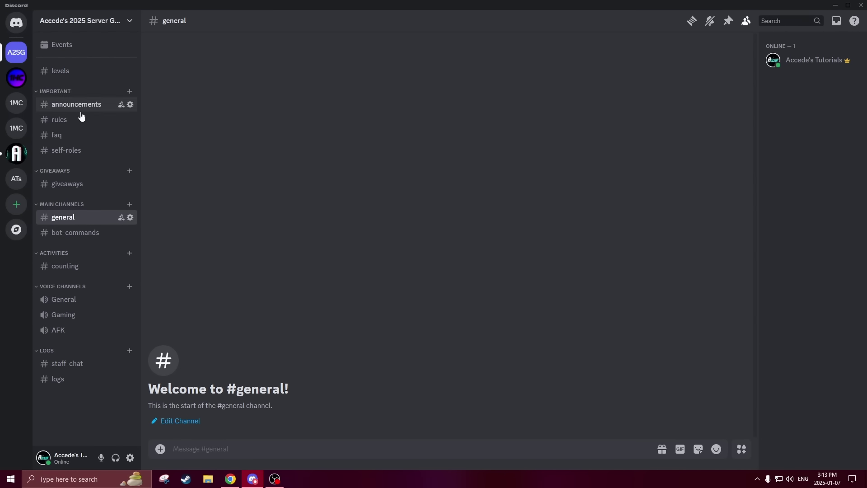
right_click(86, 186)
left_click(111, 289)
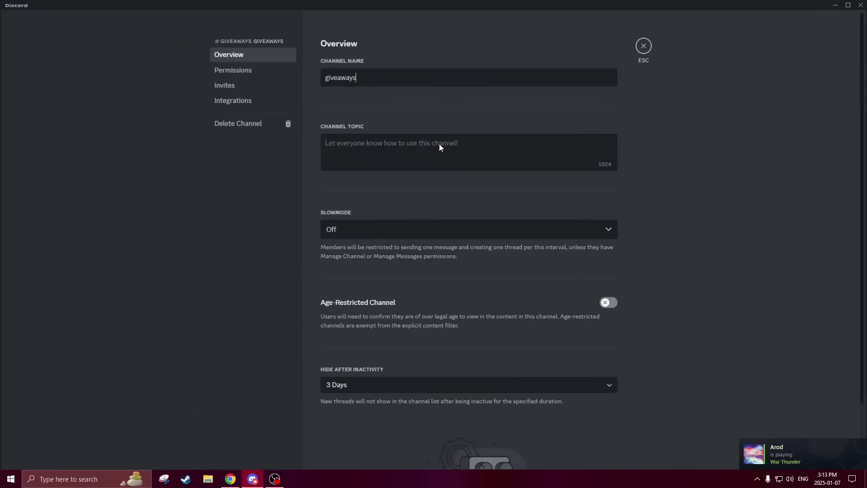
left_click(245, 80)
left_click(244, 71)
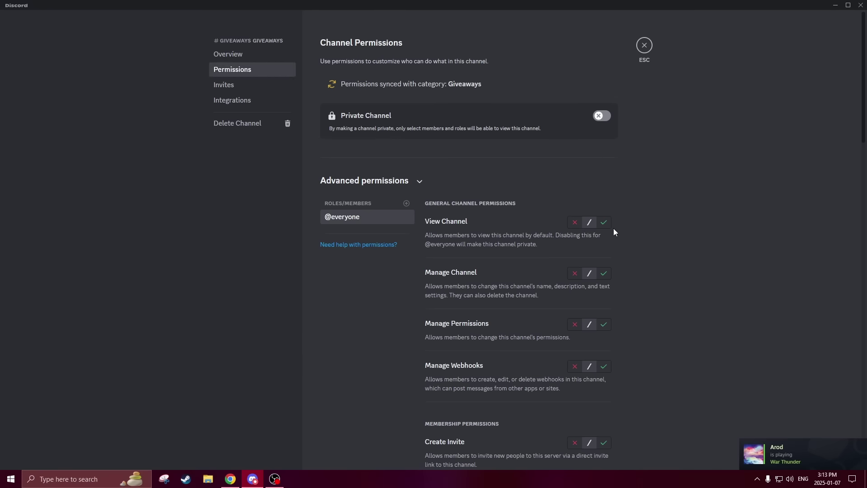
left_click(603, 222)
scroll(644, 233, "down", 6)
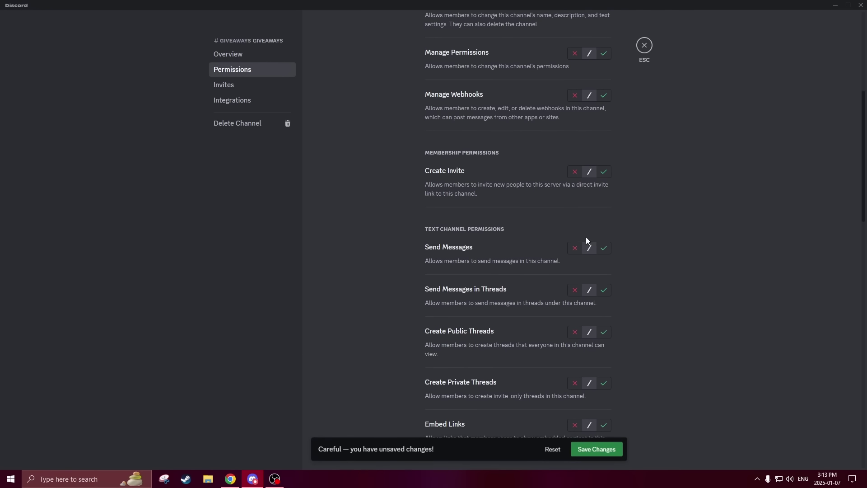
left_click(574, 248)
scroll(654, 256, "down", 8)
left_click(575, 156)
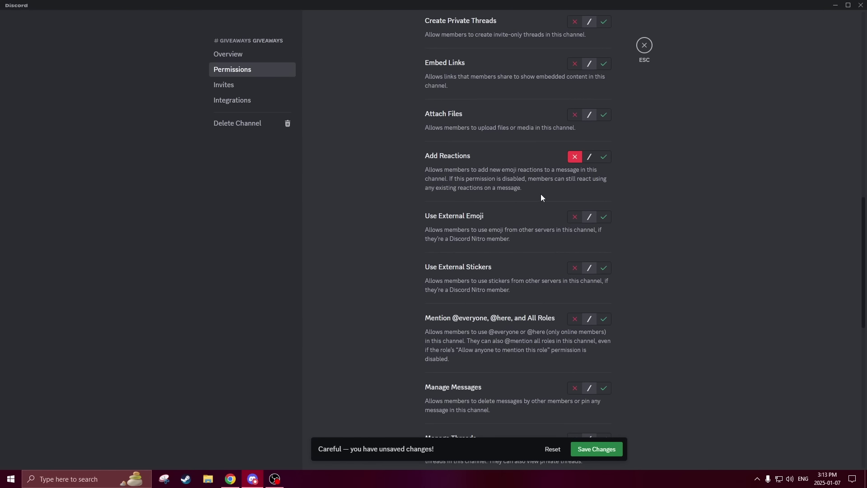
scroll(678, 188, "down", 3)
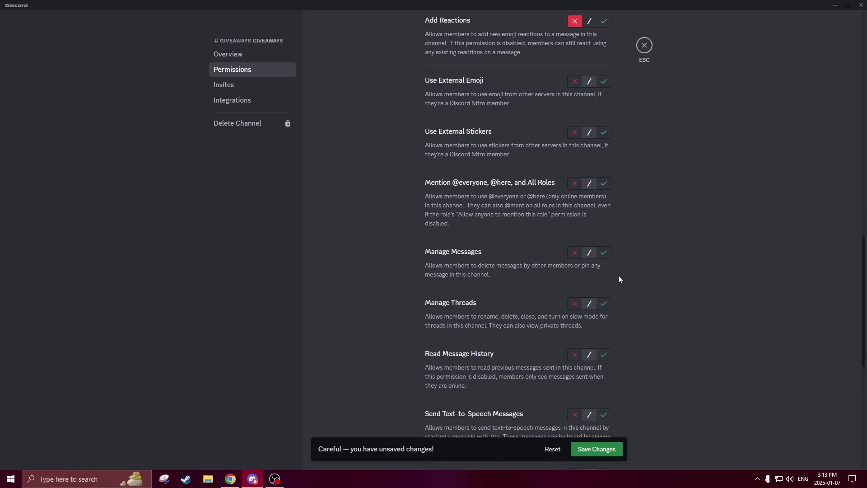
scroll(623, 271, "down", 1)
scroll(640, 286, "down", 1)
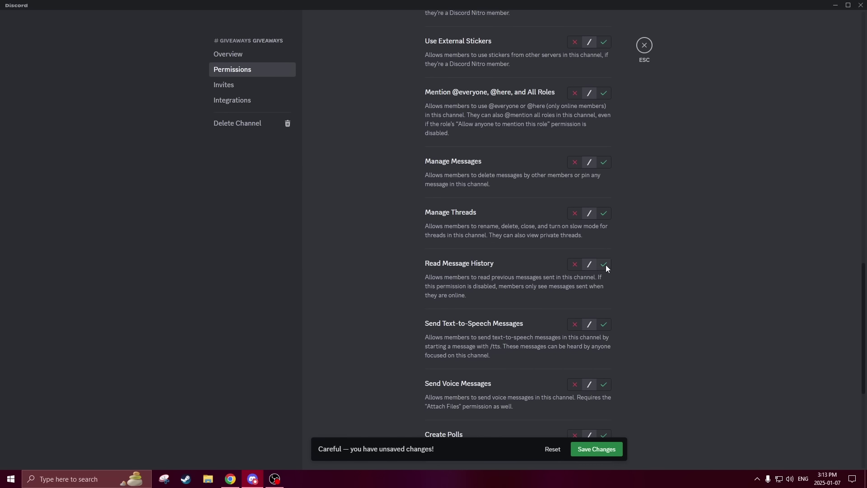
left_click(617, 442)
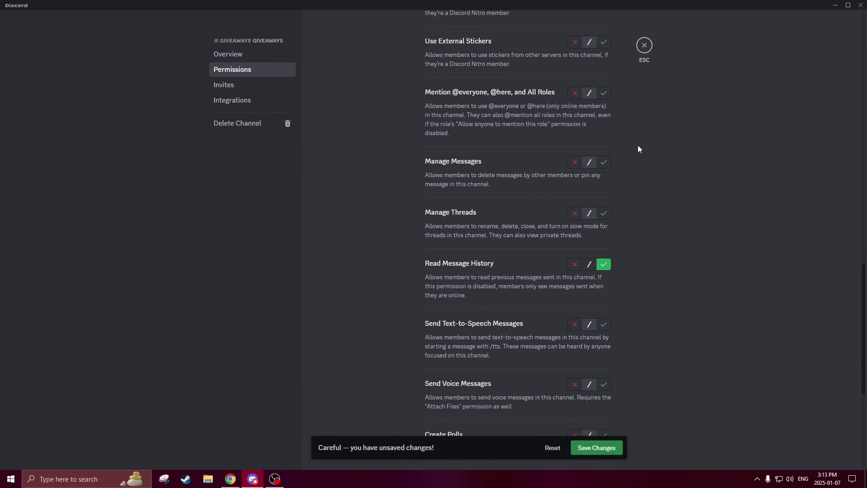
left_click(644, 45)
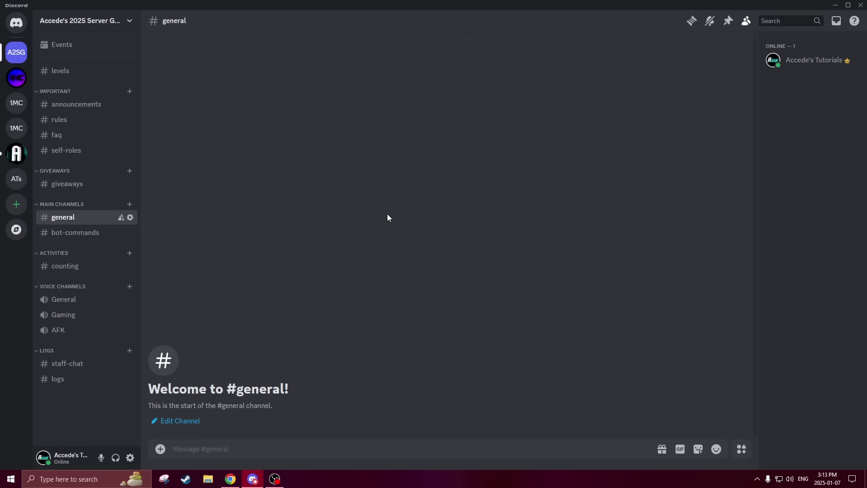
Step: Examine the slowmode durations offered for the general channel, leave its settings unsaved and look at the bot-commands channel
right_click(91, 219)
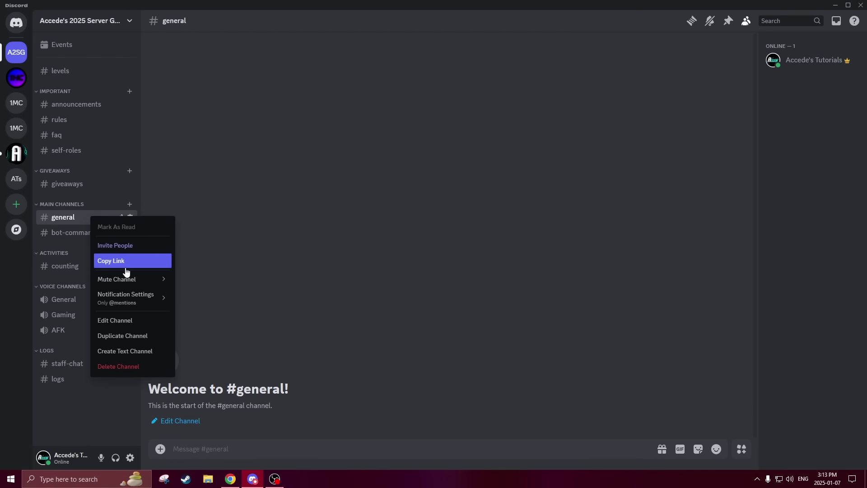
left_click(128, 320)
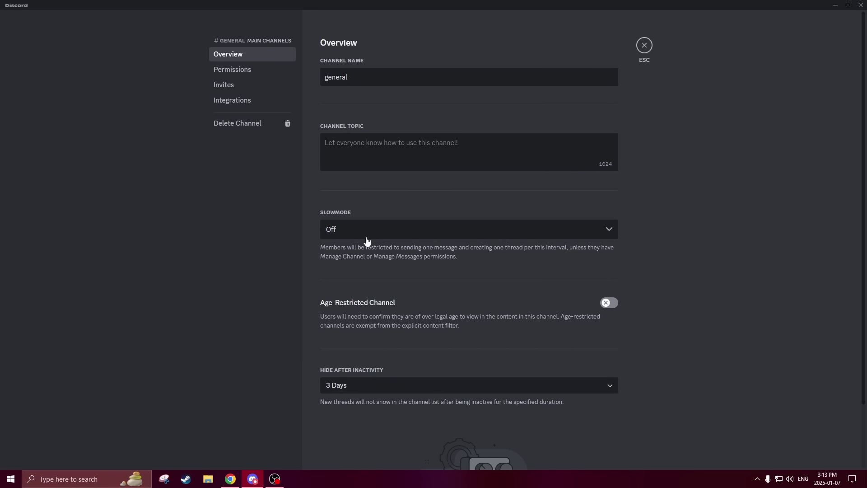
left_click(367, 235)
scroll(379, 307, "down", 3)
scroll(392, 353, "up", 1)
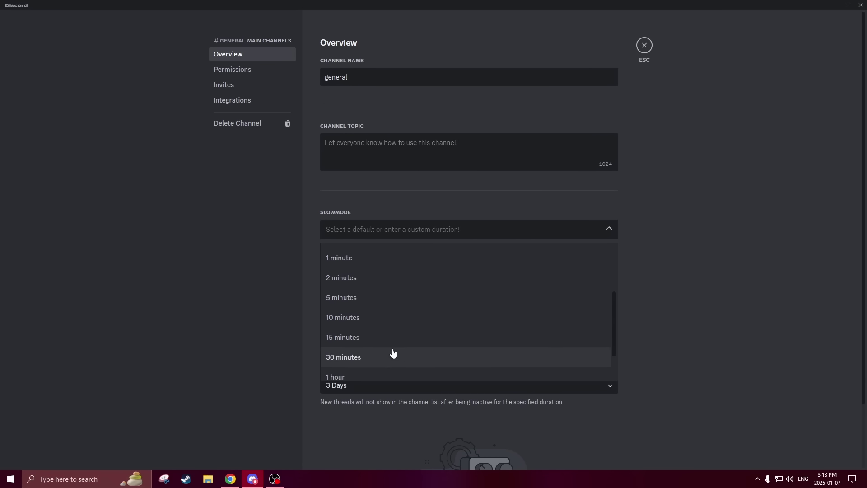
scroll(379, 325, "up", 3)
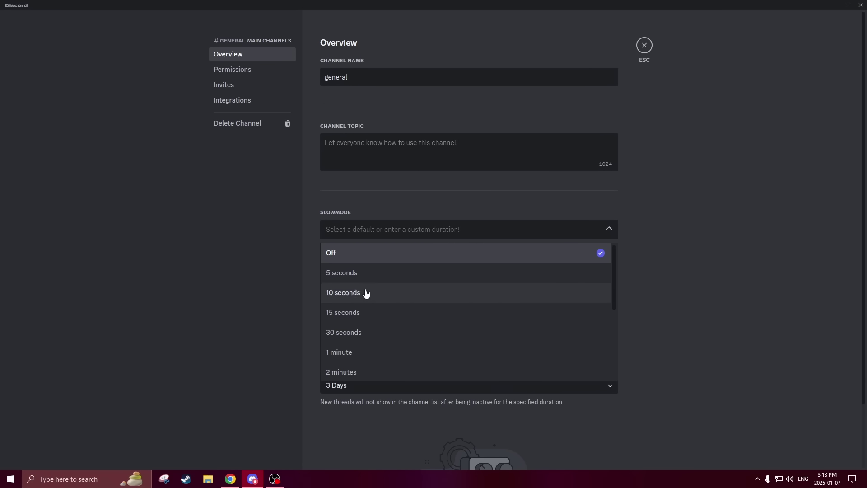
left_click(653, 223)
left_click(644, 45)
left_click(107, 231)
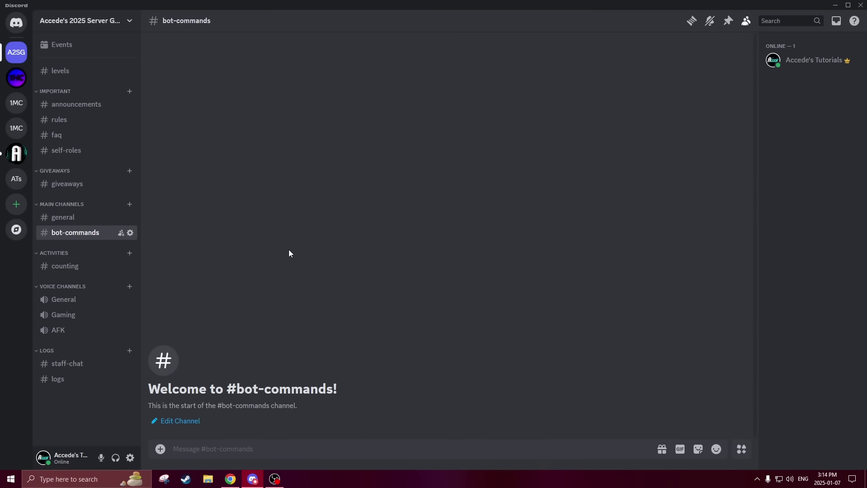
left_click(84, 218)
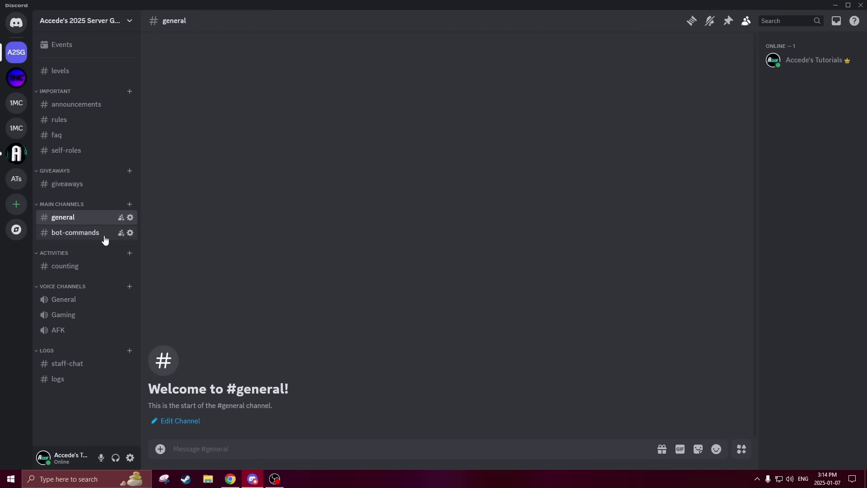
Step: Set the counting channel's slowmode to 5 seconds, save the change and close the channel settings
right_click(85, 269)
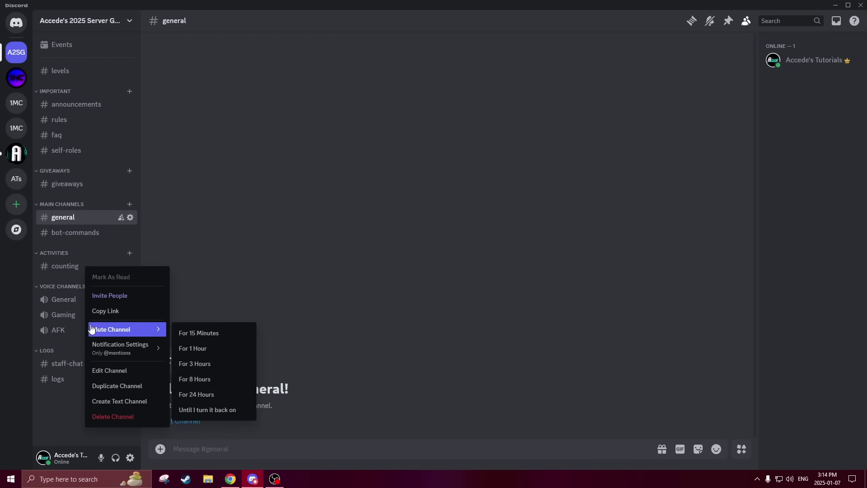
left_click(155, 368)
left_click(361, 229)
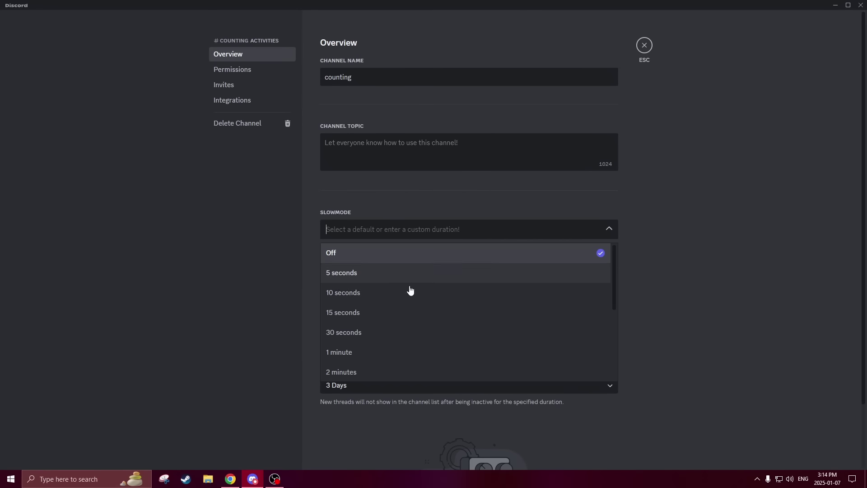
left_click(393, 272)
left_click(605, 444)
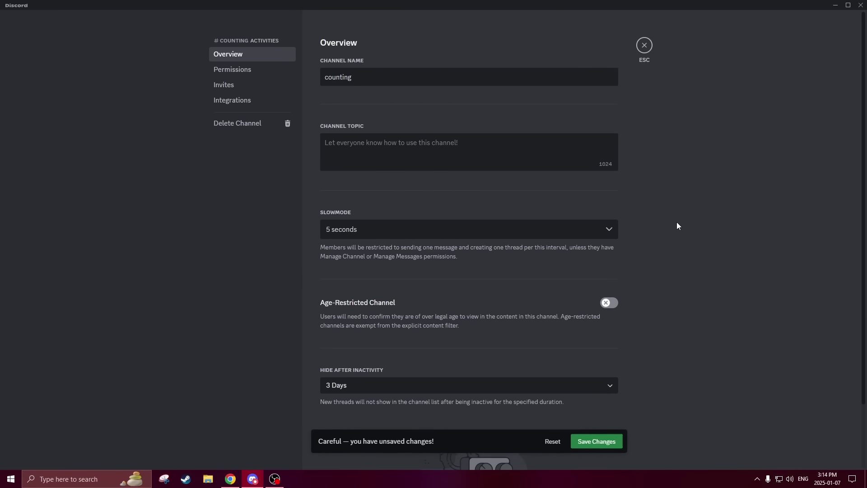
left_click(644, 46)
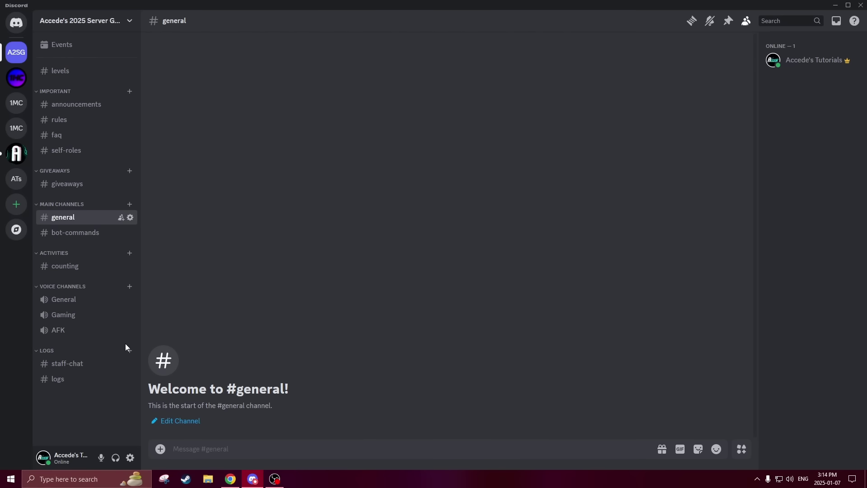
Step: Make the Logs category private, save the change and close the category settings
right_click(67, 349)
left_click(110, 438)
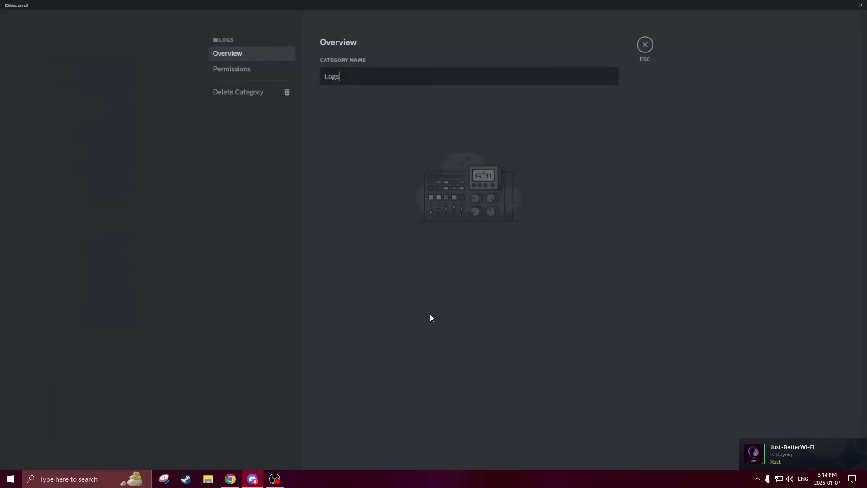
left_click(278, 71)
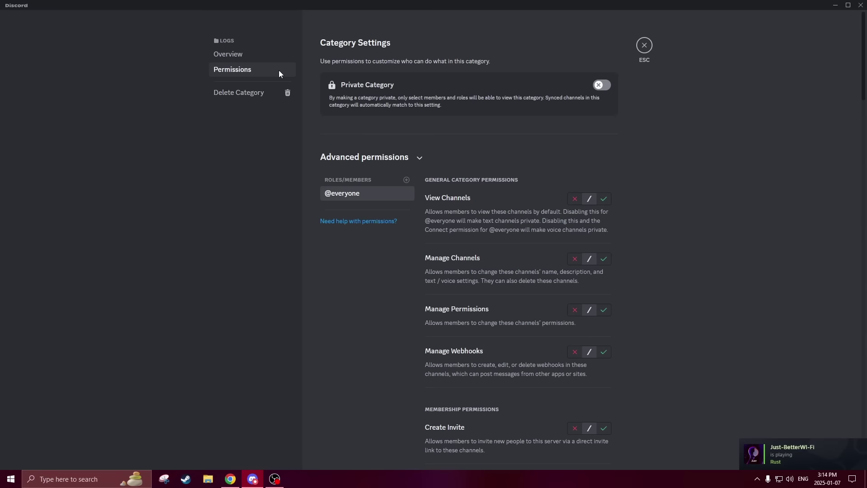
left_click(254, 68)
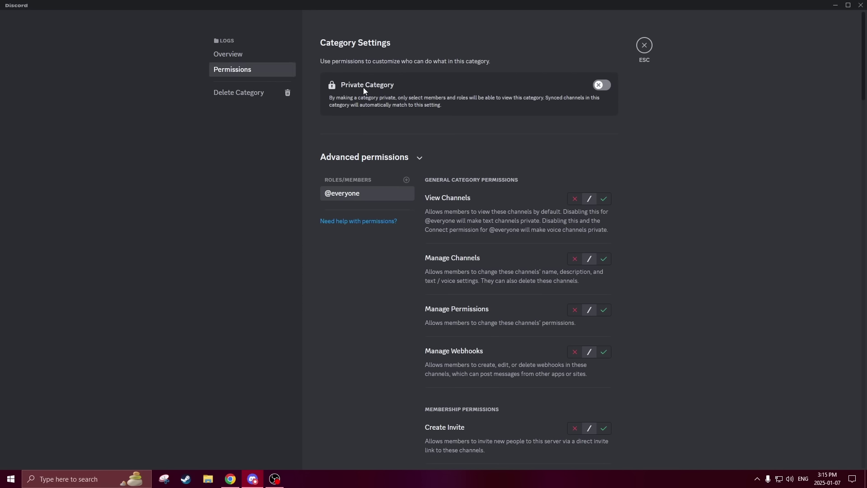
left_click(607, 86)
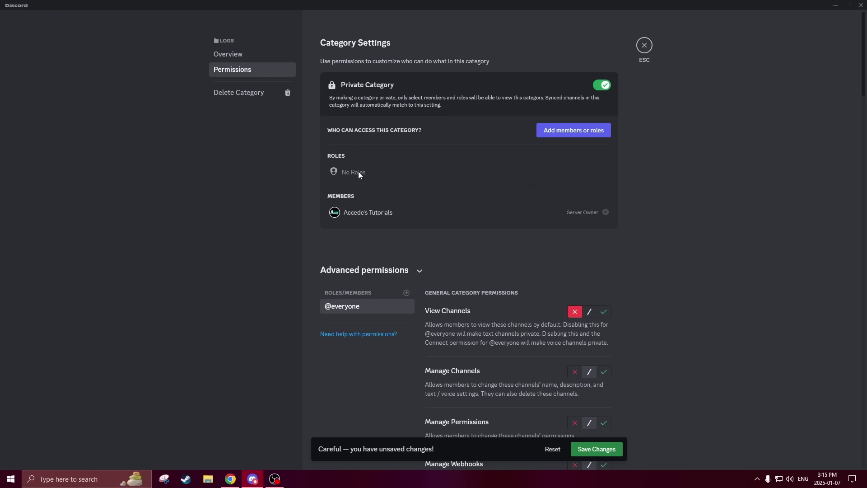
left_click(603, 448)
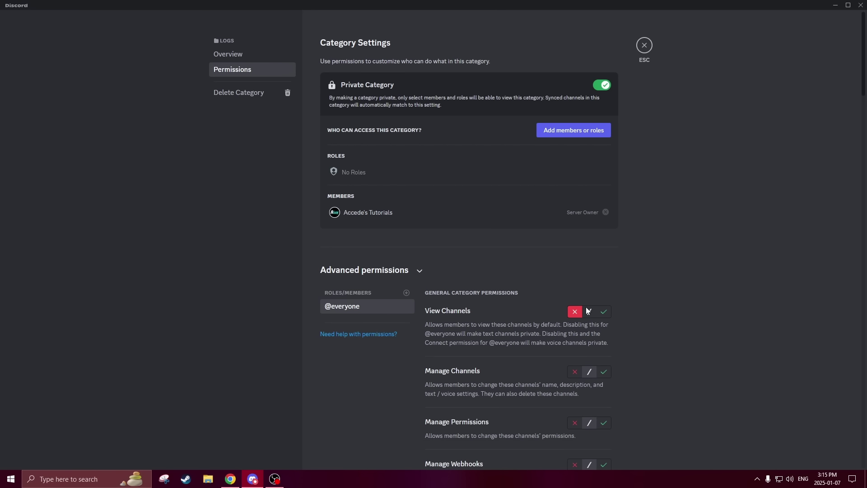
left_click(647, 45)
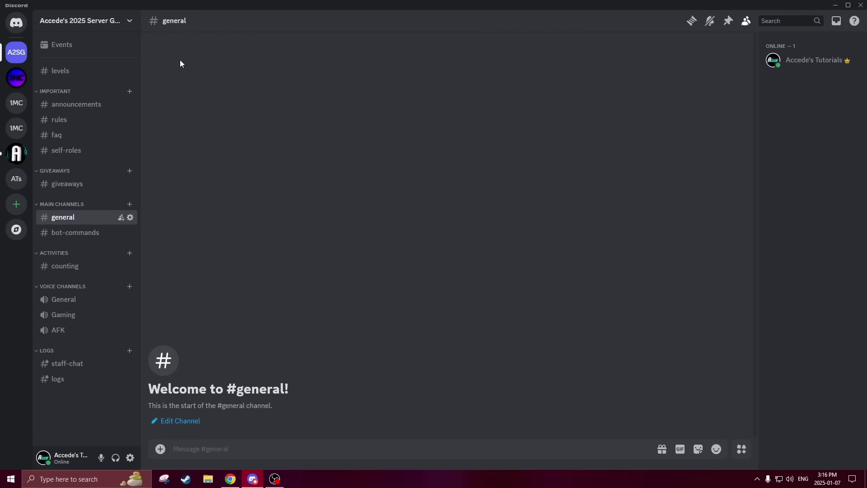
Step: Create 15 new roles in the server's role settings
left_click(127, 24)
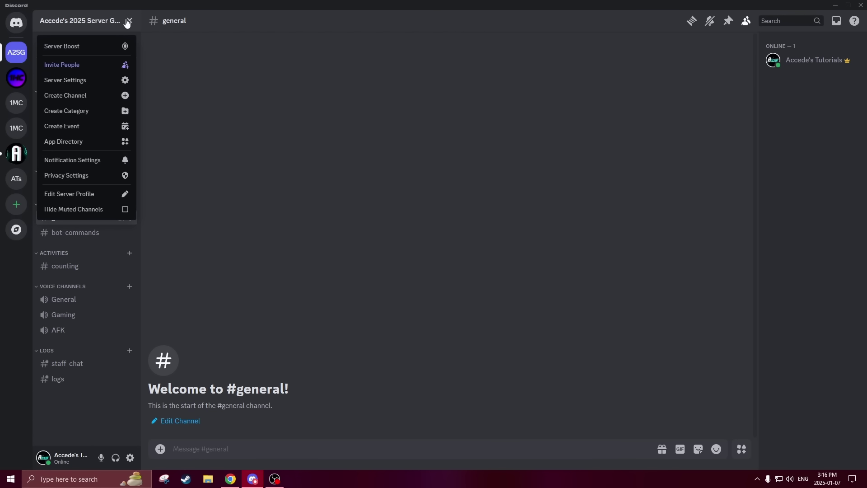
left_click(82, 80)
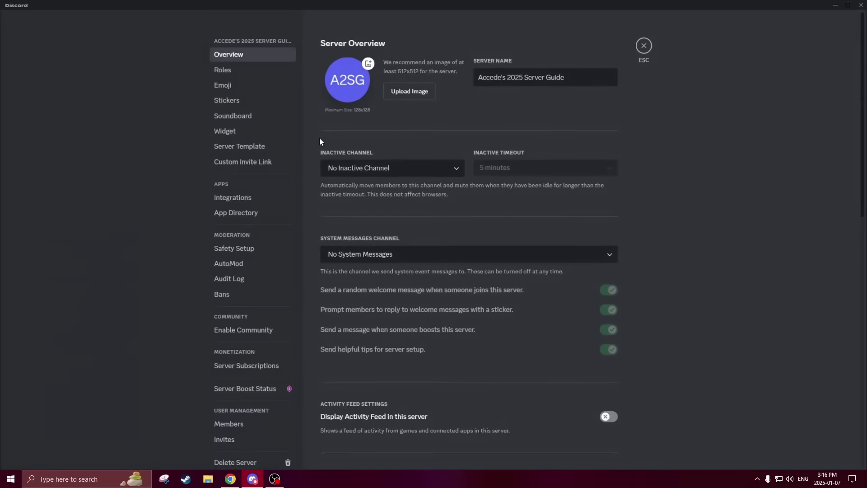
left_click(252, 71)
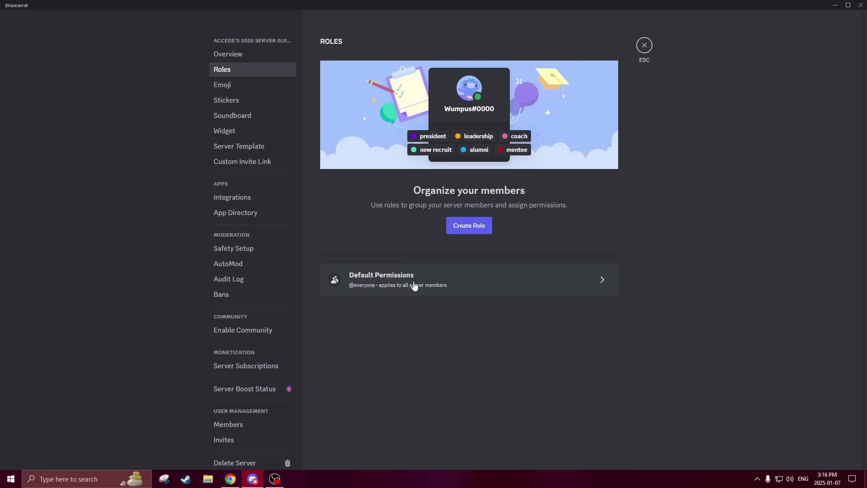
left_click(427, 285)
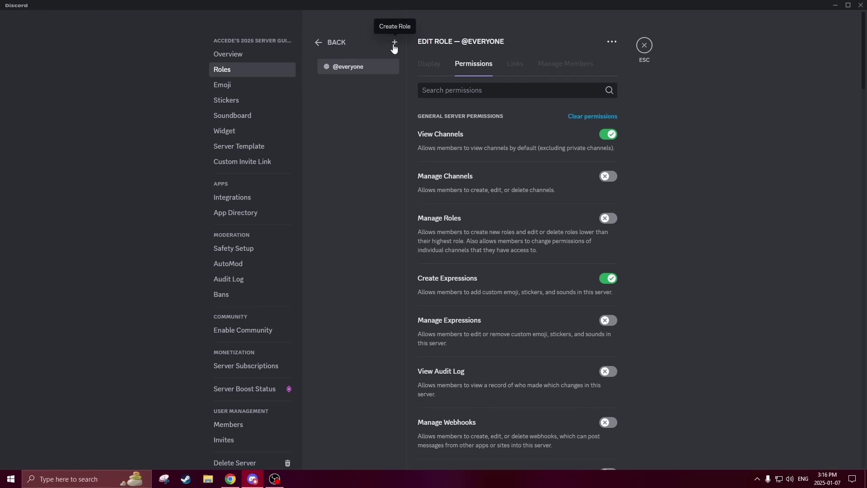
double_click(394, 44)
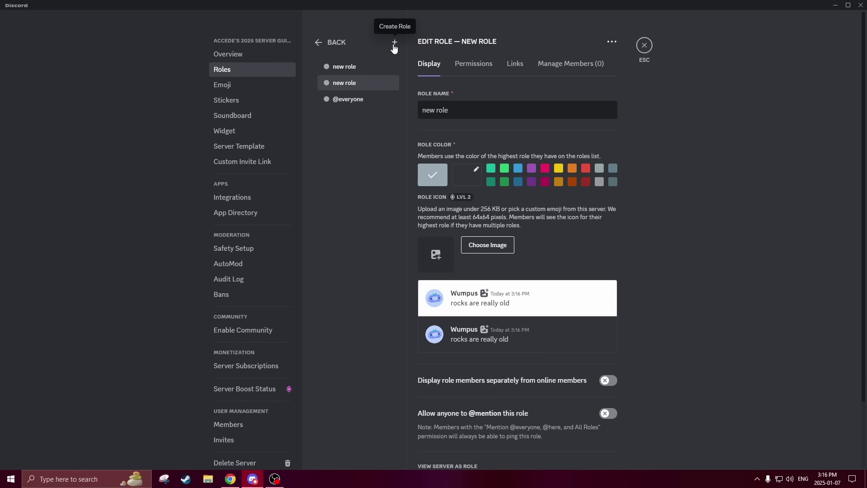
triple_click(394, 43)
triple_click(394, 44)
double_click(394, 44)
double_click(394, 44)
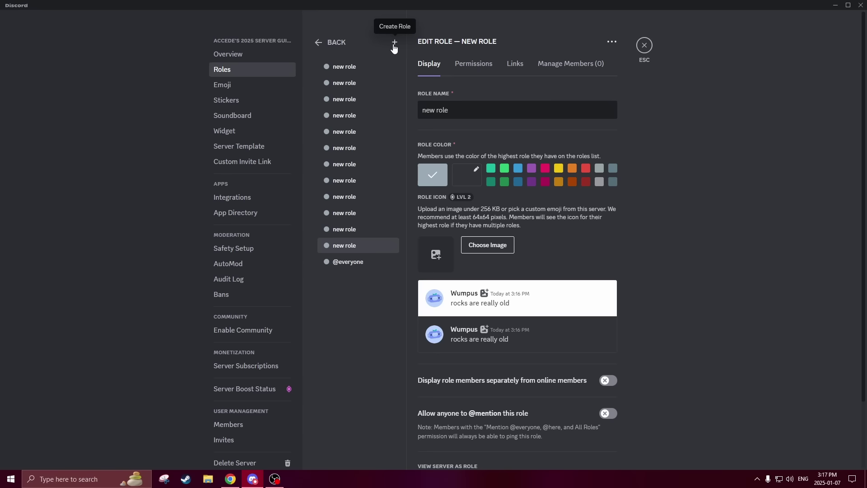
left_click(393, 44)
left_click(387, 67)
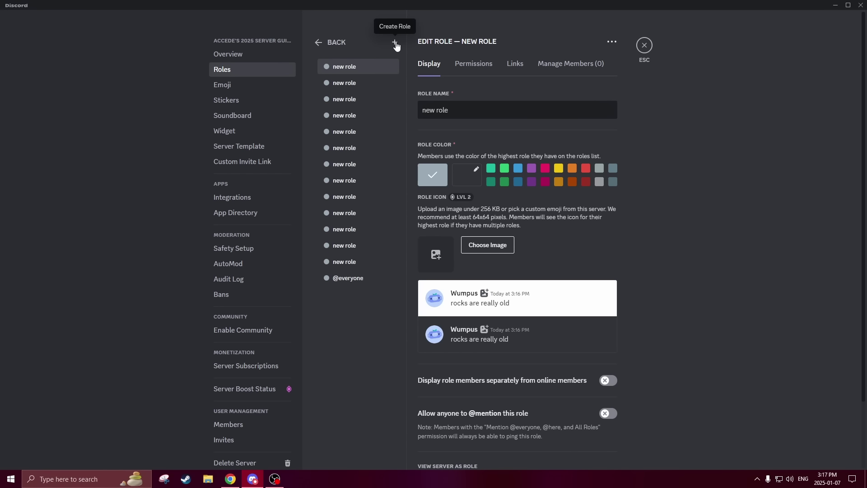
double_click(394, 44)
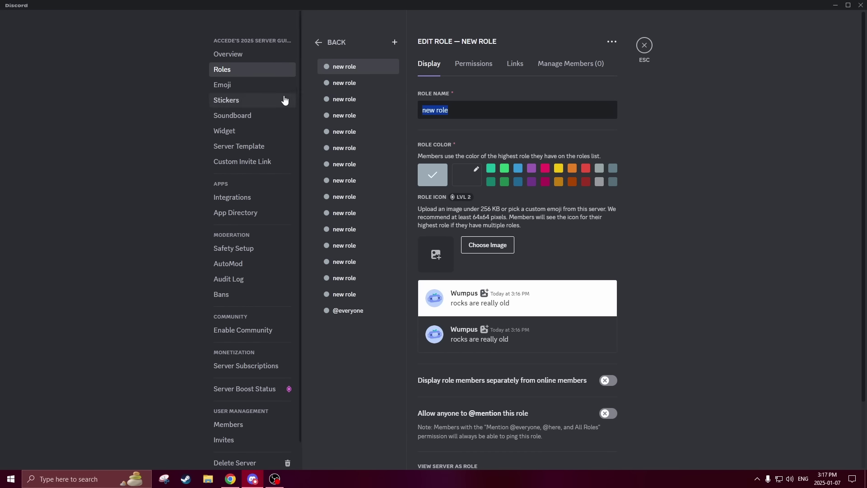
Step: Rename the first three new roles as Owner, Admin and Moderator and save the changes
type("Owner")
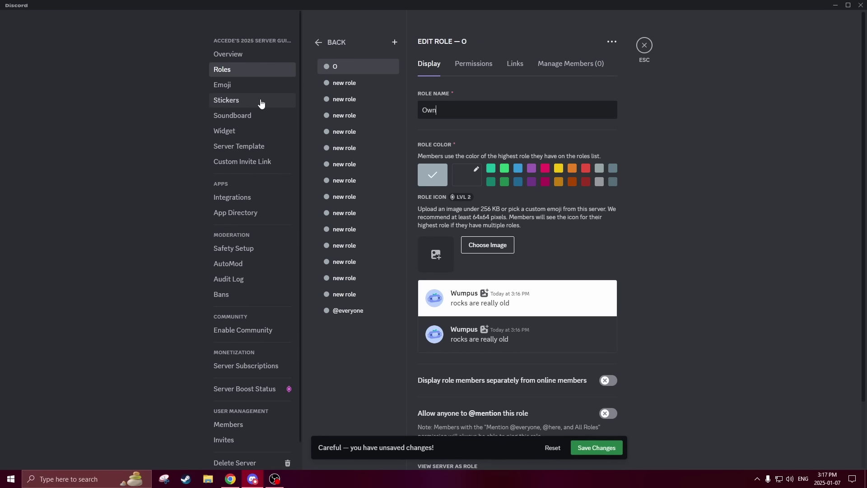
left_click(355, 85)
type("Admin")
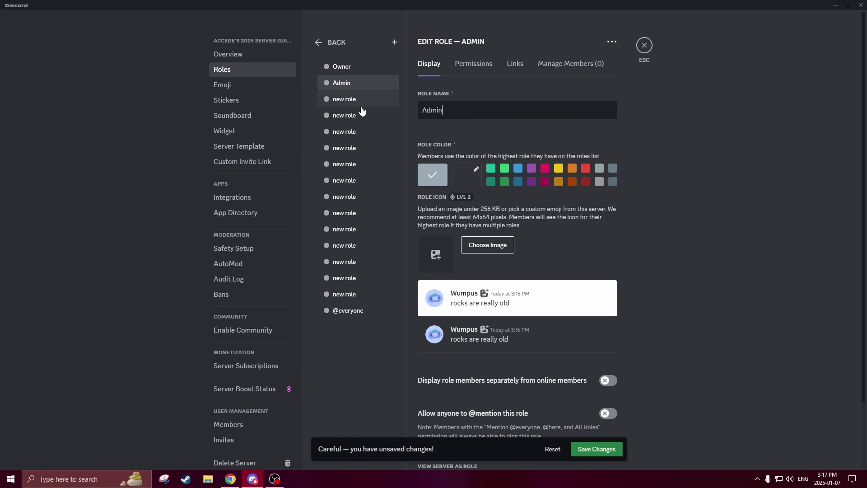
left_click(361, 107)
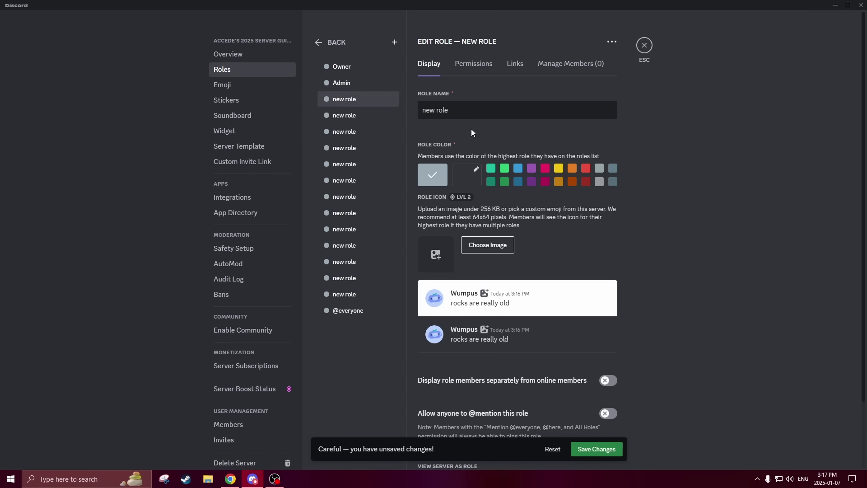
type("Moderator")
left_click(387, 116)
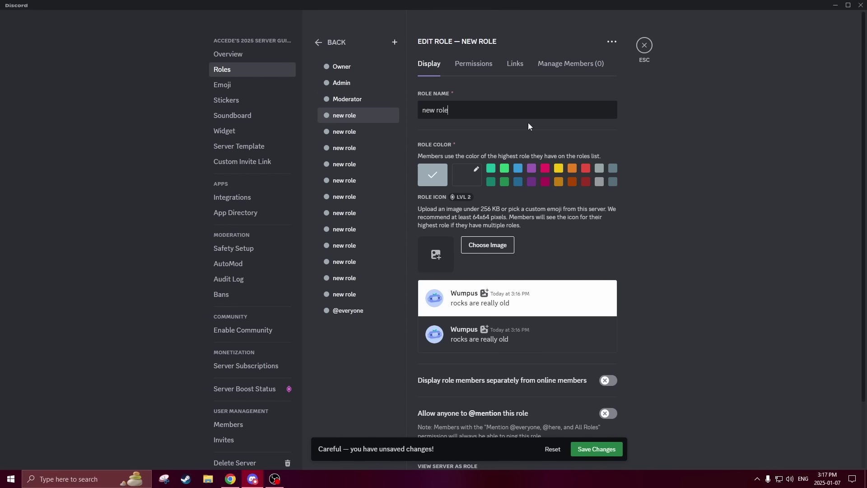
left_click(596, 448)
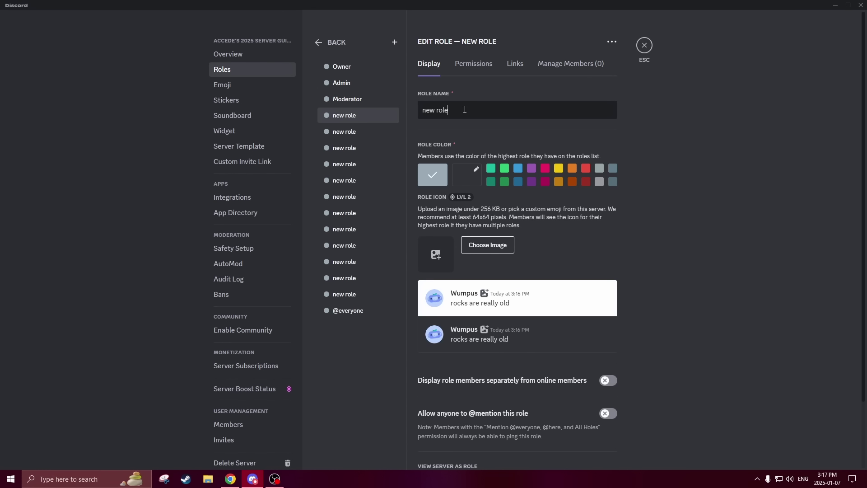
Step: Rename the two roles below Moderator as Helper and Level 1
left_click_drag(465, 110, 329, 109)
type("Hekper")
key("BackSpace")
key("BackSpace")
key("BackSpace")
key("BackSpace")
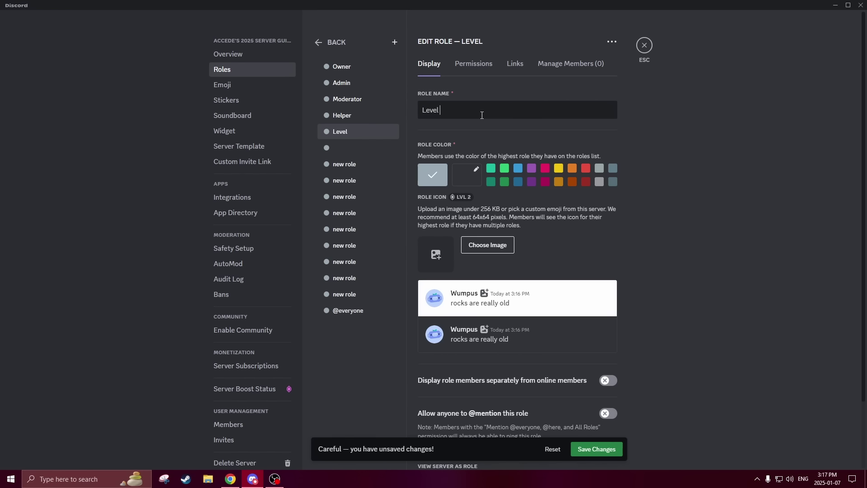
Step: Rename the four roles below Level 1 as Level 5, Level 10, Level 15 and Level 20, and save the changes
left_click(352, 147)
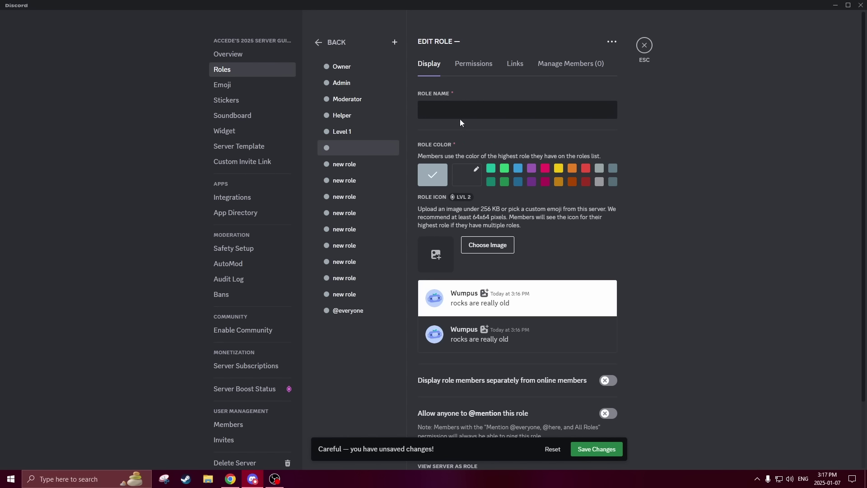
type("Level 5")
left_click(344, 165)
type("Level 10")
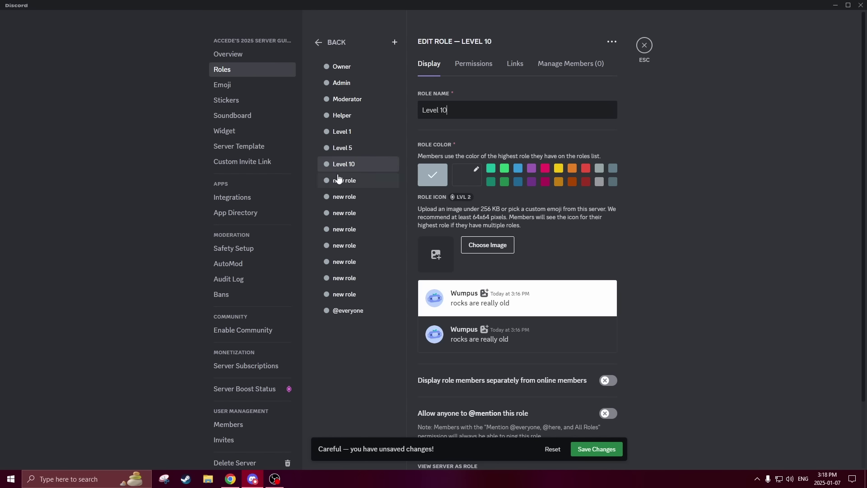
left_click(361, 180)
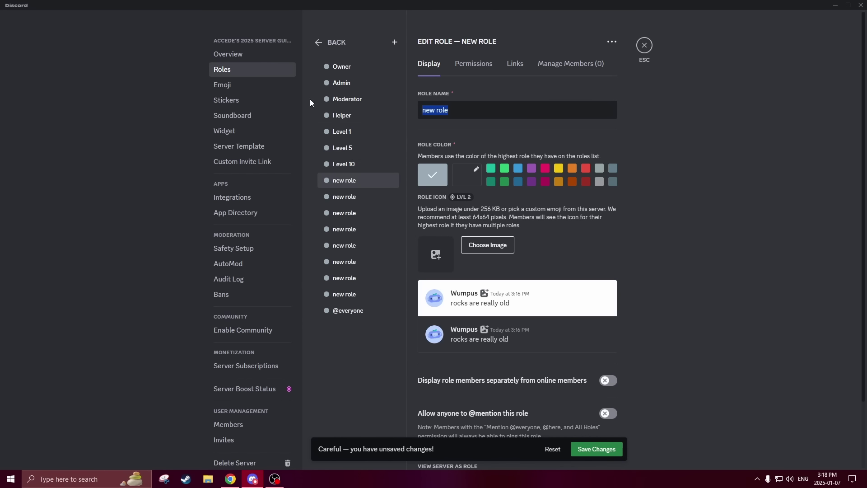
type("Level 15")
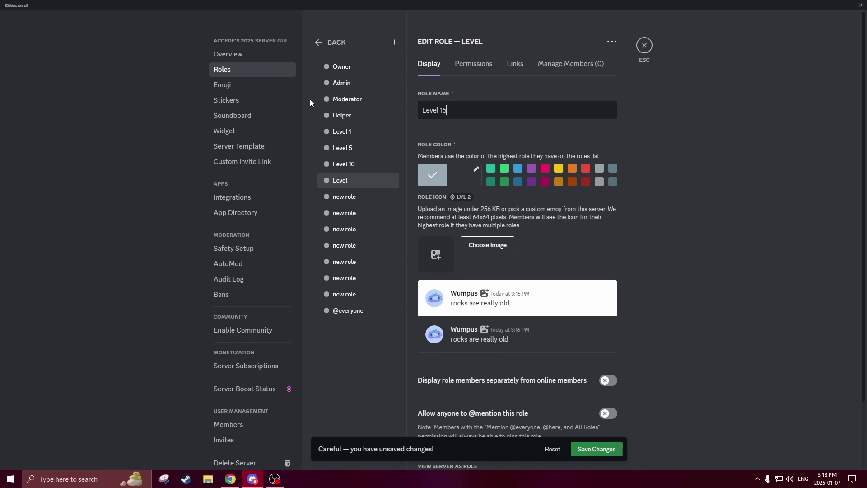
left_click(375, 196)
type("Level 20")
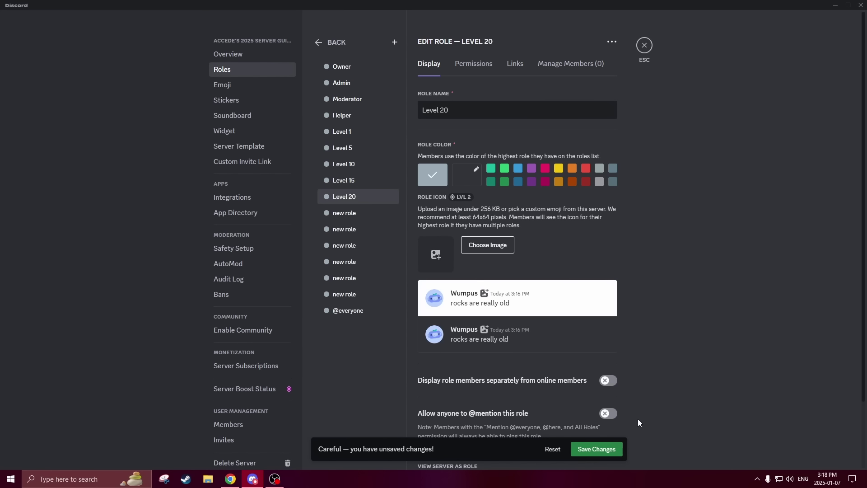
left_click(595, 449)
Step: Rename the role below Level 20 as Member and save the change
left_click(360, 214)
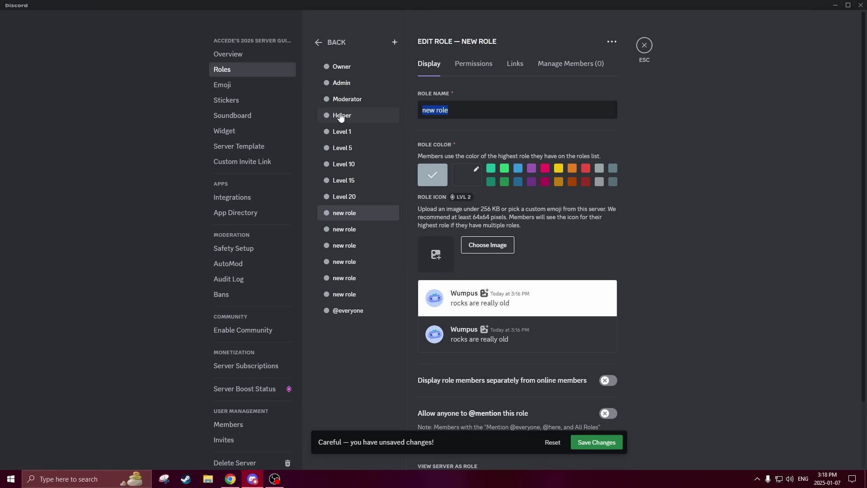
type("Member")
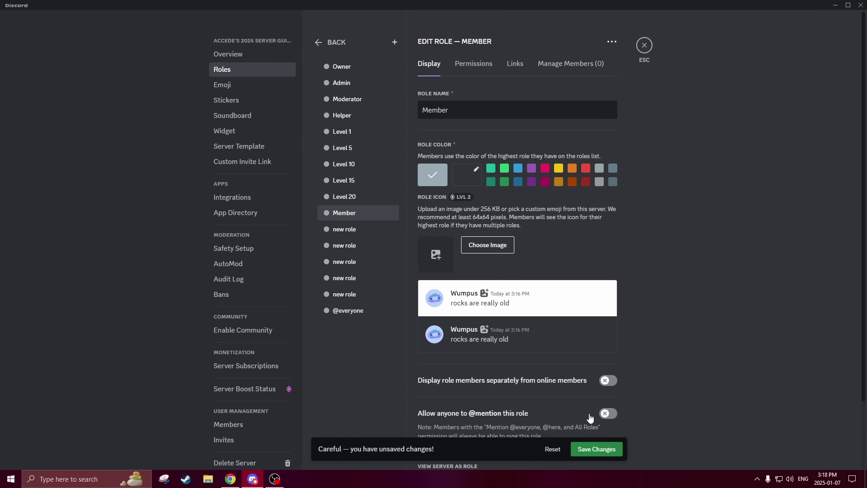
left_click(589, 449)
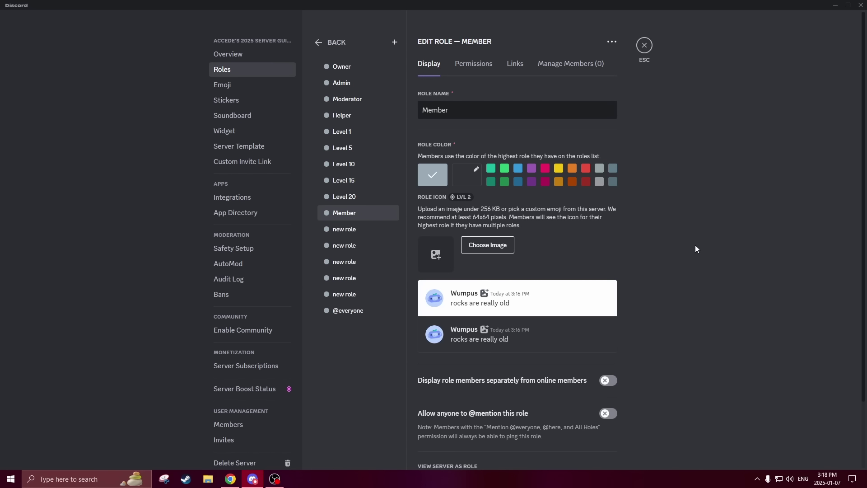
Step: Rename the two roles below Member as Giveaway Pings and Announcement Pings, saving each change
left_click(357, 229)
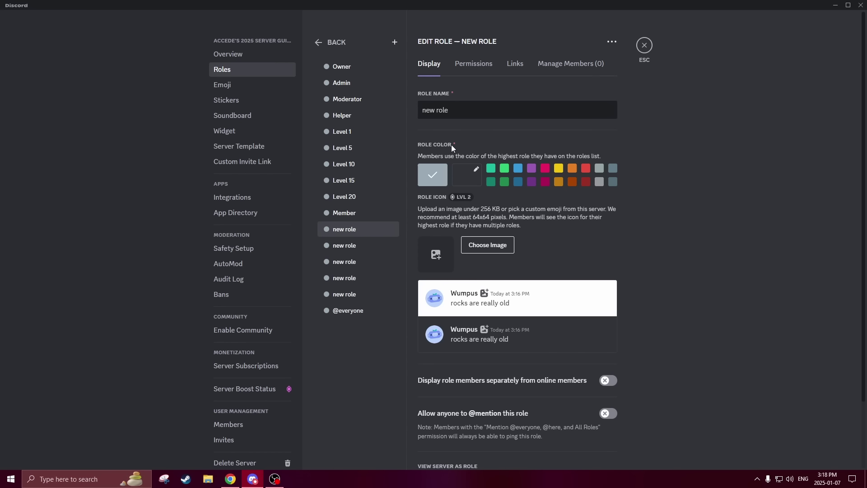
triple_click(511, 104)
type("Giveaway P")
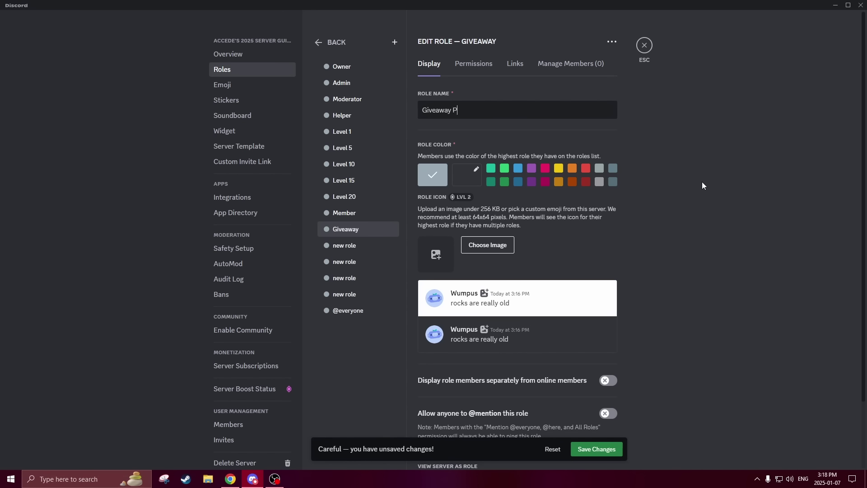
type("ings")
left_click(596, 449)
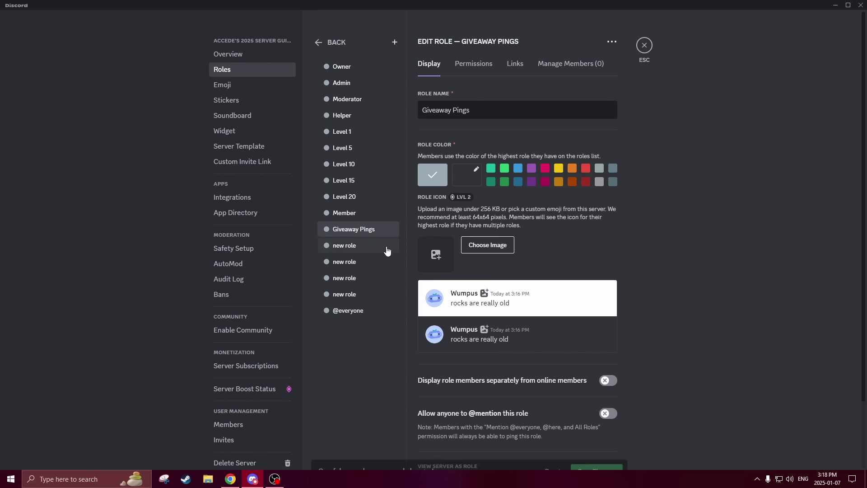
left_click(361, 245)
type("Annou")
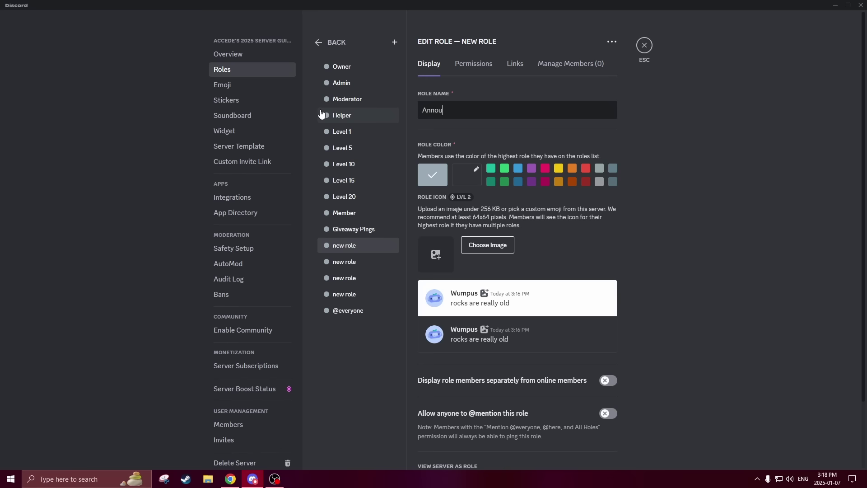
type("ncement Pings")
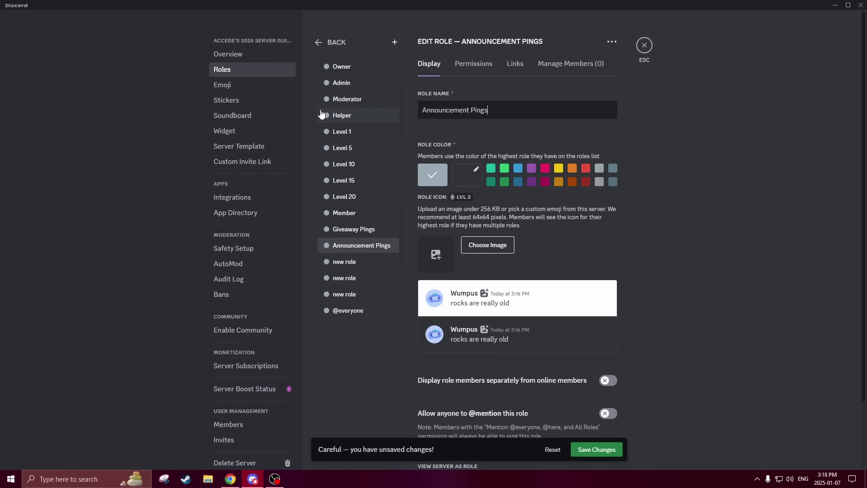
left_click(598, 450)
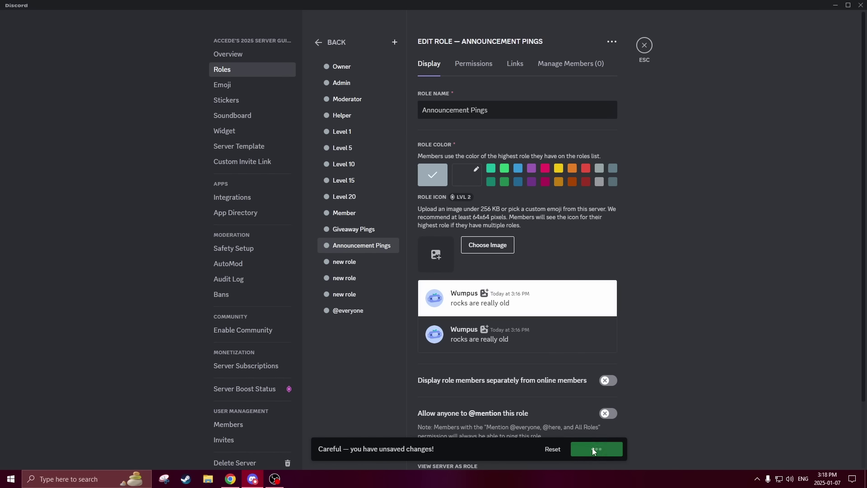
Step: Rename the last three new roles as Mobile, Console and PC and save the changes
left_click(380, 267)
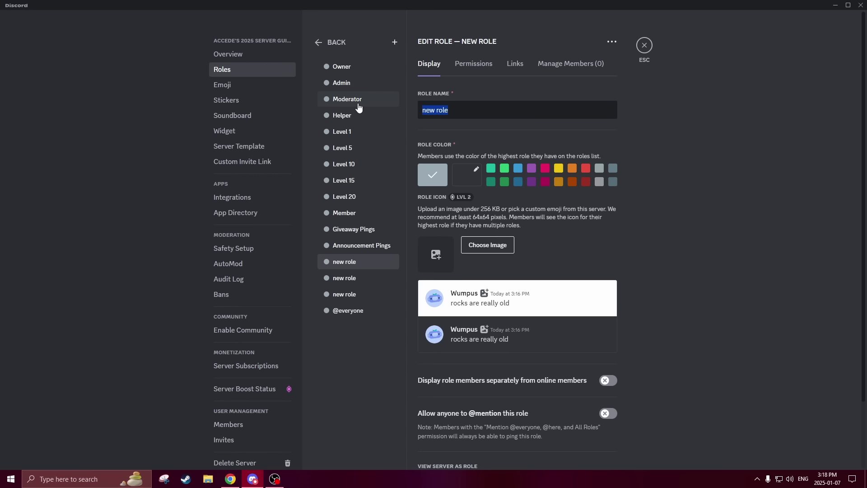
type("Mobile")
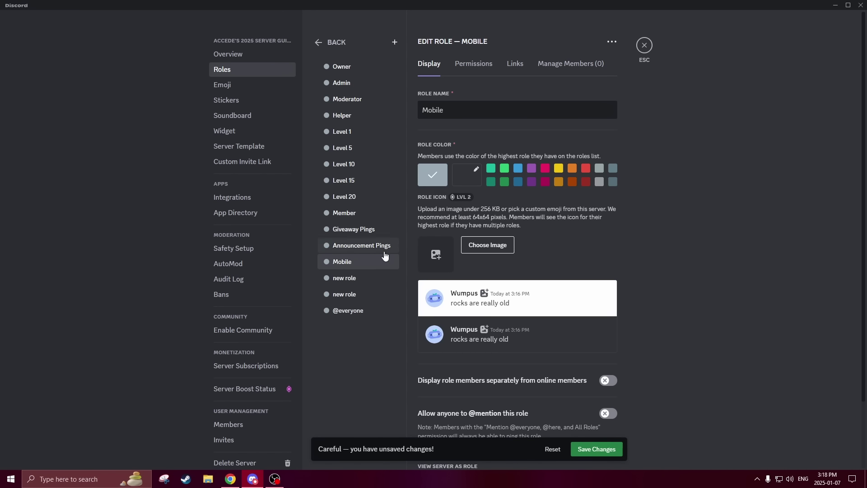
left_click(379, 277)
type("C")
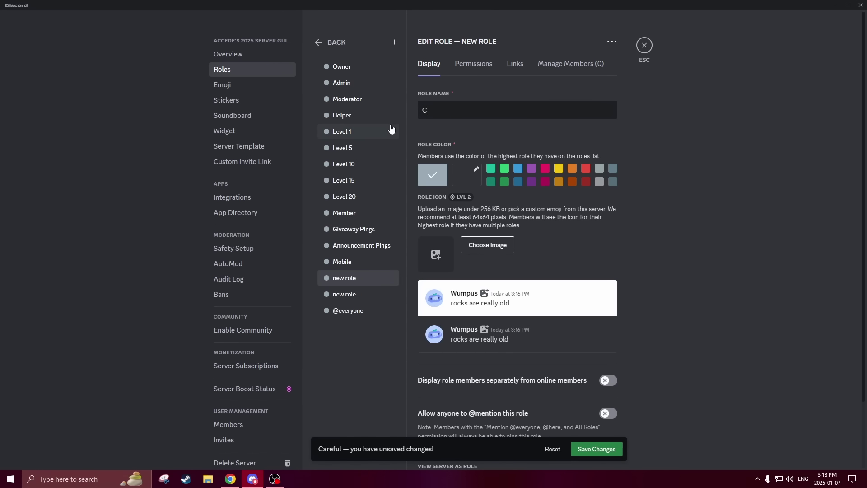
type("onsolle")
key("BackSpace")
key("BackSpace")
type("e")
left_click(347, 294)
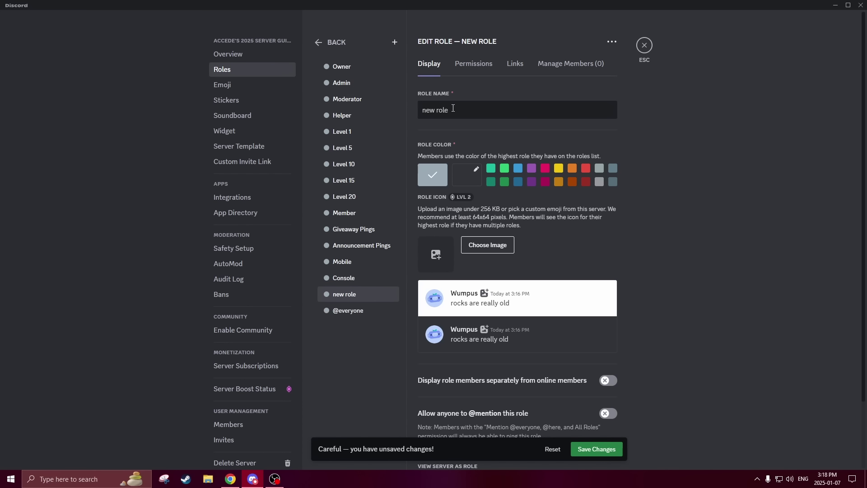
type("PC")
left_click(600, 449)
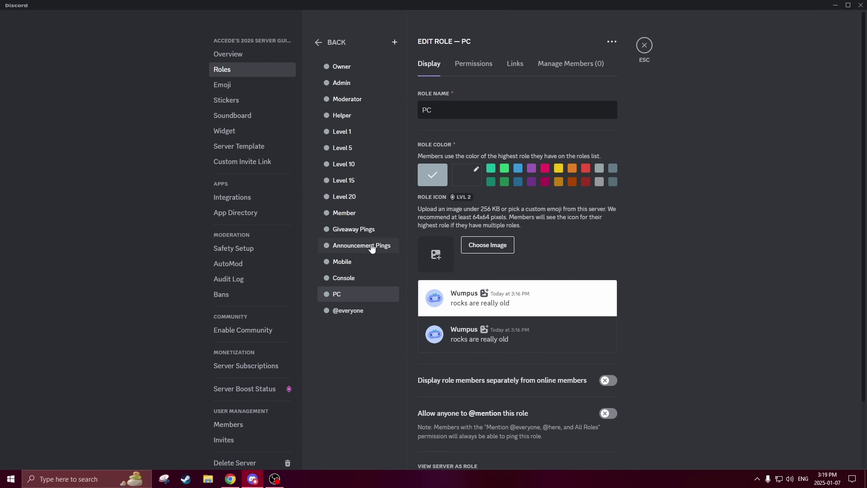
Step: Reorder the level roles in descending order from Level 20 to Level 1 and save the new order
left_click_drag(356, 199, 356, 132)
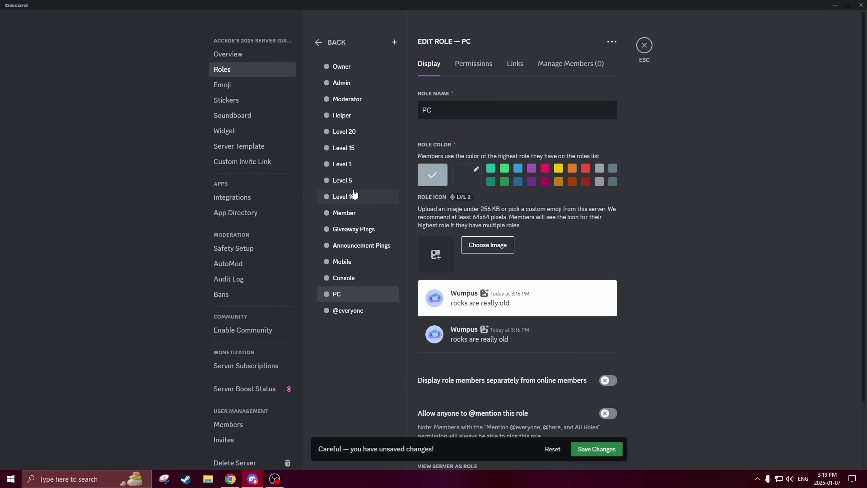
left_click_drag(357, 195, 398, 199)
left_click(596, 449)
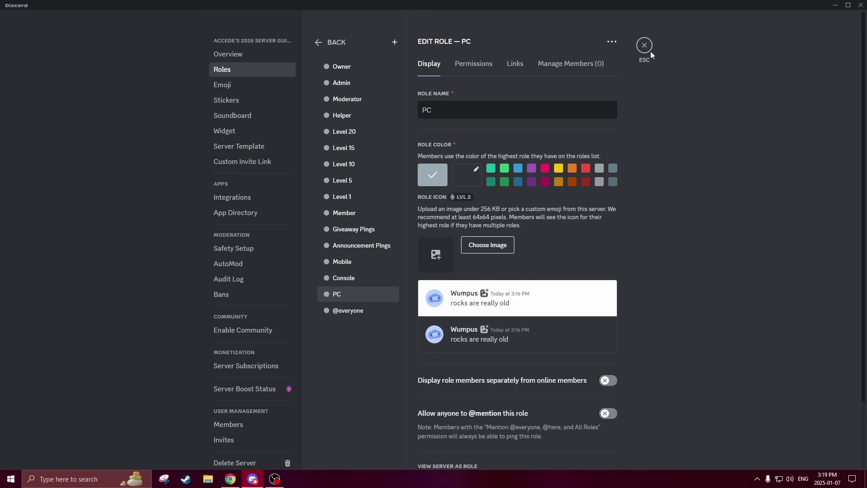
Step: Give the Owner role a custom bright green color and the Admin role a custom bright red color
left_click(341, 66)
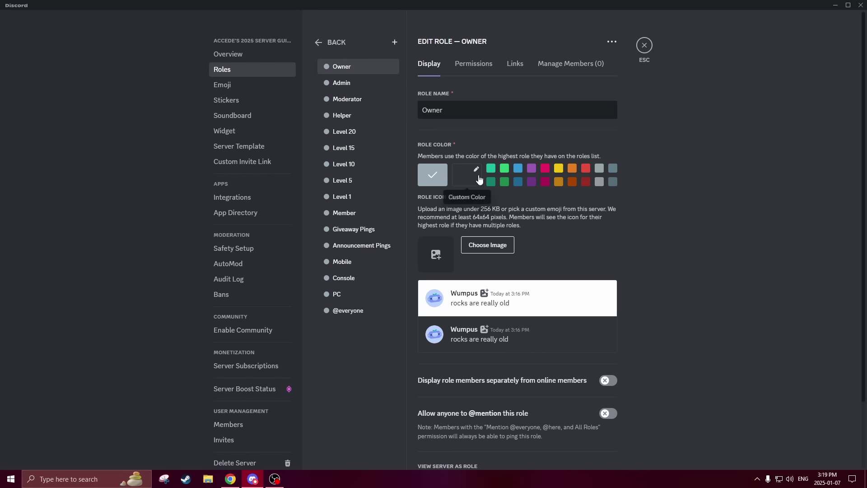
left_click(466, 174)
left_click(522, 244)
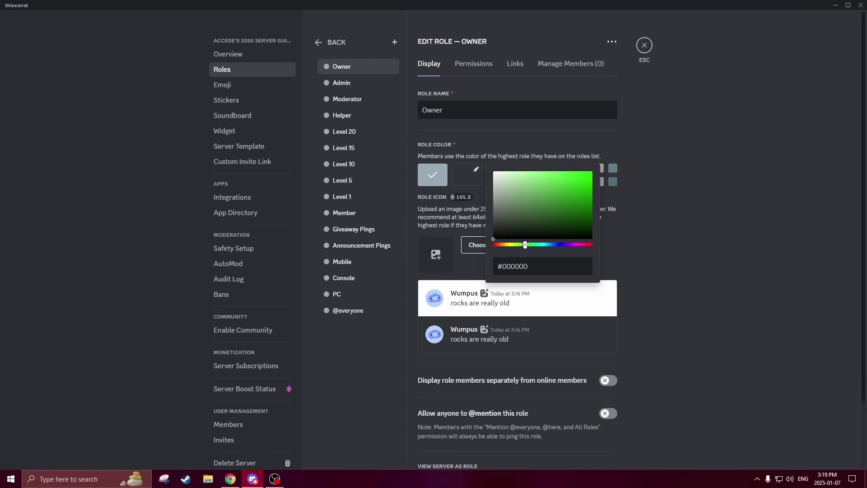
left_click(589, 173)
left_click(662, 131)
left_click(341, 83)
left_click(466, 175)
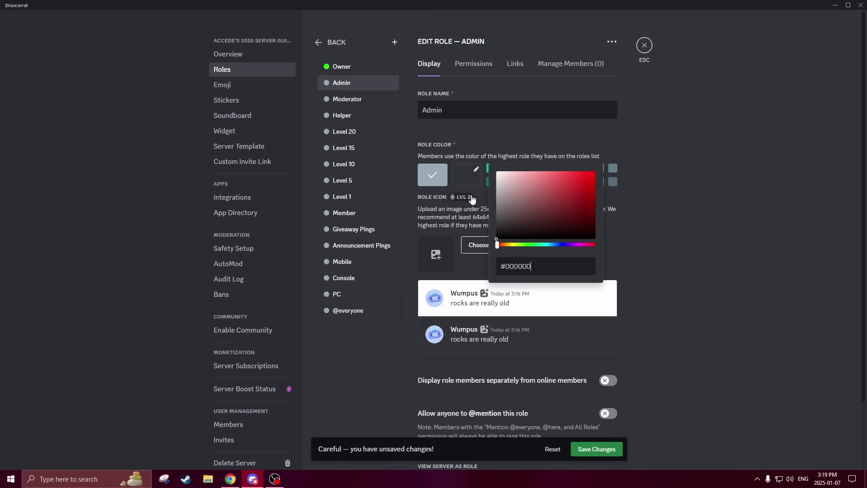
left_click(589, 174)
left_click(795, 71)
Step: Give the Moderator role a custom bright yellow color
left_click(347, 98)
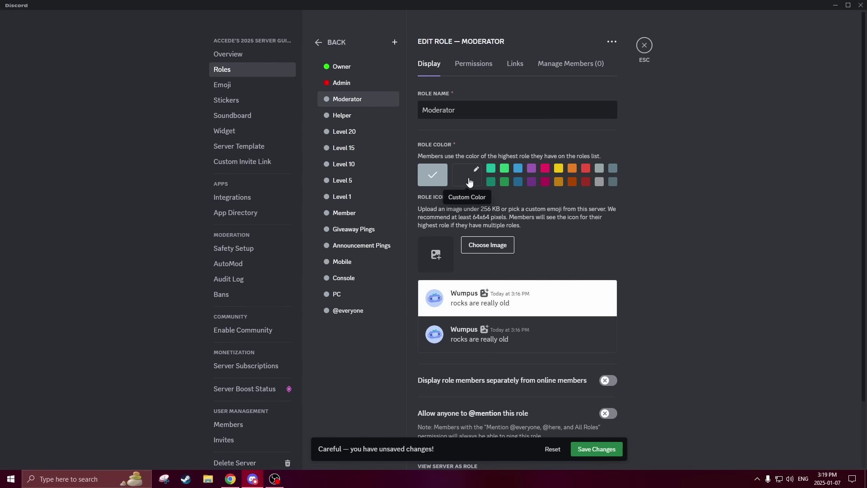
left_click(466, 175)
left_click(507, 244)
left_click(577, 179)
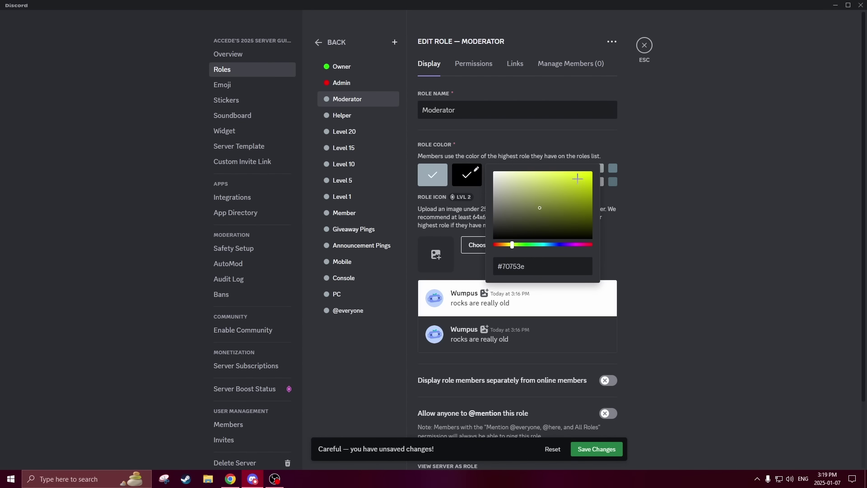
left_click(295, 139)
Step: Give the Helper role a custom orange color and save the role color changes
left_click(342, 115)
left_click(466, 174)
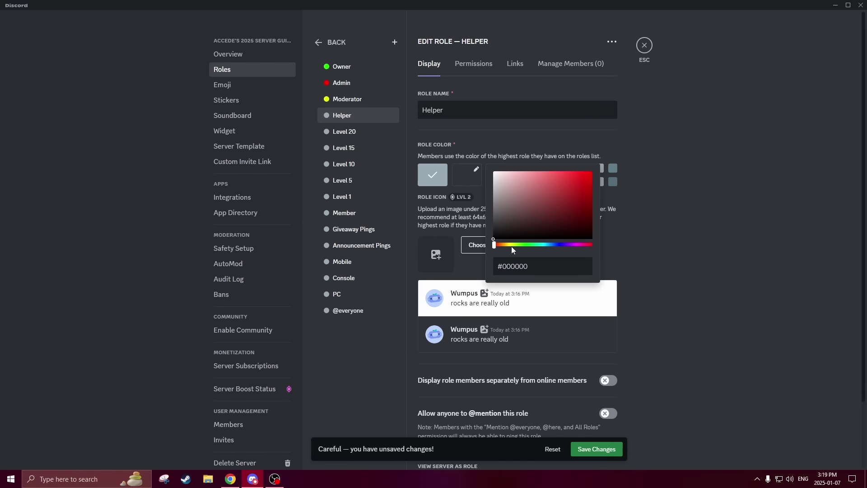
left_click_drag(510, 244, 504, 244)
left_click(580, 179)
left_click(702, 94)
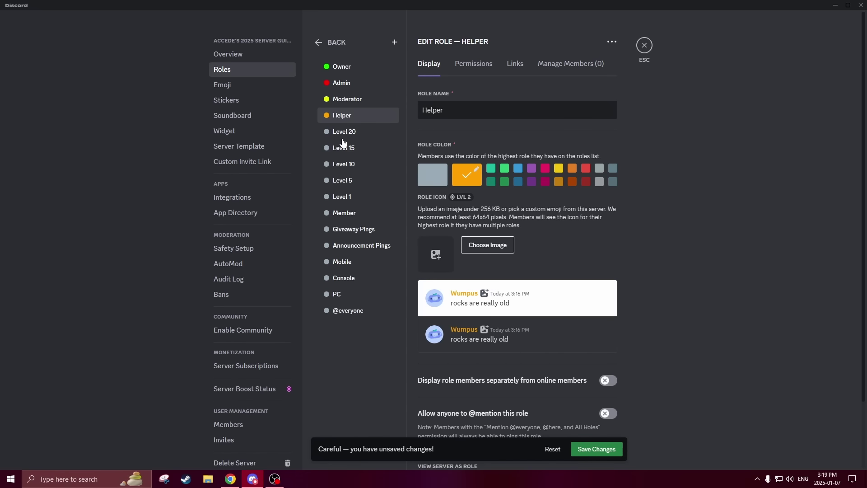
left_click(344, 132)
left_click(596, 448)
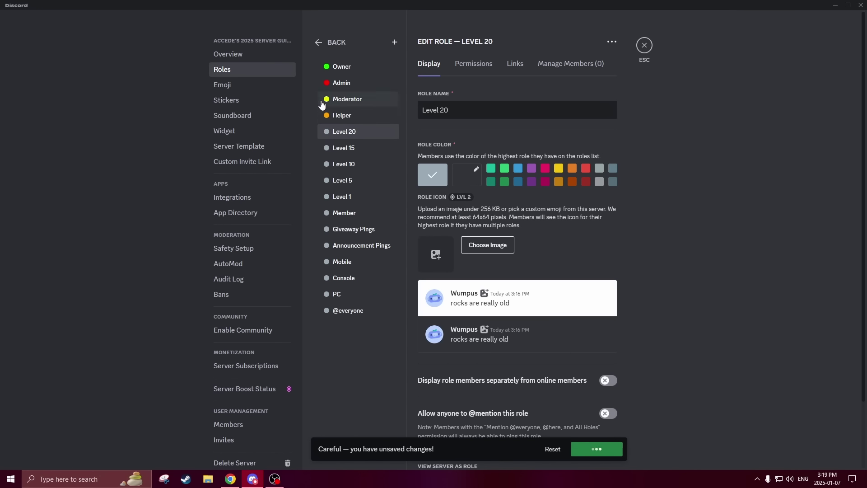
Step: Give the Level 20 role the custom deep blue color #0900ff
left_click(466, 175)
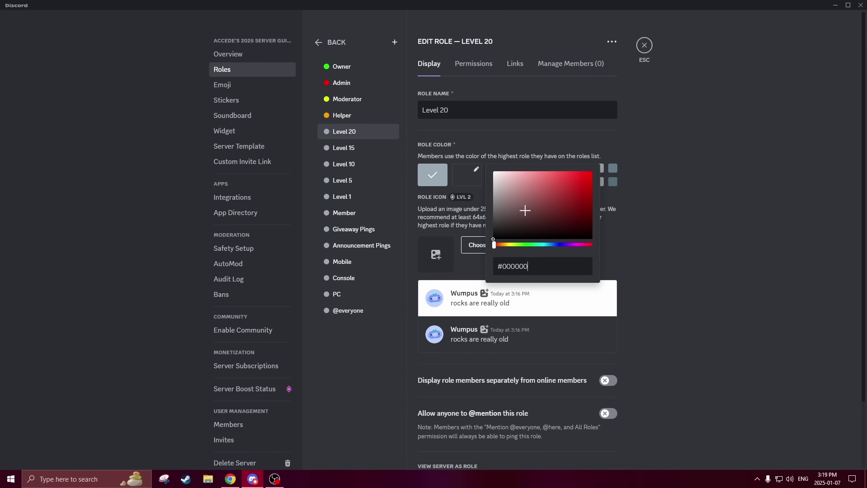
left_click(560, 244)
left_click_drag(575, 178, 638, 145)
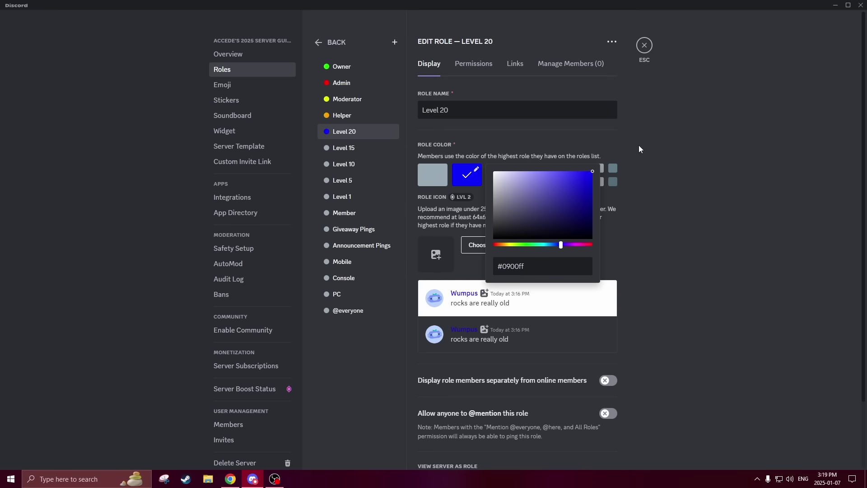
left_click(639, 156)
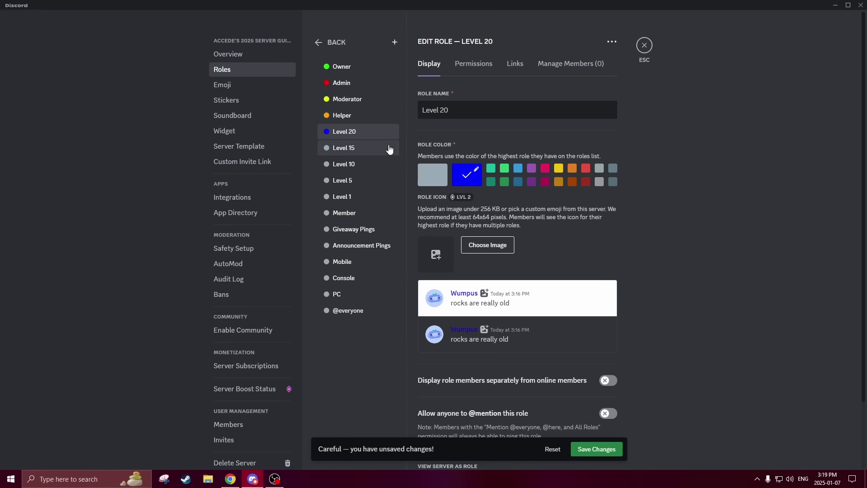
Step: Give the Level 15, Level 10, Level 5 and Level 1 roles progressively lighter custom blue shades and save the changes
left_click(343, 148)
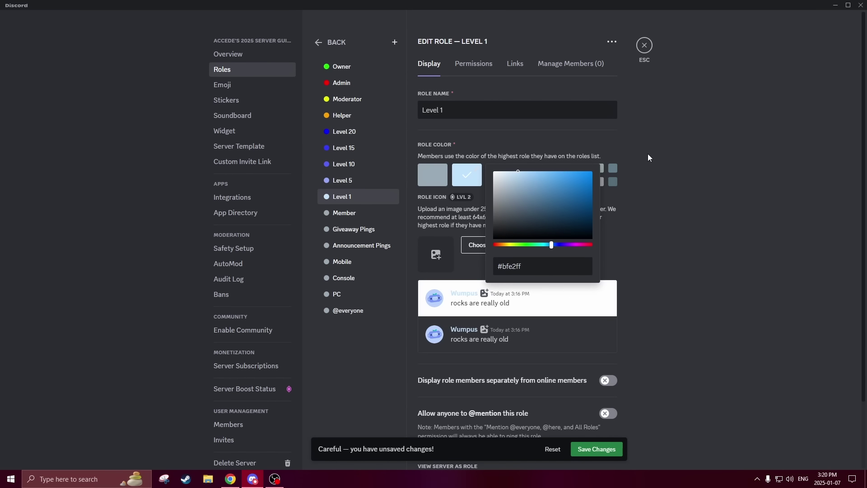
left_click(546, 180)
left_click(657, 168)
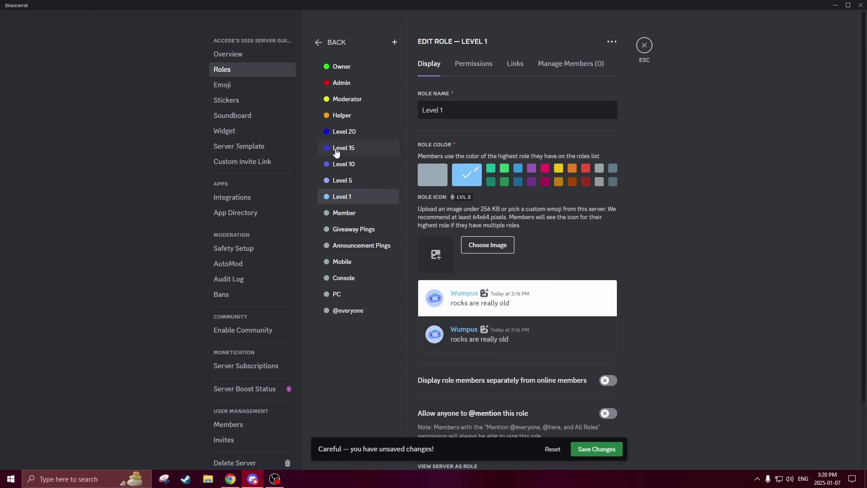
left_click(598, 447)
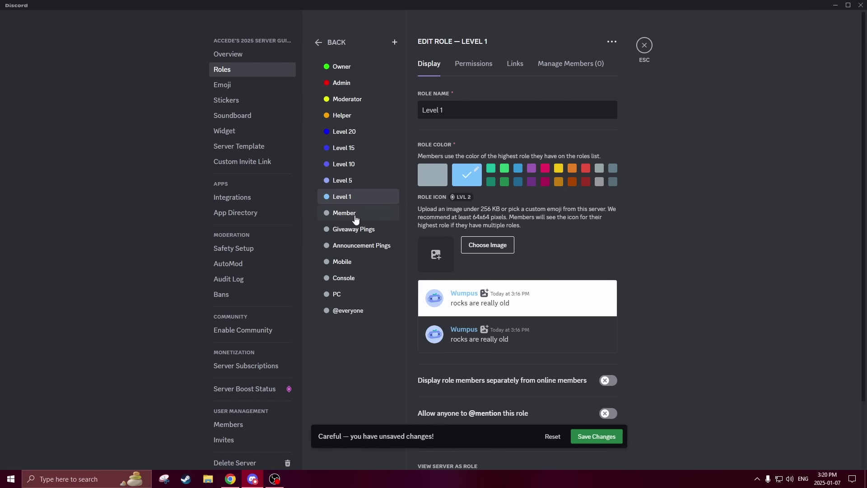
Step: Give the Member role a custom bright magenta color and save it
left_click(352, 213)
left_click(473, 181)
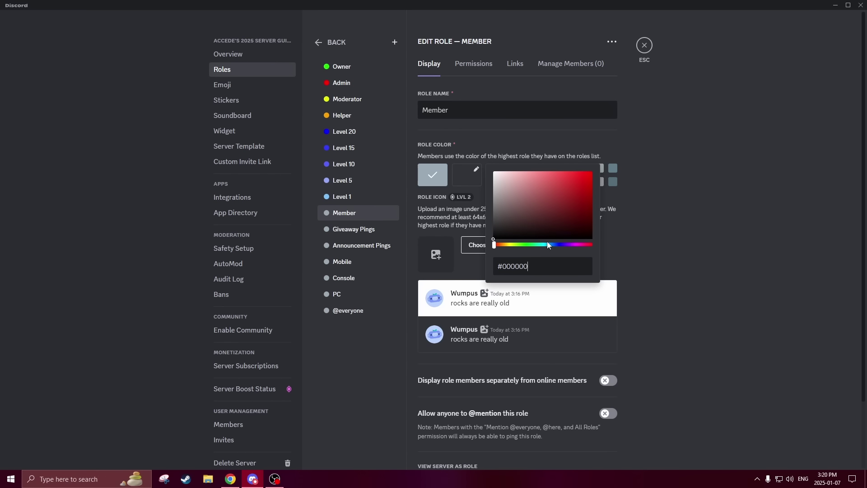
left_click(577, 244)
left_click_drag(577, 222, 600, 176)
left_click(721, 149)
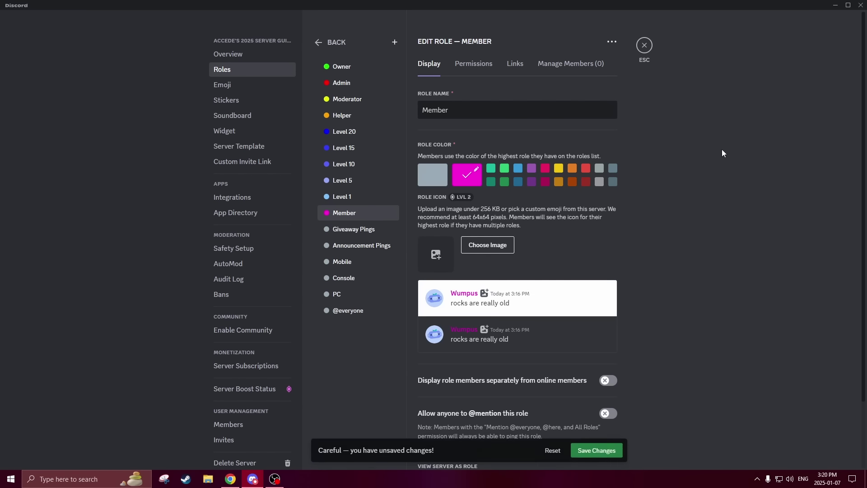
Step: Look through the display settings of the Giveaway Pings, Announcement Pings, Mobile, Console and PC roles
left_click(366, 230)
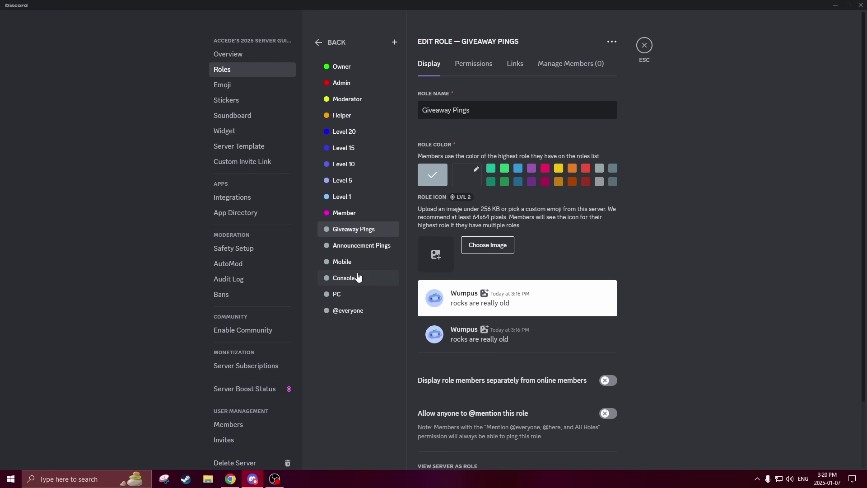
left_click(363, 294)
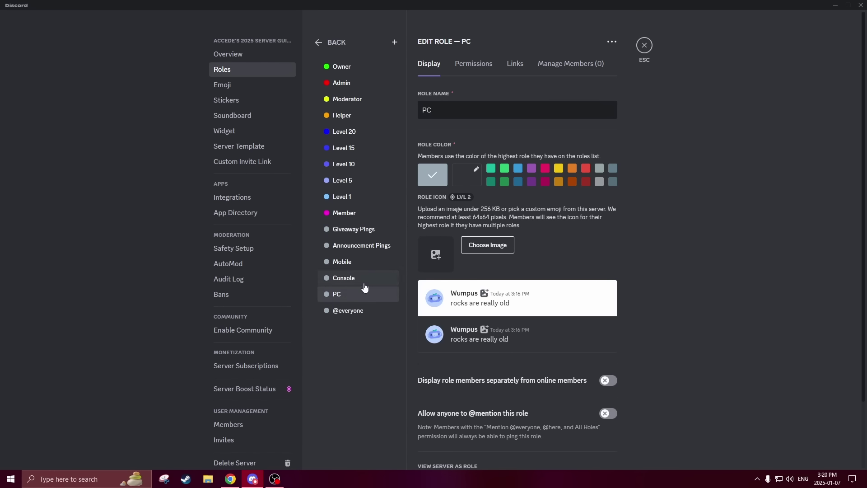
left_click(368, 262)
left_click(368, 229)
left_click(367, 262)
left_click(364, 294)
left_click(370, 261)
left_click(375, 230)
left_click(370, 262)
left_click(367, 278)
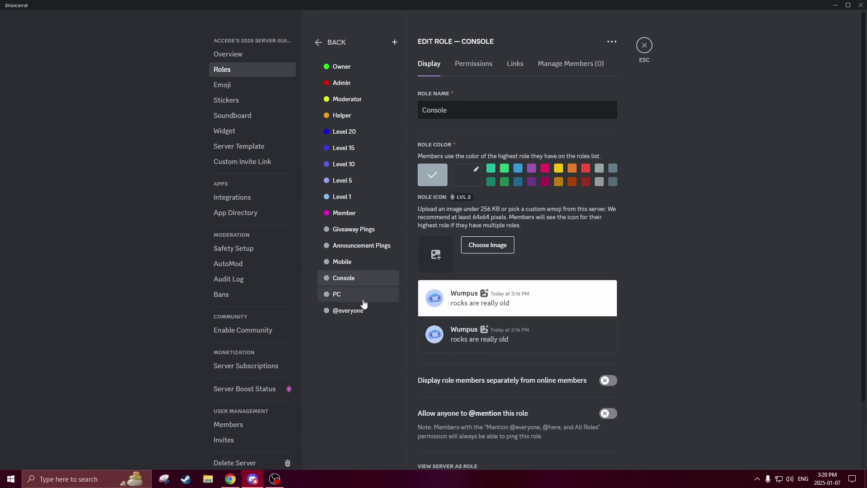
left_click(364, 294)
left_click(368, 277)
left_click(368, 245)
left_click(375, 231)
Step: Set the Owner role to display its members separately from online members and save the change
left_click(357, 67)
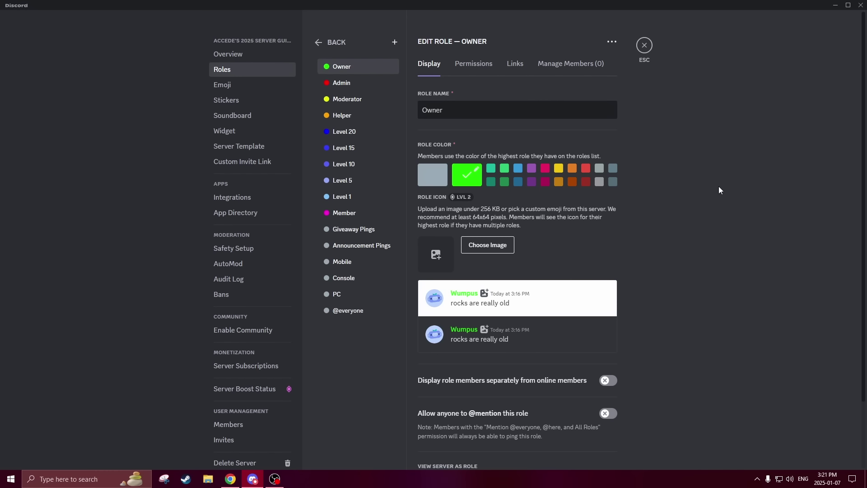
scroll(726, 185, "down", 2)
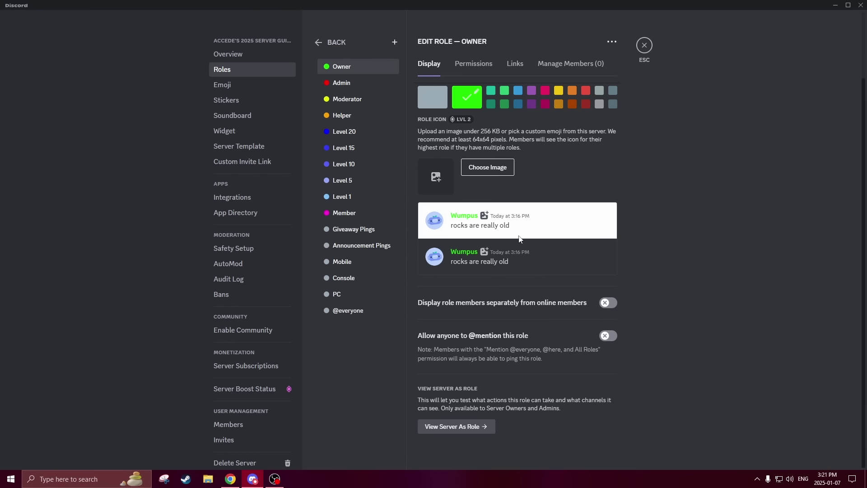
left_click(608, 303)
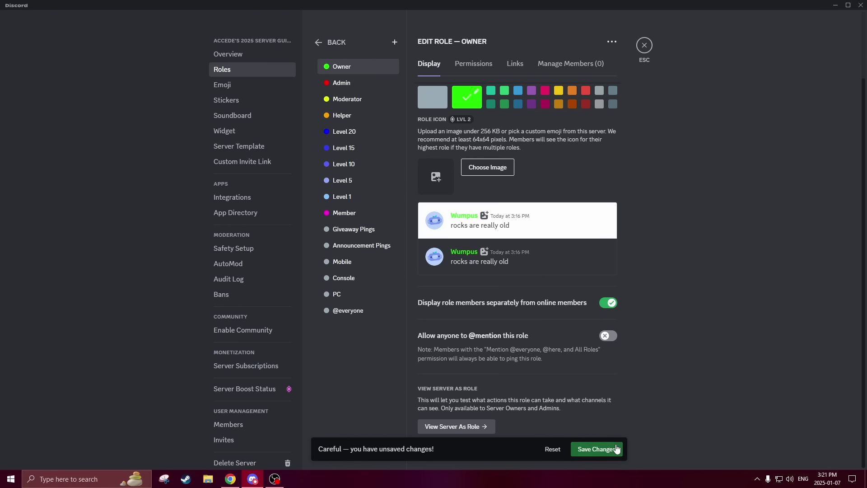
scroll(670, 347, "up", 2)
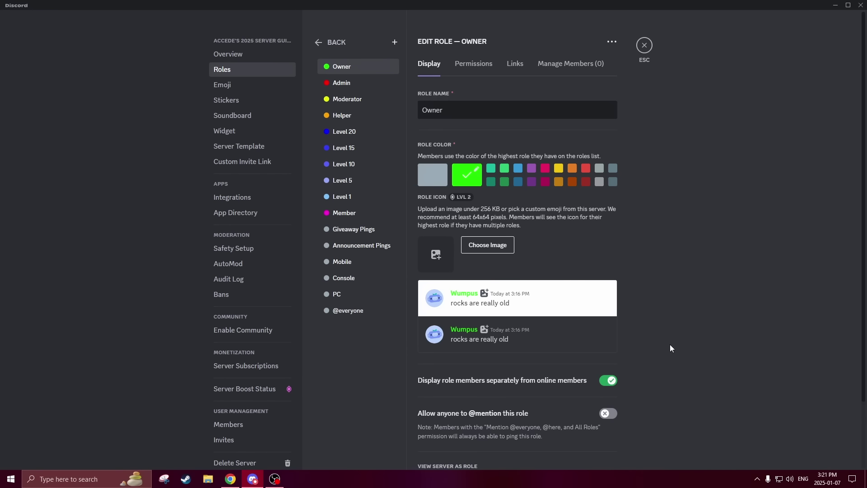
left_click(472, 63)
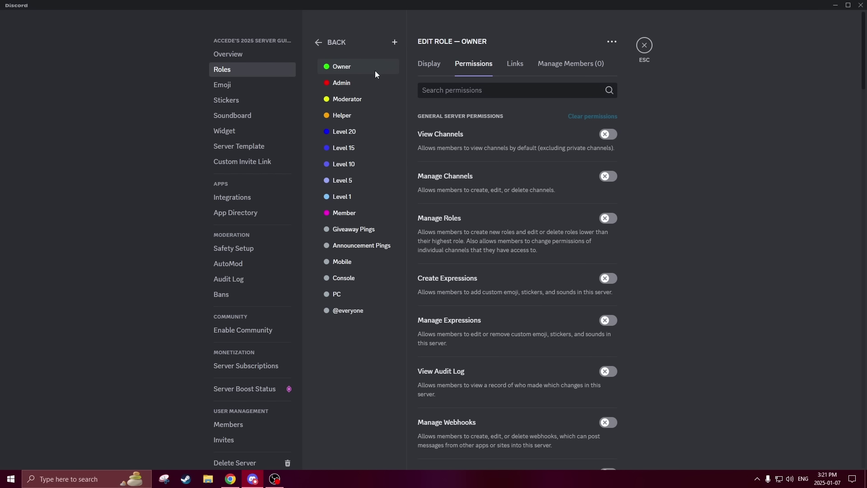
left_click(429, 64)
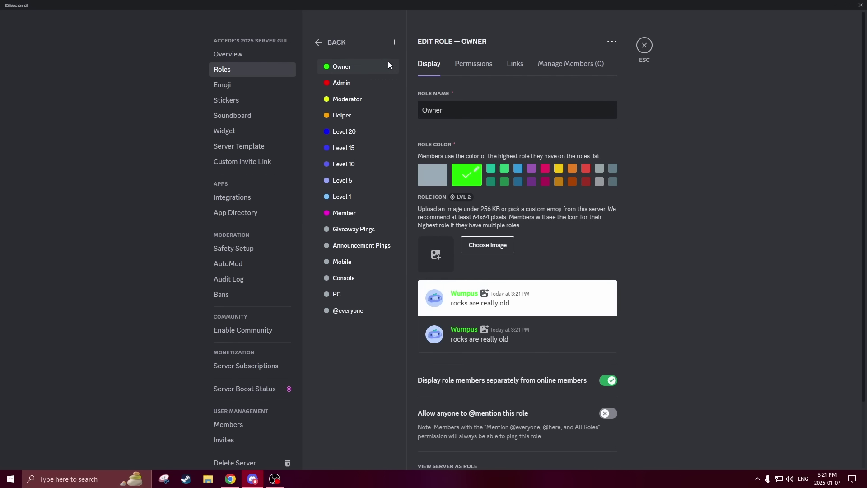
left_click(469, 64)
left_click(436, 69)
left_click(467, 69)
left_click(428, 67)
left_click(465, 67)
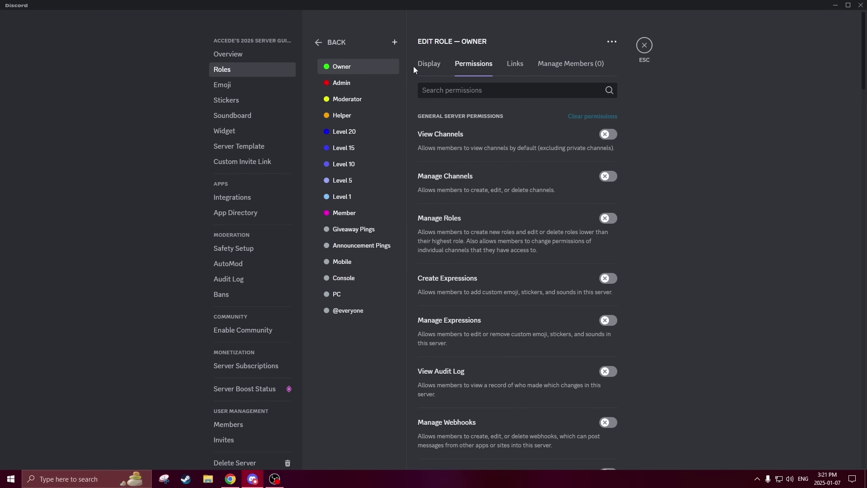
left_click(429, 66)
left_click(470, 64)
left_click(429, 64)
left_click(469, 64)
left_click(428, 64)
left_click(469, 64)
left_click(428, 63)
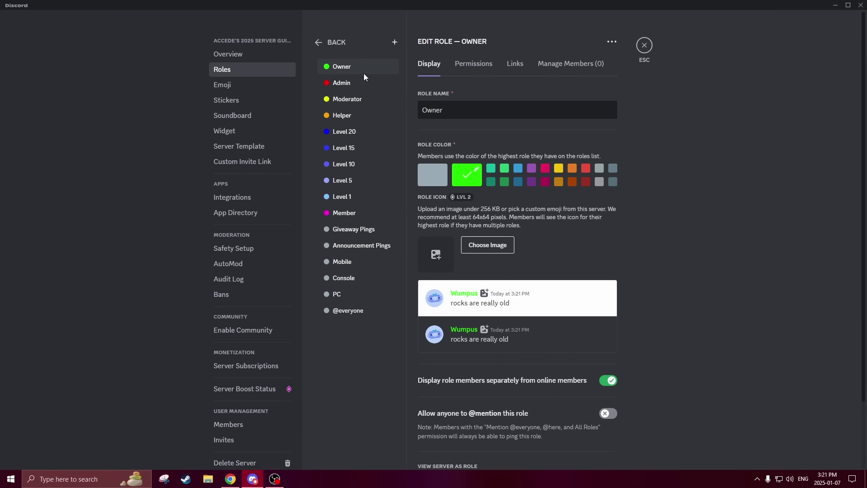
Step: Set the Admin role to display its members separately from online members and save the change
left_click(359, 81)
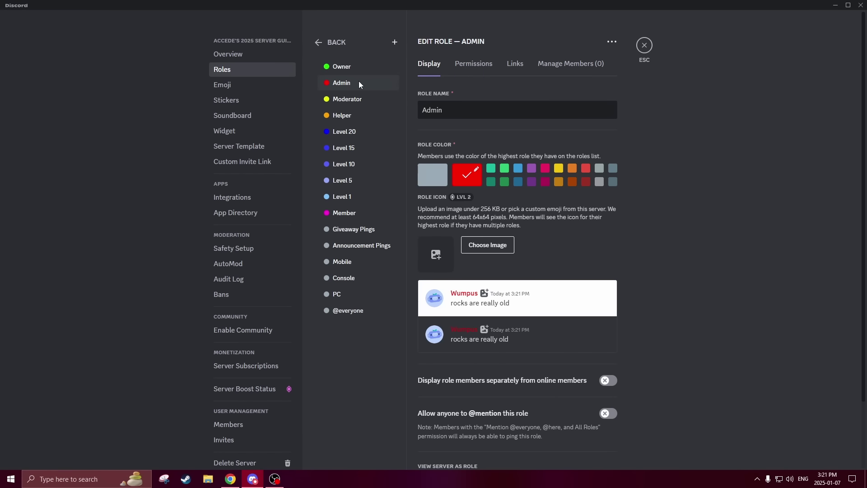
left_click(605, 382)
left_click(597, 452)
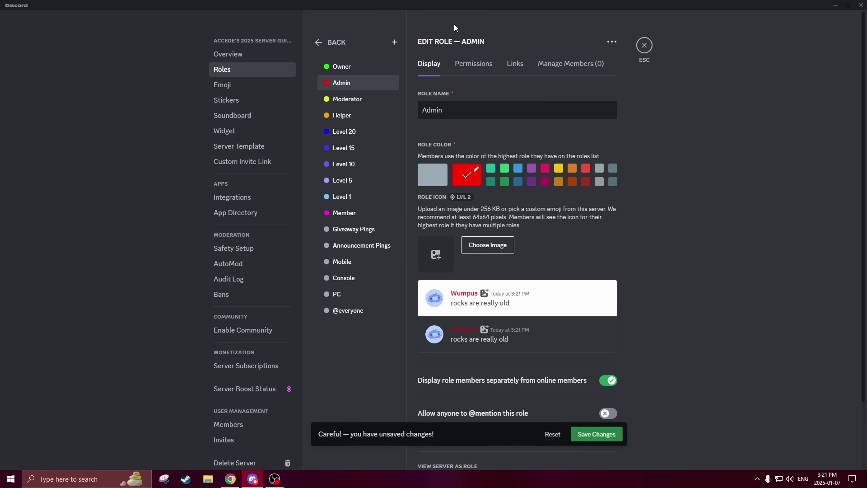
Step: Grant the Admin role the Administrator permission and save the change
left_click(473, 63)
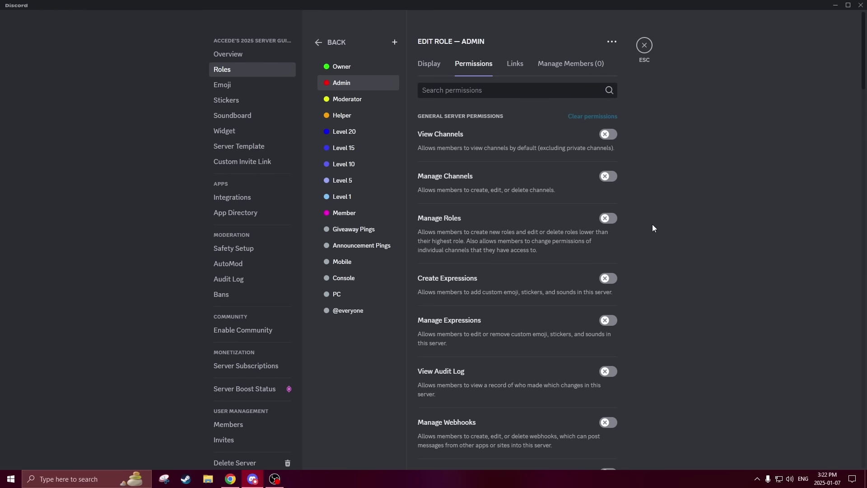
scroll(606, 297, "down", 5)
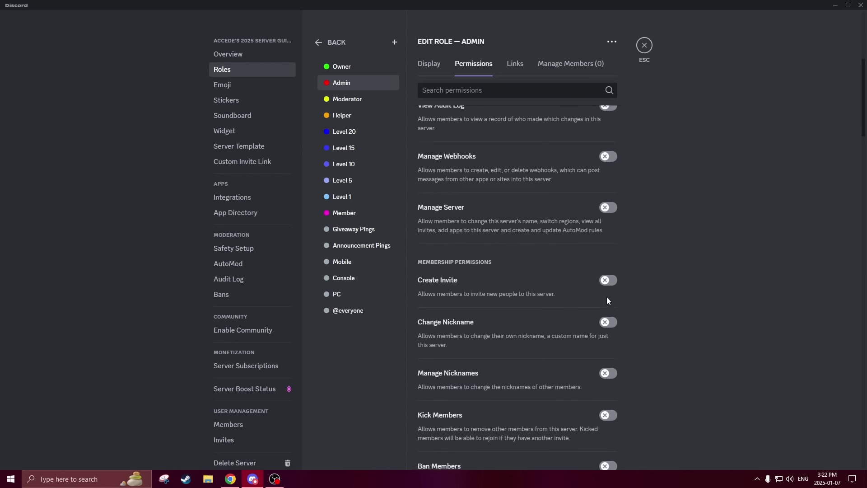
scroll(606, 296, "down", 20)
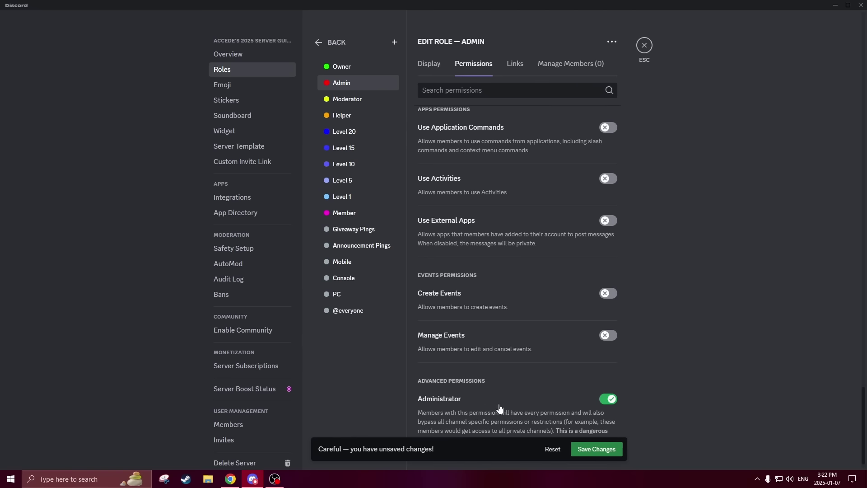
left_click(587, 449)
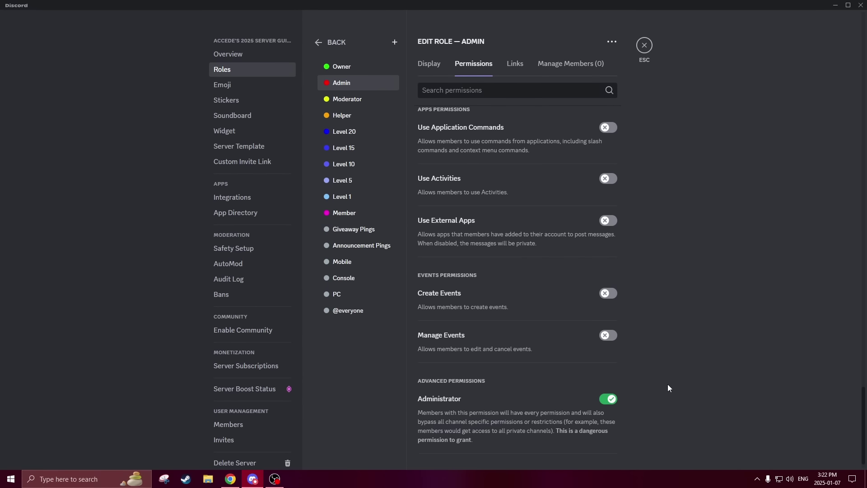
scroll(690, 323, "up", 20)
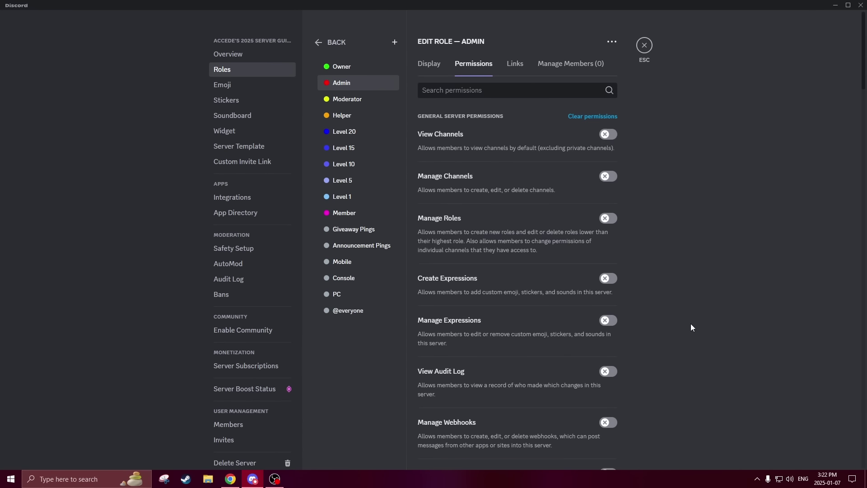
scroll(690, 323, "down", 20)
scroll(690, 324, "up", 20)
scroll(694, 323, "down", 20)
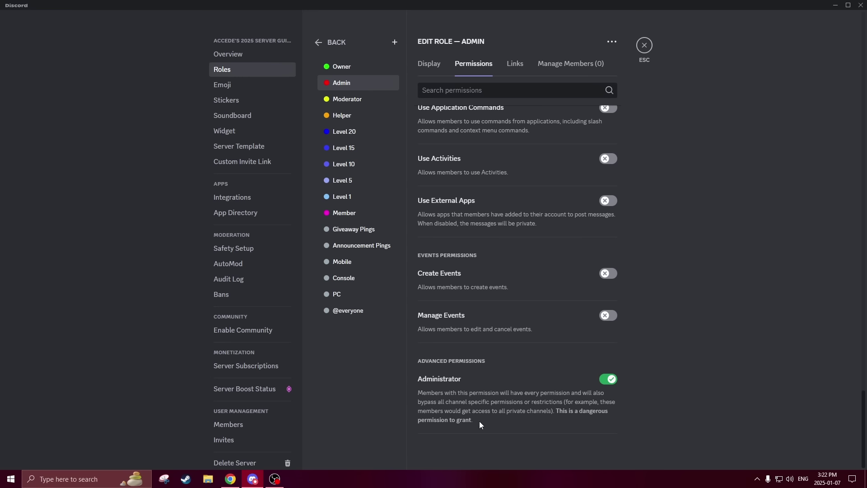
Step: Set the Moderator role to display its members separately from online members and save the change
left_click(348, 99)
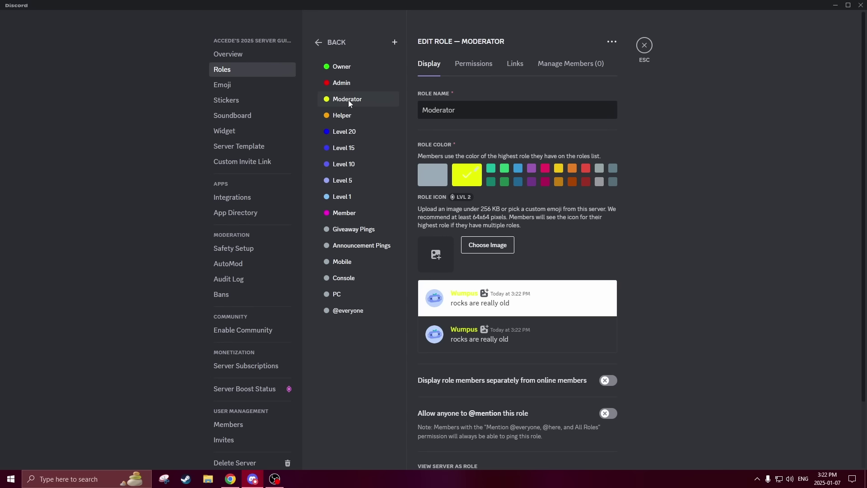
left_click(605, 381)
Step: Enable the Manage Nicknames and Kick Members membership permissions for the Moderator role
left_click(473, 63)
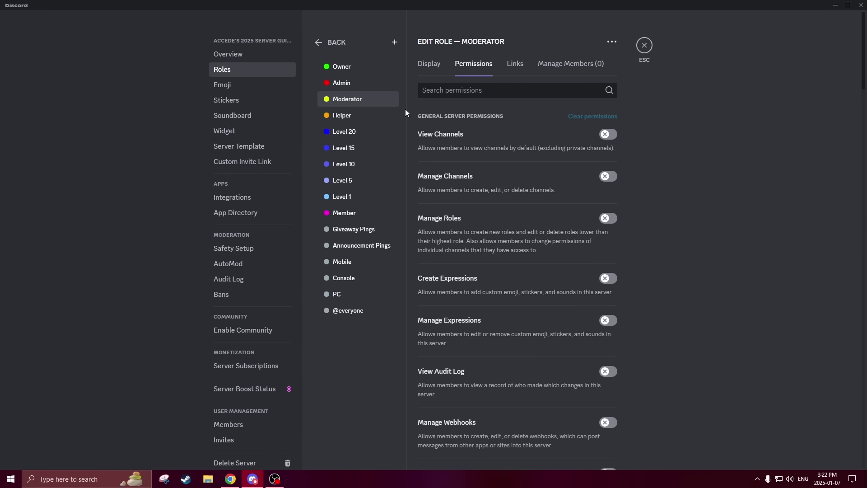
scroll(707, 269, "down", 10)
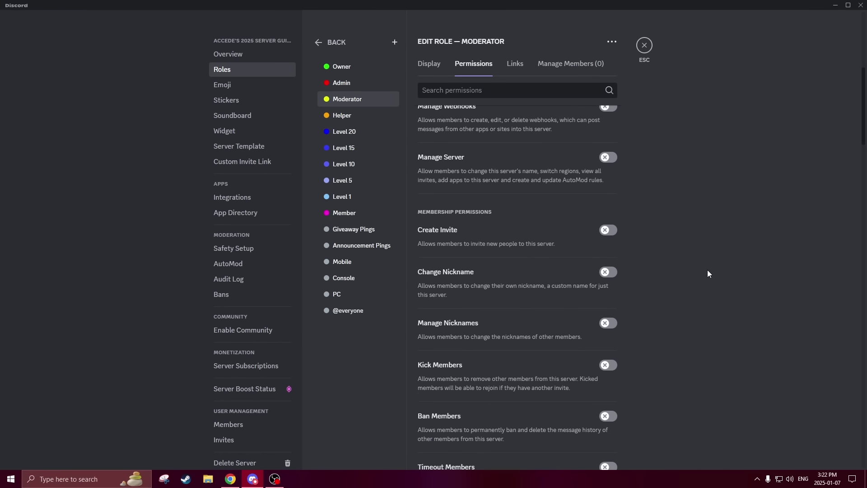
left_click(608, 188)
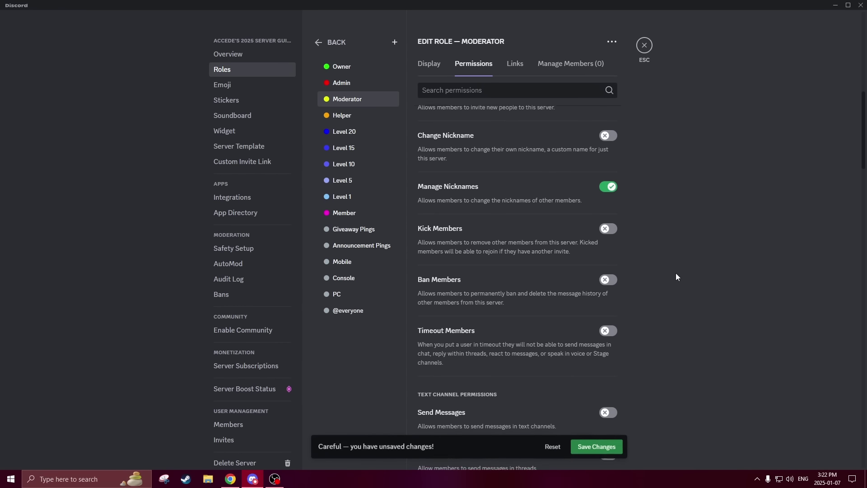
scroll(674, 273, "down", 3)
scroll(673, 272, "up", 2)
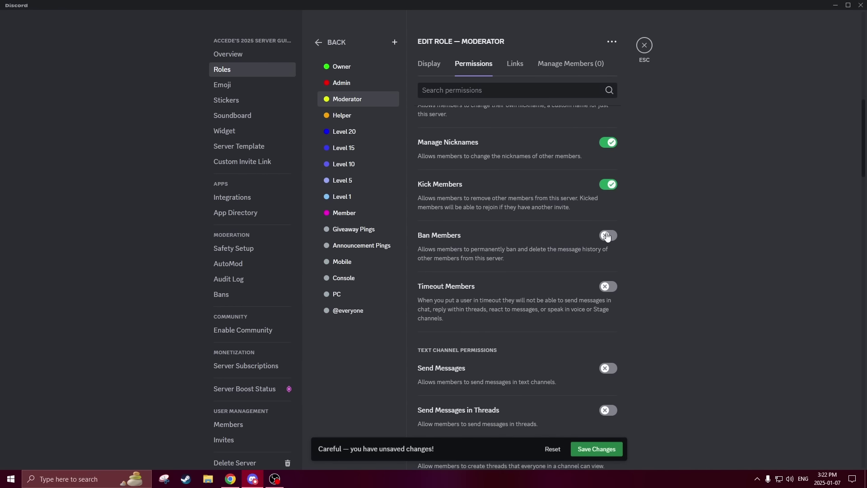
scroll(657, 257, "down", 3)
scroll(617, 244, "down", 5)
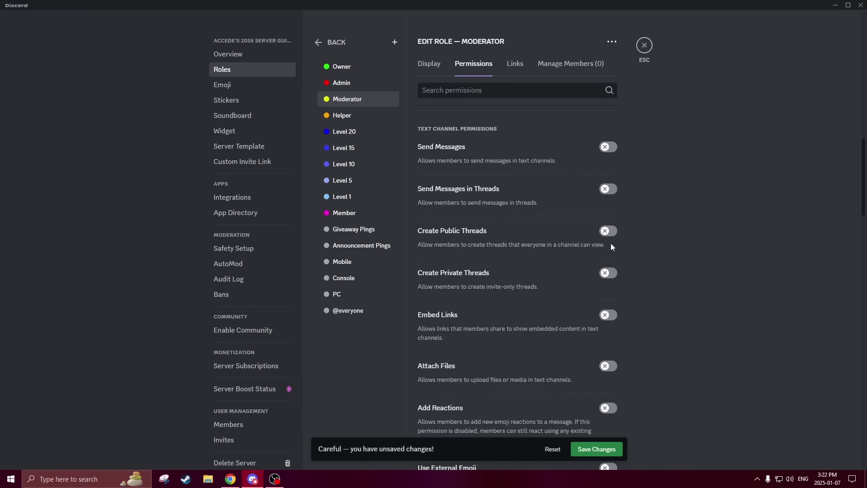
left_click(605, 183)
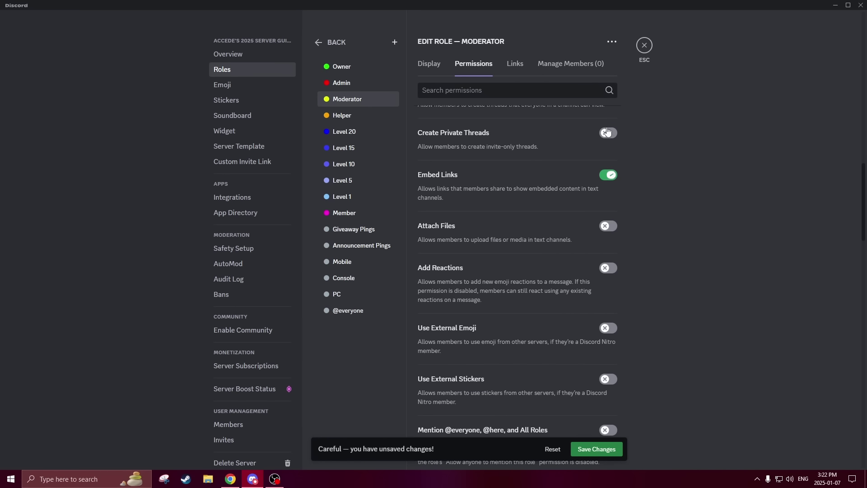
left_click(608, 230)
scroll(677, 270, "down", 4)
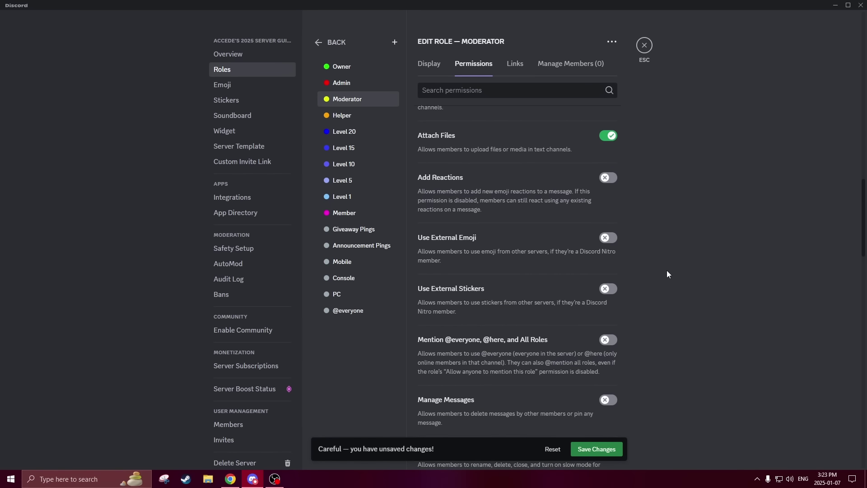
left_click(607, 249)
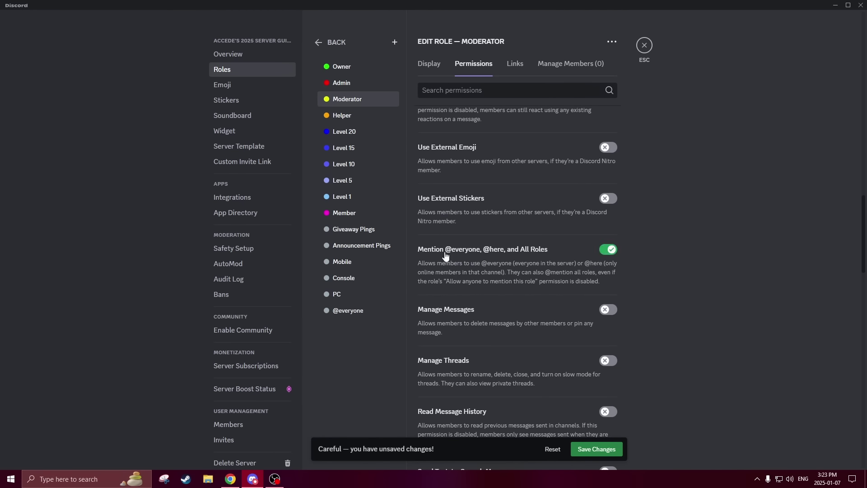
scroll(528, 211, "down", 1)
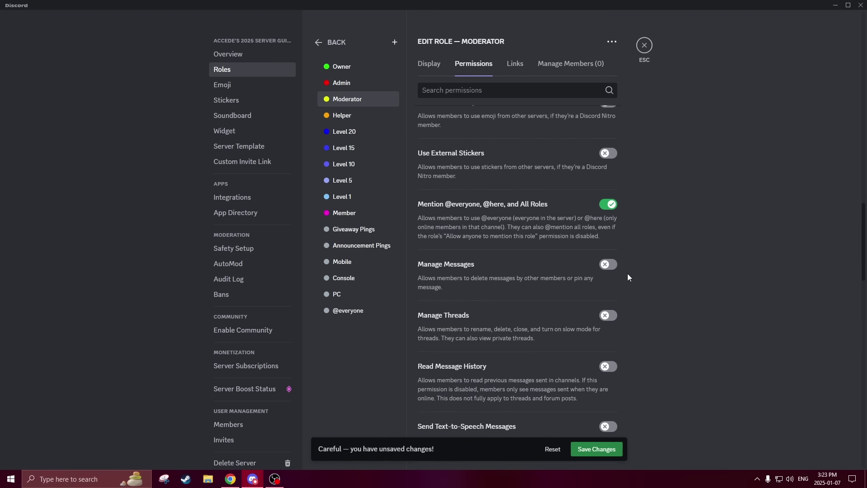
left_click(608, 264)
left_click(616, 448)
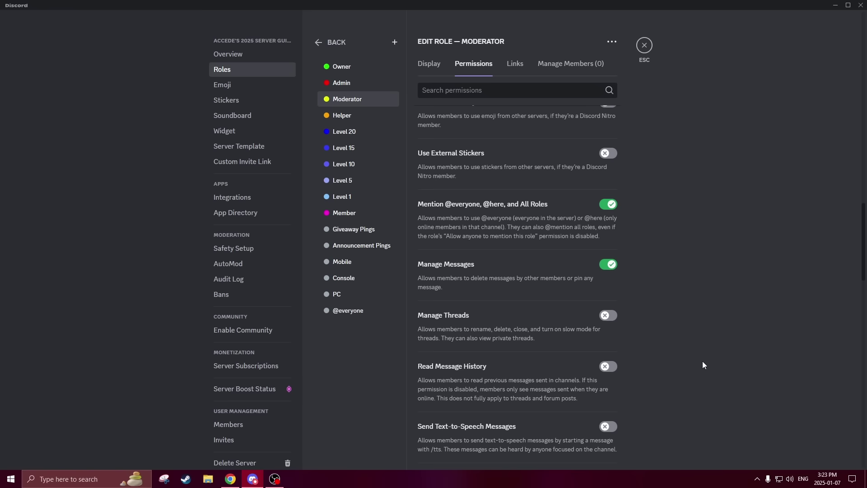
Step: Set the Helper role to display its members separately from online members and enable its Manage Nicknames permission
left_click(364, 116)
scroll(736, 171, "up", 20)
left_click(429, 63)
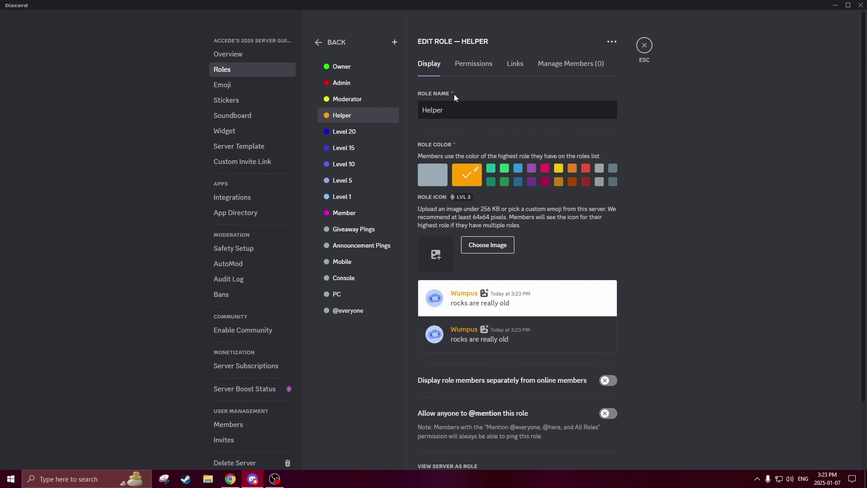
left_click(608, 380)
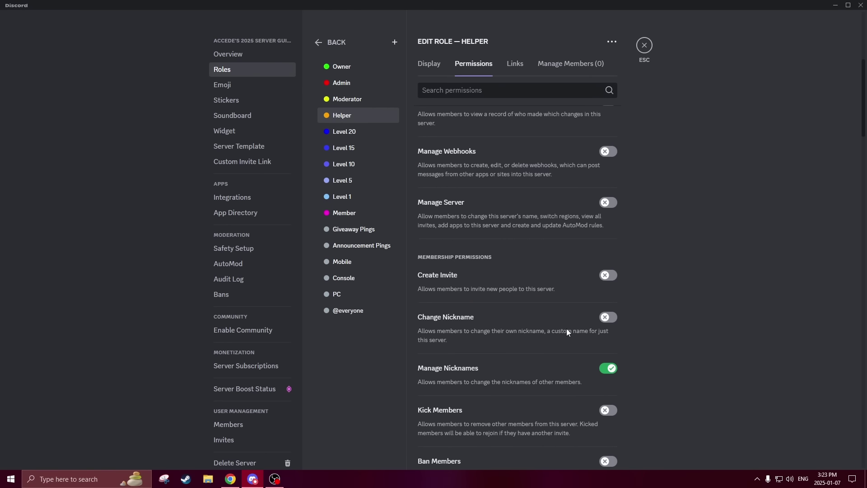
scroll(665, 197, "up", 10)
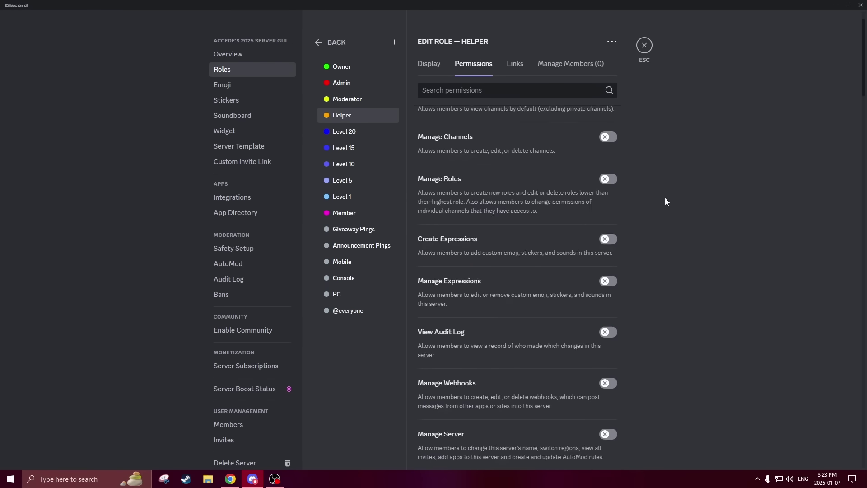
left_click(424, 65)
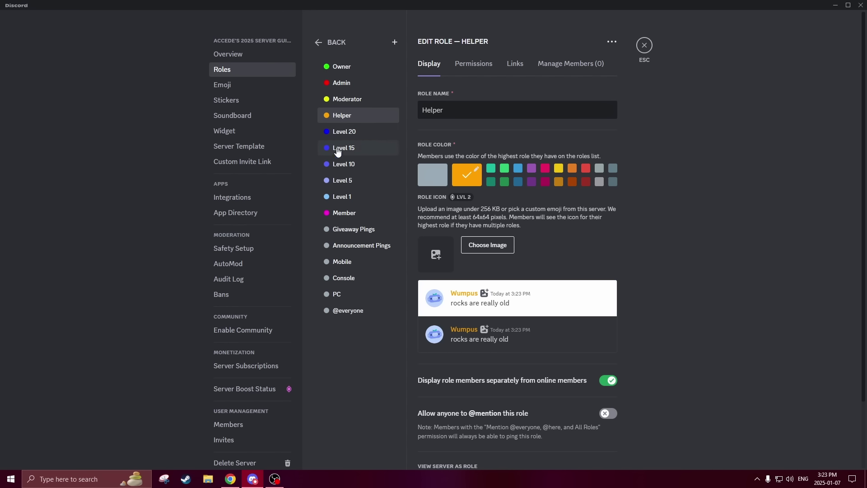
Step: Set the Level 1, 5, 10, 15 and 20 roles to display members separately from online members and save the changes
left_click(353, 132)
left_click(354, 148)
left_click(364, 193)
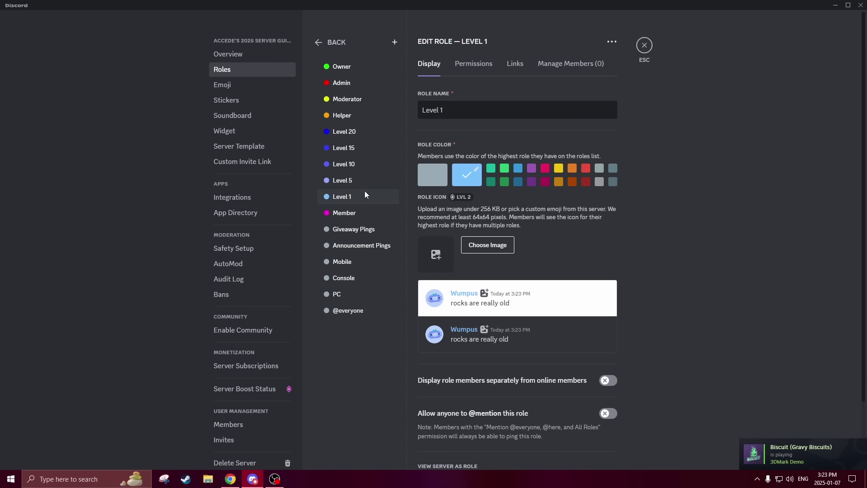
left_click(357, 181)
left_click(356, 197)
left_click(607, 382)
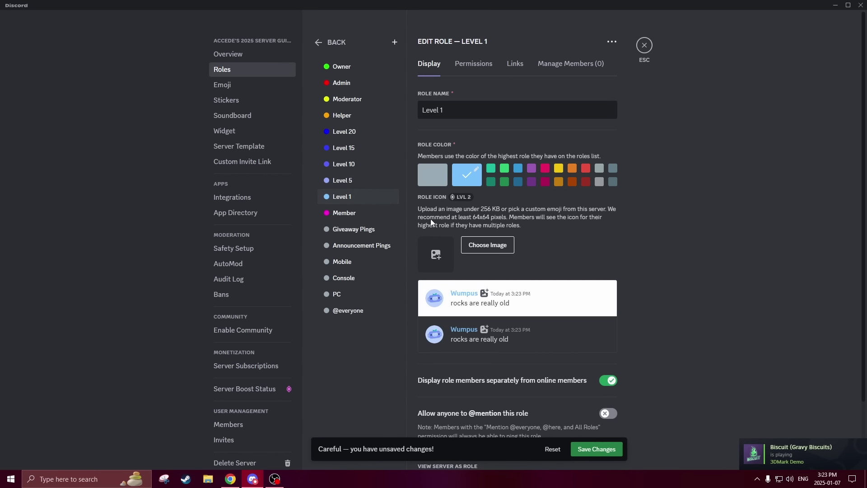
left_click(359, 182)
left_click(607, 380)
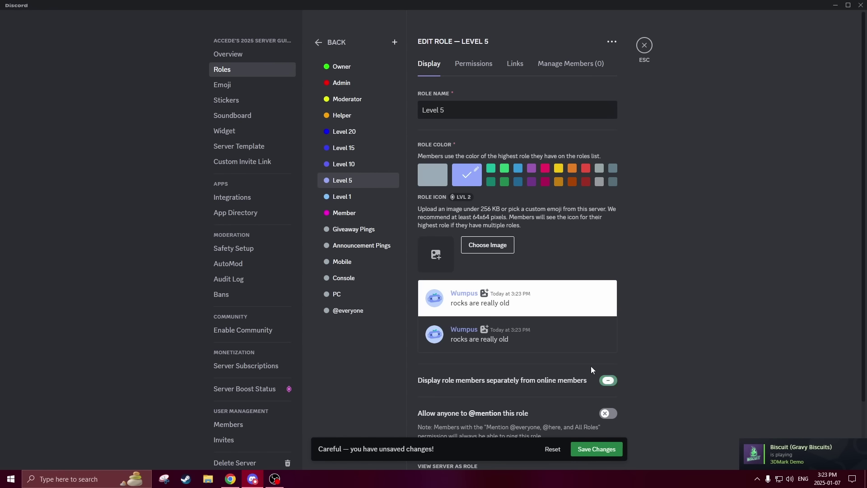
left_click(359, 163)
left_click(355, 153)
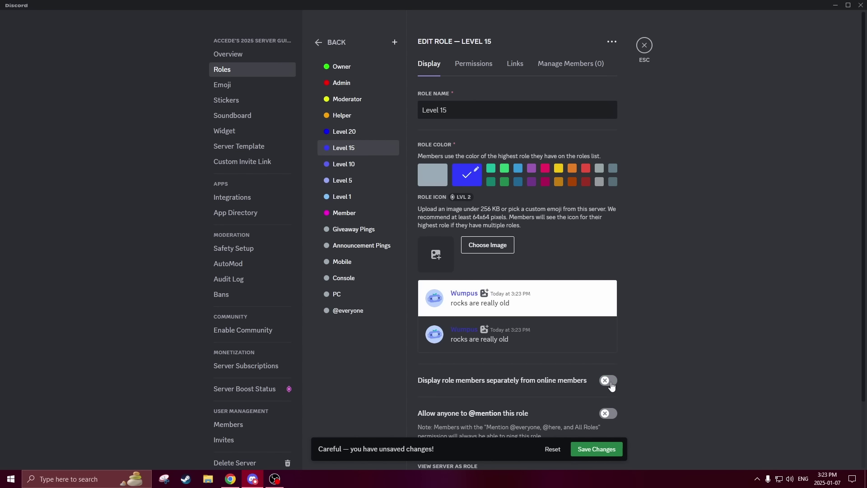
left_click(344, 132)
left_click(613, 443)
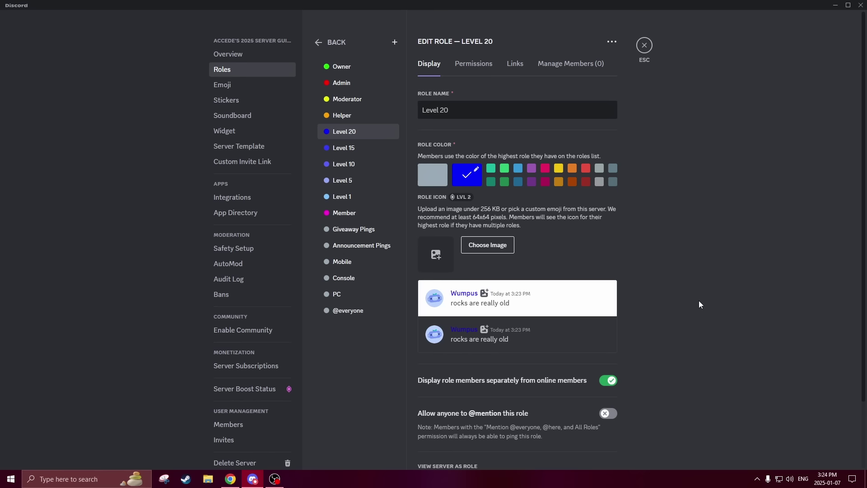
Step: Check the separate member display setting on each of the level roles from Level 1 to Level 20
left_click(343, 196)
left_click(363, 149)
left_click(365, 132)
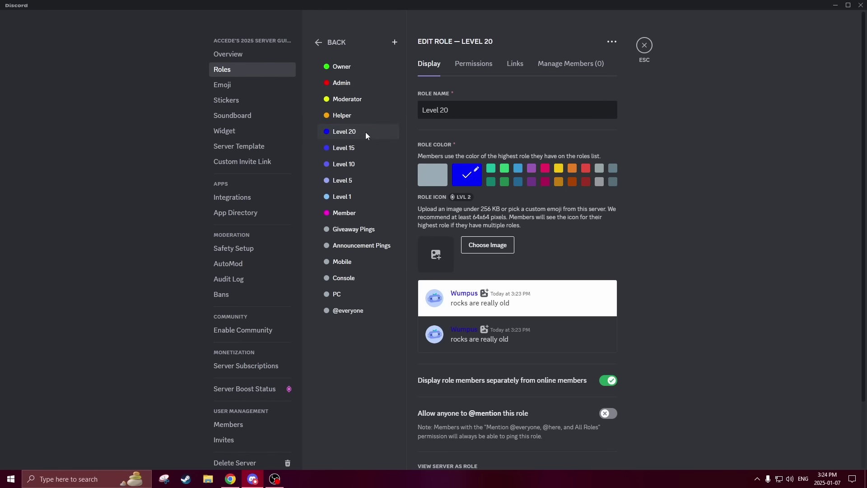
left_click(368, 195)
left_click(369, 180)
left_click(370, 164)
left_click(370, 148)
left_click(370, 132)
Step: Set the Member role to display its members separately from online members, save the change and leave the server settings
left_click(367, 213)
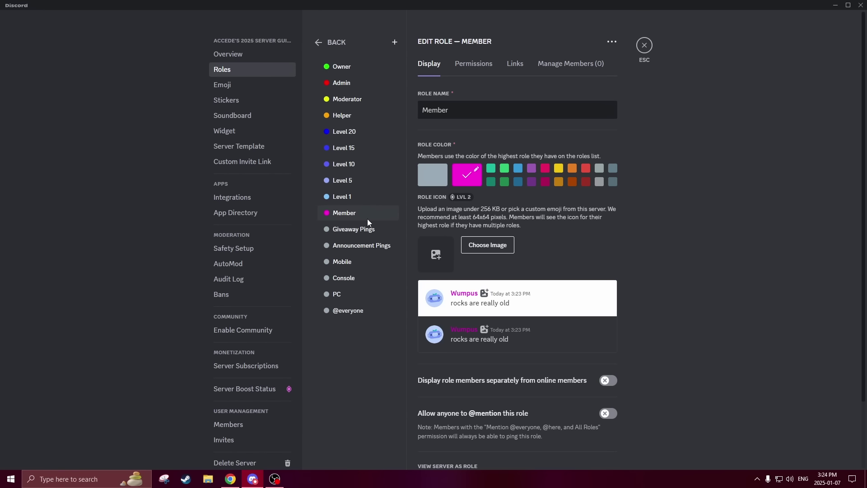
left_click(608, 380)
left_click(598, 448)
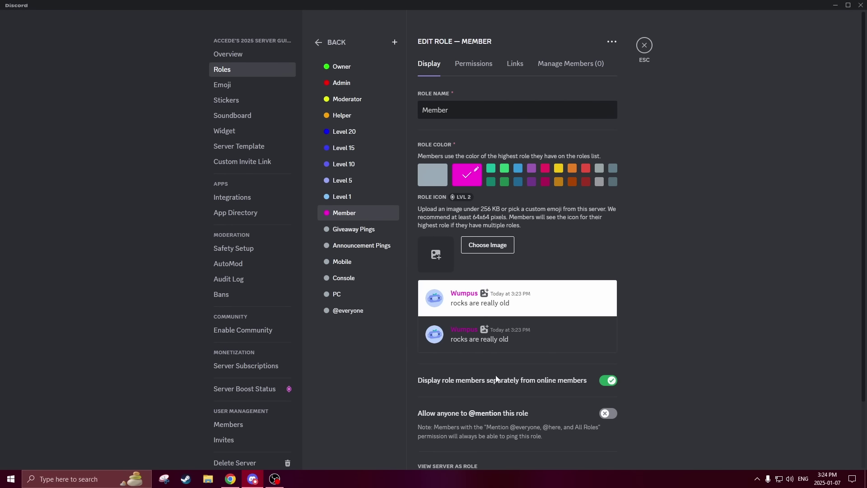
key("Escape")
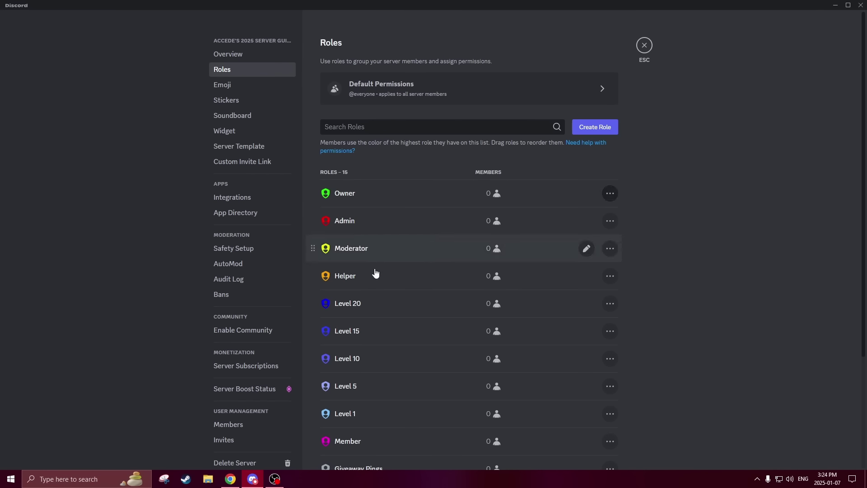
scroll(387, 361, "down", 1)
scroll(397, 344, "up", 1)
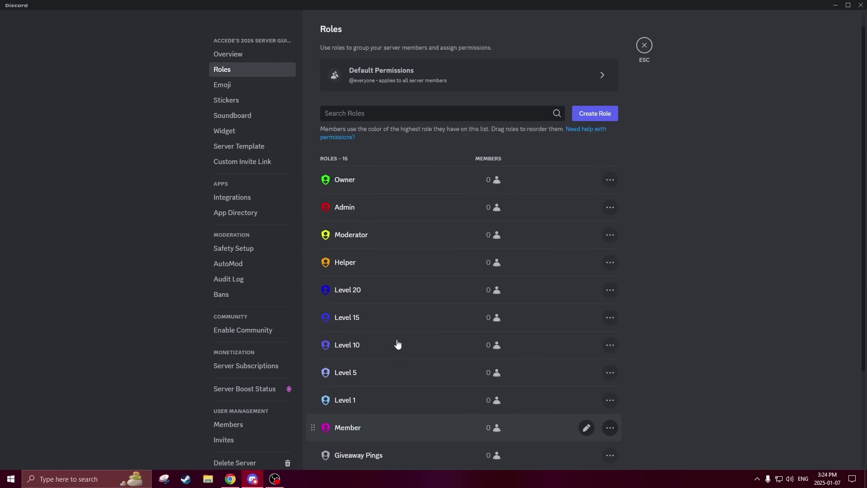
left_click(649, 47)
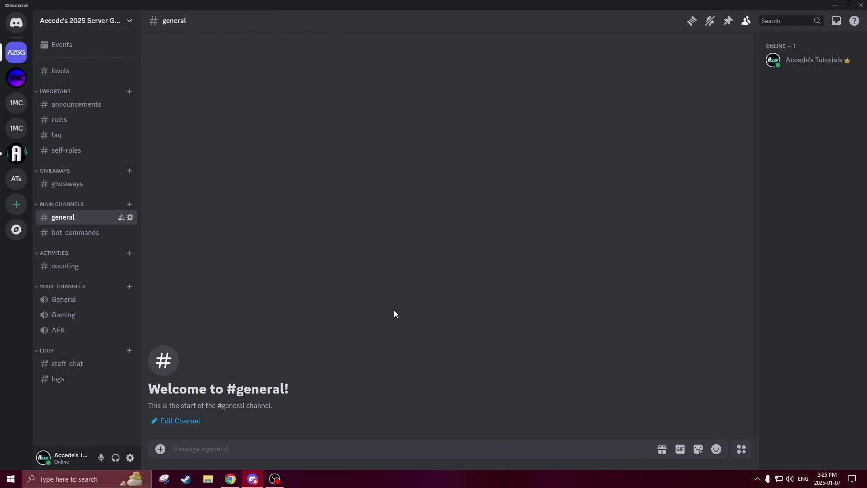
Step: Switch to Chrome and start adding the Sapphire bot from sapph.xyz to the server Accede's 2025 Server Guide
key("alt+Tab")
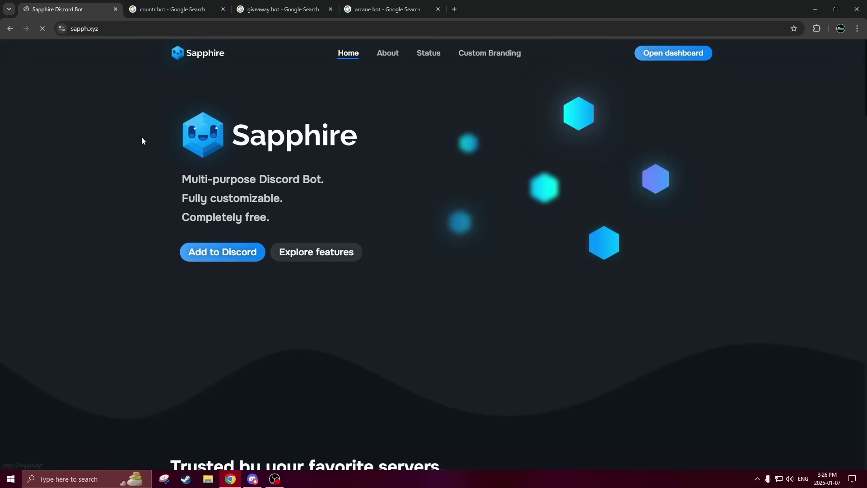
left_click(248, 257)
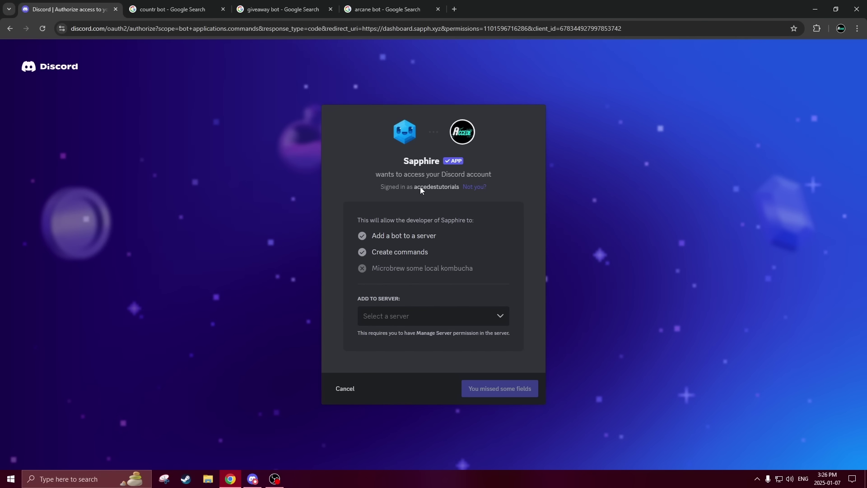
left_click(394, 320)
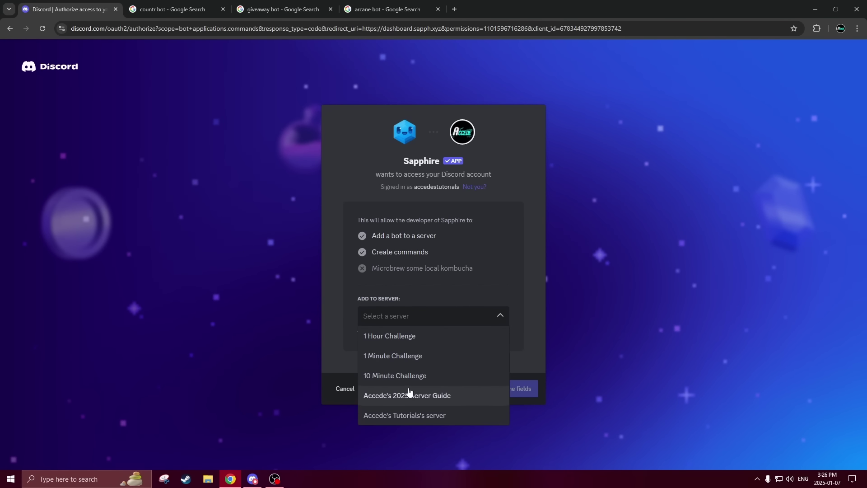
left_click(459, 397)
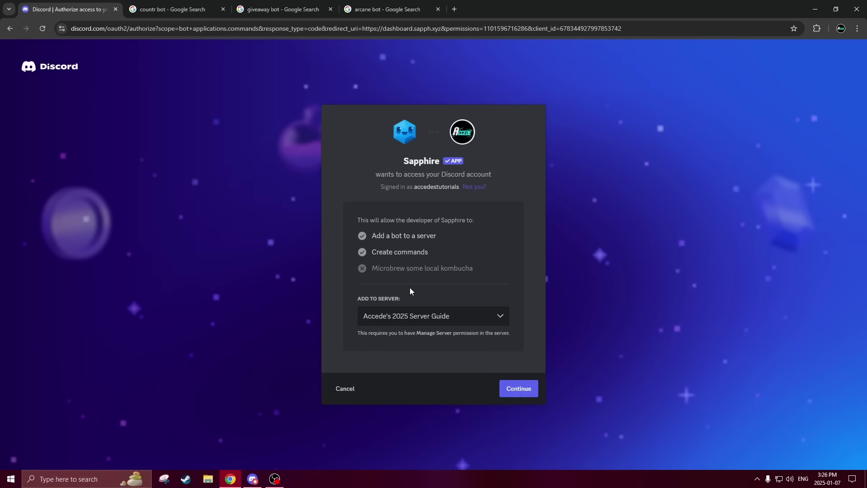
left_click(528, 393)
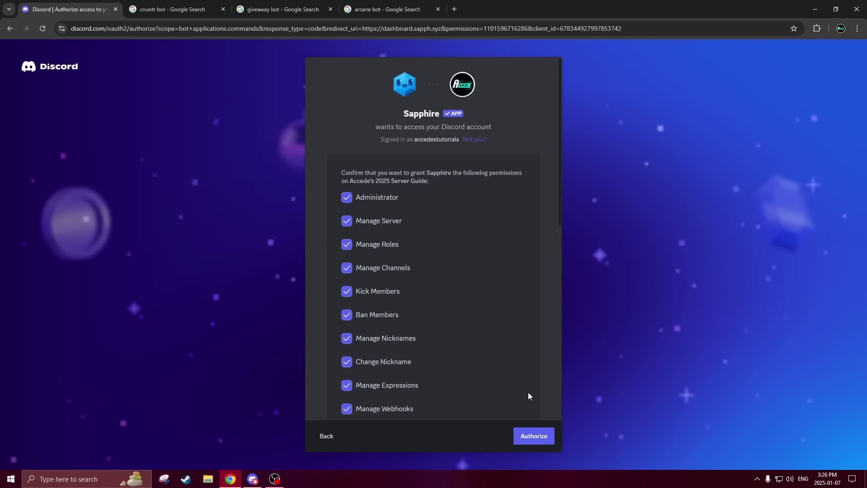
Step: Review the permissions Sapphire requests and authorize the bot with all of them granted
scroll(523, 388, "down", 9)
scroll(454, 344, "up", 10)
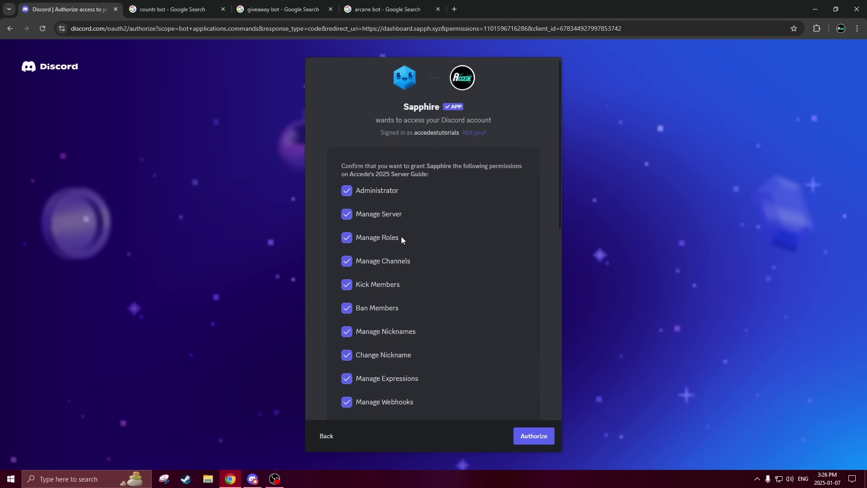
scroll(511, 352, "down", 10)
left_click(537, 435)
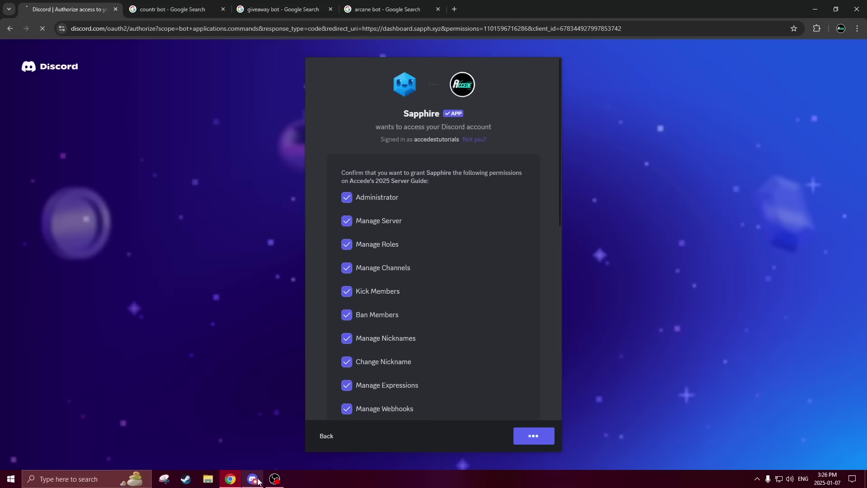
left_click(252, 479)
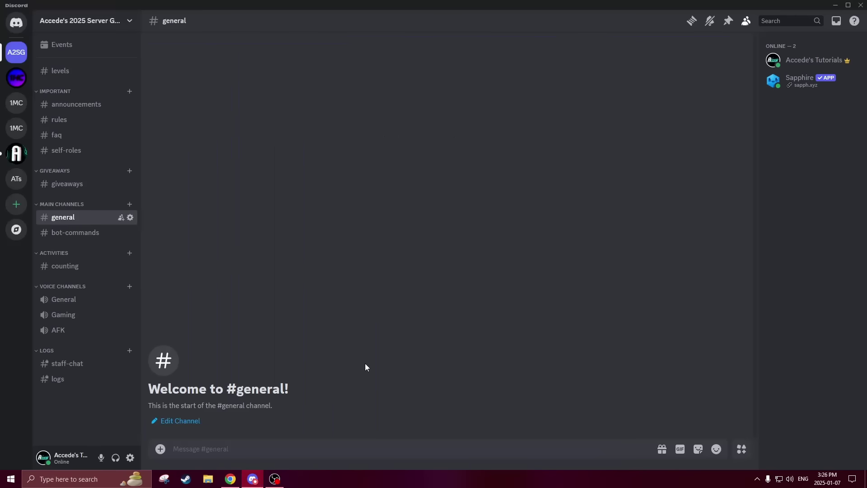
left_click(804, 85)
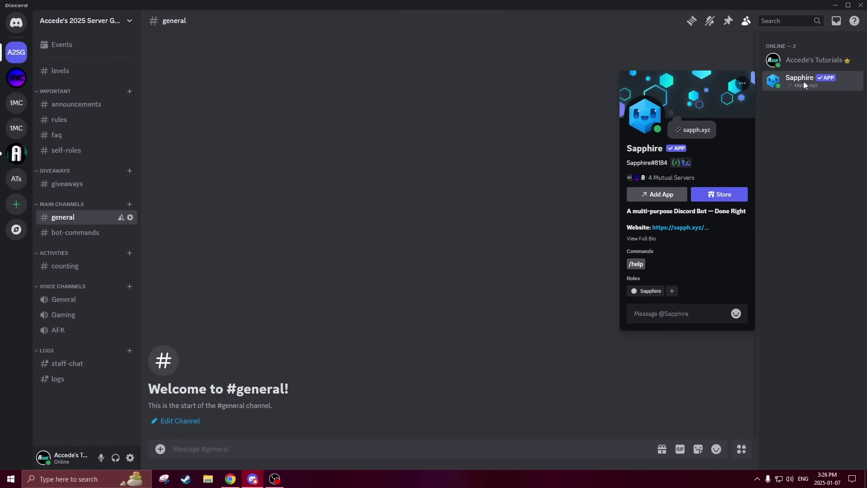
left_click(398, 275)
Step: Switch back to Chrome and open the Countr bot's server authorization page through the invite link in its getting started guide
left_click(230, 479)
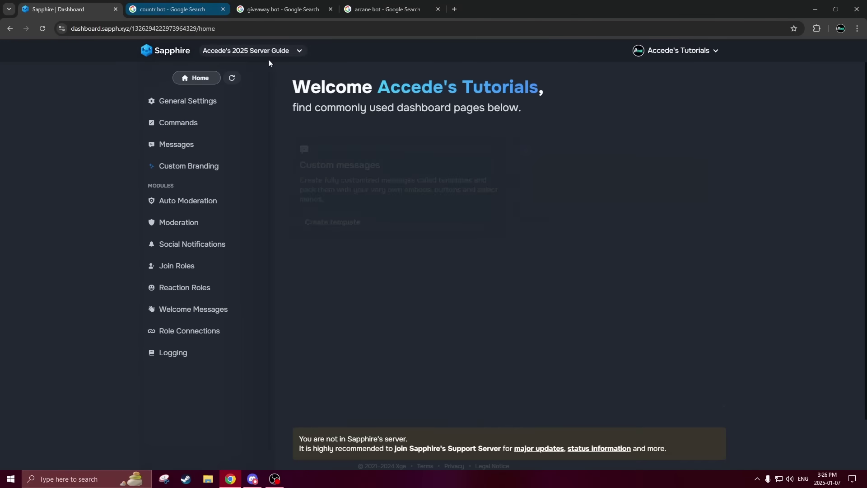
left_click(161, 5)
left_click(116, 138)
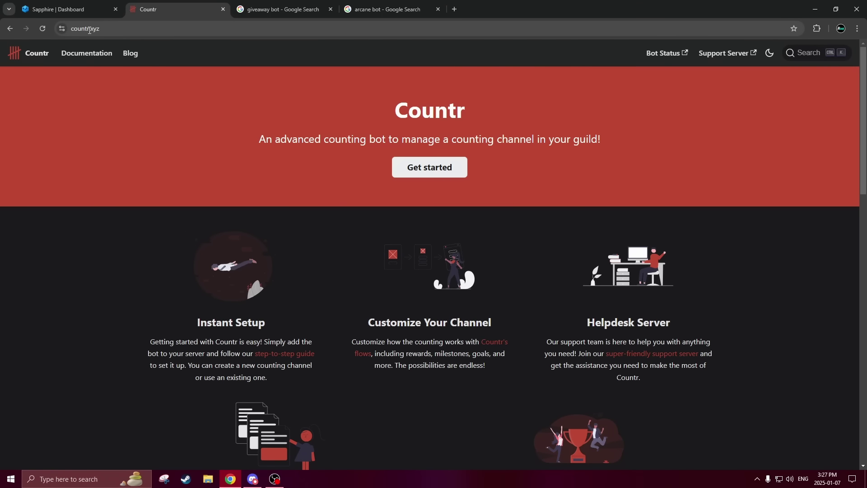
left_click(436, 176)
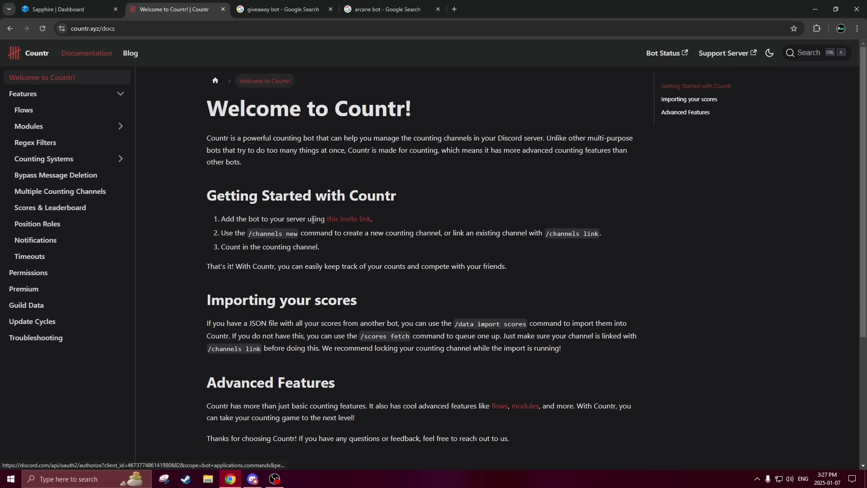
left_click(345, 220)
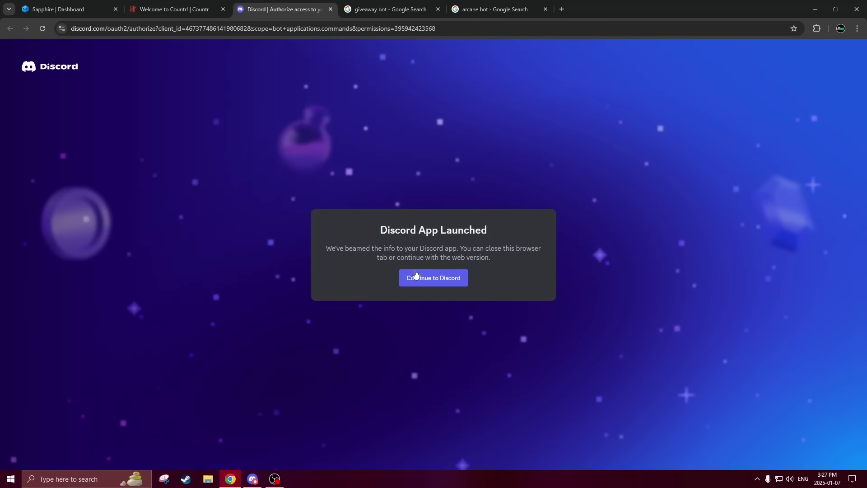
left_click(415, 274)
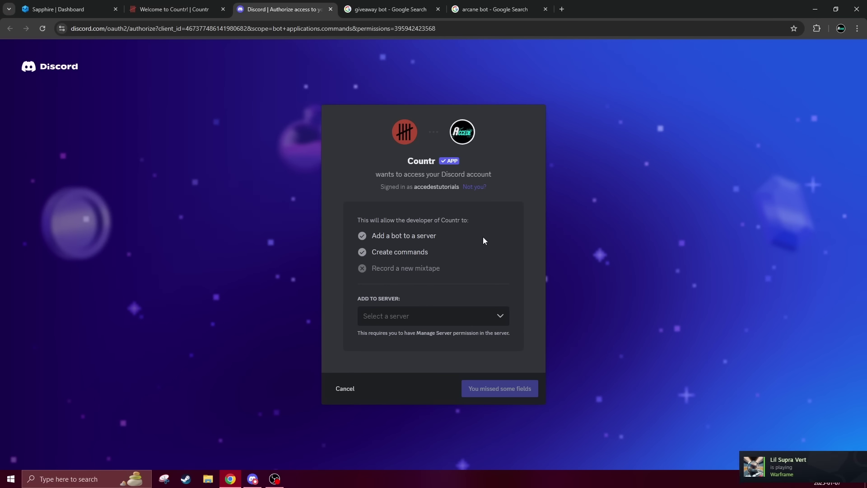
Step: Authorize Countr on Accede's 2025 Server Guide with all requested permissions, and switch to Discord to check the member list
left_click(421, 321)
left_click(398, 414)
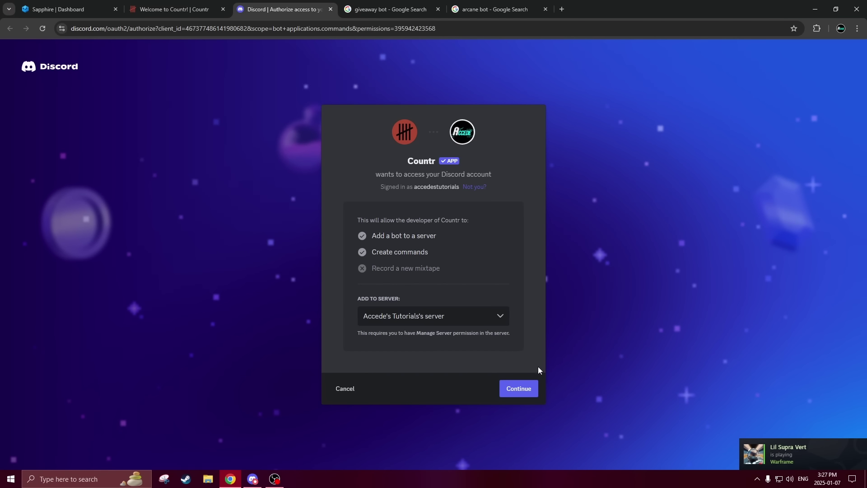
left_click(474, 318)
left_click(480, 396)
left_click(518, 389)
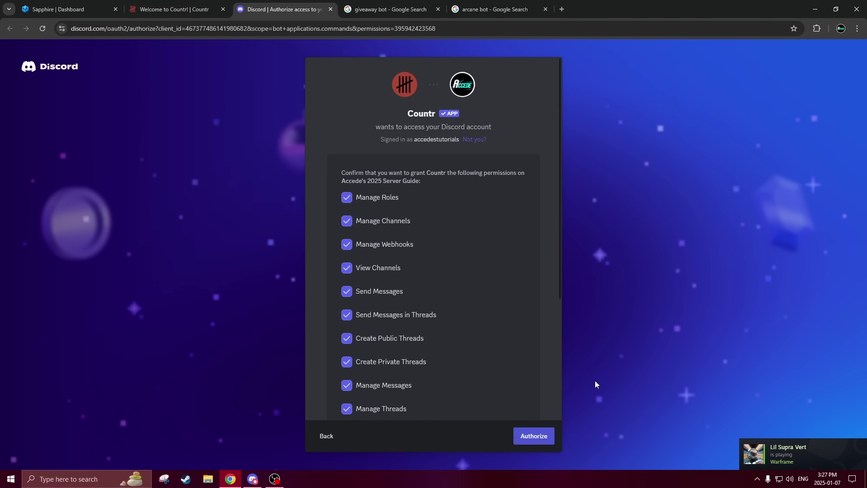
left_click(530, 437)
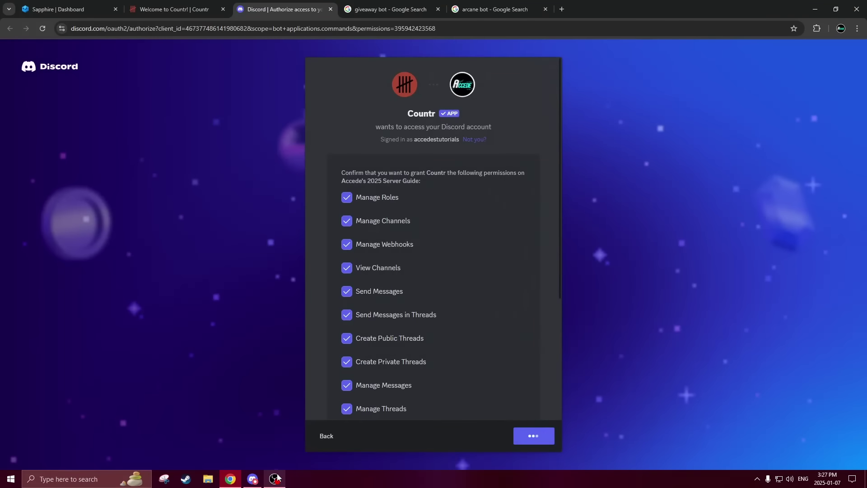
left_click(252, 478)
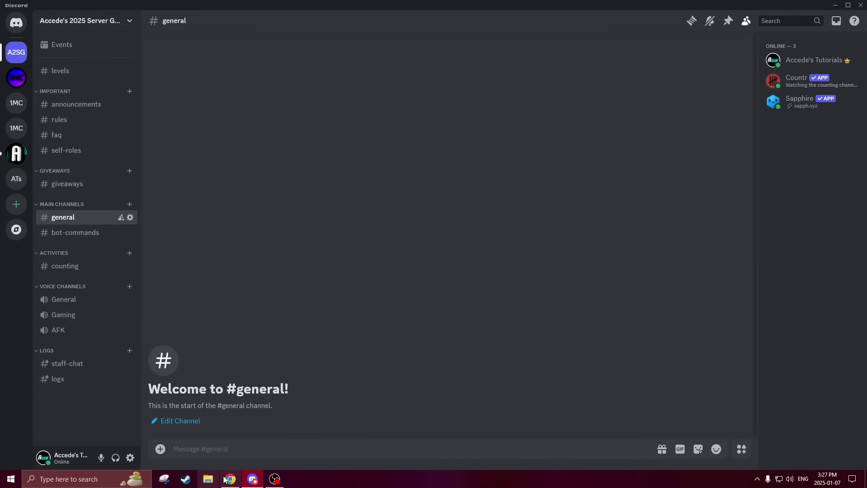
Step: Switch back to Chrome, close the Countr authorization tab and open GiveawayBot's server authorization page from giveawaybot.party
left_click(225, 478)
left_click(330, 9)
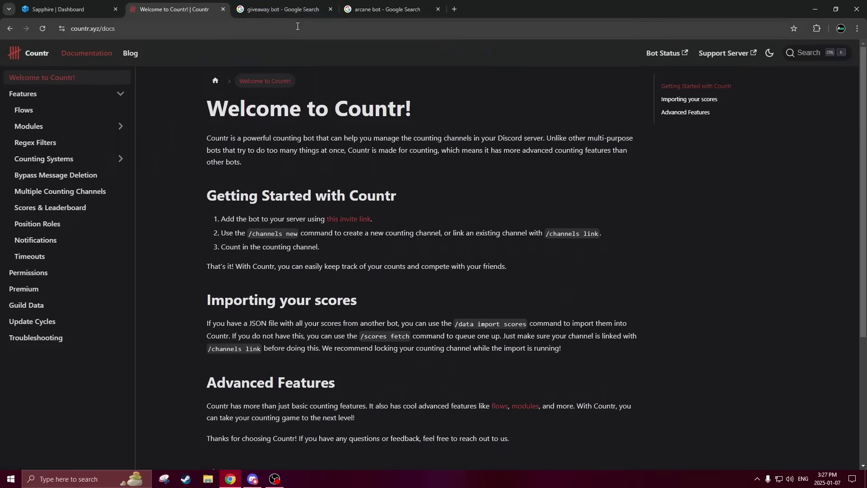
left_click(316, 10)
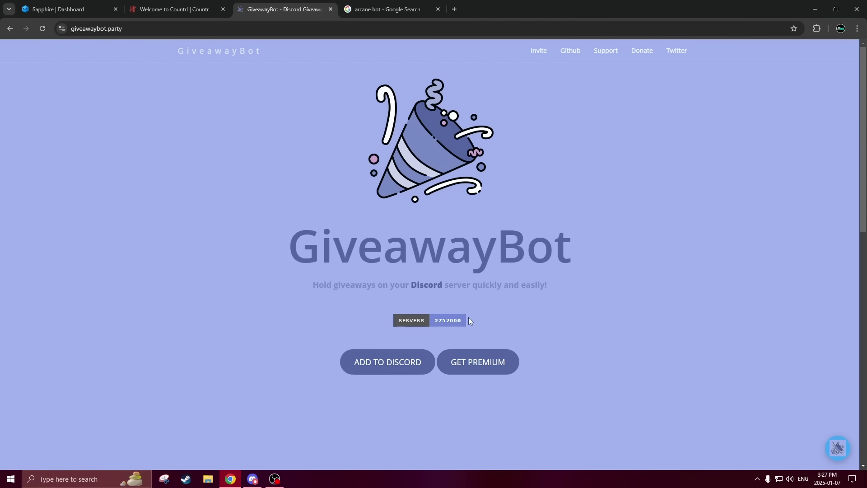
left_click(401, 356)
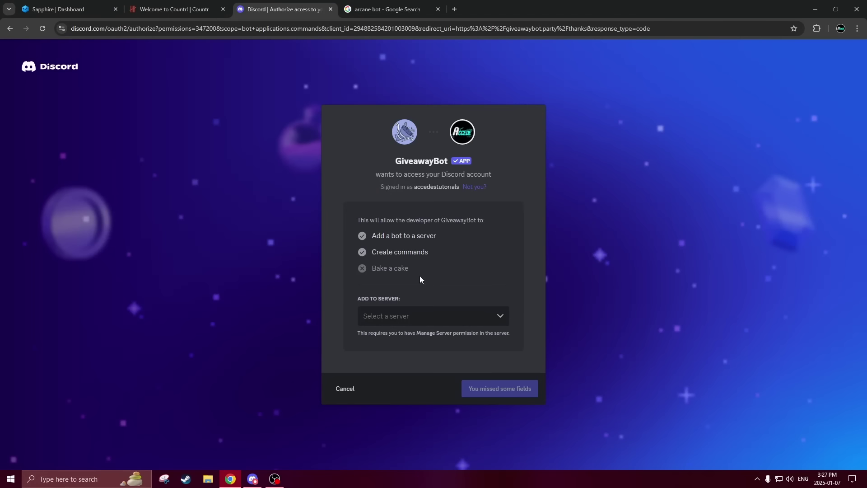
Step: Authorize GiveawayBot on Accede's 2025 Server Guide with all requested permissions, and switch to Discord to check the member list
left_click(427, 316)
left_click(470, 395)
left_click(510, 389)
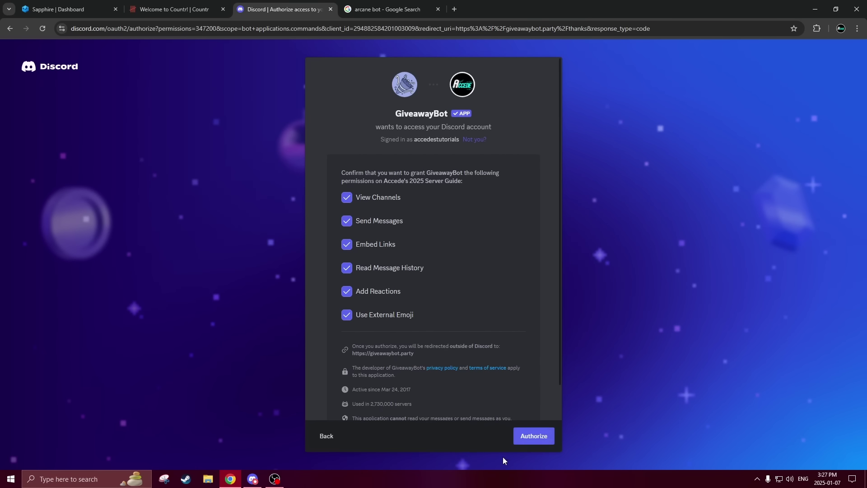
left_click(526, 434)
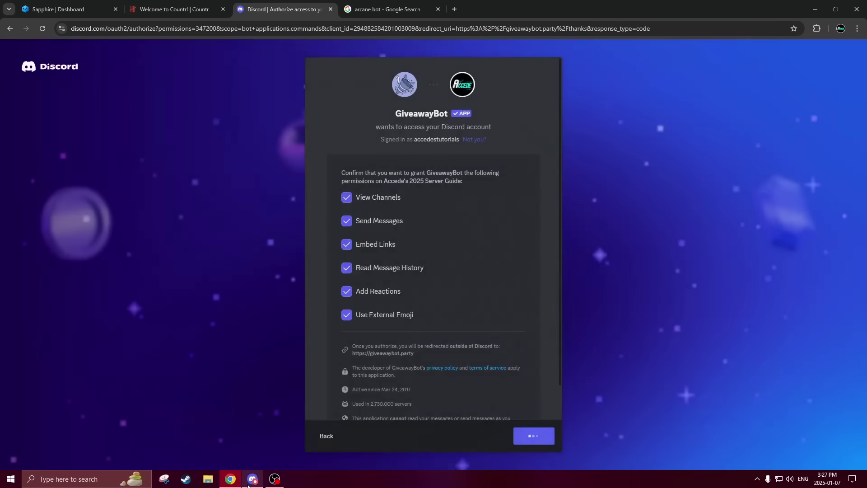
left_click(252, 479)
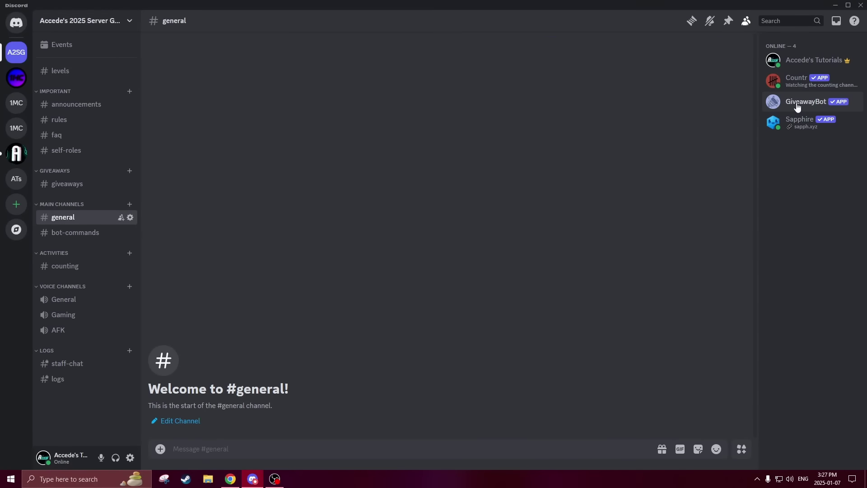
Step: Switch back to Chrome, close the GiveawayBot tab and open the Arcane.bot website from the search results
left_click(231, 478)
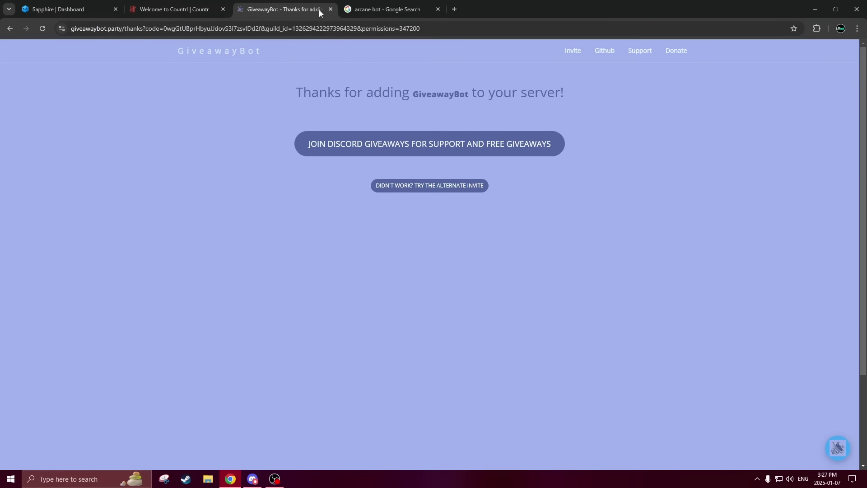
left_click(330, 9)
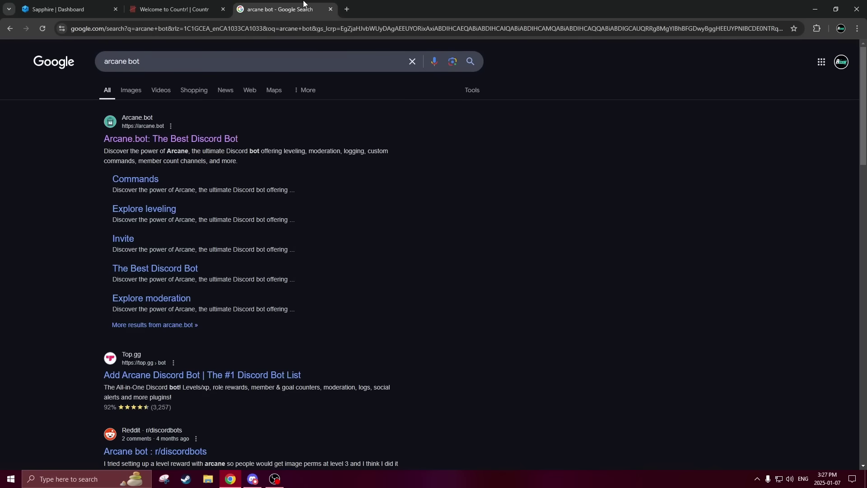
left_click(195, 138)
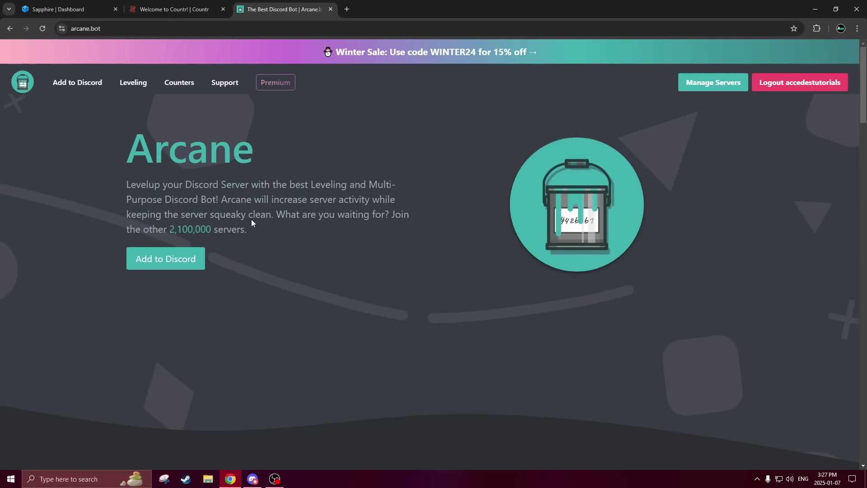
Step: View the Arcane dashboard and plugin options of the ATs server, and return to Arcane's home page
left_click(703, 86)
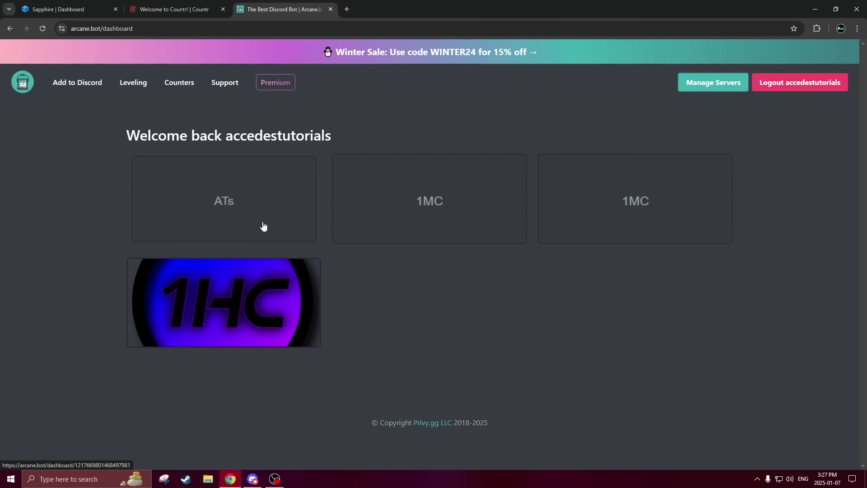
left_click(259, 181)
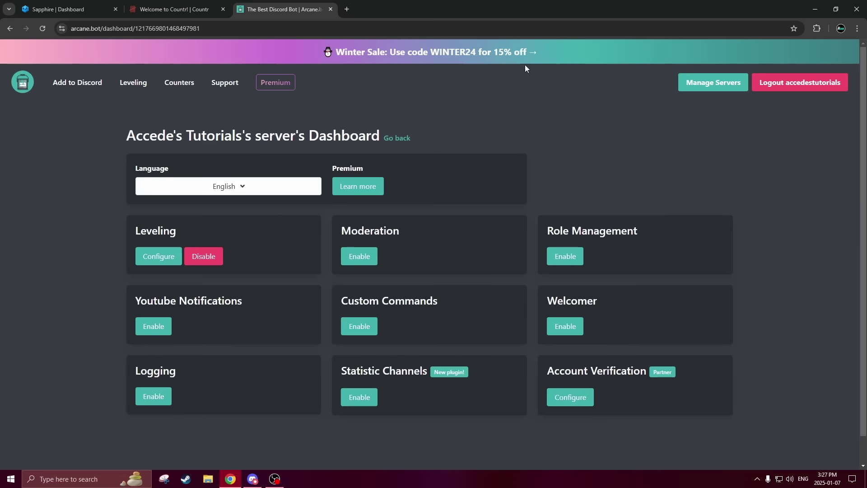
left_click(10, 27)
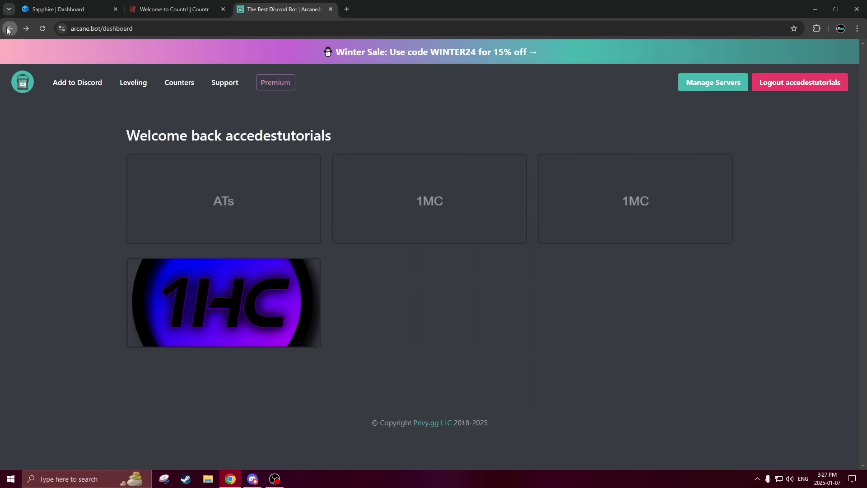
left_click(9, 28)
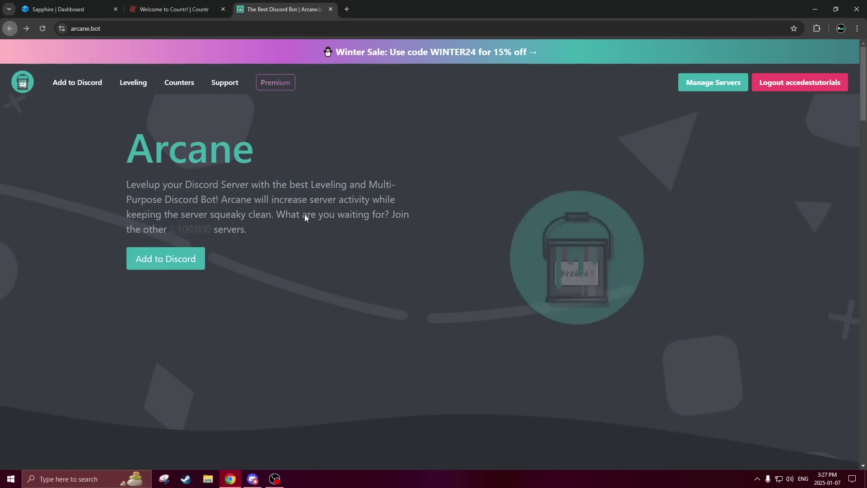
Step: Add the classic Arcane variant to Accede's 2025 Server Guide, authorize it, and switch to Discord to check the member list
left_click(175, 266)
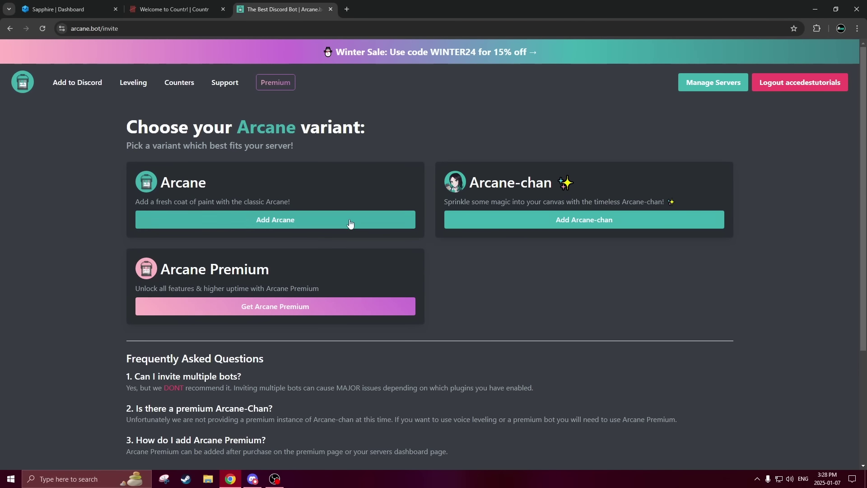
left_click(354, 224)
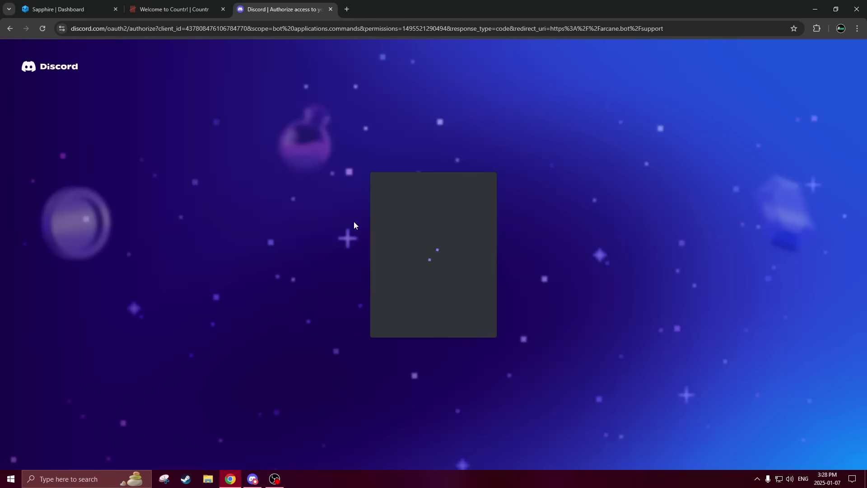
left_click(451, 316)
left_click(397, 396)
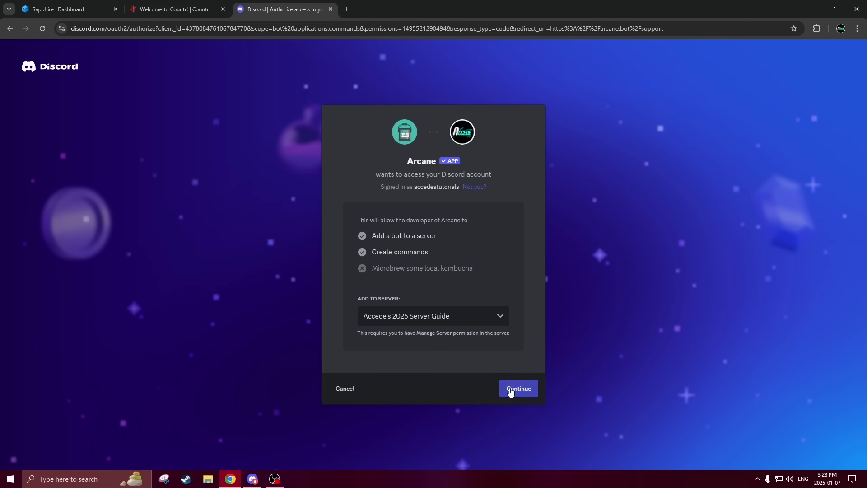
left_click(517, 388)
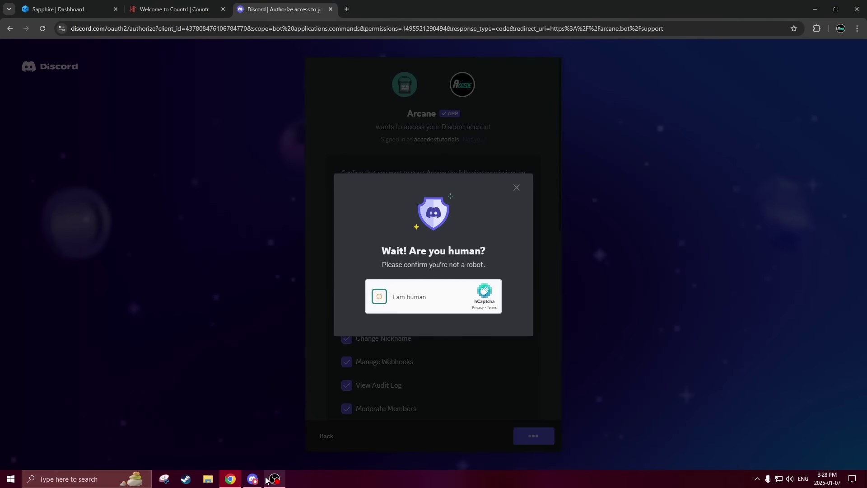
left_click(253, 479)
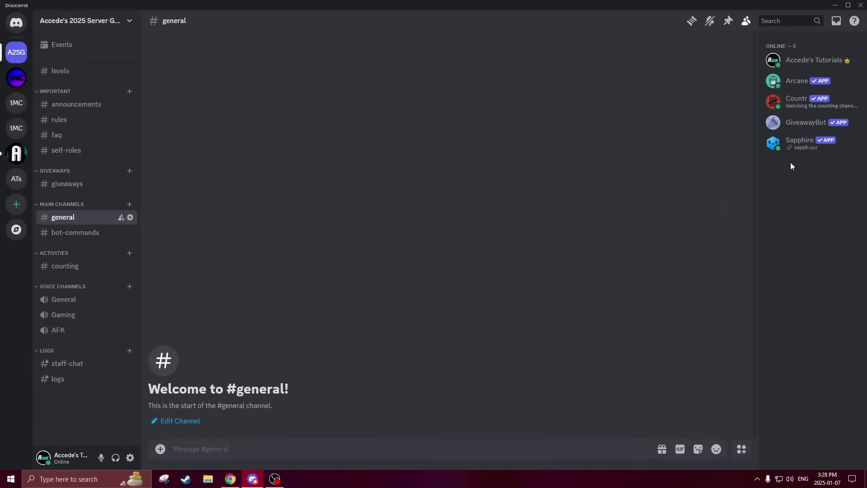
Step: Create a server role named Bots, place it between Level 1 and Member, and save the changes
left_click(124, 22)
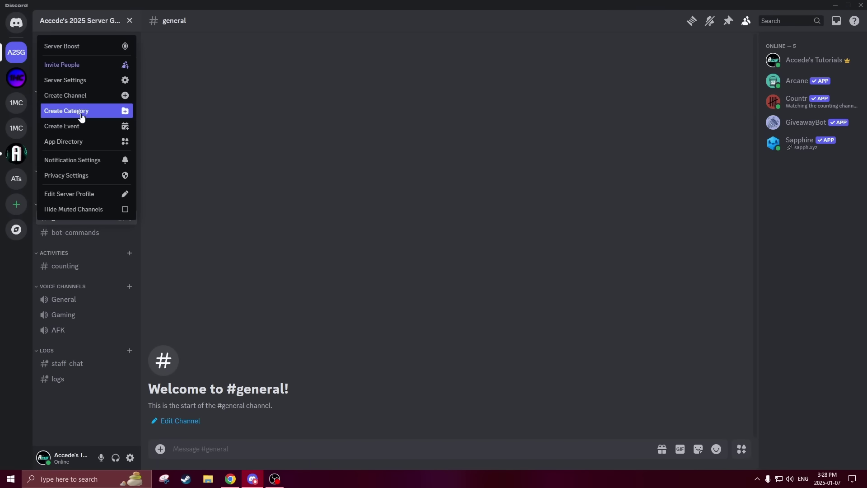
left_click(67, 80)
left_click(222, 69)
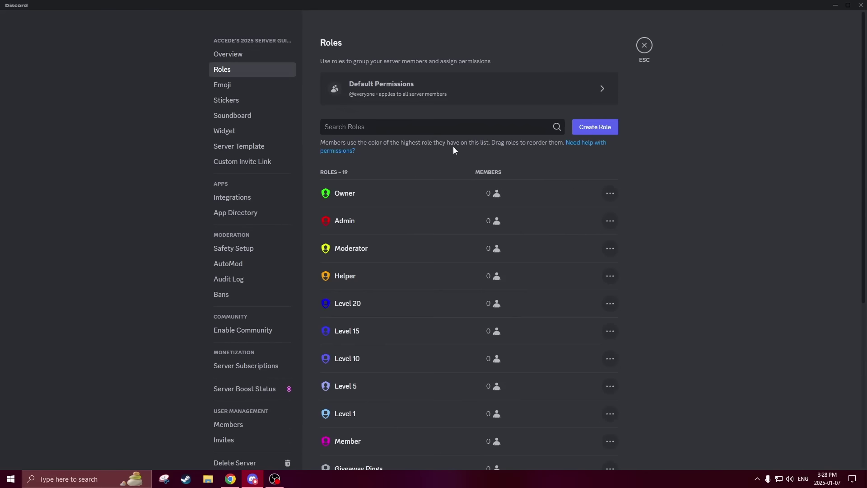
left_click(587, 128)
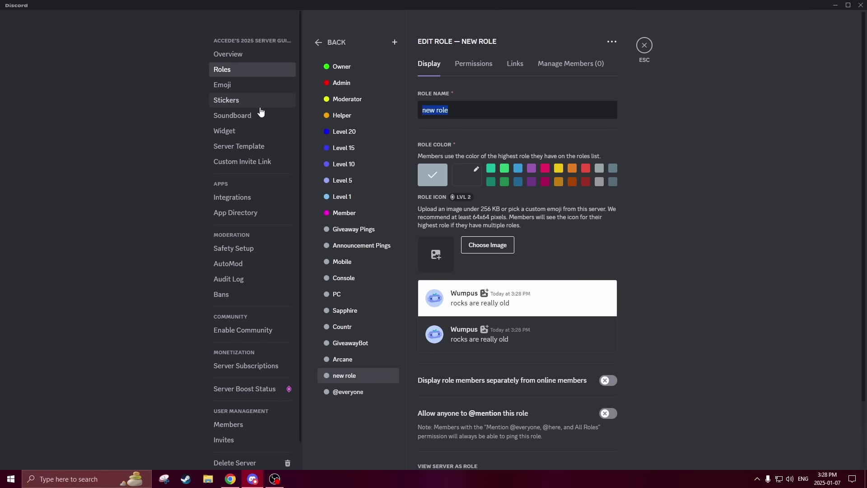
type("Bots")
left_click_drag(330, 382, 327, 216)
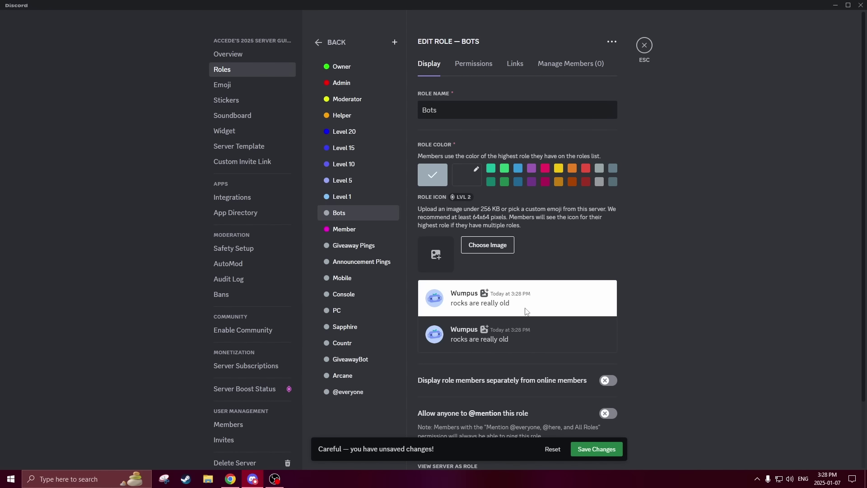
left_click(605, 449)
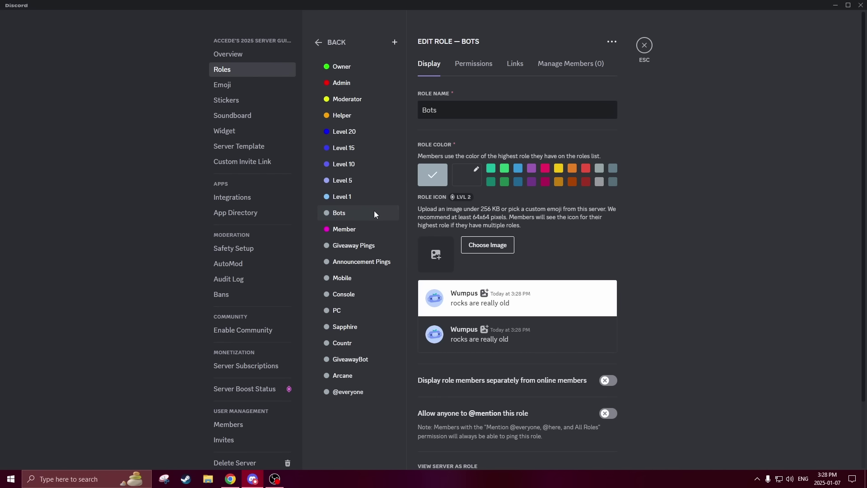
Step: Move the Bots role directly below Member, give it a custom bright cyan color, and save the changes
left_click_drag(371, 210, 355, 239)
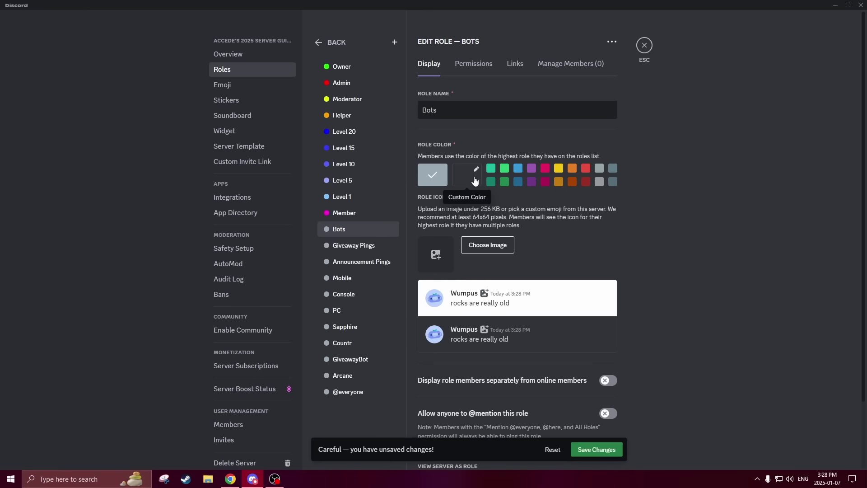
left_click(467, 175)
left_click(552, 244)
left_click(584, 177)
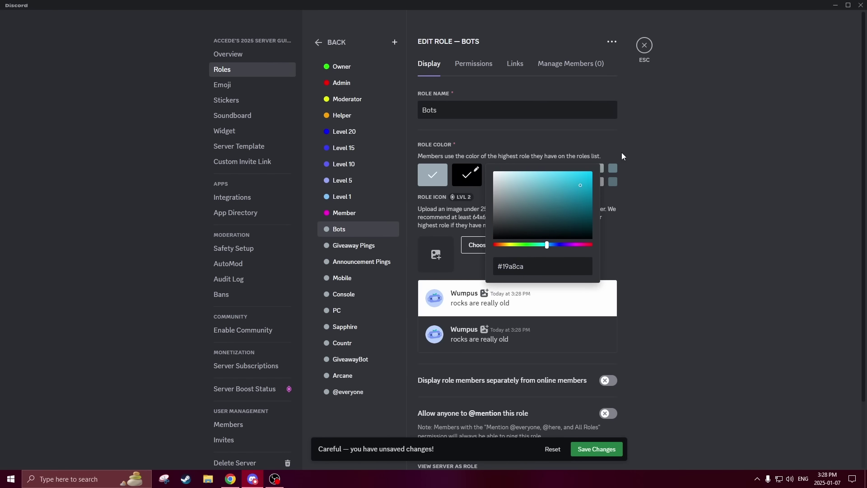
left_click(598, 307)
left_click(596, 449)
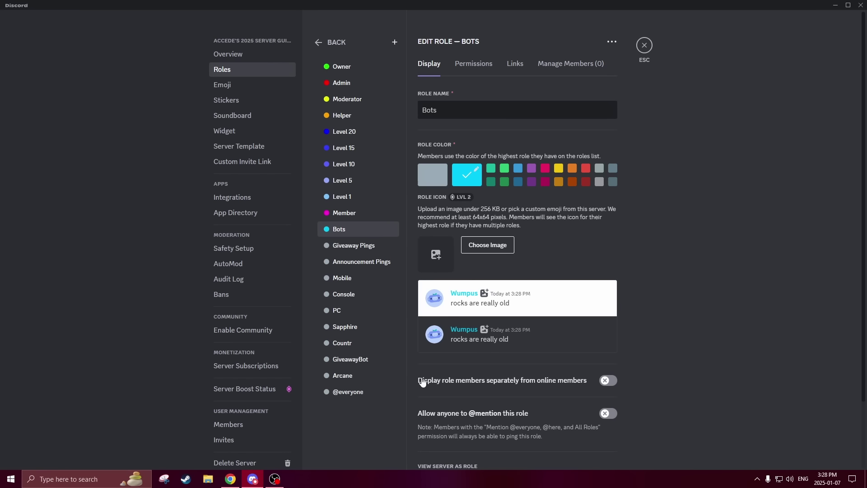
Step: Display Bots role members separately from online members, save the change and leave the server settings
left_click(606, 382)
left_click(597, 449)
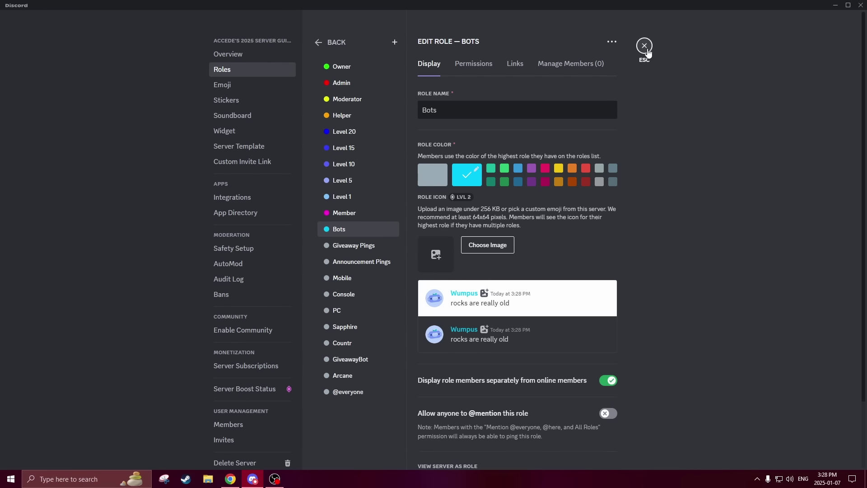
left_click(644, 46)
Step: Assign the Bots role to Arcane and Countr from the server's member list
right_click(796, 82)
mouse_move(733, 315)
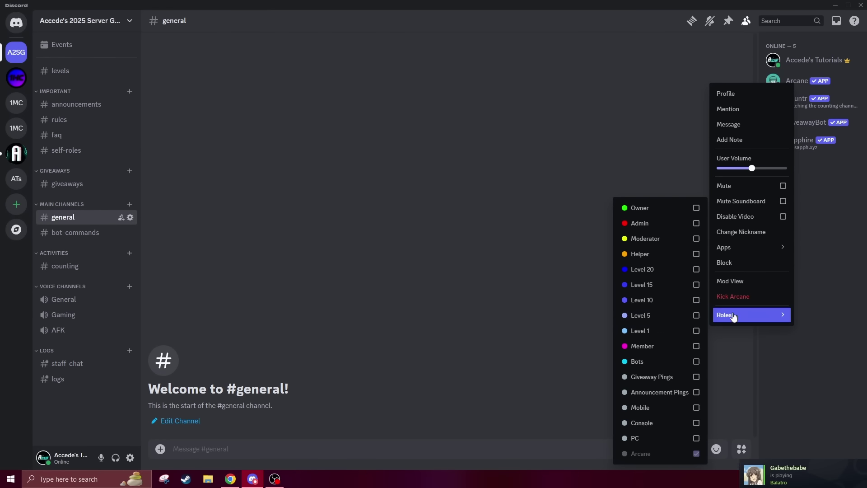
left_click(636, 362)
right_click(791, 117)
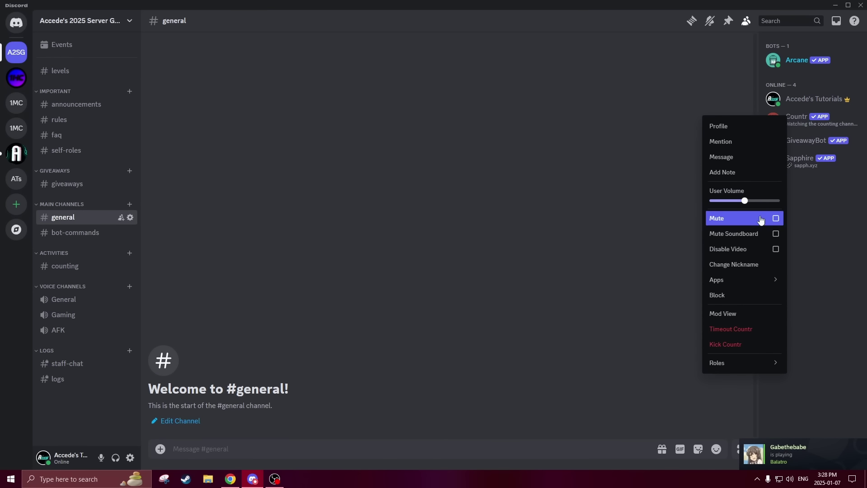
mouse_move(744, 363)
left_click(688, 361)
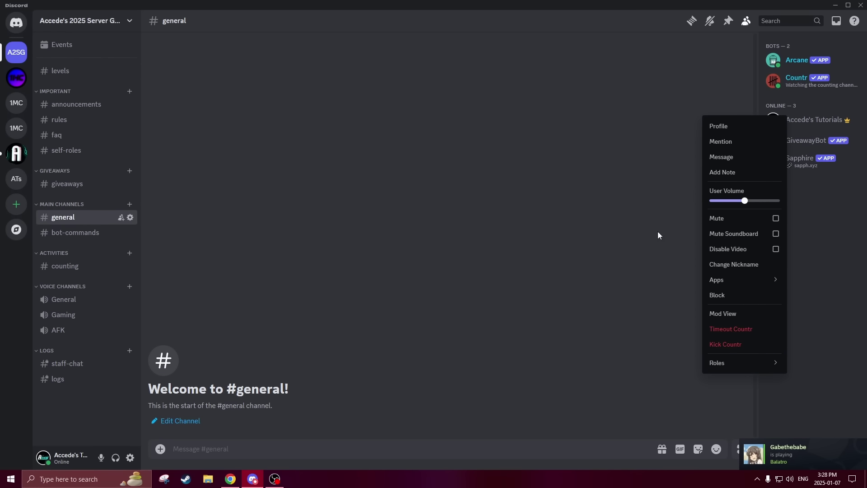
Step: Assign the Bots role to GiveawayBot from the server's member list
left_click(798, 140)
right_click(799, 141)
mouse_move(710, 397)
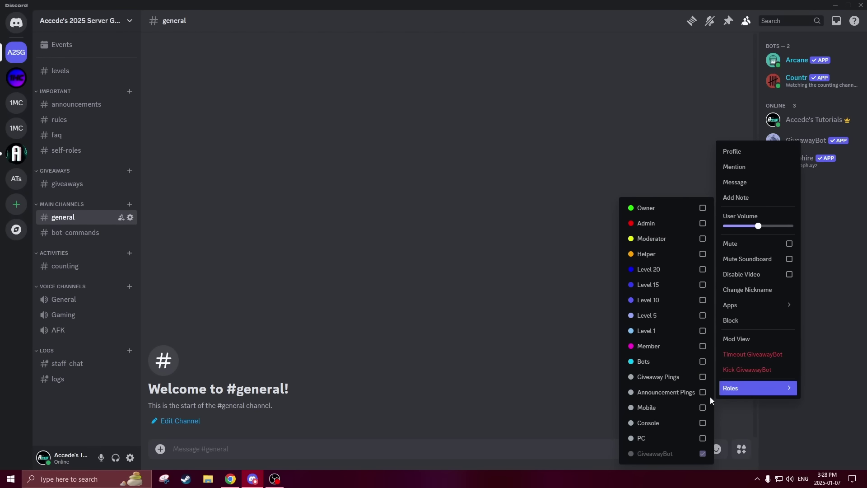
left_click(655, 362)
Step: Give the server owner's own account the Member and Owner roles from the member list
right_click(795, 143)
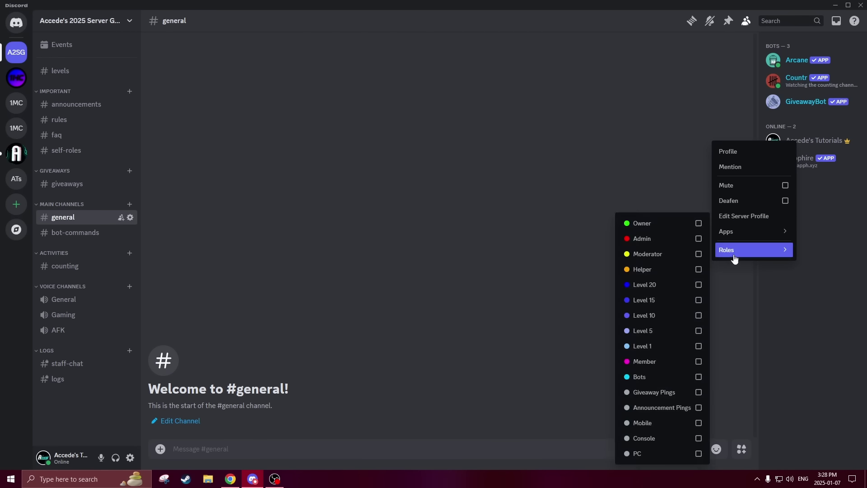
mouse_move(734, 251)
left_click(671, 362)
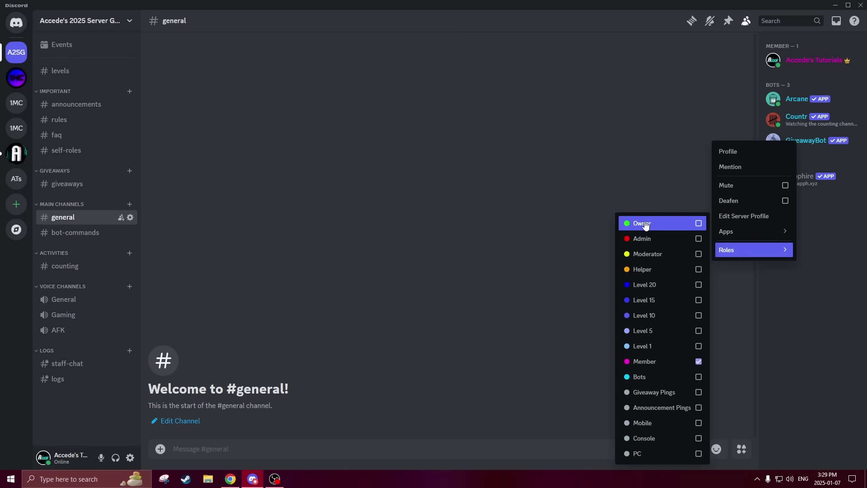
left_click(641, 223)
Step: Assign the Bots role to Sapphire from the server's member list
right_click(799, 178)
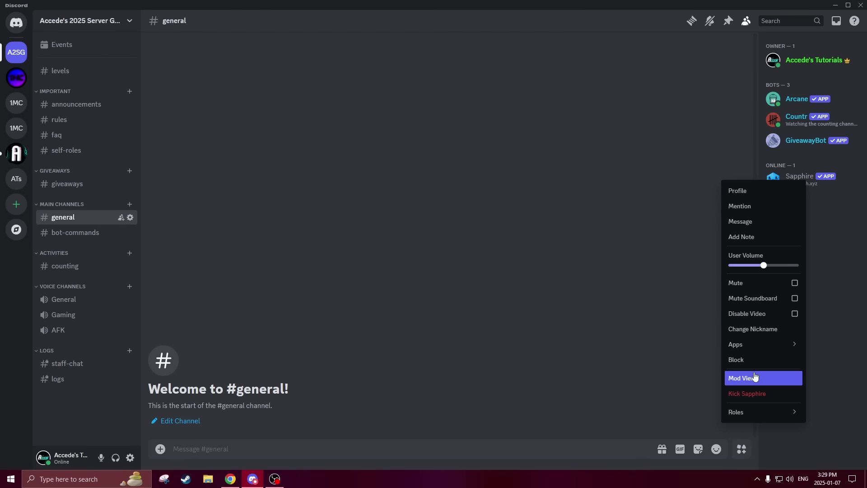
mouse_move(746, 411)
left_click(670, 366)
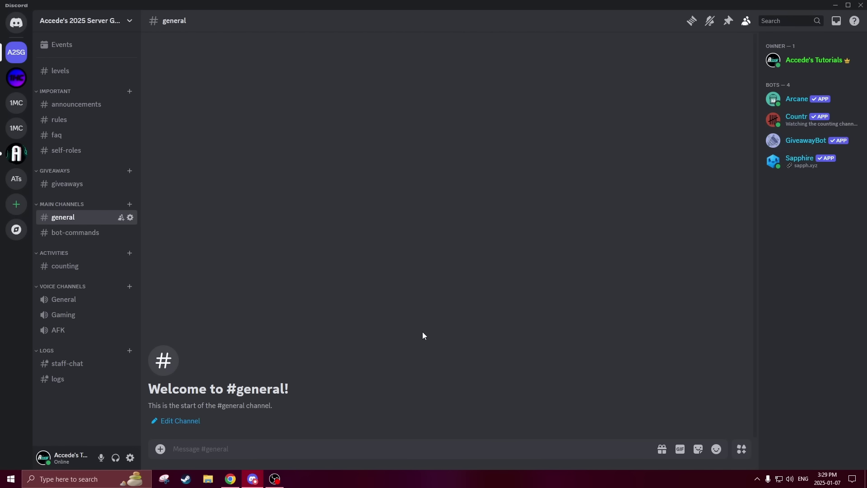
Step: Switch to Chrome, close the finished Arcane invite page and bring up the Sapphire dashboard
left_click(231, 478)
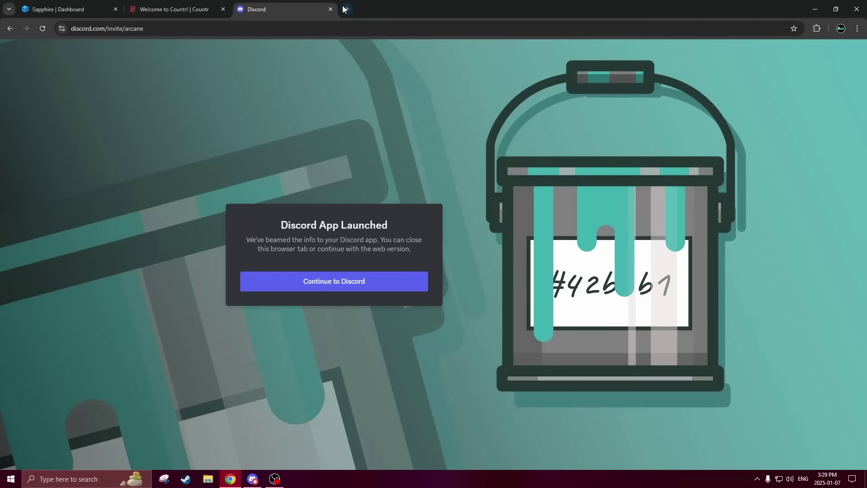
key("ctrl+shift+Tab")
left_click(330, 9)
key("ctrl+shift+Tab")
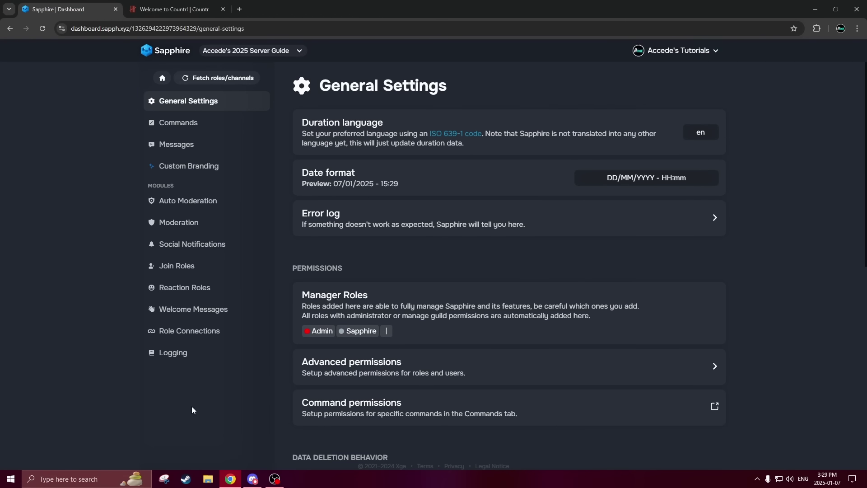
Step: Return to the server in the Discord app
left_click(252, 479)
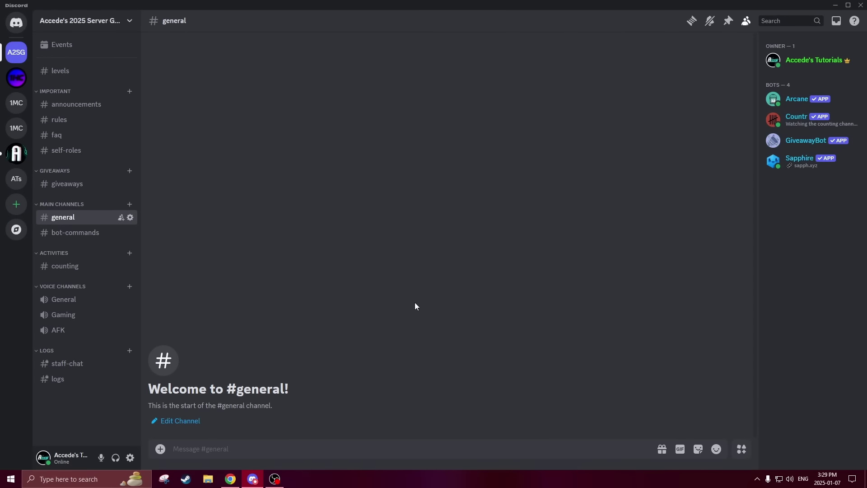
key("alt+Tab")
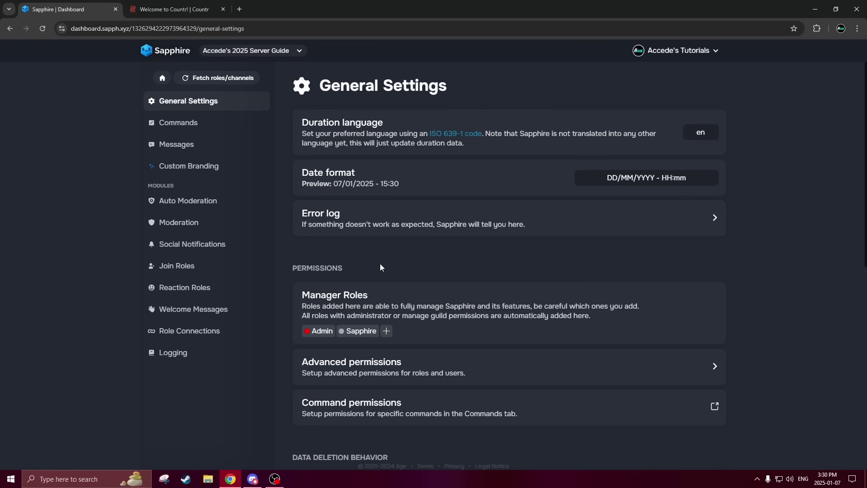
left_click(252, 477)
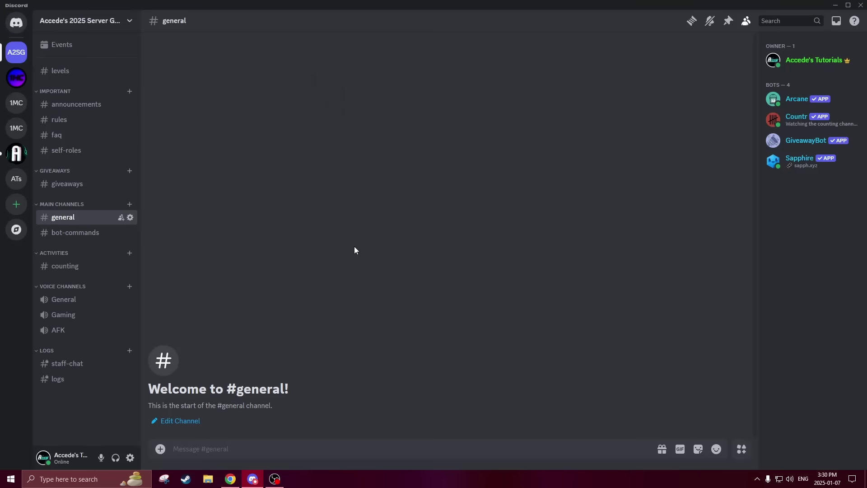
right_click(133, 80)
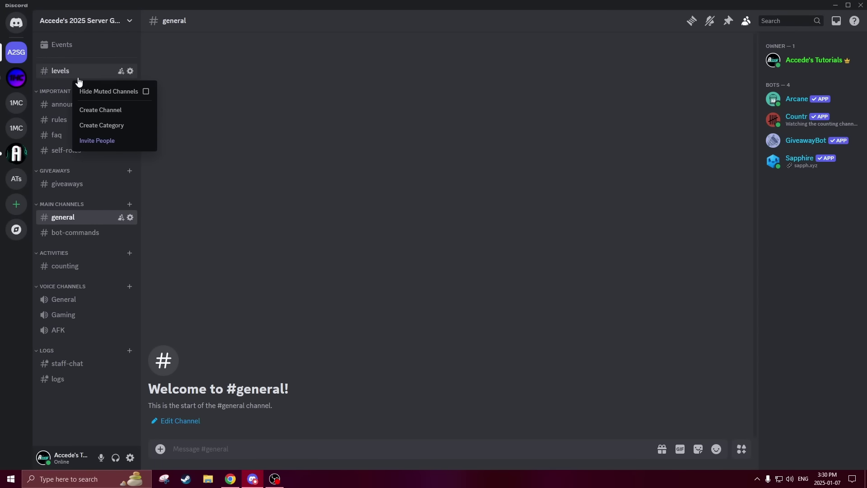
left_click(137, 129)
left_click(294, 209)
right_click(108, 85)
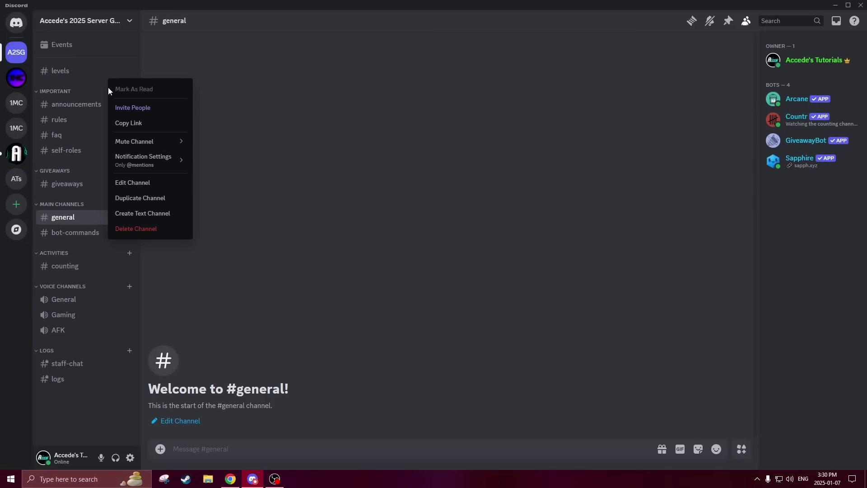
Step: Create a public text channel named welcome outside any category and place it above the levels channel
right_click(80, 84)
left_click(96, 108)
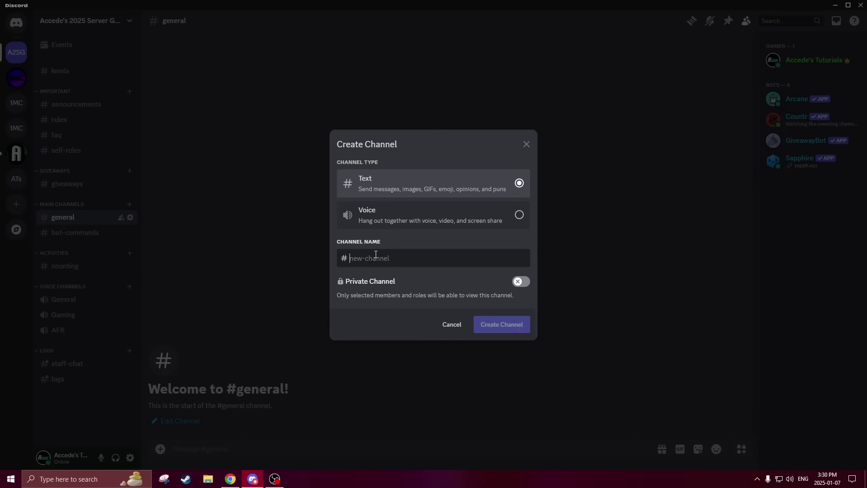
type("welcome")
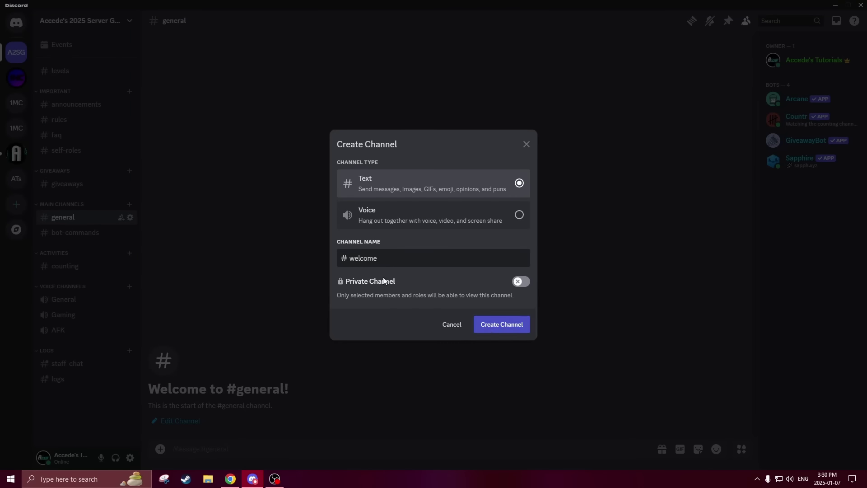
left_click(502, 324)
left_click_drag(80, 89, 77, 72)
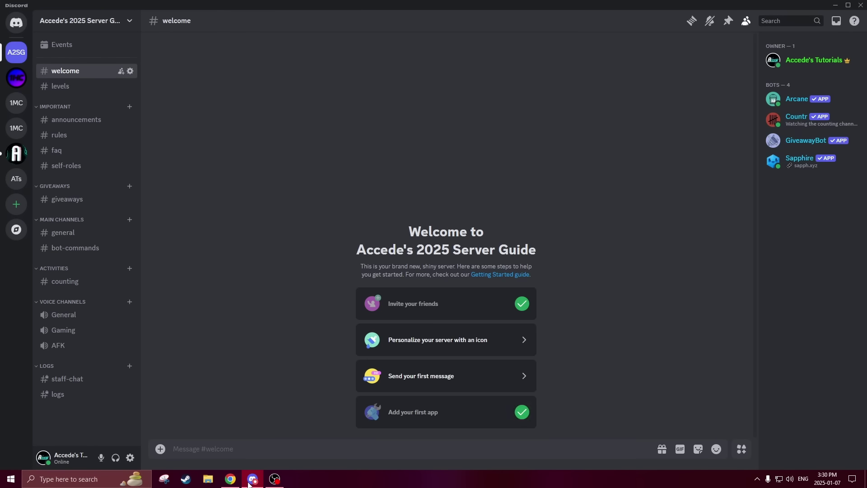
Step: In the Sapphire dashboard in Chrome, add Member as a join role, save the changes and return to Discord
left_click(230, 478)
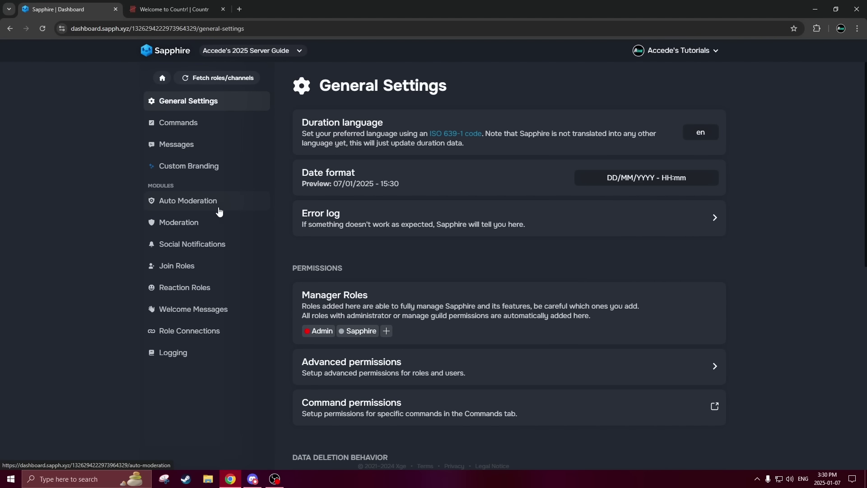
left_click(195, 267)
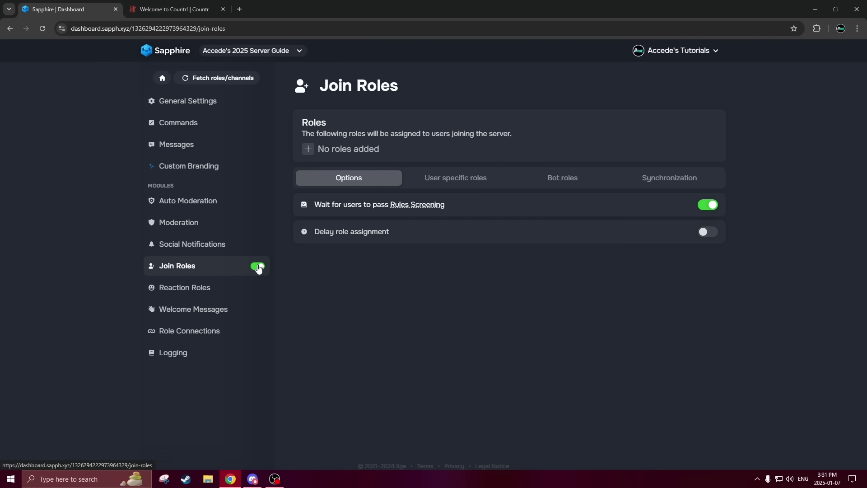
left_click(310, 153)
scroll(309, 220, "down", 3)
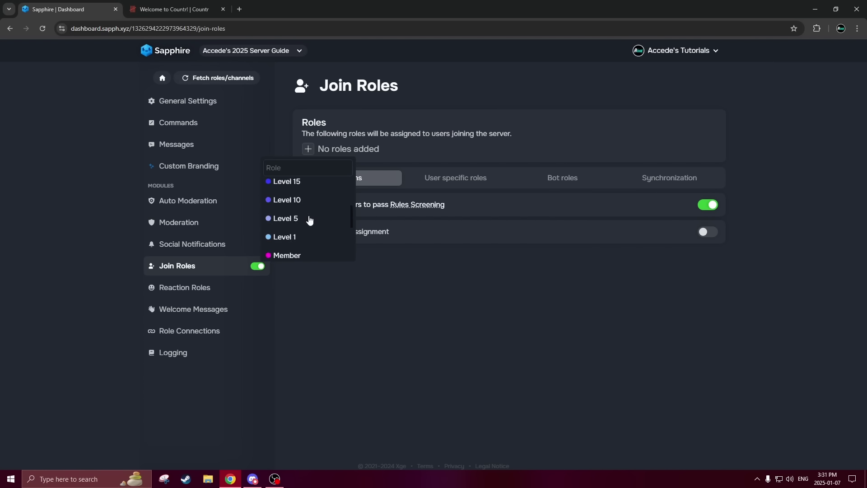
scroll(310, 221, "down", 3)
scroll(291, 244, "up", 3)
scroll(289, 226, "down", 2)
left_click(289, 221)
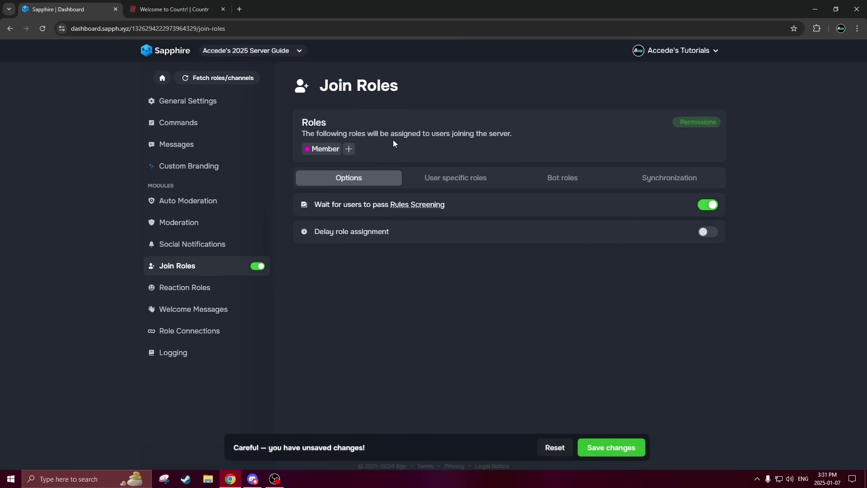
left_click(609, 447)
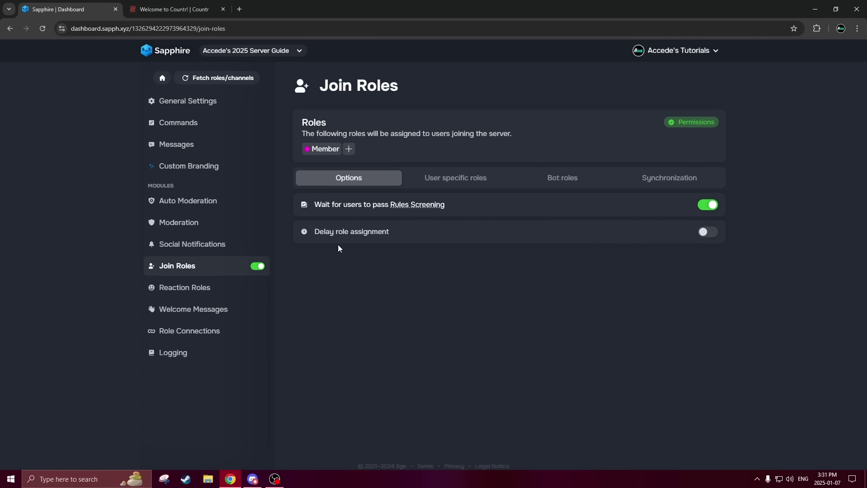
key("alt+Tab")
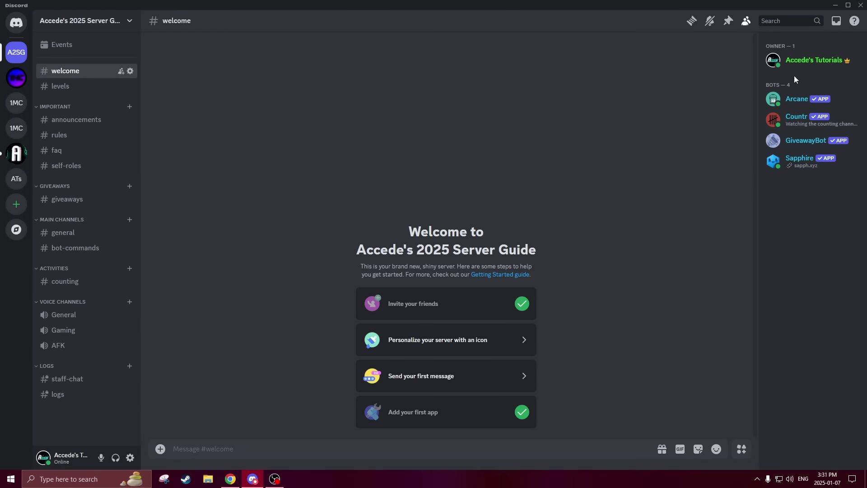
Step: Switch to the Sapphire dashboard in Chrome and open its Reaction Roles module
key("alt+Tab")
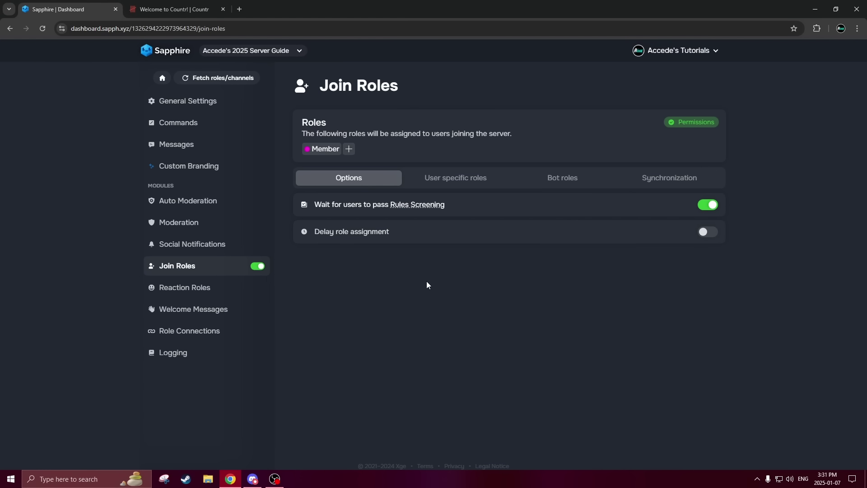
left_click(264, 287)
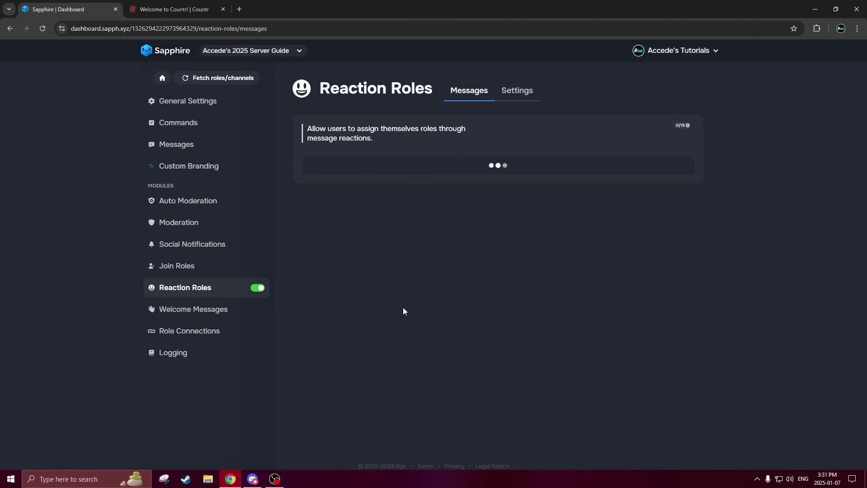
Step: Switch to Discord and view the list of server roles available for the owner's account
key("alt+Tab")
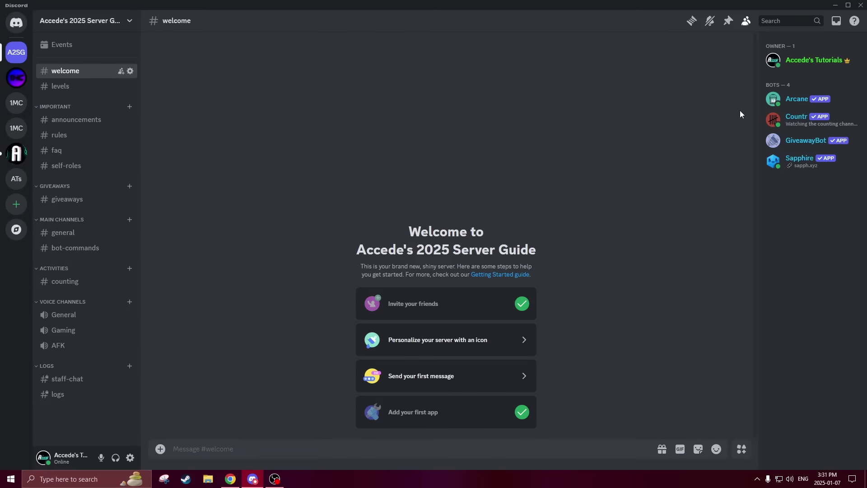
right_click(835, 60)
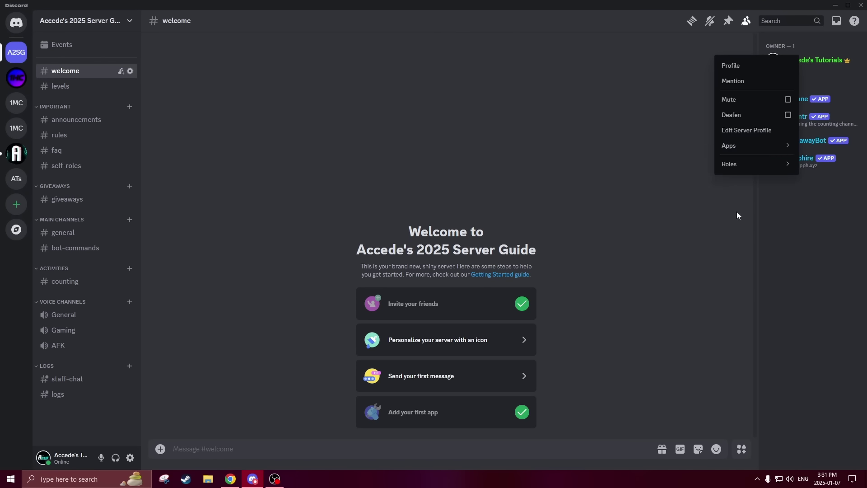
mouse_move(745, 164)
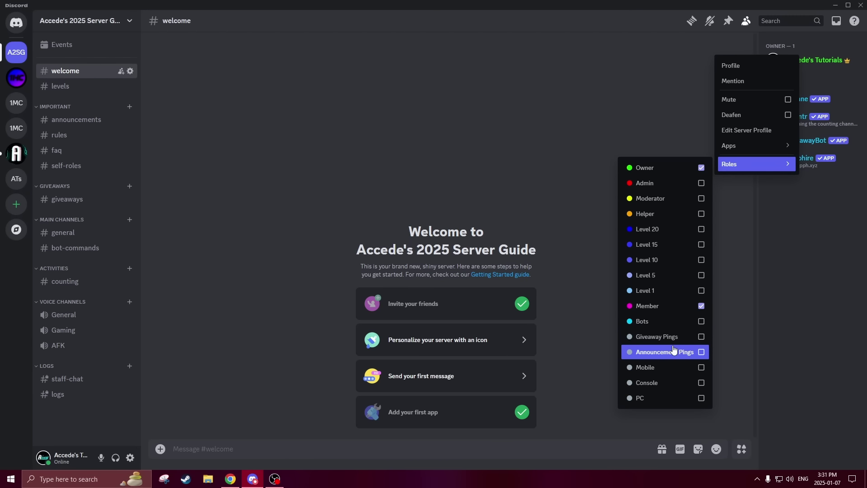
Step: Switch back to the Sapphire dashboard in Chrome and start a reaction roles entry with a new message in the #self-roles channel
left_click(230, 478)
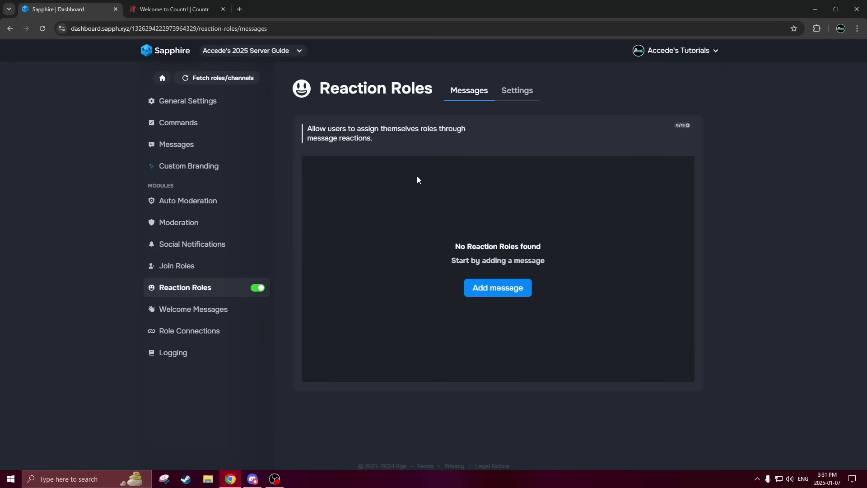
left_click(498, 287)
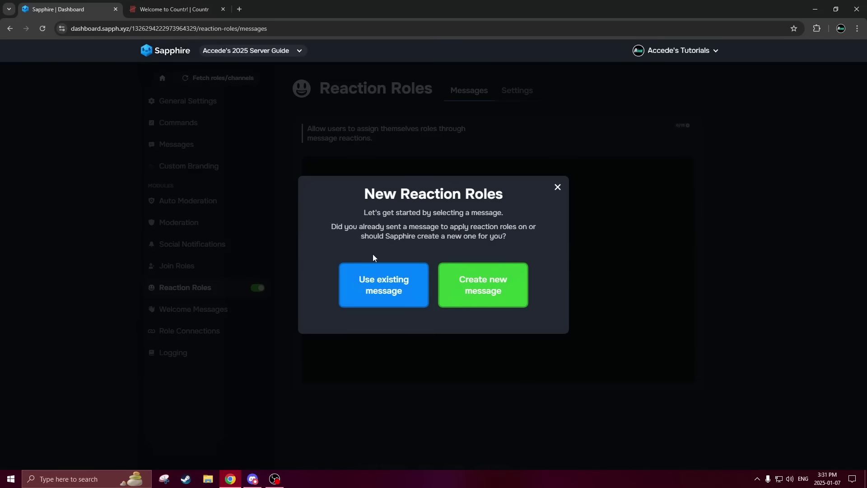
left_click(469, 287)
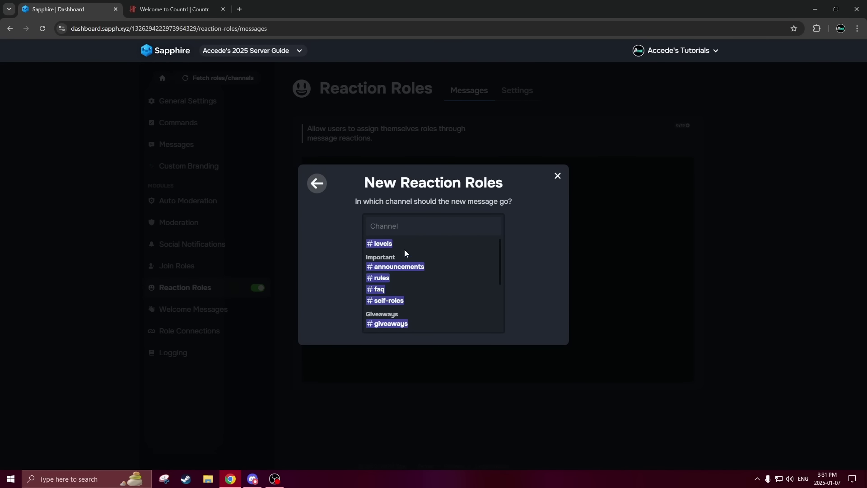
scroll(390, 300, "down", 1)
scroll(390, 300, "up", 1)
left_click(389, 301)
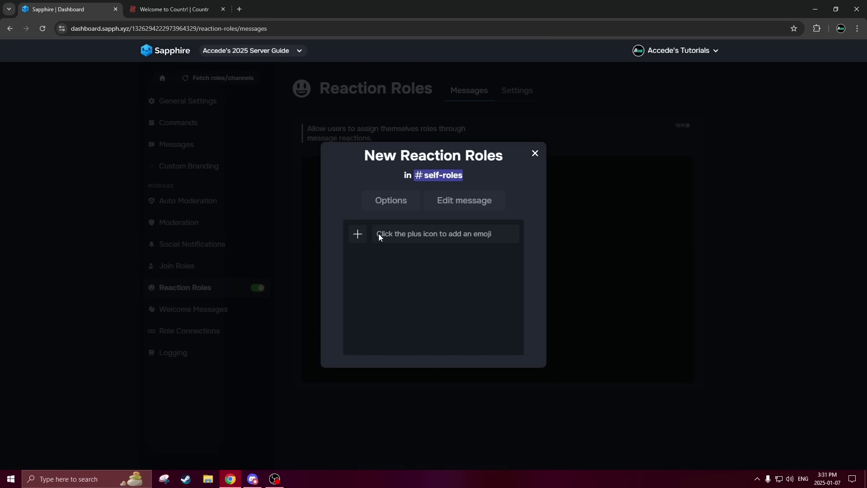
Step: Add the tada emoji as a reaction that assigns the Giveaway Pings role, and dismiss the message editing hint
left_click(377, 235)
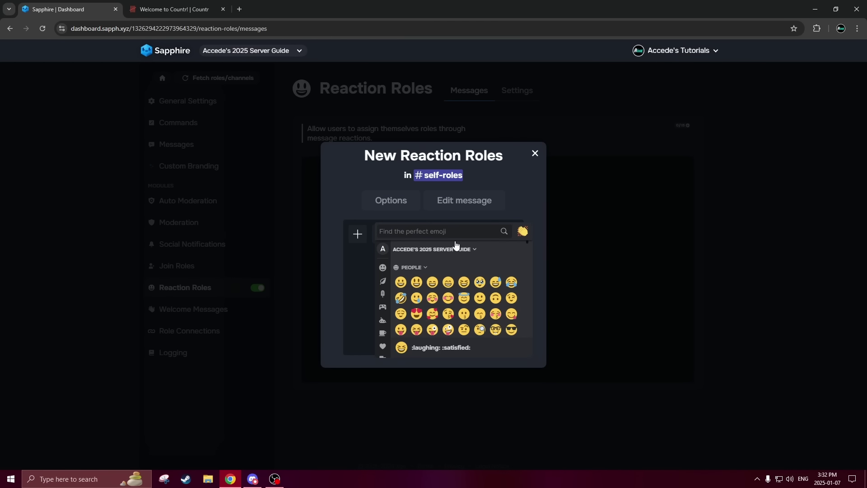
type("x")
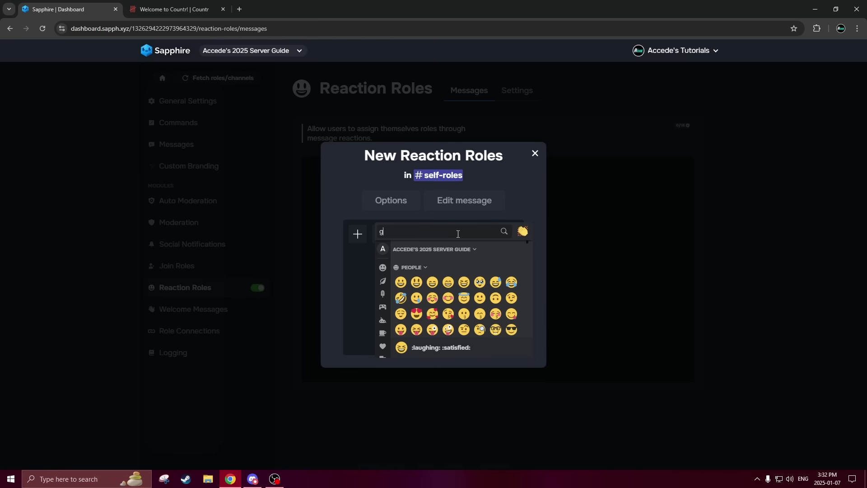
left_click(410, 258)
left_click(381, 235)
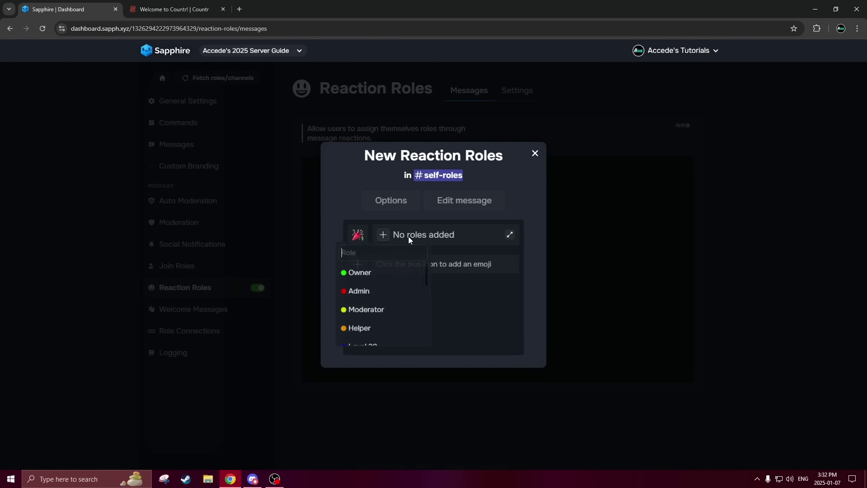
type("giveaway")
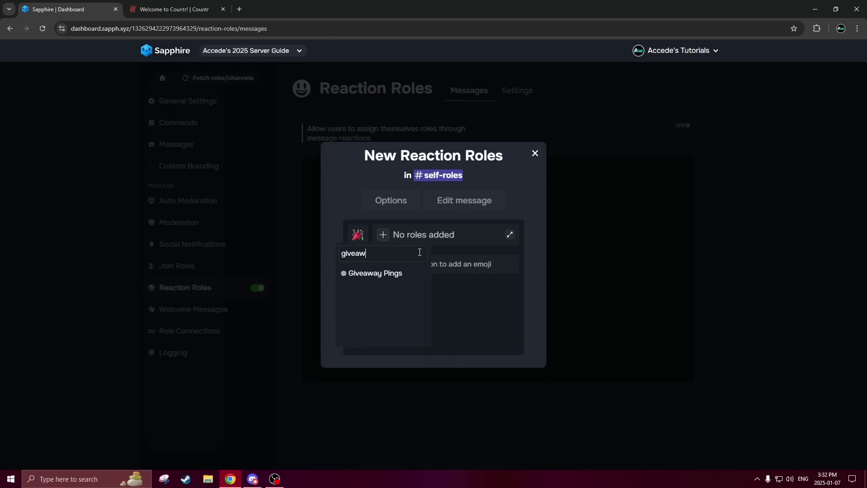
left_click(374, 273)
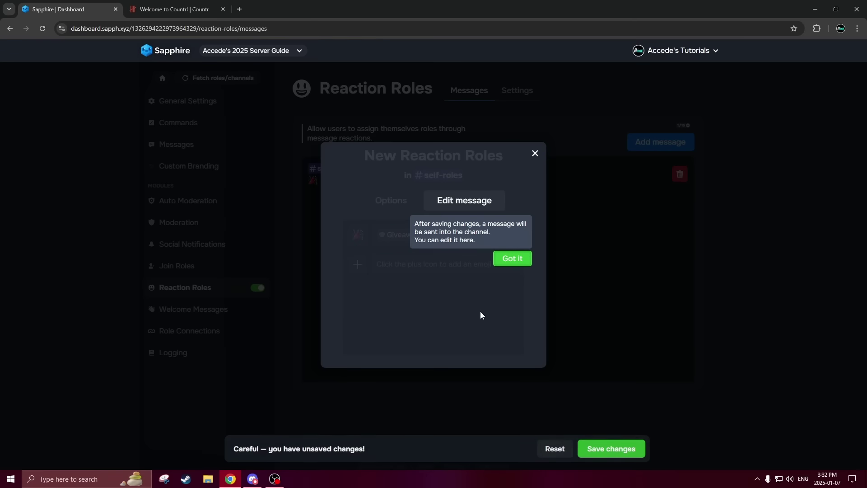
left_click(517, 259)
Step: Add the loudspeaker emoji as a reaction that assigns the Announcement Pings role, and save the new reaction roles message
left_click(357, 263)
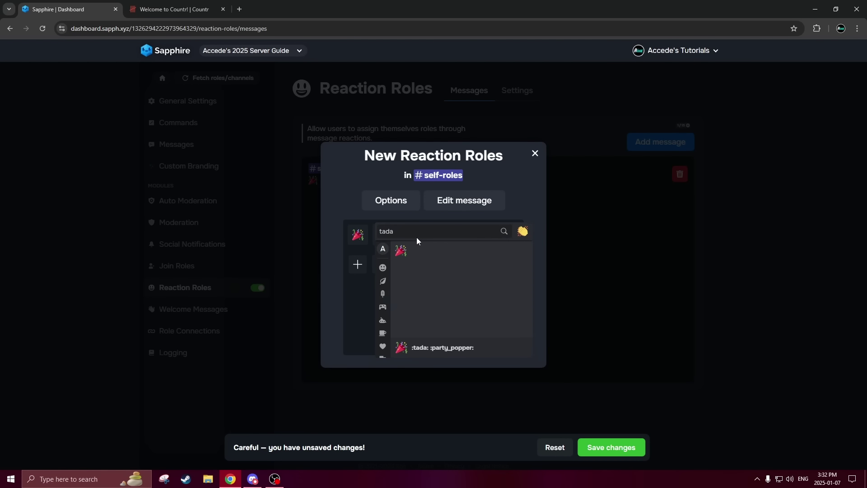
left_click(278, 228)
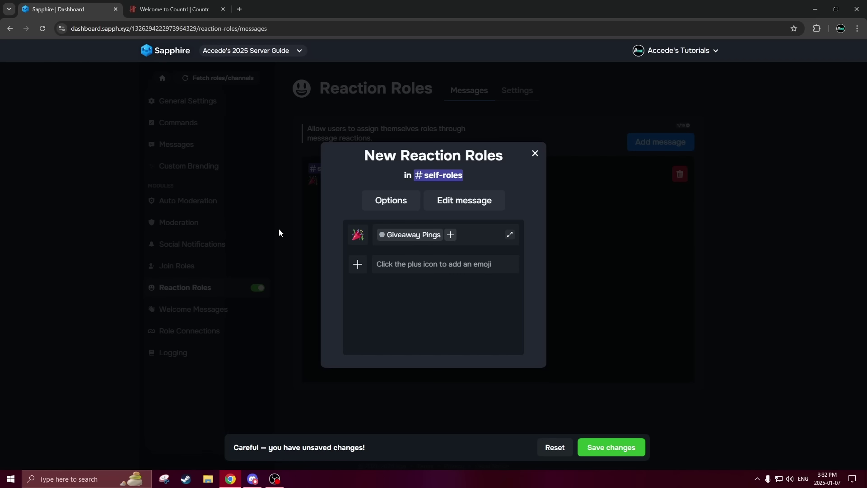
left_click(357, 266)
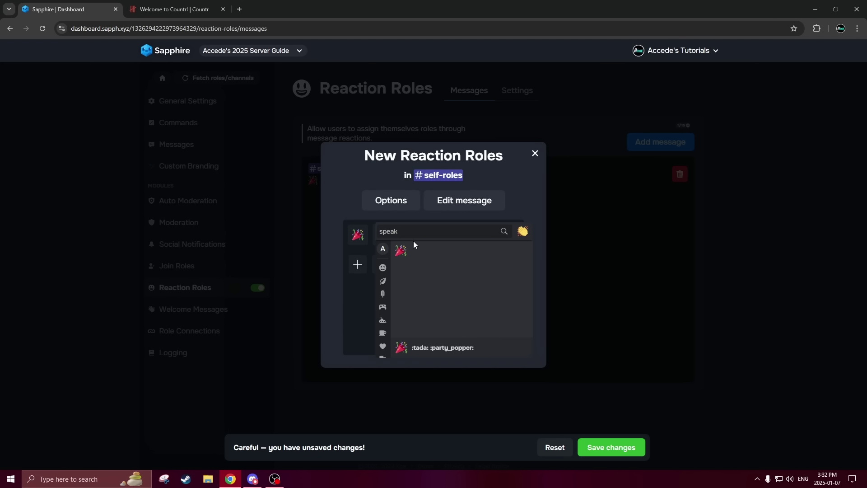
type("er")
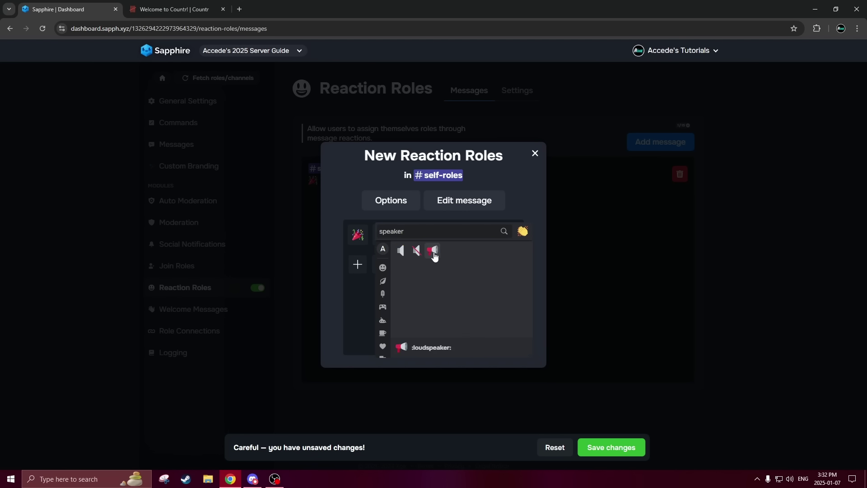
left_click(433, 250)
left_click(383, 264)
scroll(397, 343, "down", 5)
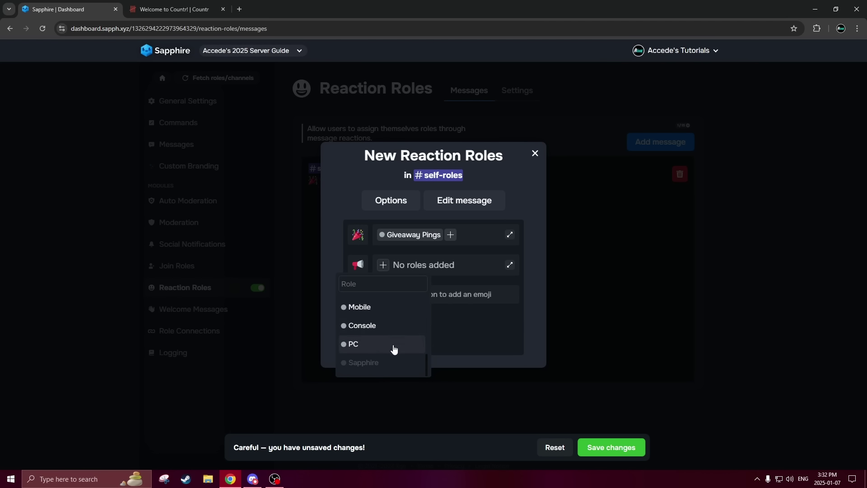
scroll(378, 341, "down", 2)
left_click(397, 333)
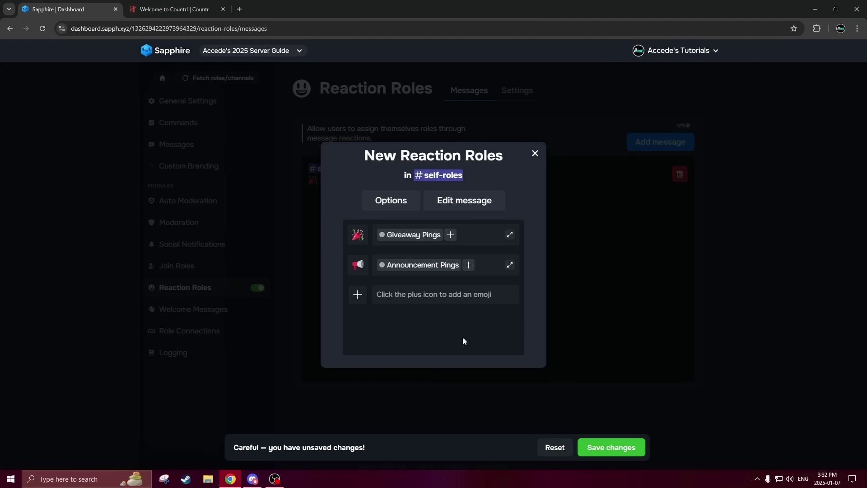
left_click(606, 447)
left_click(534, 154)
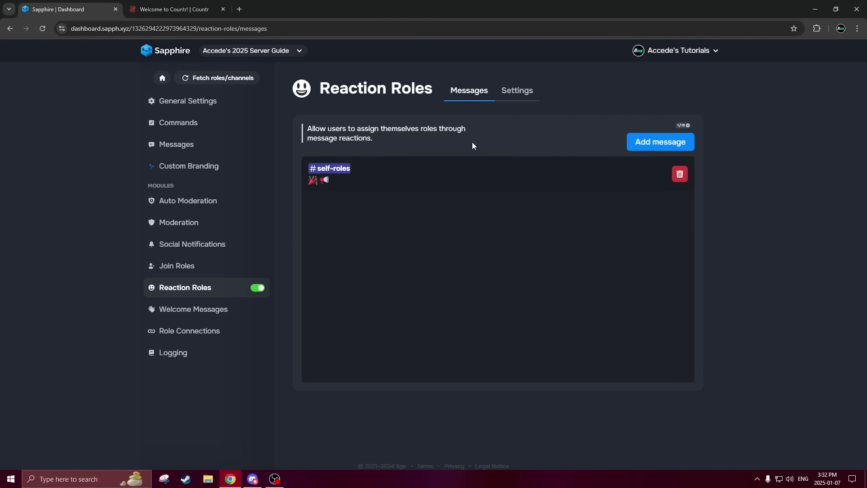
Step: Open the #self-roles reaction message for editing and set its embed title to "Ping Roles"
left_click(380, 166)
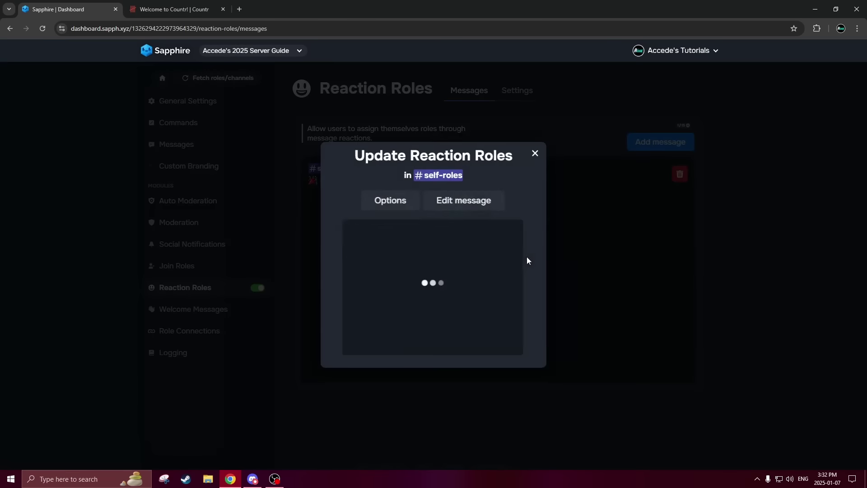
left_click(470, 203)
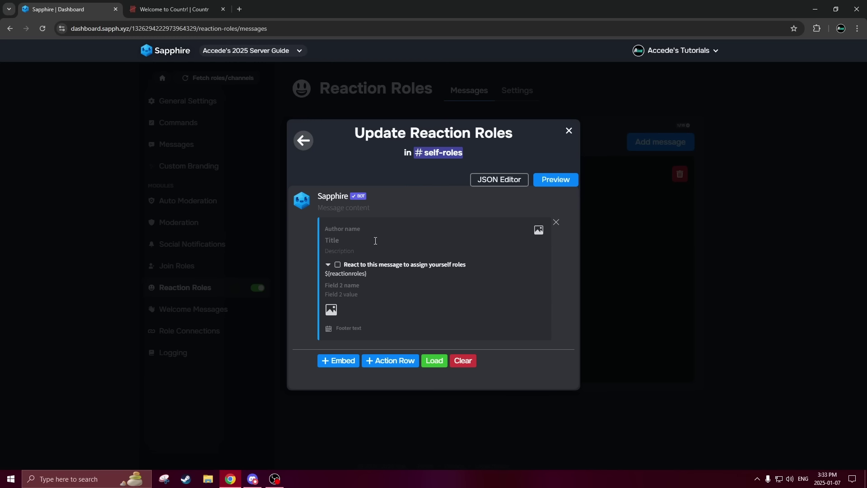
type("Ping Roles")
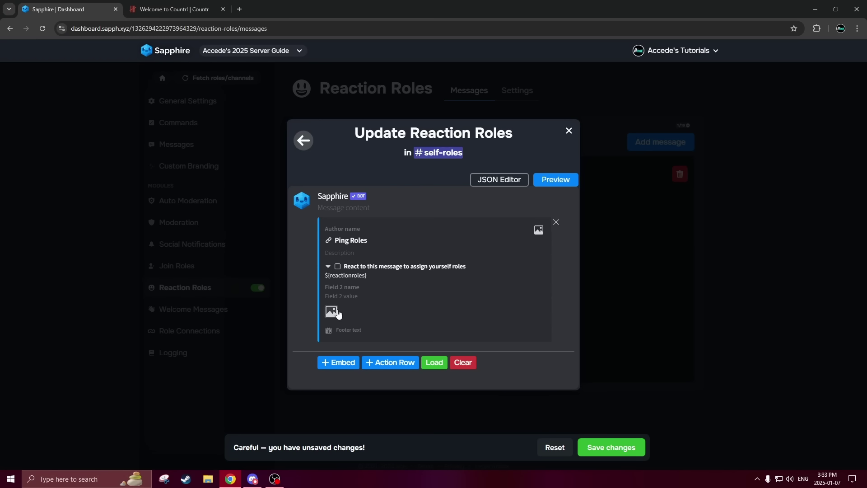
Step: Change the embed's accent color to pink #ff0095
left_click(318, 323)
left_click(461, 253)
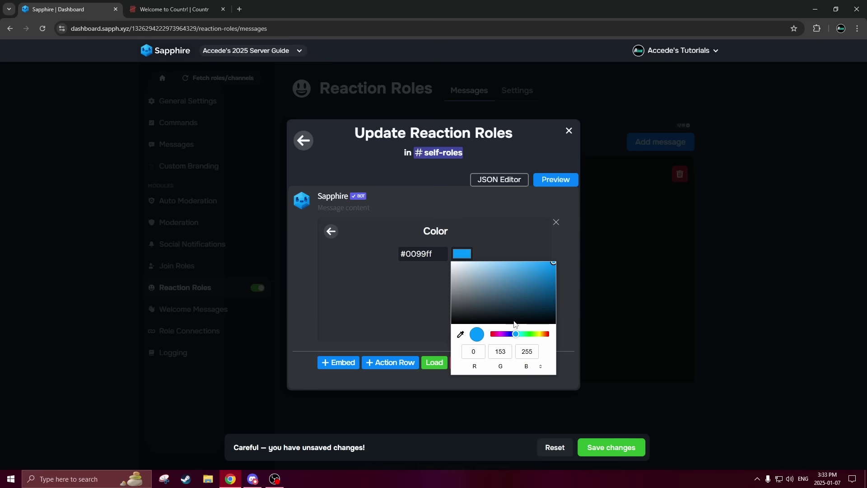
left_click_drag(515, 333, 498, 337)
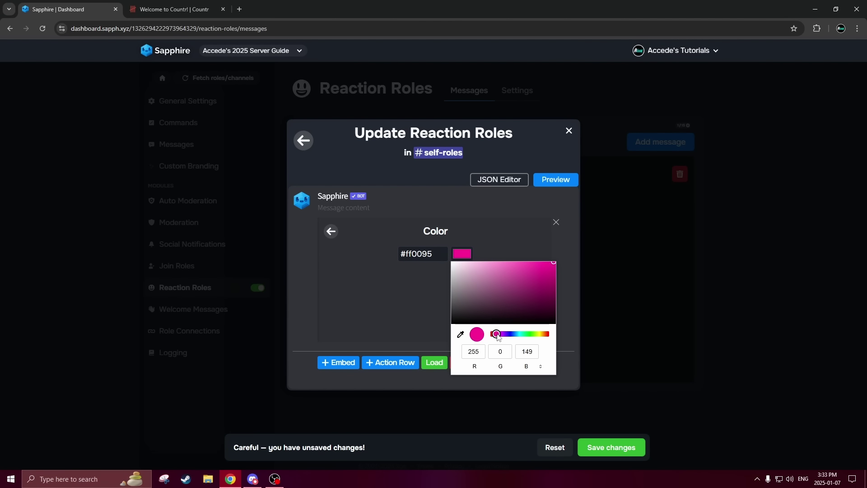
left_click(481, 250)
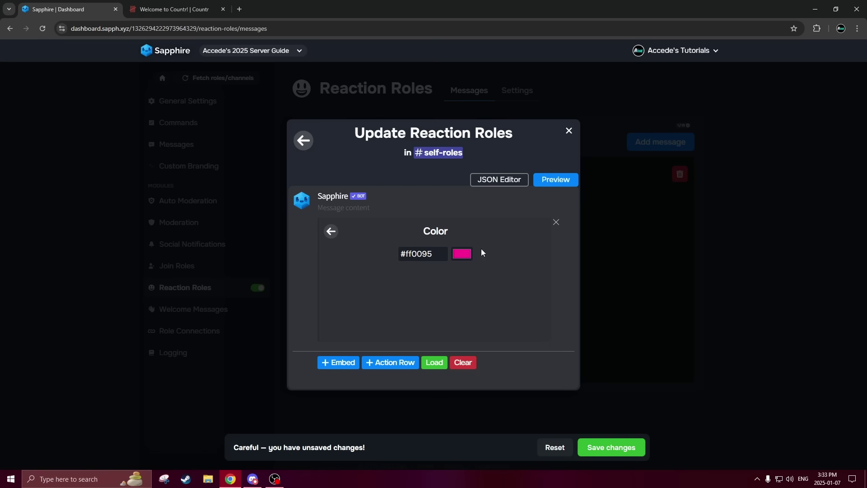
left_click(336, 233)
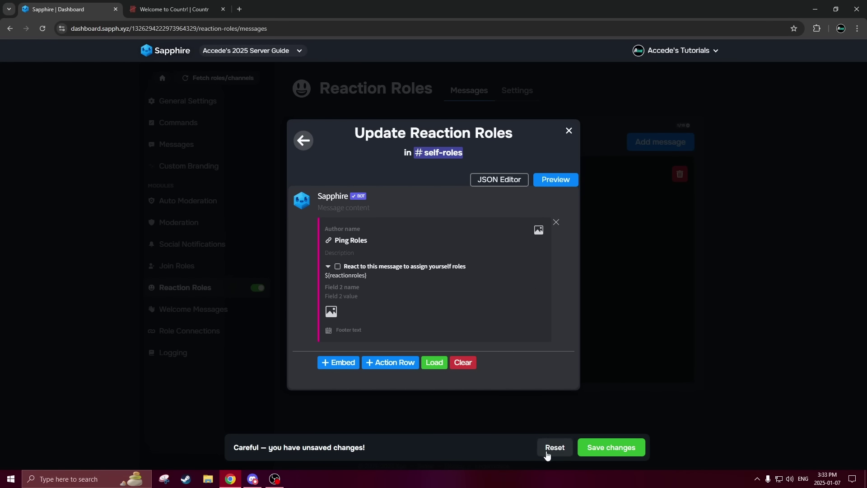
Step: Save the message changes, preview the Ping Roles embed and close the reaction roles editor
left_click(587, 448)
left_click(556, 181)
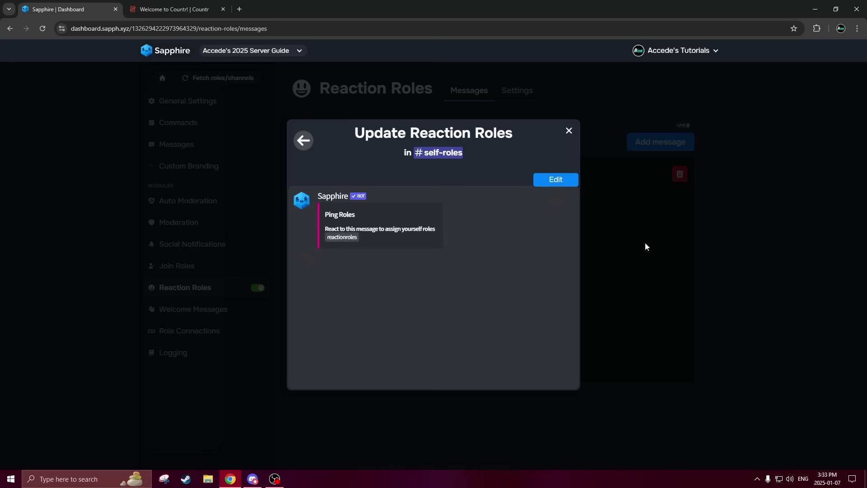
left_click(301, 139)
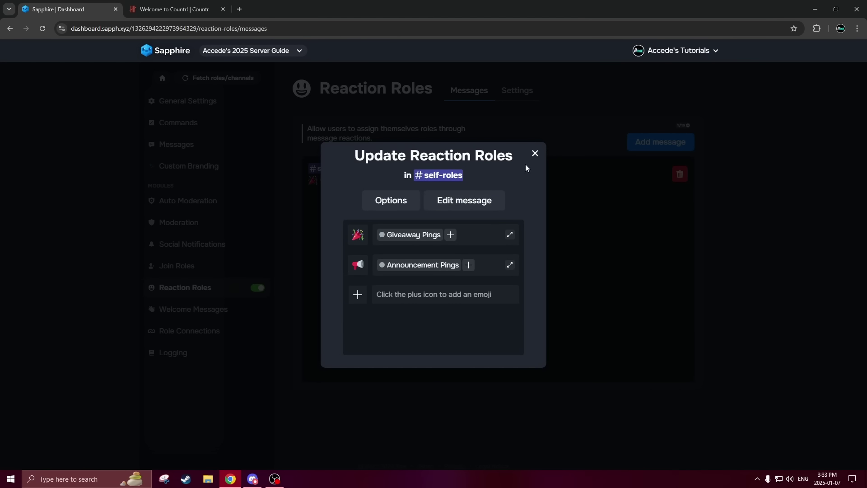
left_click(534, 153)
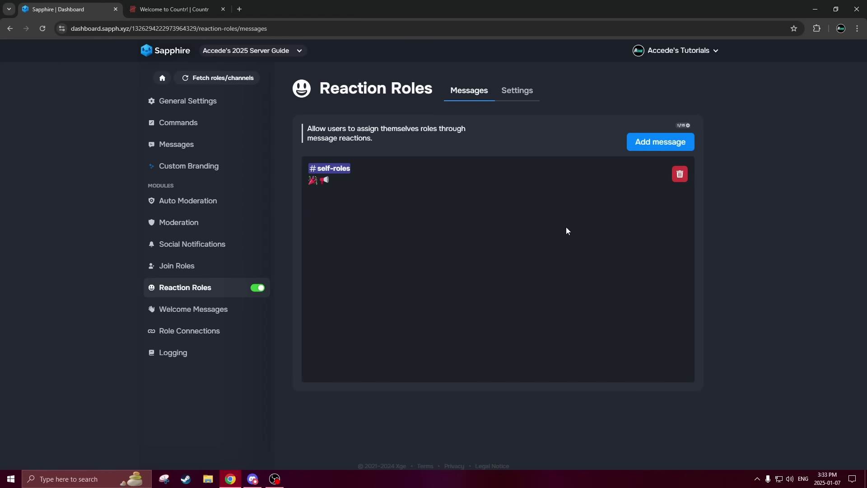
Step: Switch to Discord, react with the tada emoji to the Ping Roles message in #self-roles and check the server owner's profile
left_click(523, 188)
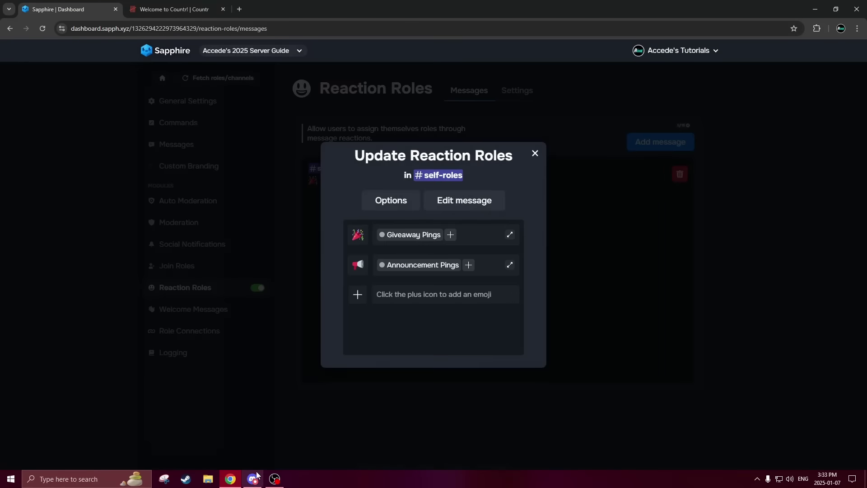
left_click(252, 478)
left_click(76, 168)
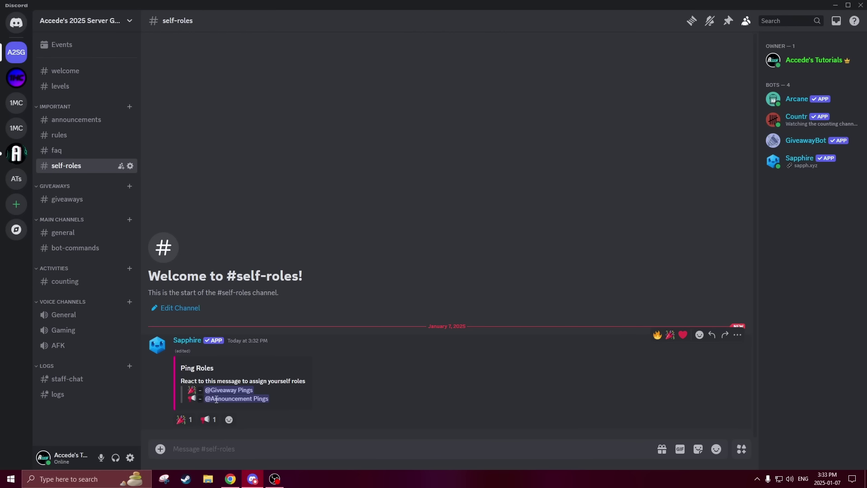
left_click(181, 420)
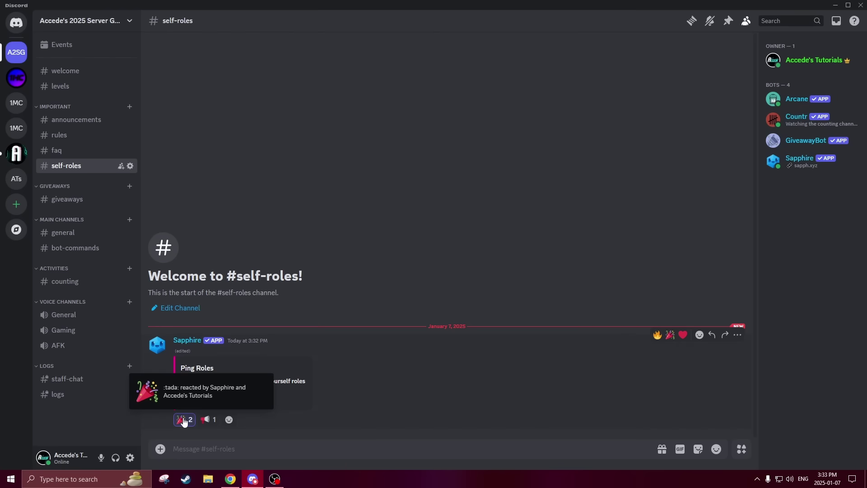
left_click(801, 67)
left_click(505, 318)
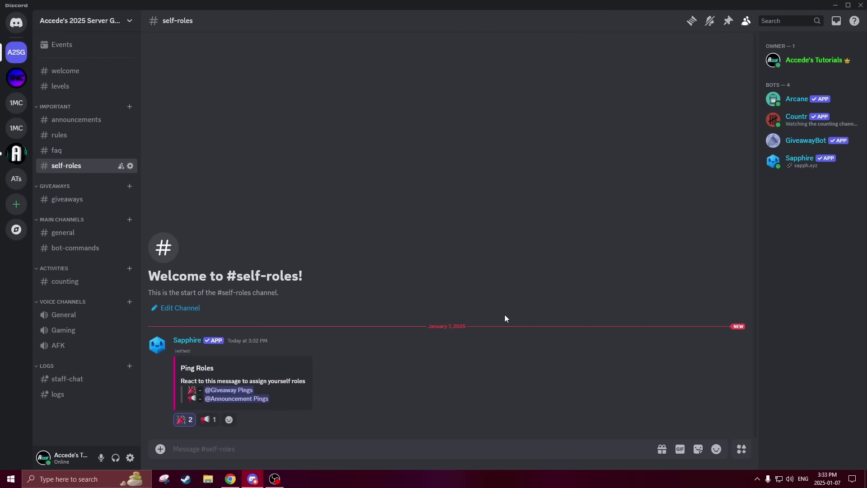
Step: React to the Ping Roles message with the loudspeaker emoji and check the full role list on the server owner's profile
left_click(810, 62)
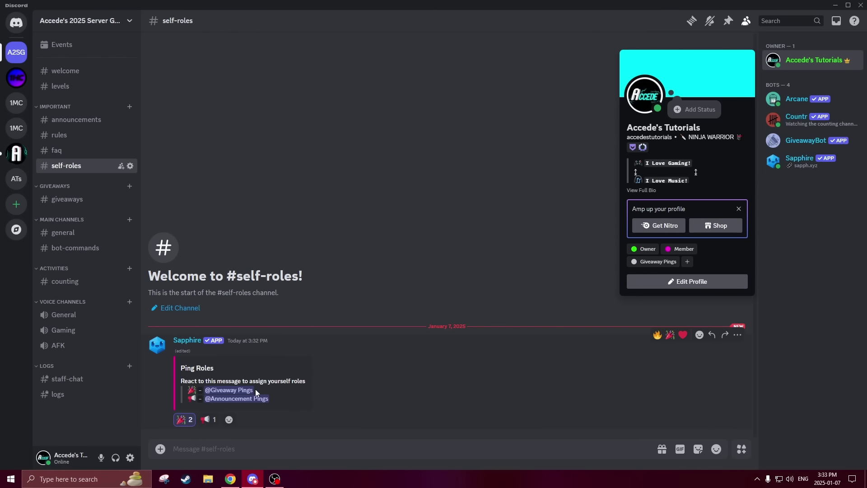
left_click(206, 420)
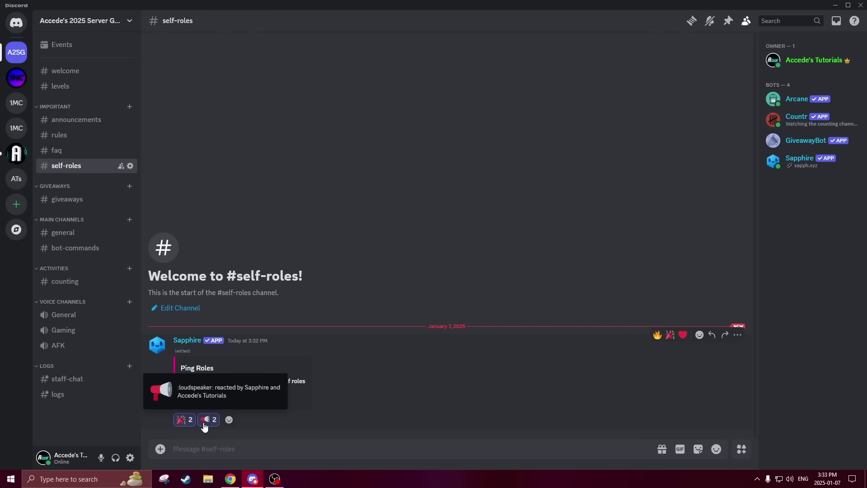
left_click(808, 66)
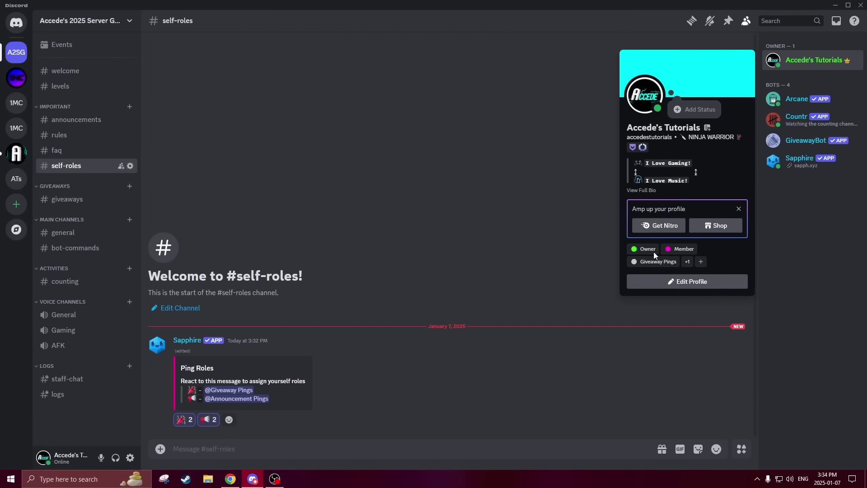
left_click(687, 262)
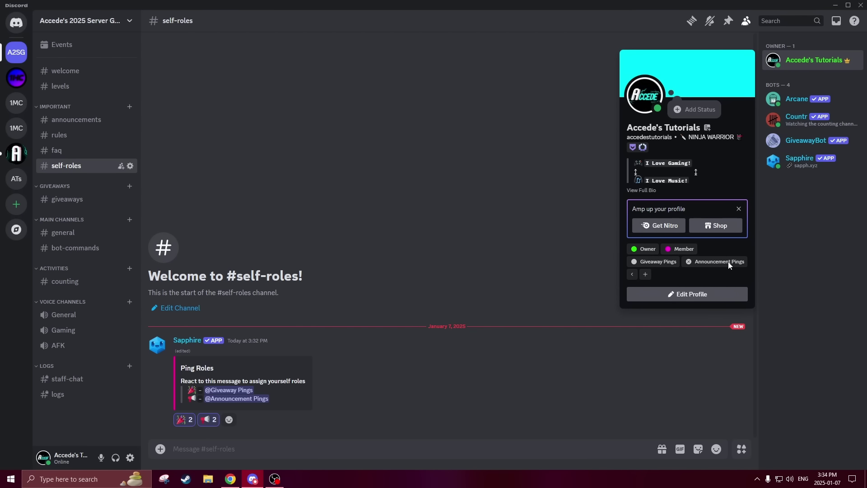
left_click(526, 306)
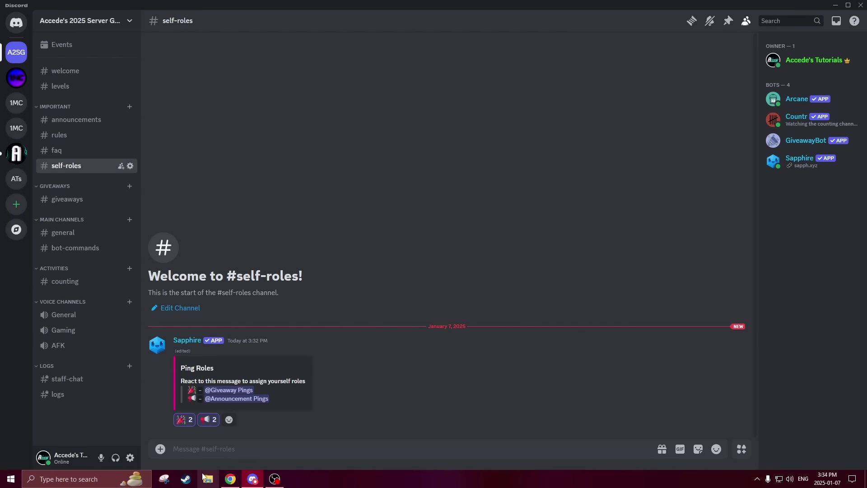
Step: Switch to the Sapphire dashboard, close the open reaction roles editor and create a new reaction roles message in #self-roles
left_click(230, 479)
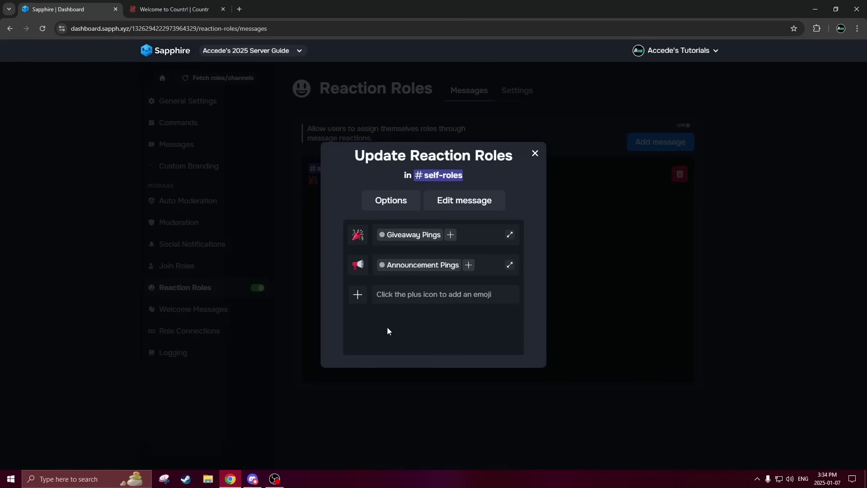
left_click(535, 153)
left_click(664, 144)
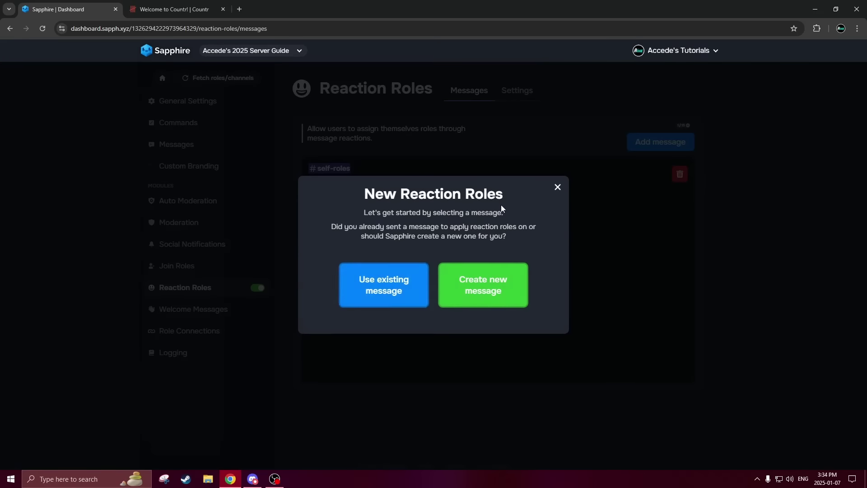
left_click(463, 289)
left_click(388, 300)
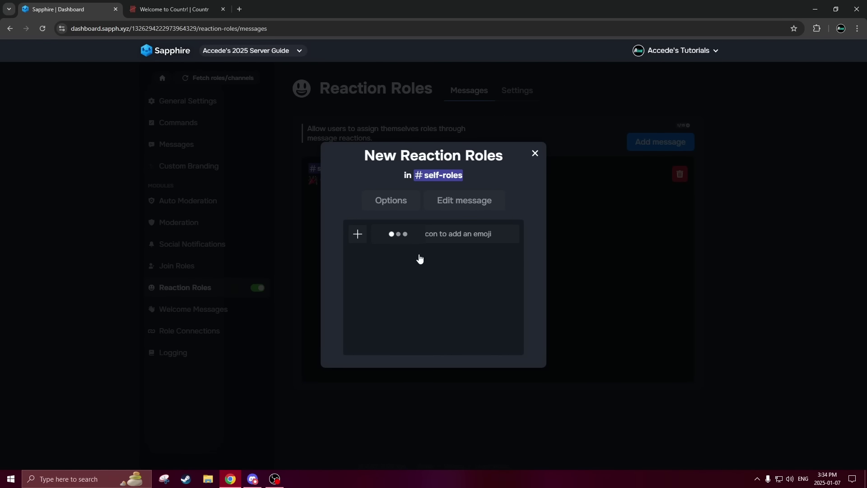
Step: Add the mobile phone emoji to the new reaction roles message and assign it the Mobile role
left_click(422, 233)
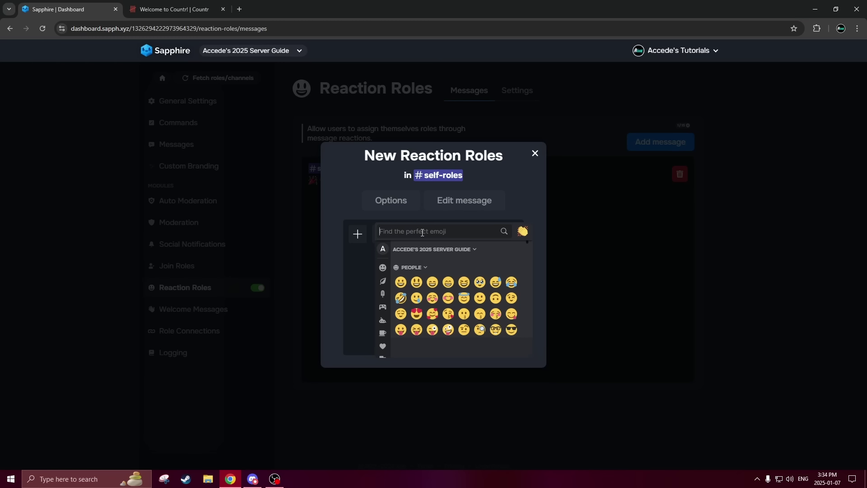
type("phone")
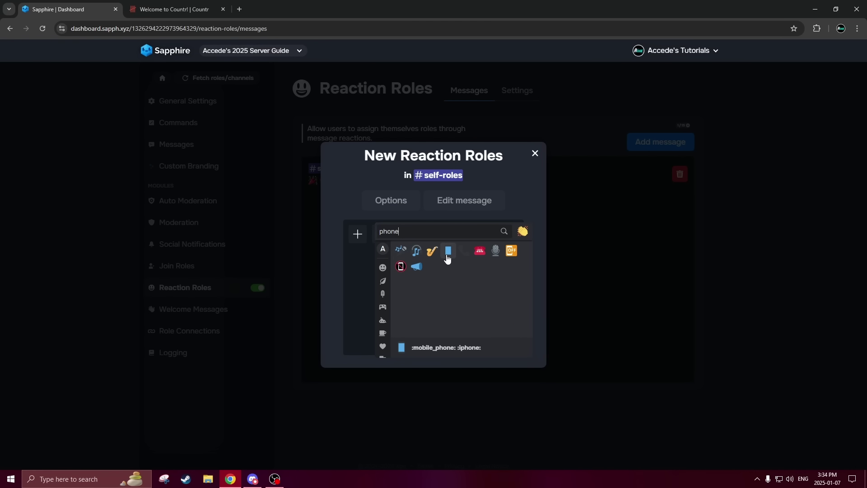
left_click(448, 250)
left_click(407, 234)
scroll(379, 316, "down", 5)
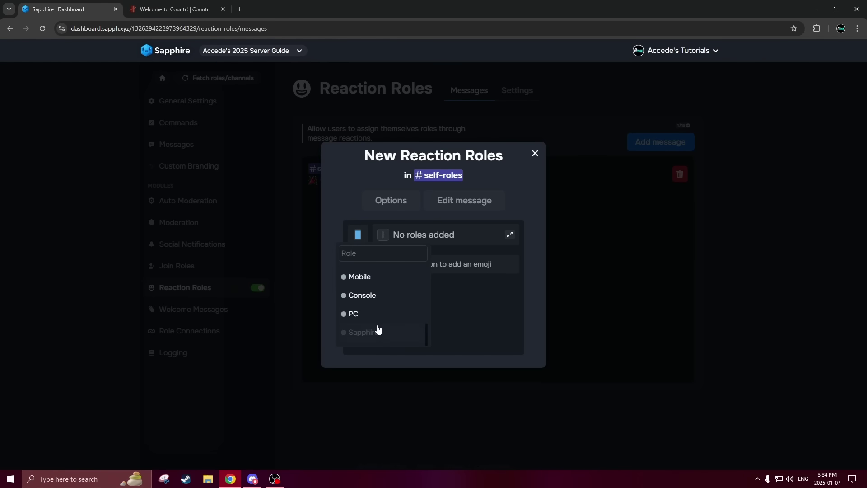
left_click(377, 278)
Step: Add the video game emoji as a second reaction and assign it the Console role
left_click(512, 259)
left_click(358, 234)
type("cont")
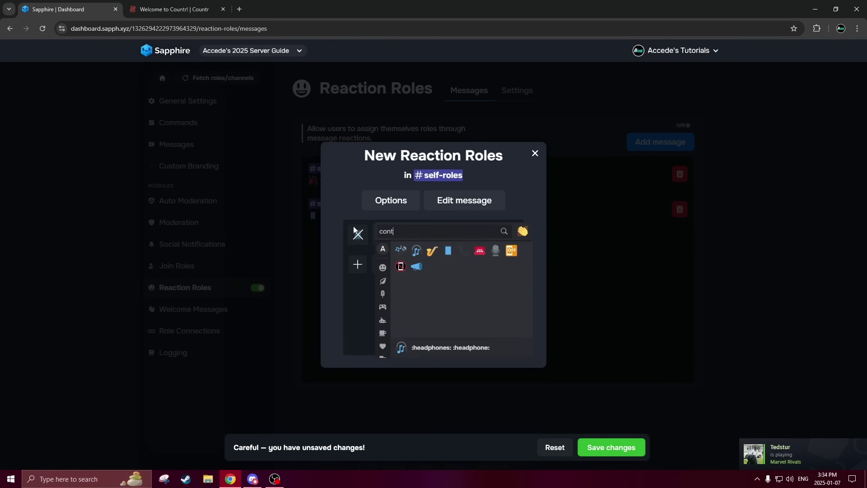
type("roller")
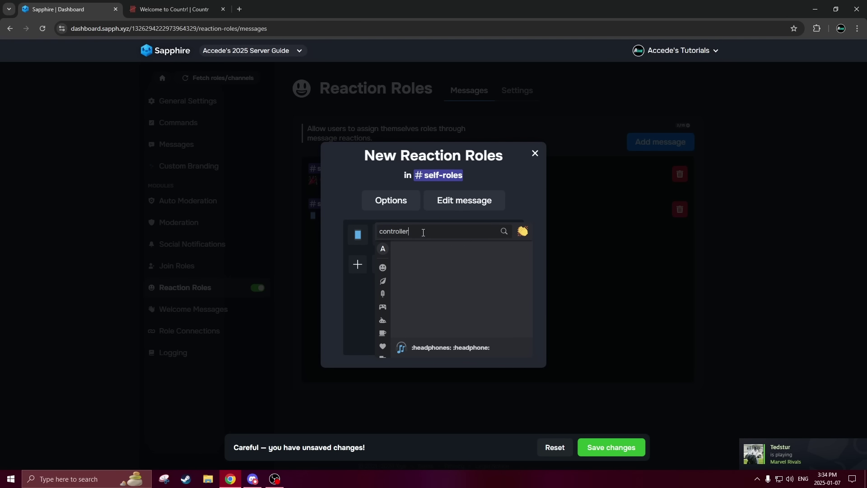
left_click(277, 230)
left_click(358, 264)
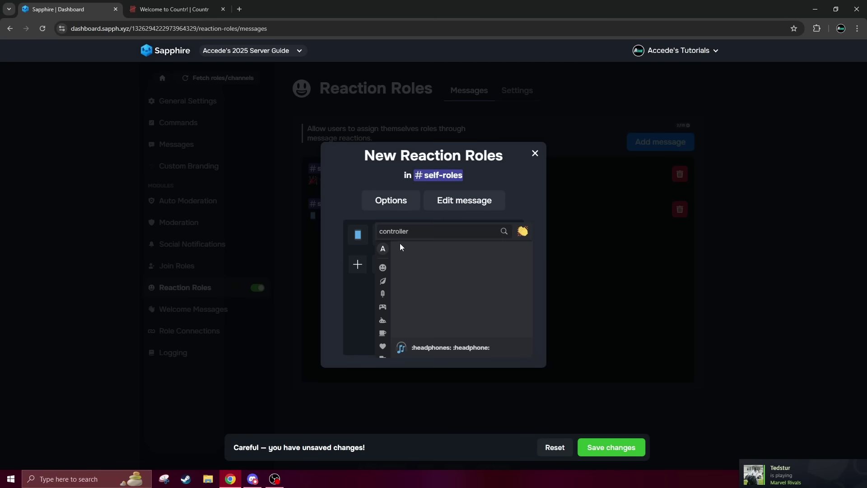
type("gam")
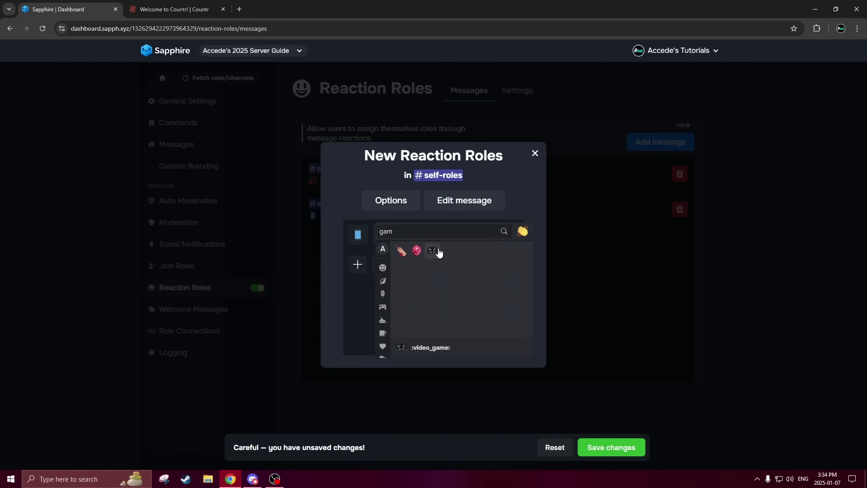
left_click(436, 252)
left_click(384, 265)
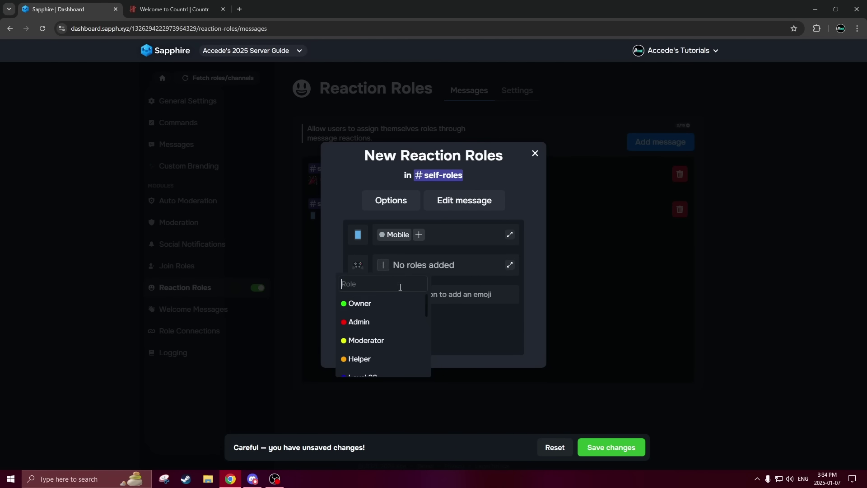
scroll(379, 348, "down", 6)
left_click(377, 325)
Step: Add the desktop computer emoji as a third reaction with the PC role and save the reaction roles
left_click(358, 295)
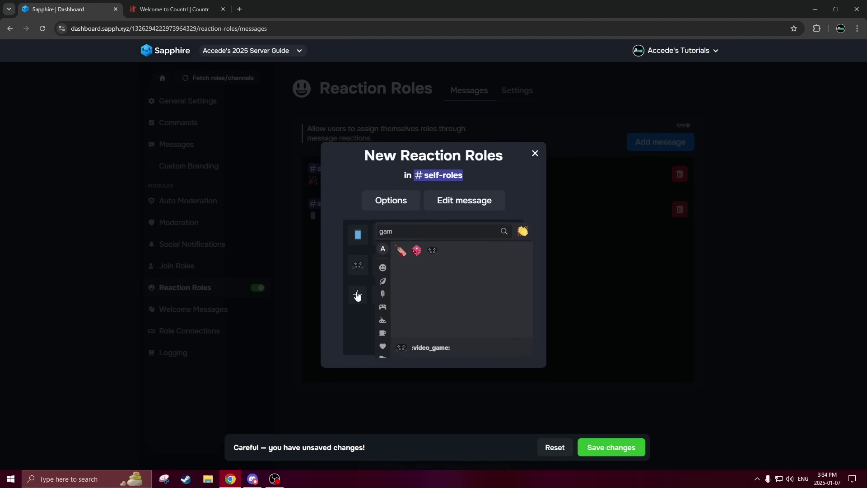
key("BackSpace")
key("BackSpace")
key("BackSpace")
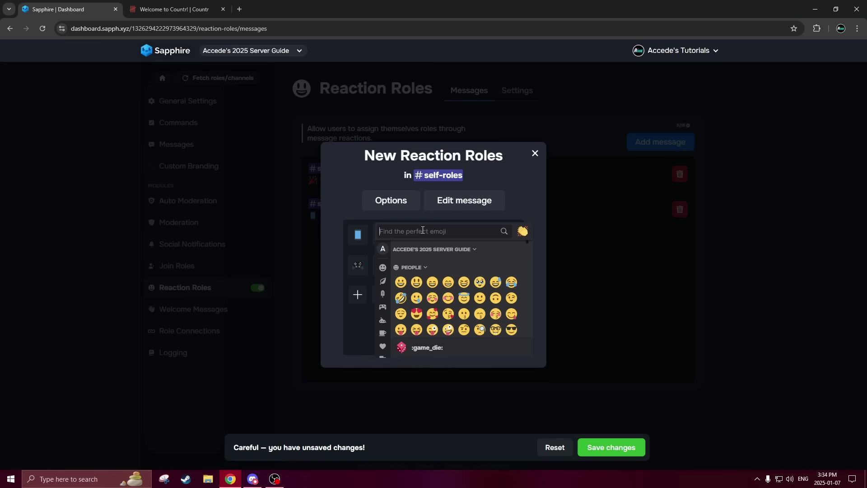
type("computer")
left_click(416, 250)
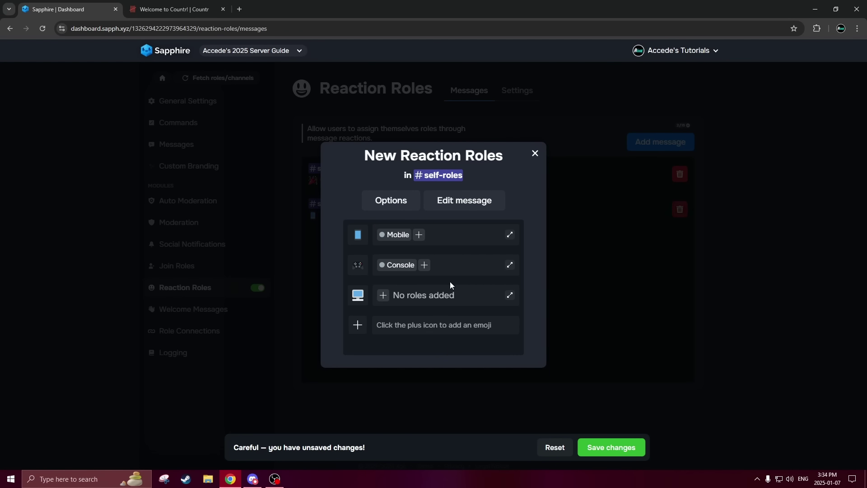
left_click(383, 294)
scroll(393, 352, "down", 5)
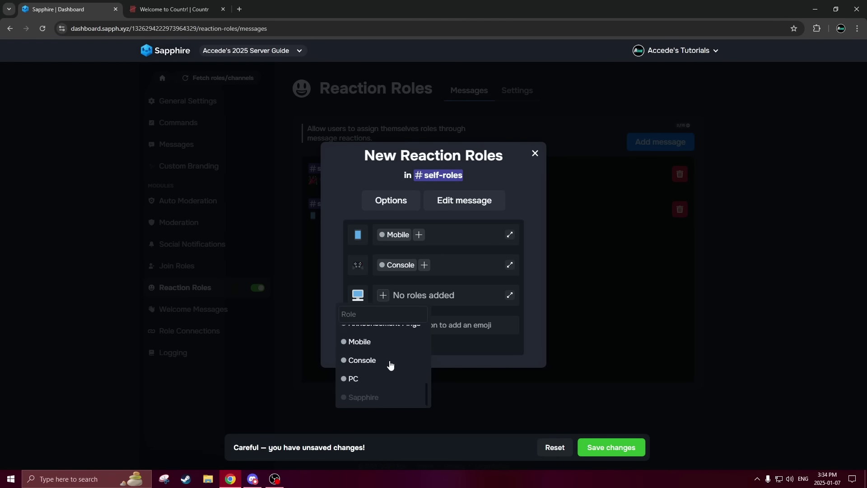
left_click(358, 379)
left_click(598, 447)
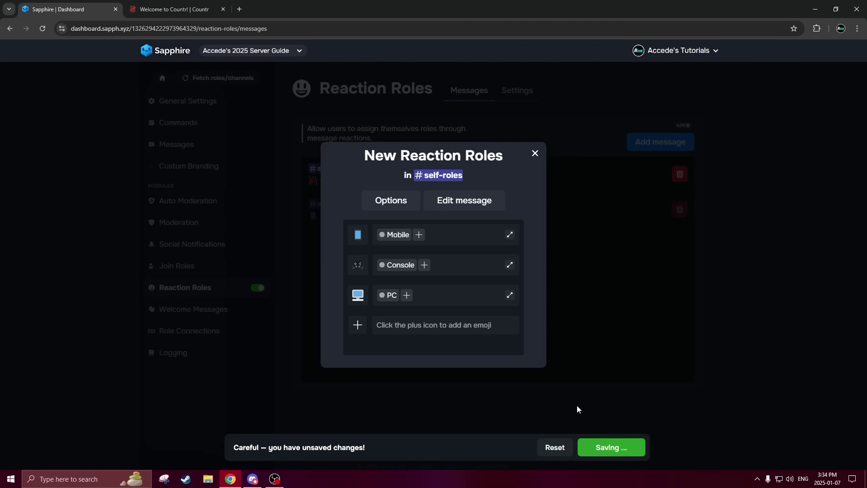
Step: Open the new reaction roles message for editing and set its embed title to "What Platform Are You On?"
left_click(466, 206)
left_click(474, 219)
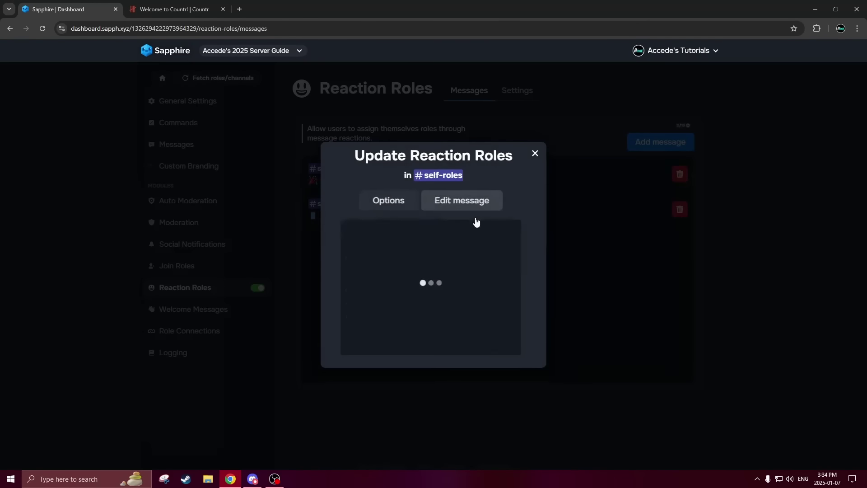
left_click(454, 204)
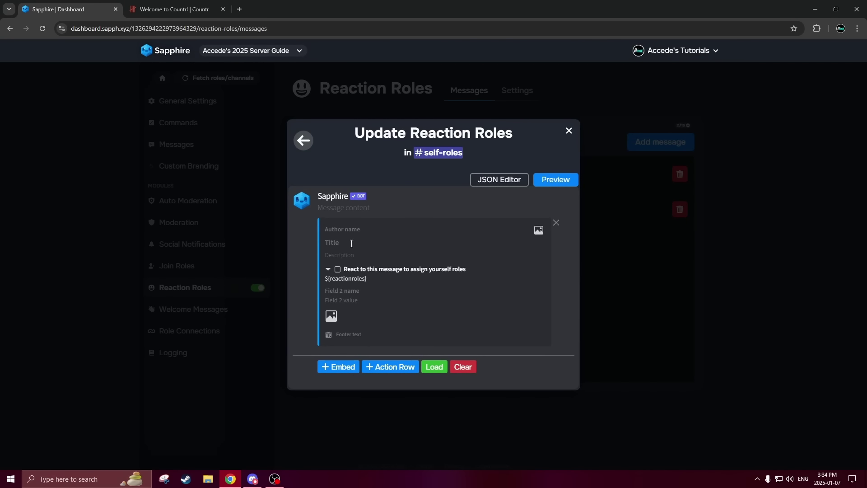
type("What")
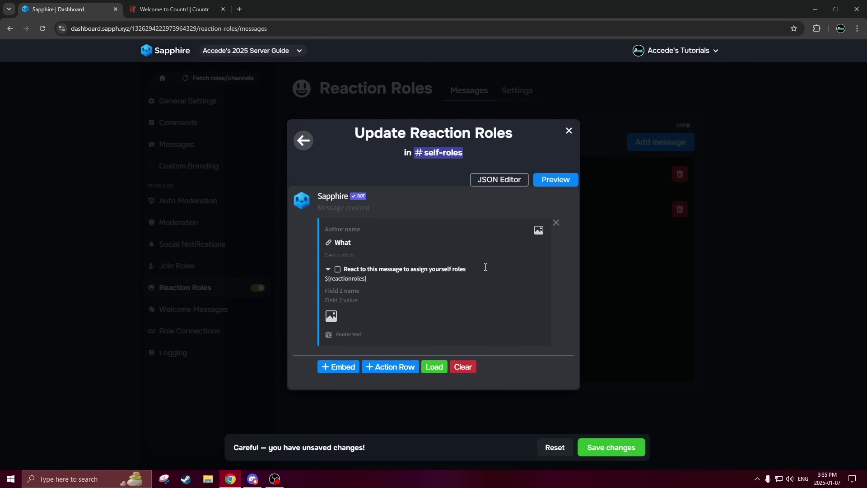
type(" Platform Are You On?")
Step: Set the platform embed's accent color to pink #ff00ae, save the changes and close the editor
left_click(318, 308)
left_click(461, 257)
mouse_move(499, 334)
left_mouse_down()
mouse_move(484, 340)
mouse_move(497, 336)
left_mouse_up()
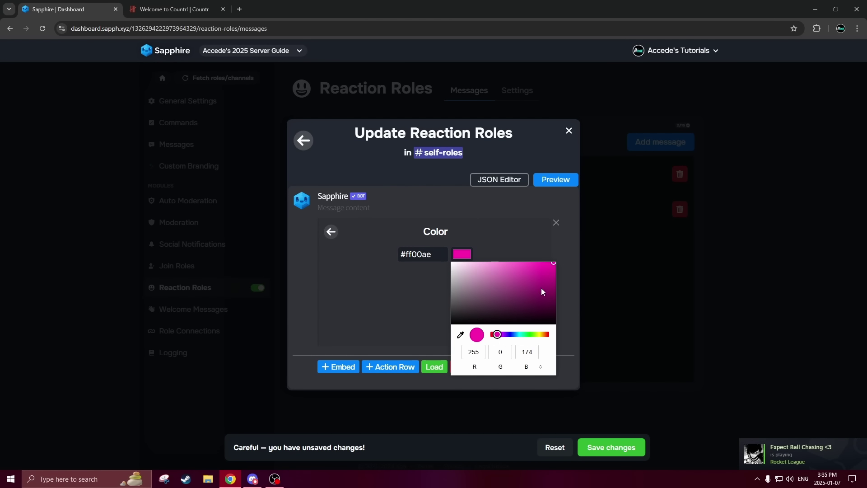
left_click(325, 248)
left_click(331, 232)
left_click(610, 447)
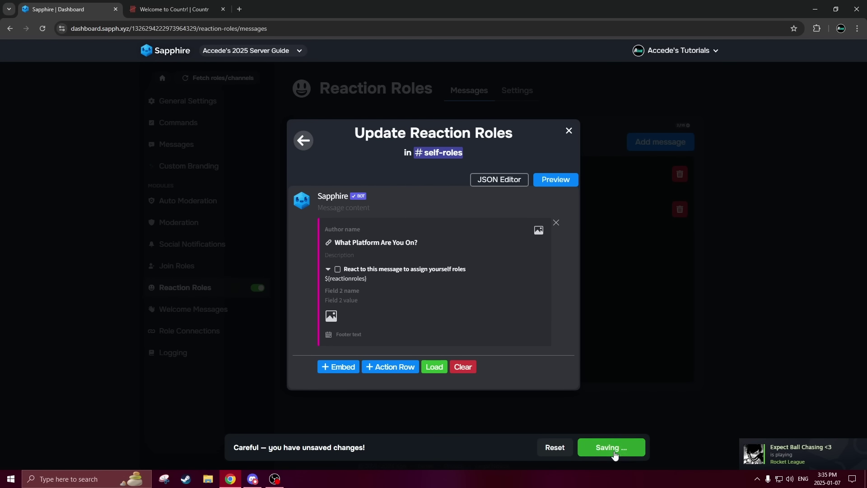
left_click(568, 131)
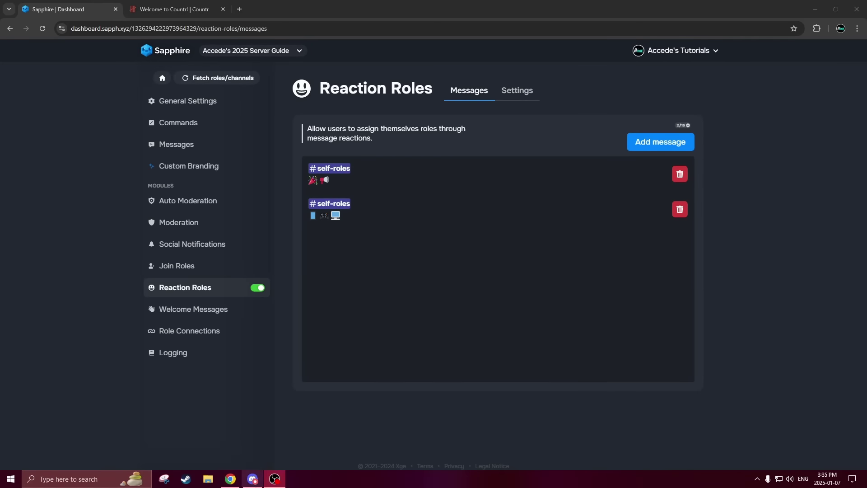
Step: Switch to Discord, react to the platform message with the phone, video game and computer emojis and check the server owner's profile roles
left_click(253, 479)
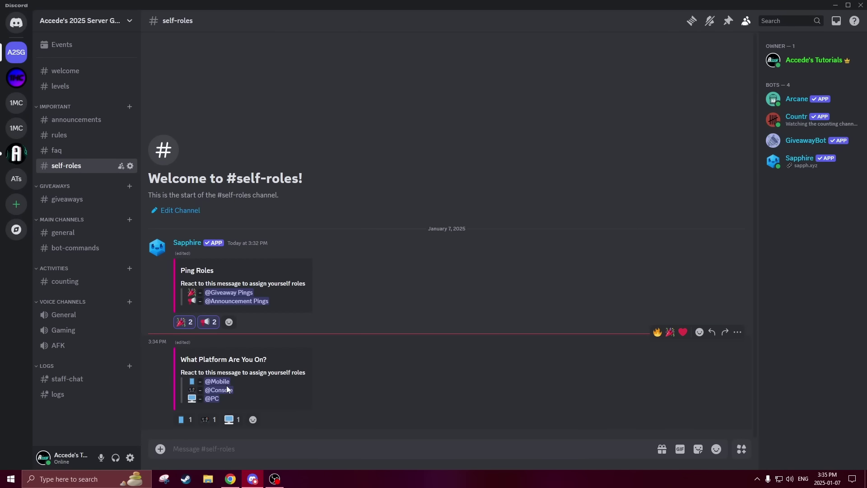
left_click(185, 419)
left_click(208, 420)
left_click(232, 420)
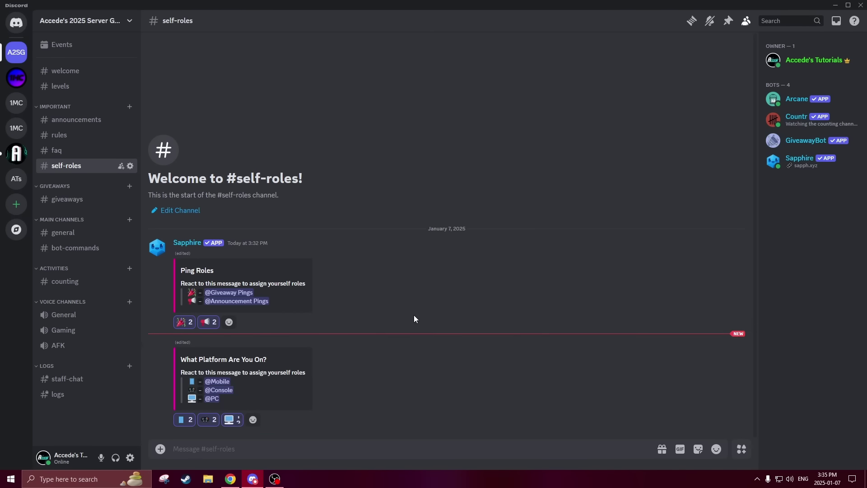
left_click(808, 60)
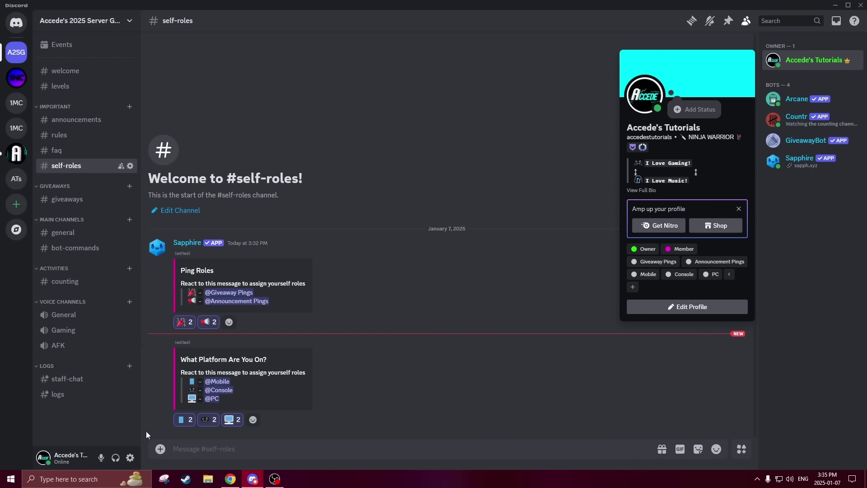
Step: Remove the phone reaction from the platform message and check the roles on the server owner's profile again
left_click(181, 420)
left_click(808, 61)
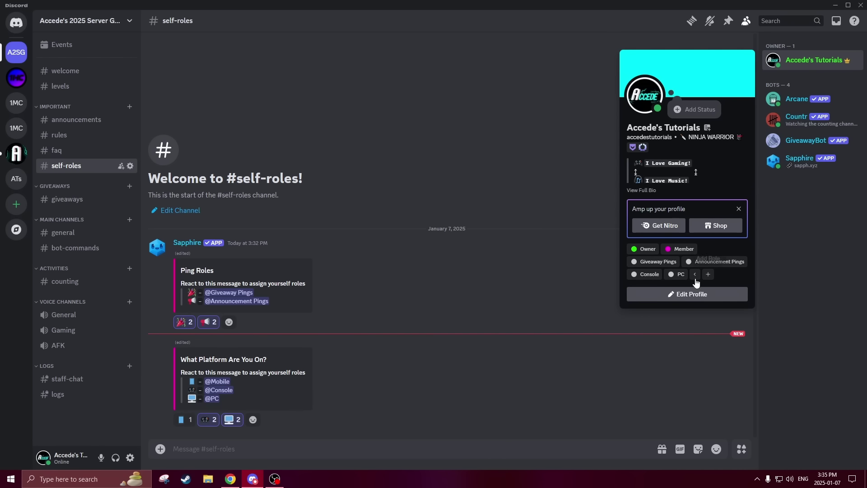
left_click(439, 377)
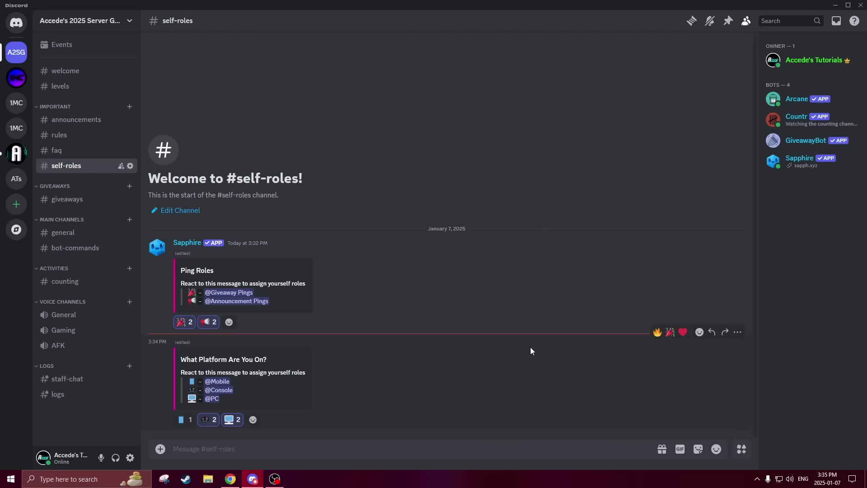
Step: Switch to the Sapphire dashboard and open the join messages settings of the Welcome Messages module
left_click(230, 478)
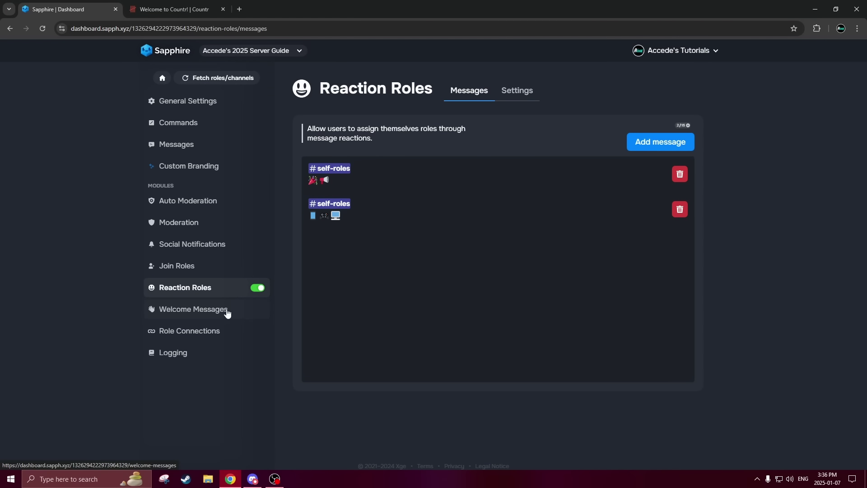
left_click(203, 312)
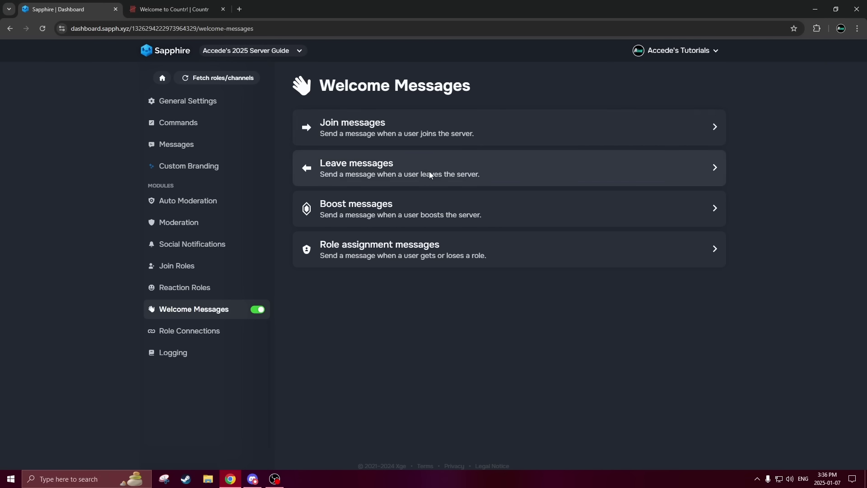
left_click(398, 126)
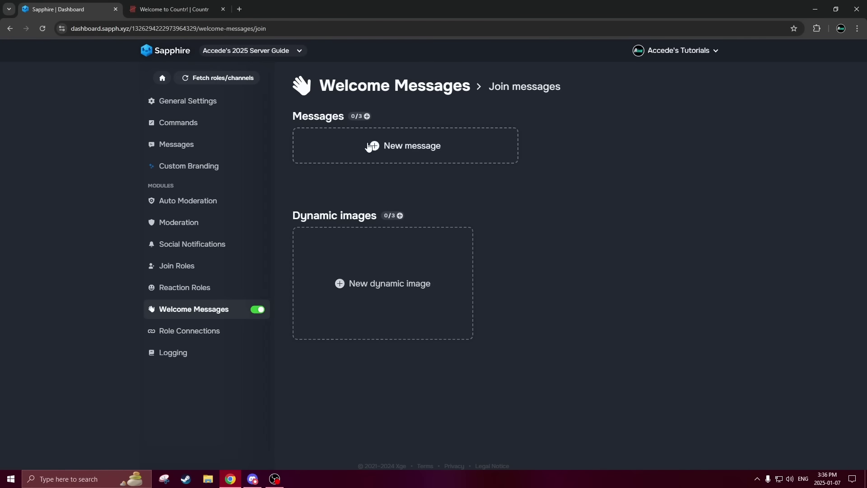
Step: Reload the join messages page, create a new server join message for the #welcome channel and continue to its styling
left_click(405, 147)
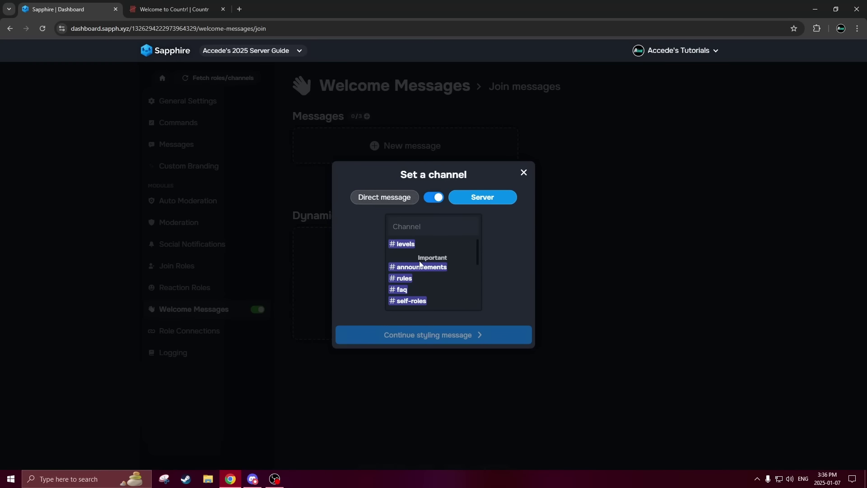
left_click(523, 173)
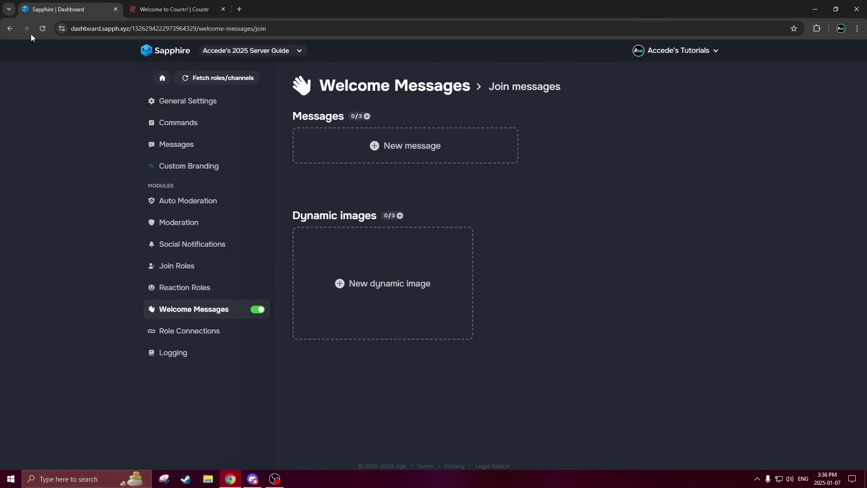
left_click(43, 29)
left_click(397, 149)
left_click(407, 245)
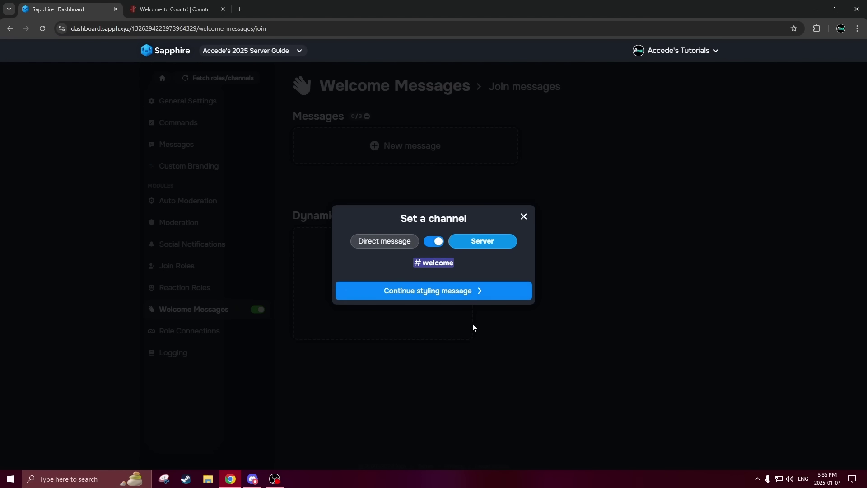
left_click(429, 291)
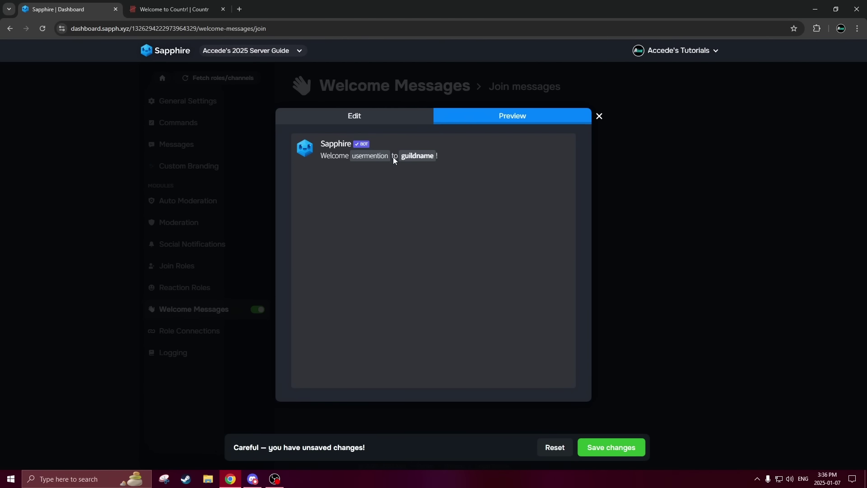
Step: Check the default join message in the edit and preview views, keep it without an embed, save the changes and close the editor
left_click(354, 116)
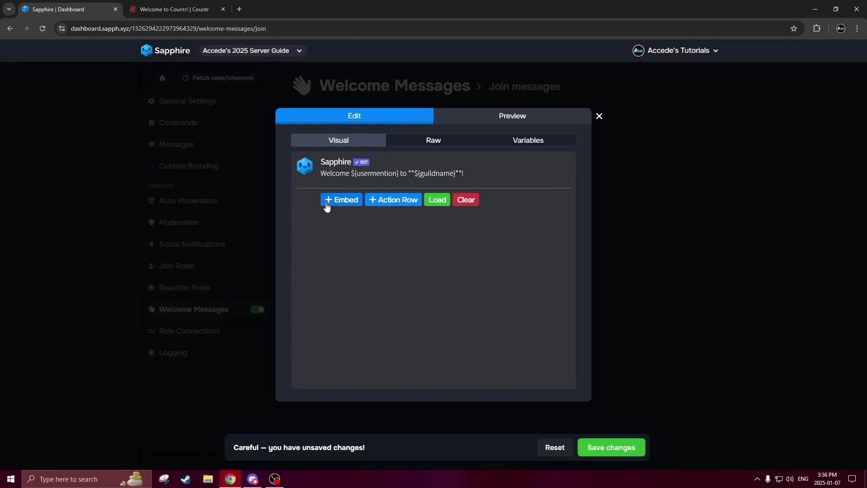
left_click(341, 200)
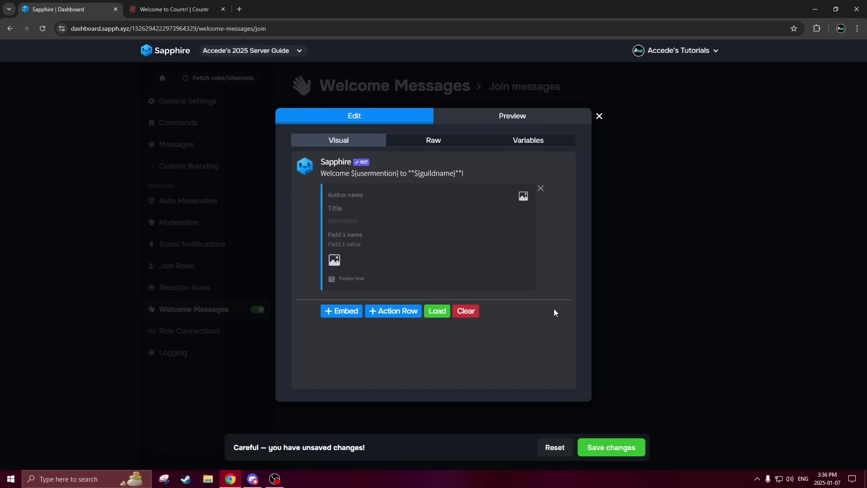
left_click(540, 187)
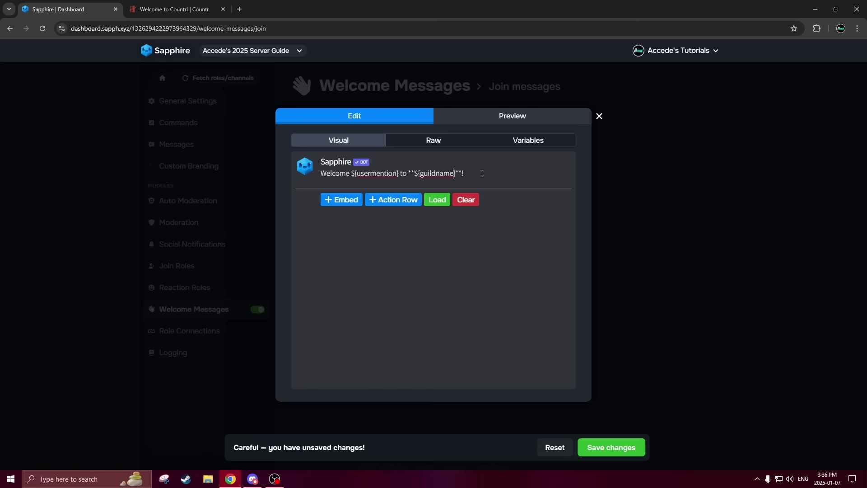
left_click(515, 116)
left_click(402, 119)
left_click(629, 448)
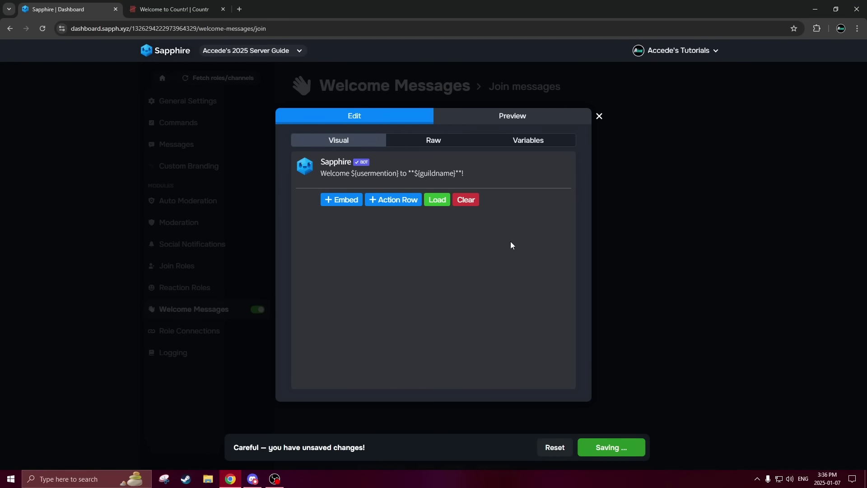
left_click(596, 119)
Step: Create a leave message for the #welcome channel with the default text, save it and return to the Welcome Messages overview
left_click(156, 308)
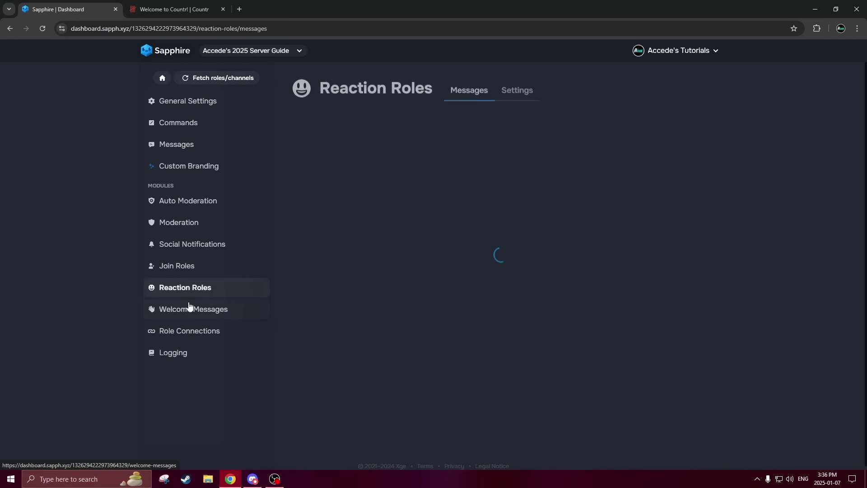
left_click(358, 172)
left_click(451, 153)
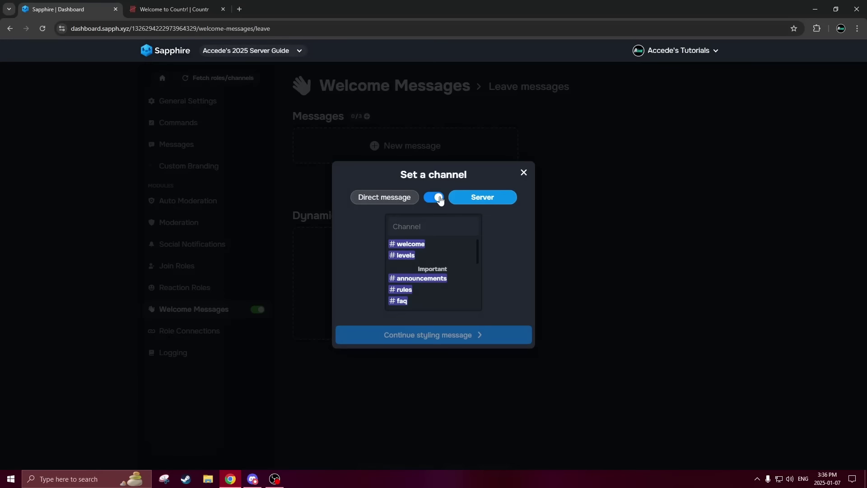
left_click(413, 248)
left_click(444, 291)
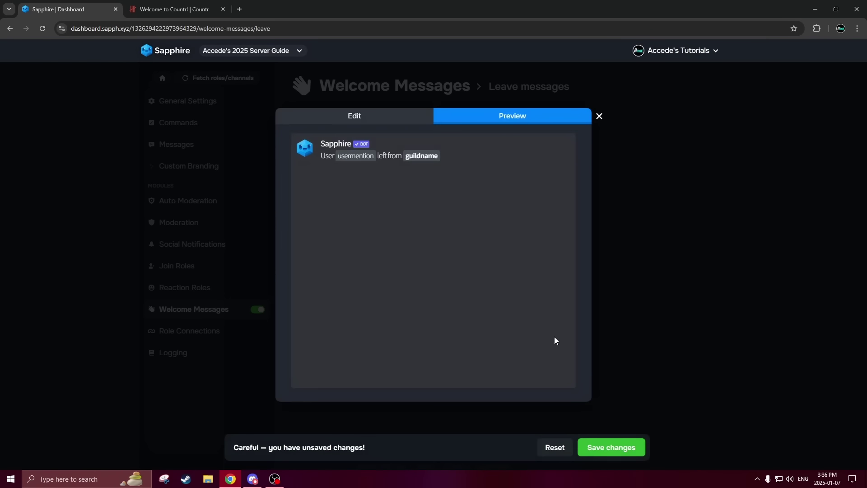
left_click(615, 449)
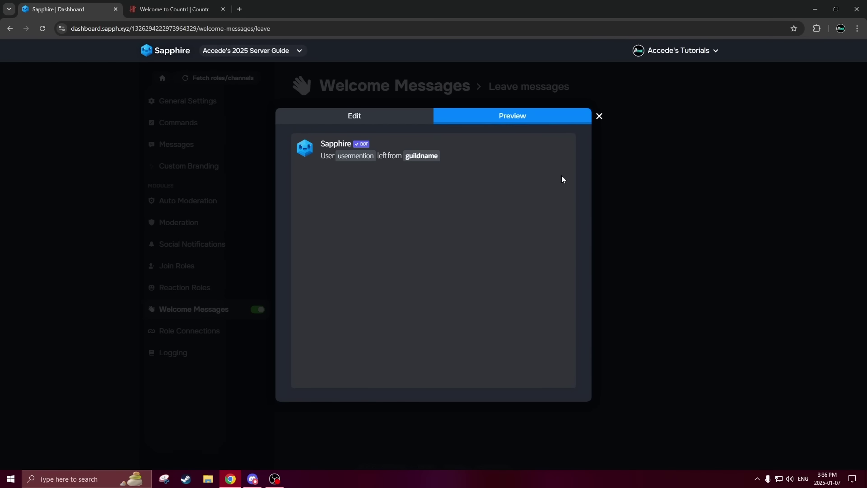
left_click(599, 116)
left_click(177, 311)
Step: Switch to Discord and look at the welcome and general channels
left_click(252, 478)
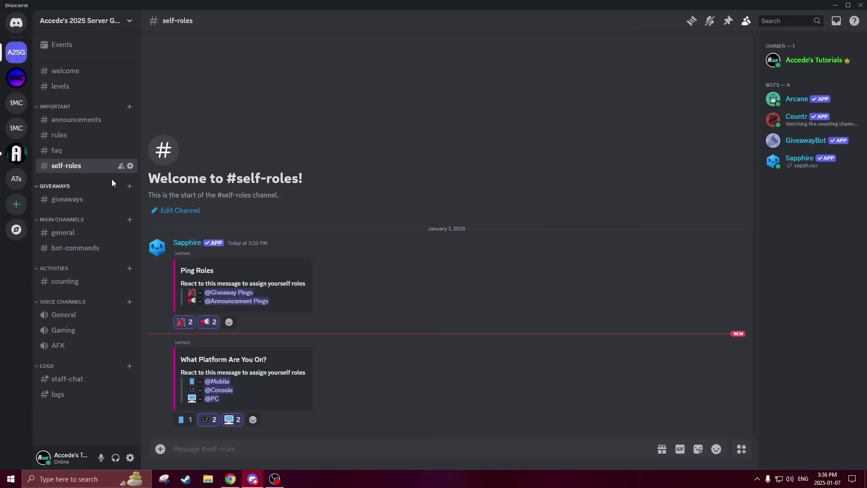
left_click(85, 72)
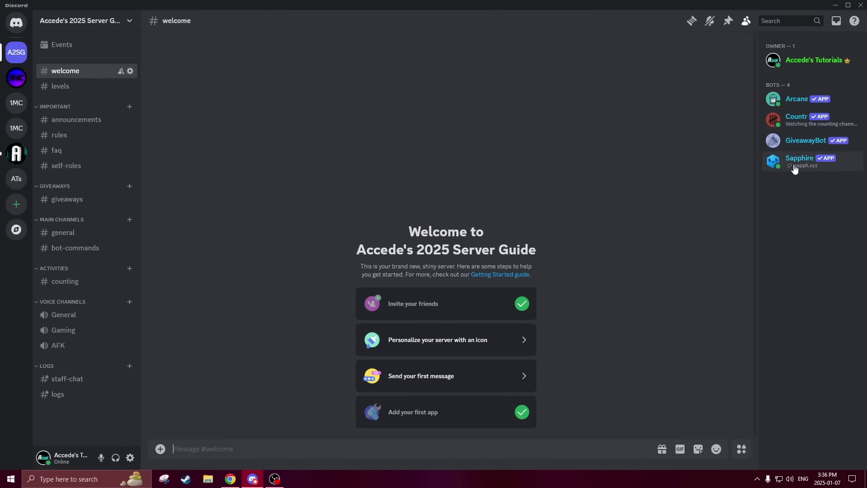
left_click(63, 232)
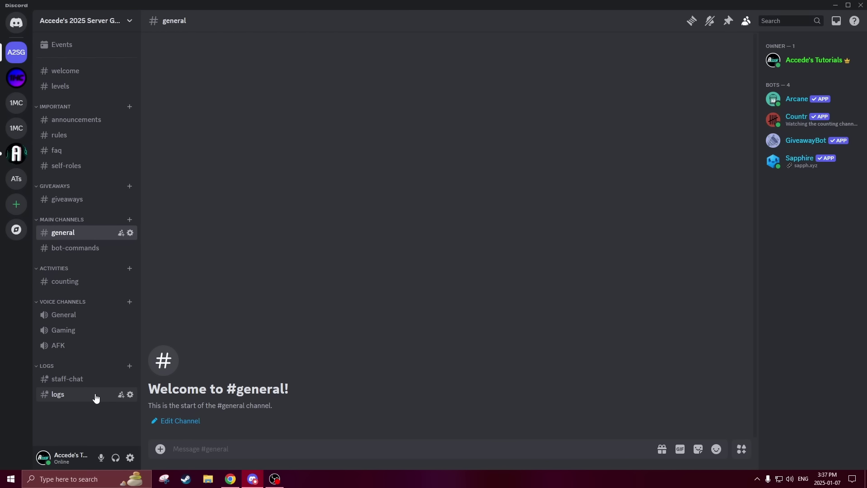
Step: Switch to the Sapphire dashboard, open the Logging module and inspect the log types in the Channels category
left_click(230, 478)
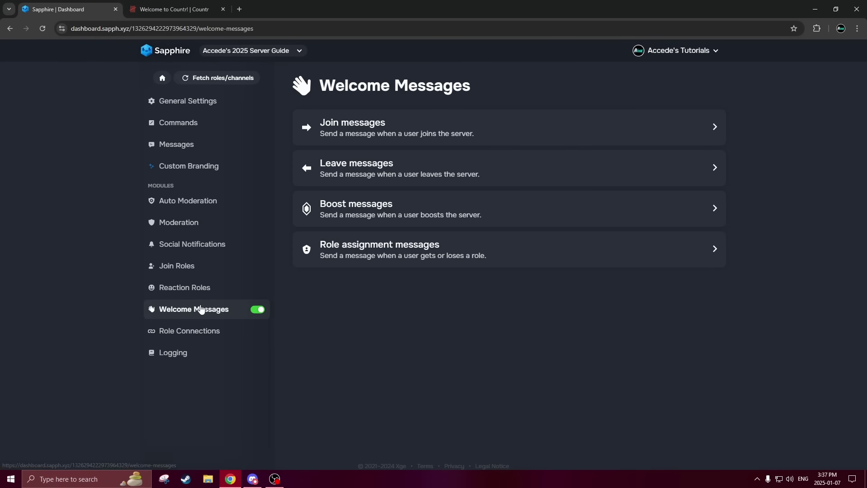
left_click(190, 359)
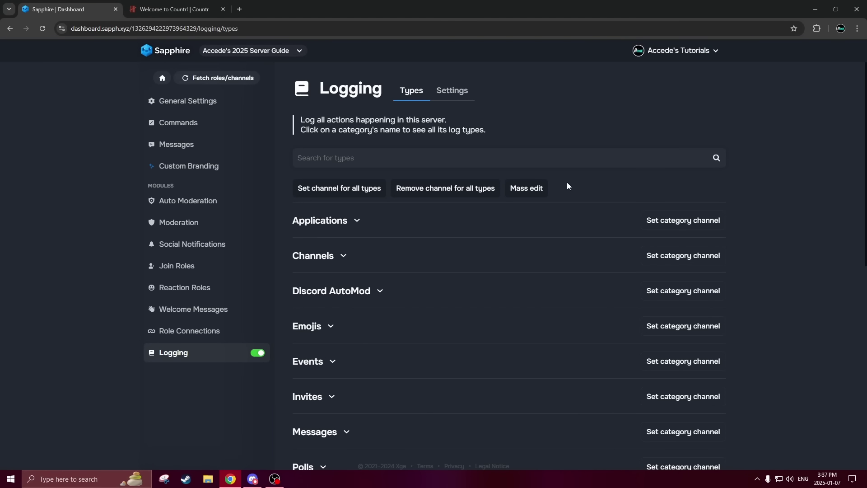
left_click(342, 257)
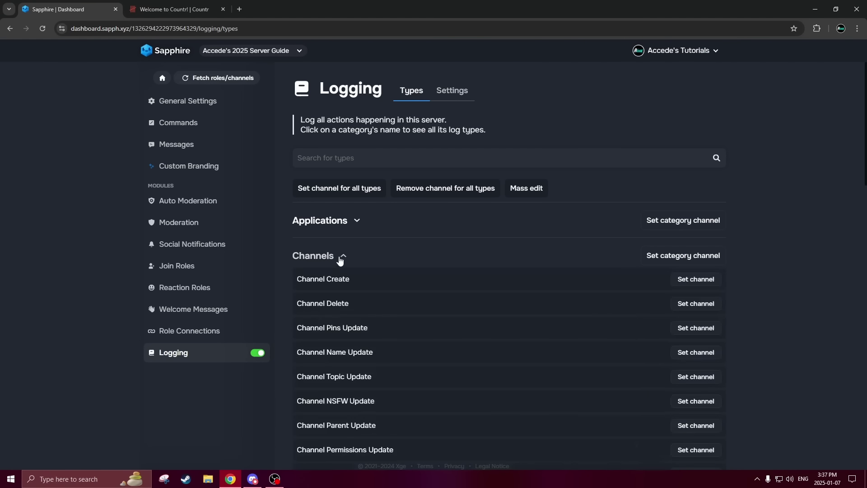
left_click(343, 257)
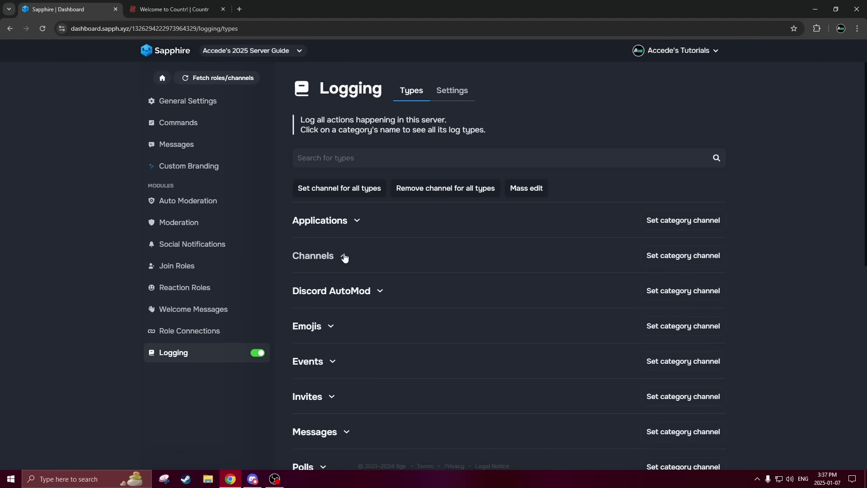
Step: Set #logs as the category channel for the Applications and Channels log types
left_click(682, 220)
scroll(414, 272, "down", 3)
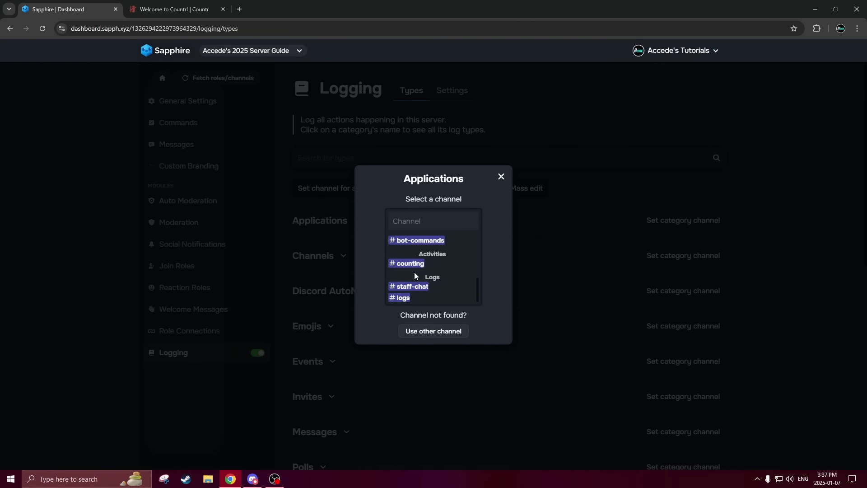
left_click(401, 296)
left_click(683, 256)
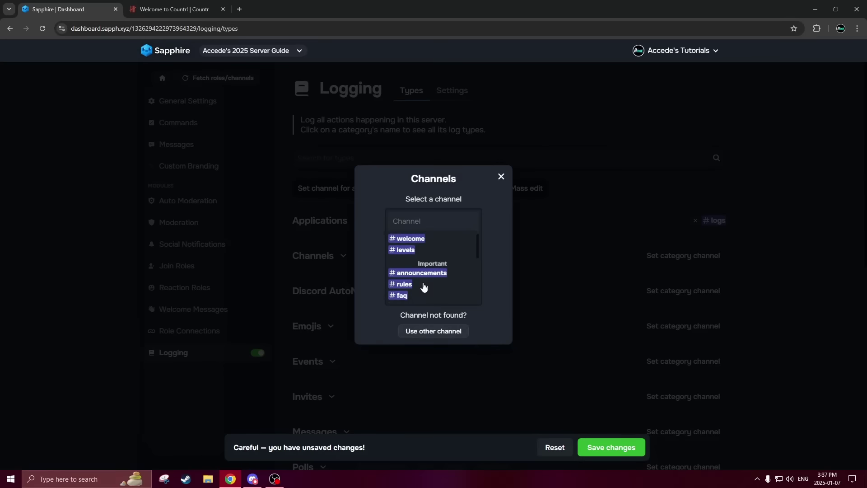
scroll(421, 287, "down", 3)
left_click(399, 296)
Step: Set #logs as the category channel for the Roles and Server log types
scroll(402, 279, "down", 3)
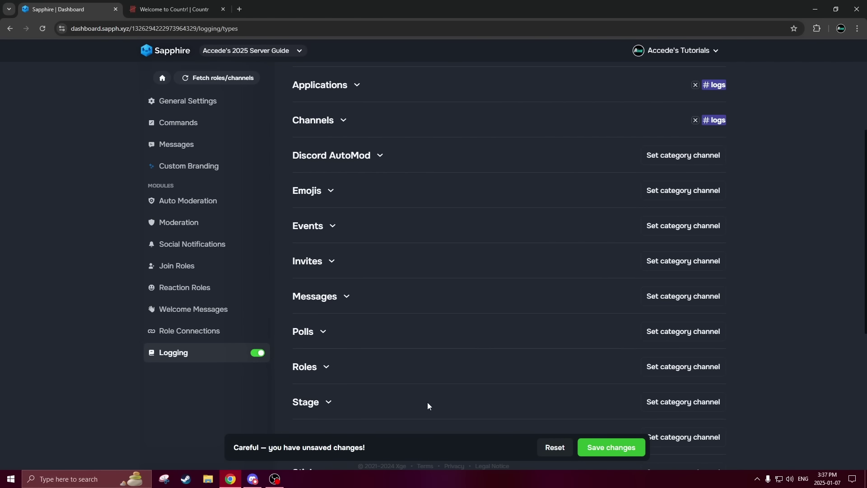
left_click(683, 366)
scroll(451, 287, "down", 3)
left_click(399, 296)
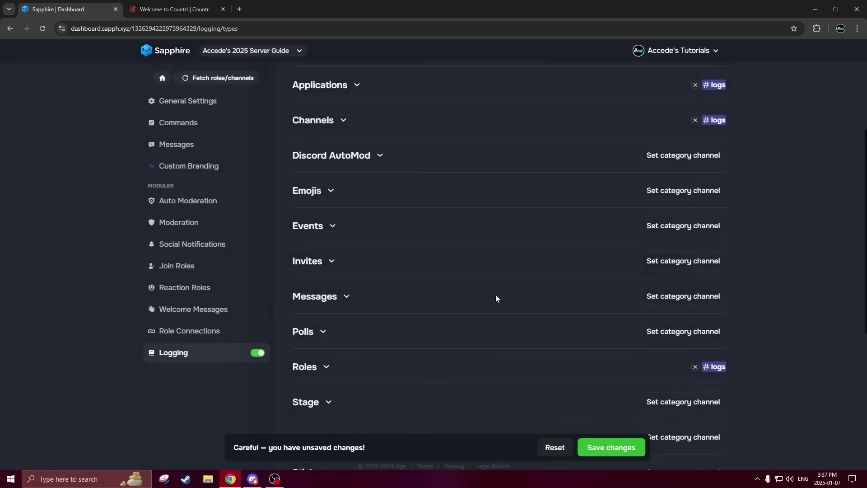
scroll(451, 298, "down", 3)
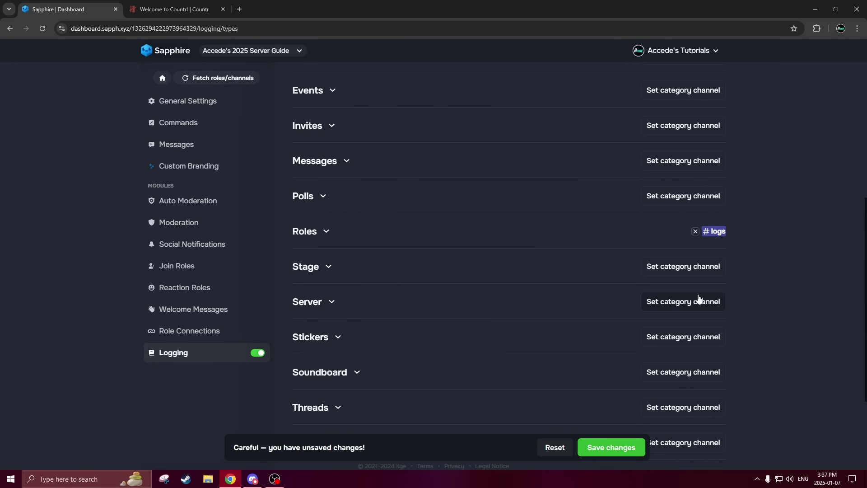
left_click(683, 301)
scroll(420, 271, "down", 3)
left_click(400, 297)
Step: Set #logs as the category channel for the Users and Voice log types and save the logging changes
scroll(564, 303, "down", 3)
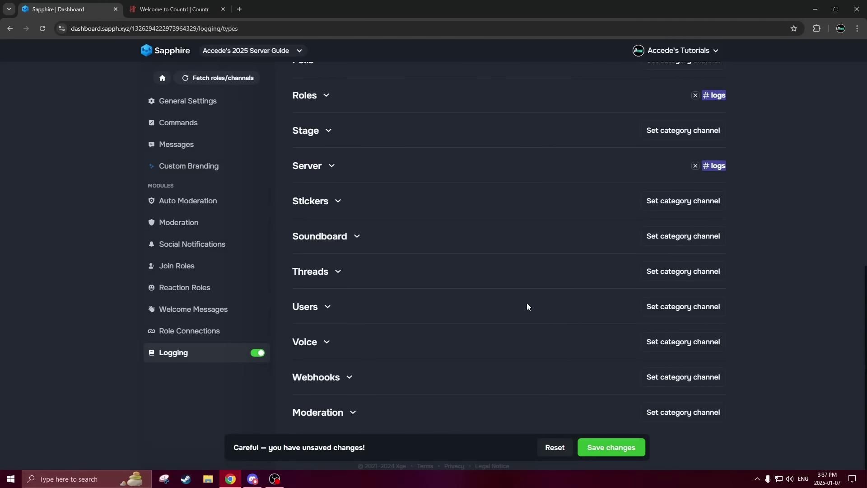
left_click(691, 307)
scroll(420, 271, "down", 3)
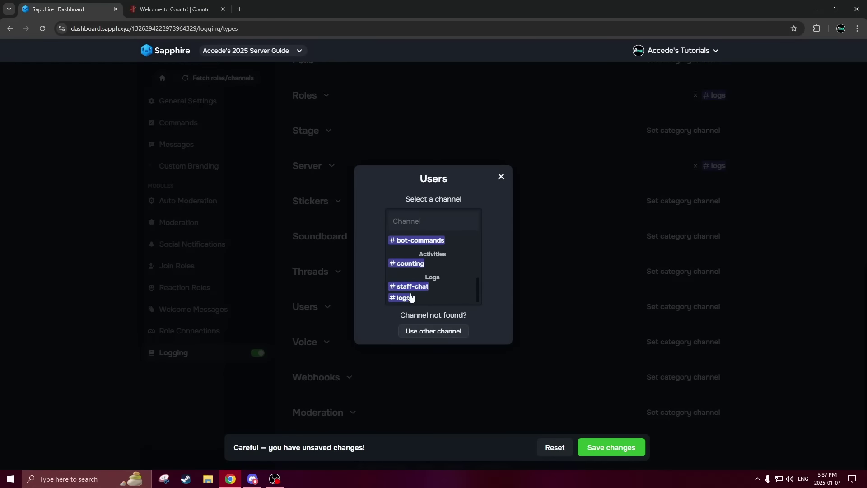
left_click(401, 296)
scroll(420, 270, "down", 3)
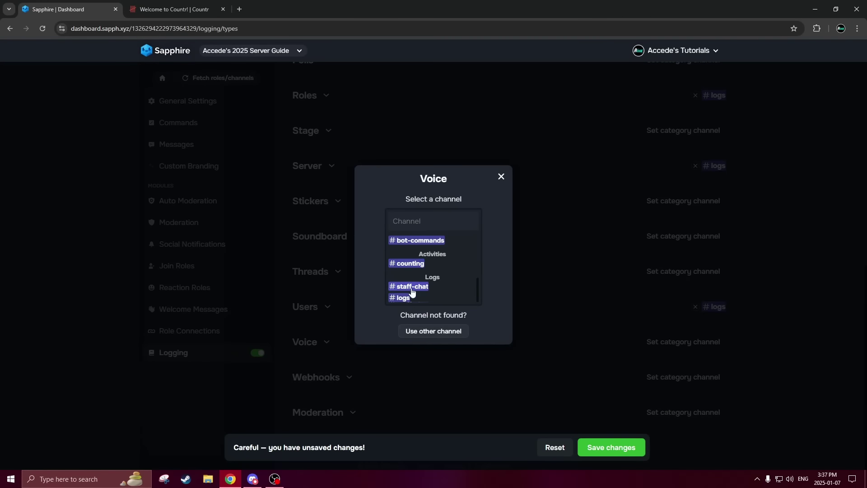
left_click(407, 294)
left_click(625, 444)
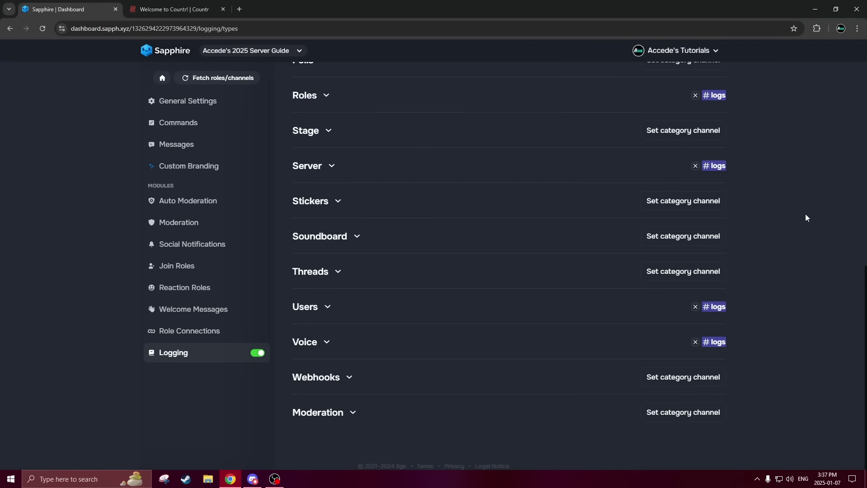
scroll(806, 218, "up", 9)
Step: Switch to Discord, create a new role in the server settings to test the logging and close the settings
left_click(252, 479)
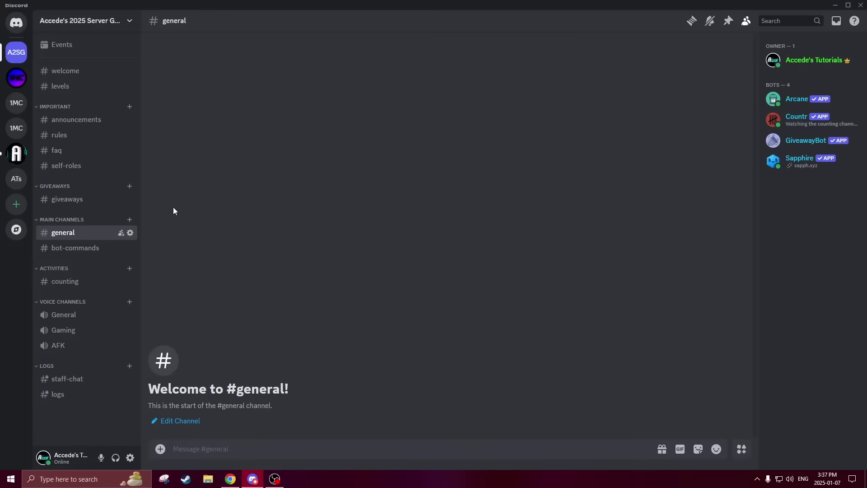
left_click(88, 20)
left_click(108, 80)
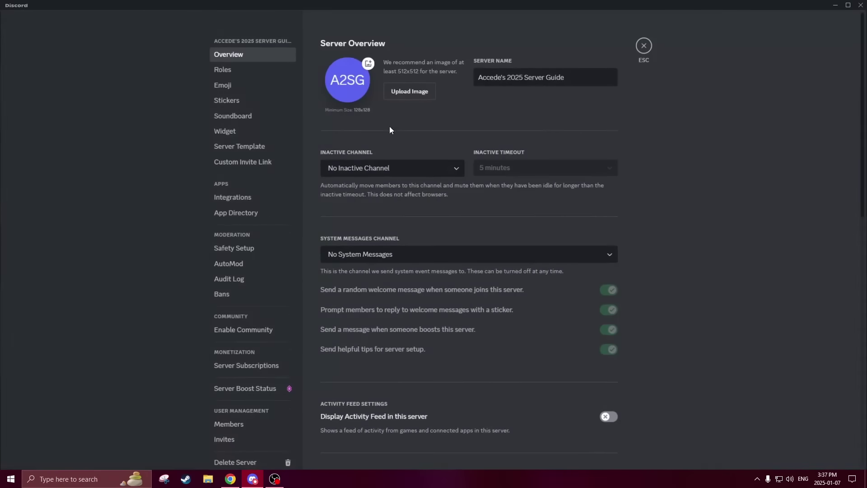
left_click(222, 69)
left_click(594, 126)
left_click(643, 45)
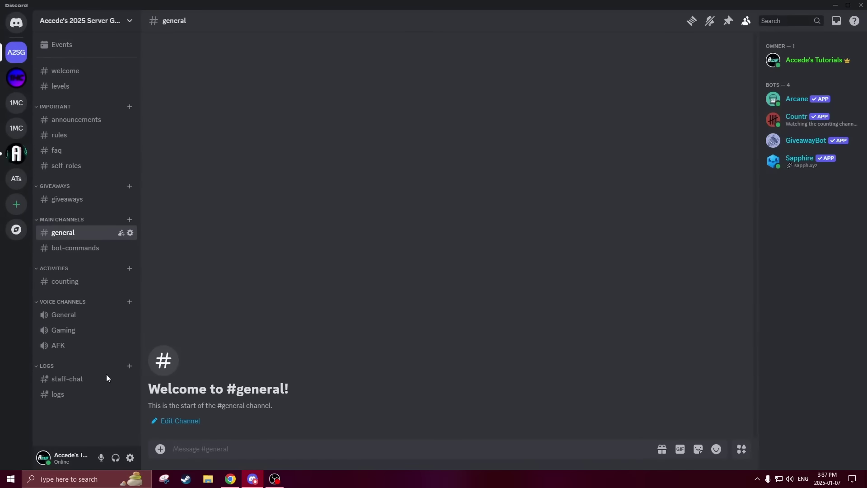
Step: Open the logs channel and examine the role creation entry, including the role's ID
left_click(63, 393)
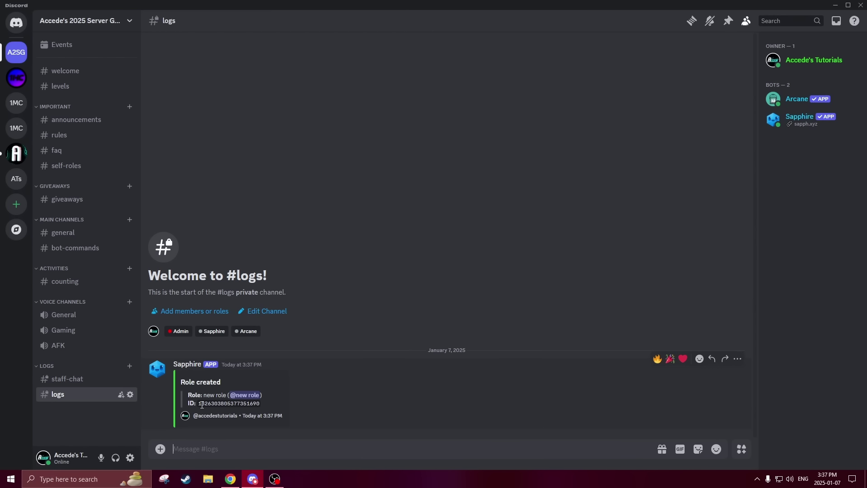
left_click_drag(199, 404, 278, 408)
left_click(263, 404)
Step: Switch to the Sapphire dashboard and open the advanced auto moderation settings of the Auto Moderation module
key("alt+Tab")
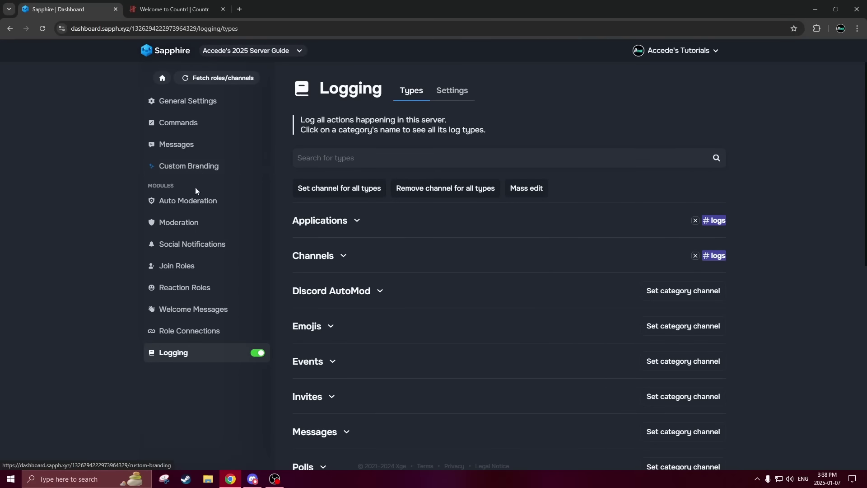
left_click(186, 199)
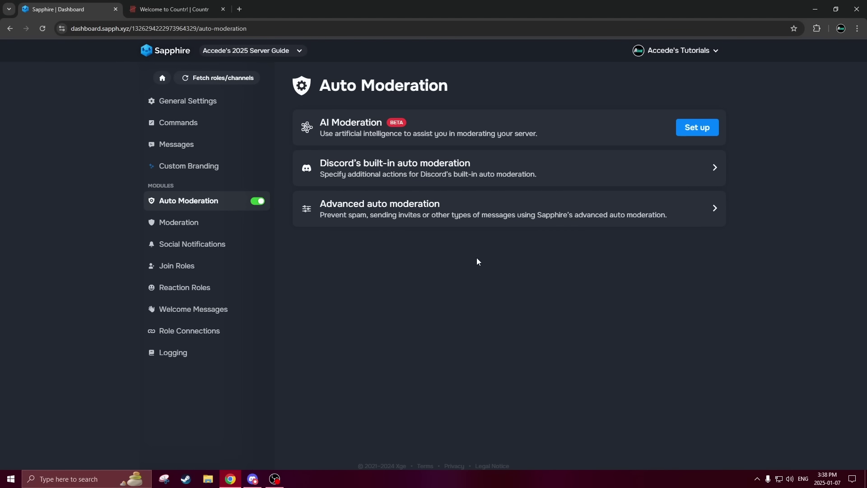
left_click(497, 206)
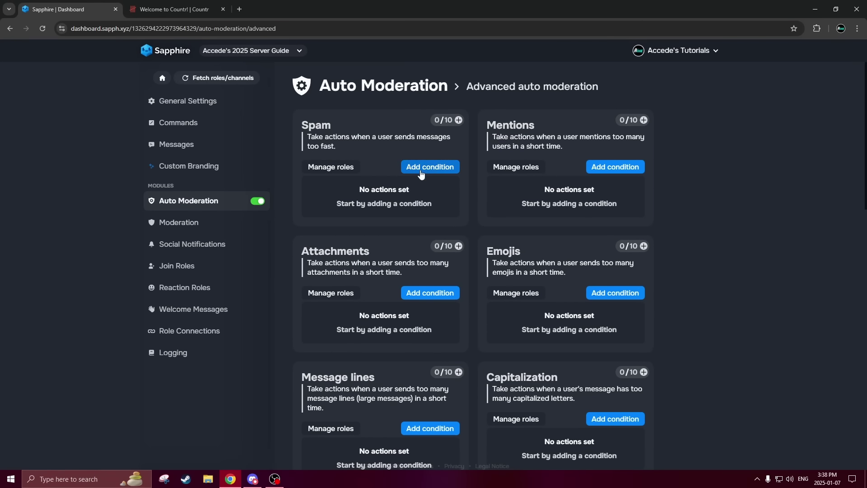
Step: Add a spam condition for 3 messages in 5 seconds with a Delete messages action set to Delete all, and save the changes
left_click(455, 168)
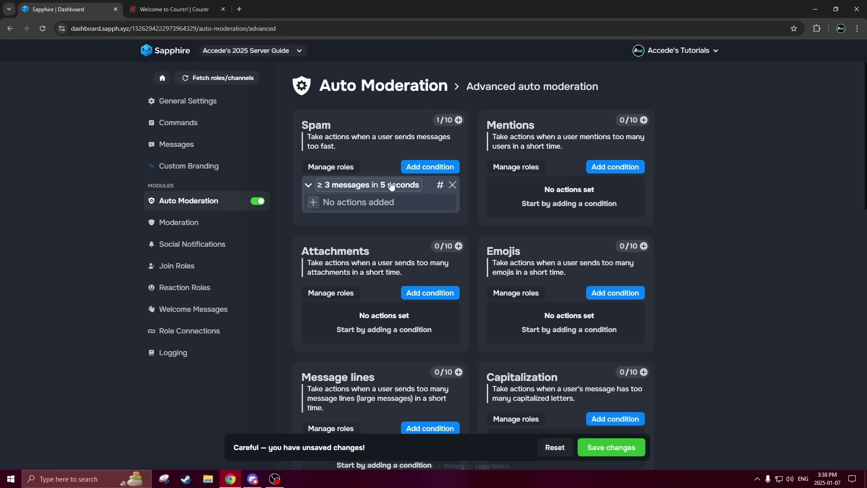
left_click(330, 200)
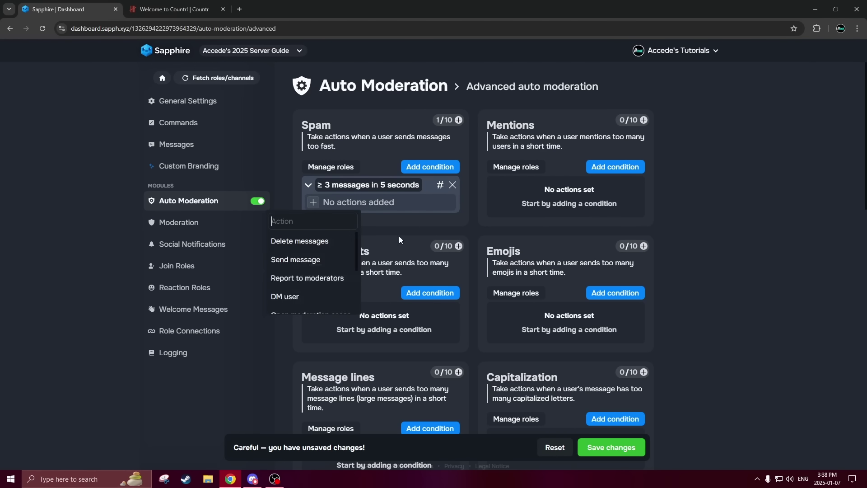
left_click(307, 241)
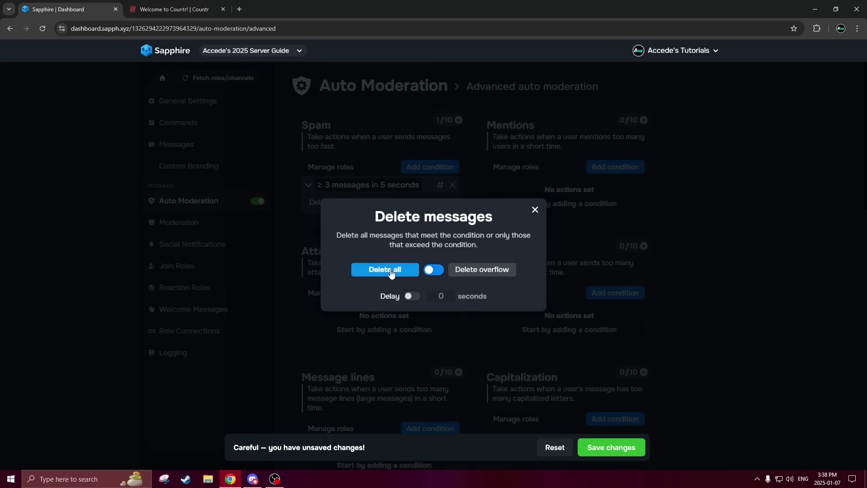
left_click(535, 210)
left_click(611, 447)
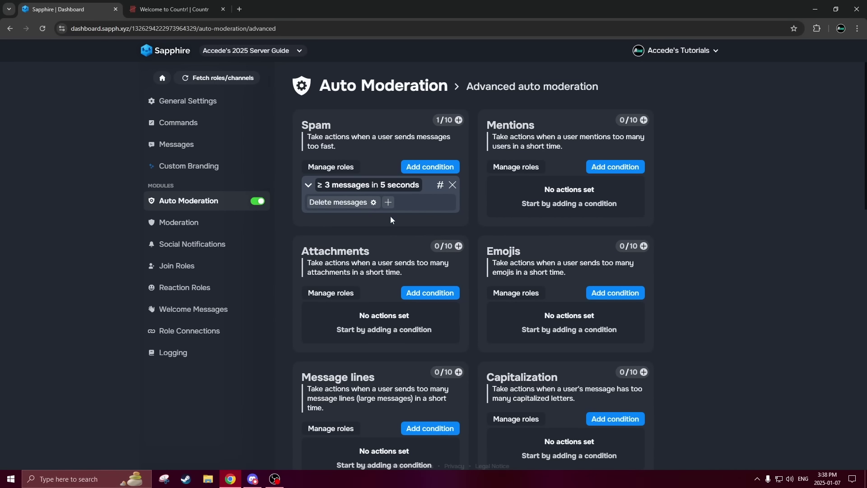
left_click(184, 225)
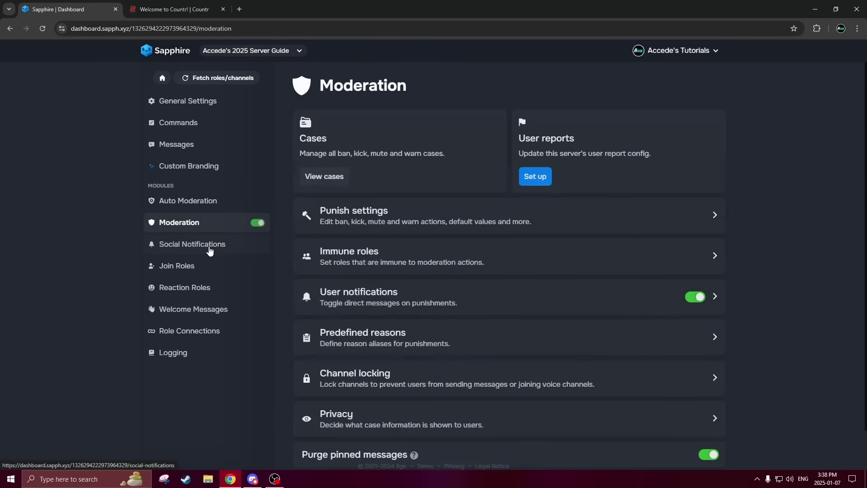
left_click(194, 201)
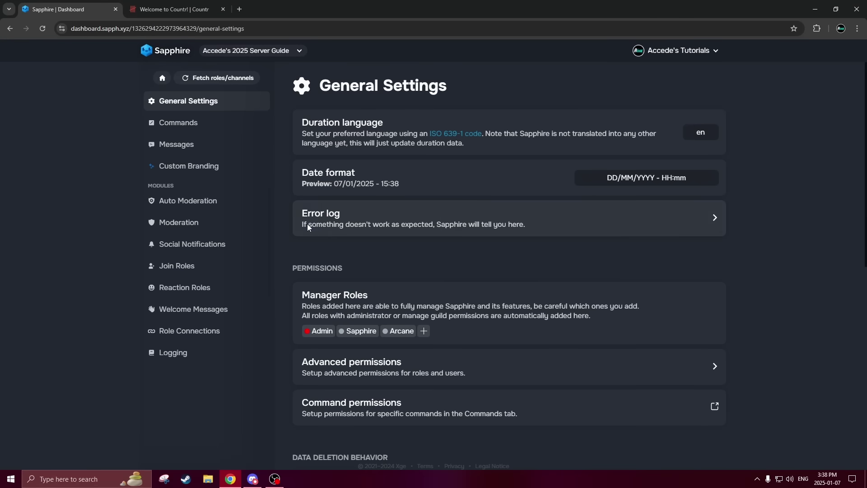
left_click(172, 9)
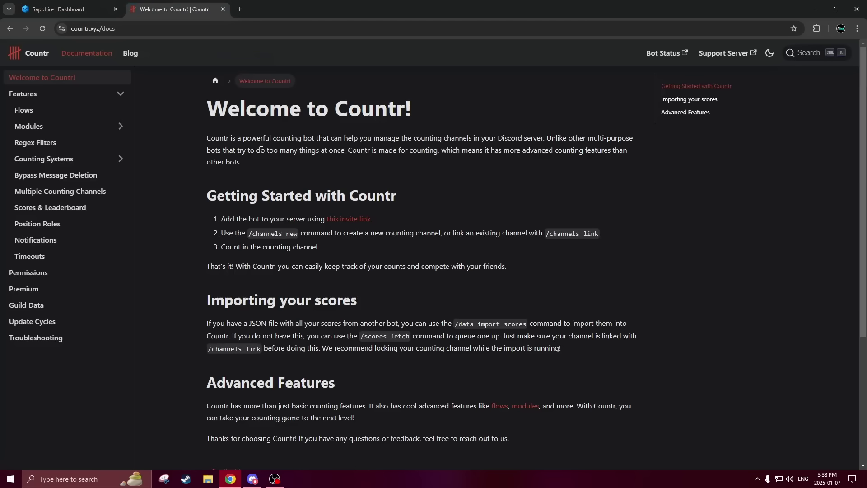
left_click(68, 9)
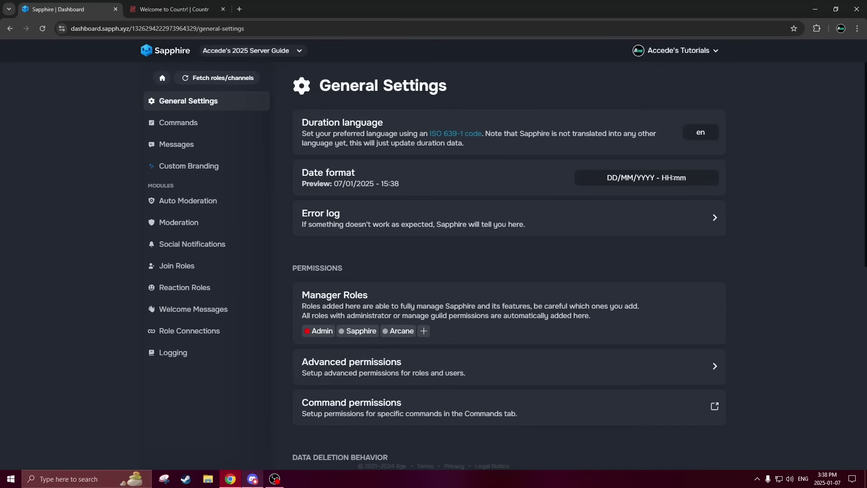
Step: Switch to Discord and run Countr's /channels new command in the bot-commands channel with the name Counting
left_click(252, 479)
left_click(100, 232)
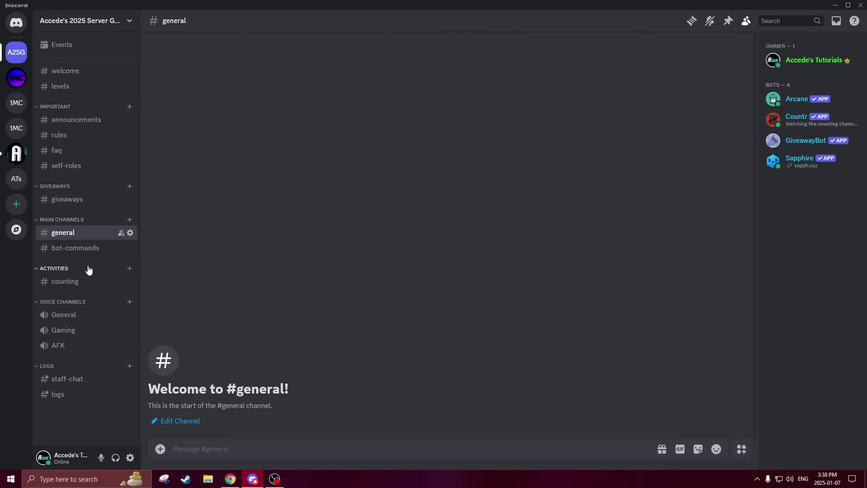
left_click(87, 247)
type("/")
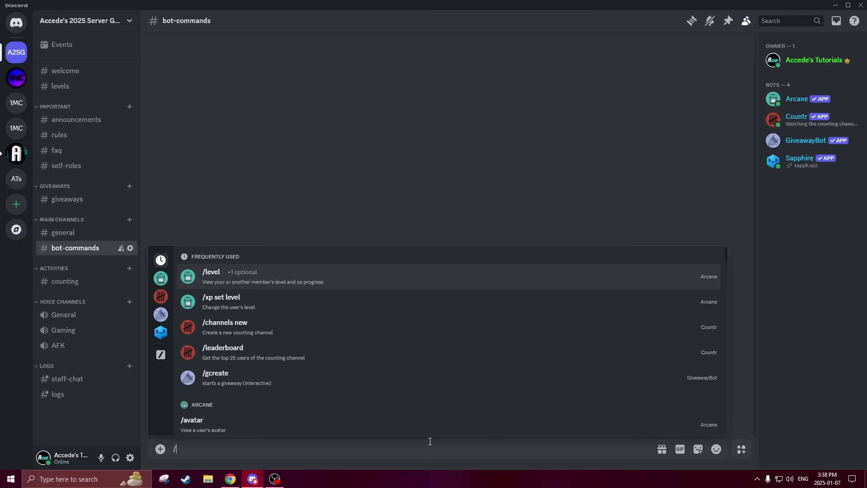
left_click(260, 329)
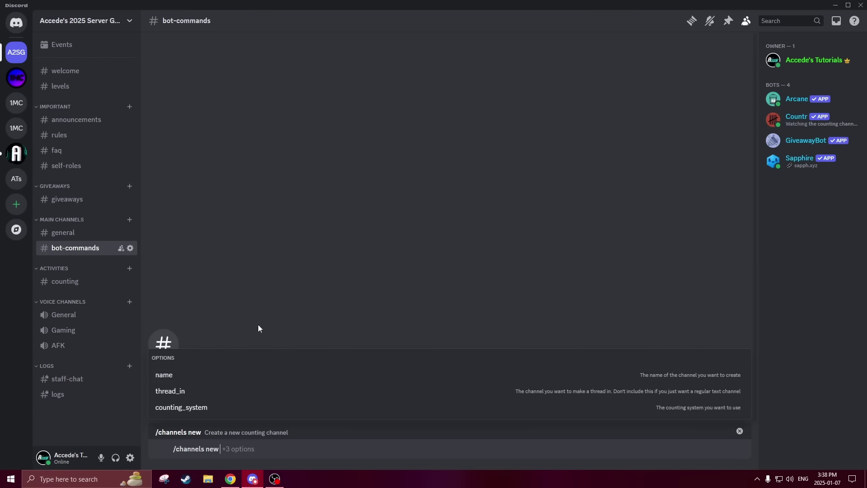
left_click(210, 376)
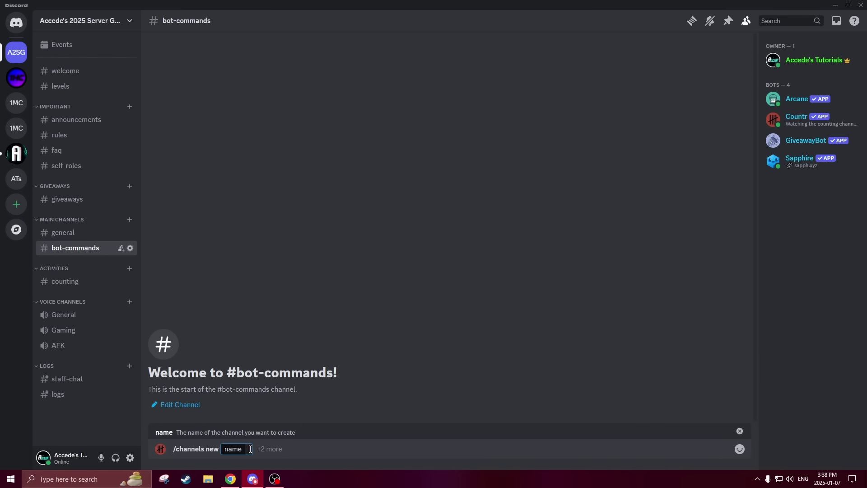
type("X")
key("BackSpace")
type("Counting")
key("Return")
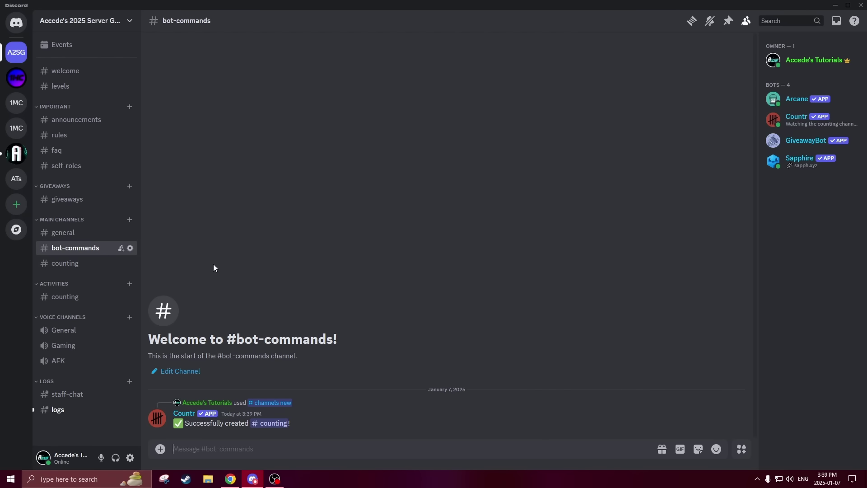
Step: Delete the old counting channel under Activities and move the newly created counting channel into that category
right_click(83, 297)
left_click(112, 440)
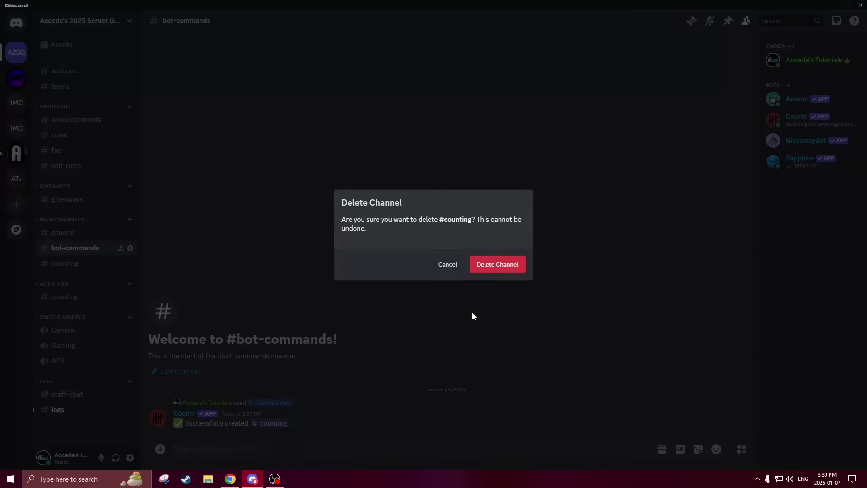
key("Return")
left_click_drag(70, 262, 79, 292)
Step: Open the new counting channel and send the message 1 to start the count
left_click(81, 280)
left_click(83, 250)
left_click(83, 281)
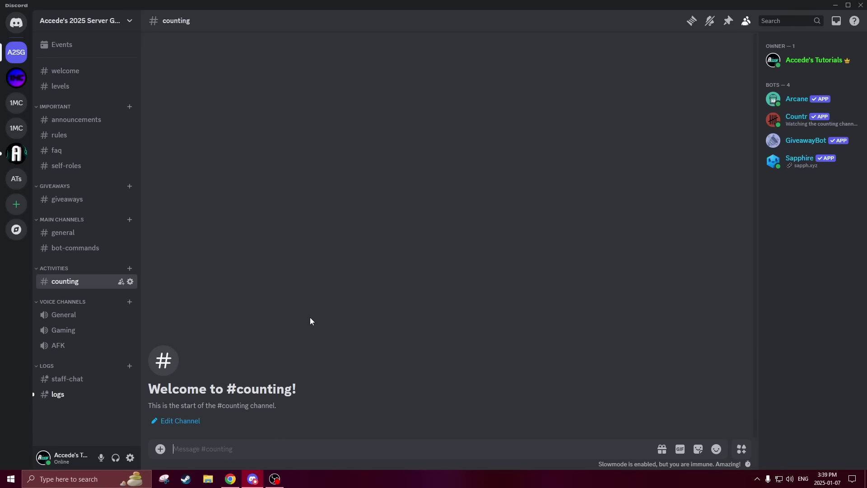
type("1")
key("Return")
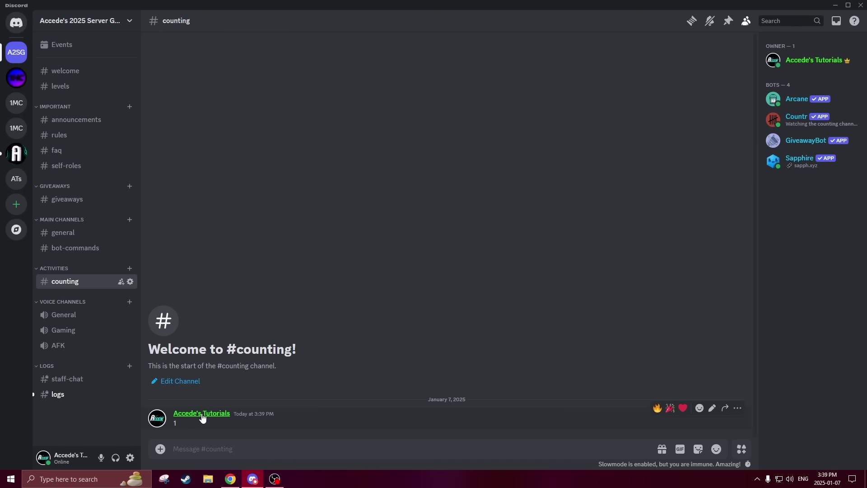
Step: Review the newest entries in the logs channel and return to the general channel
left_click(54, 394)
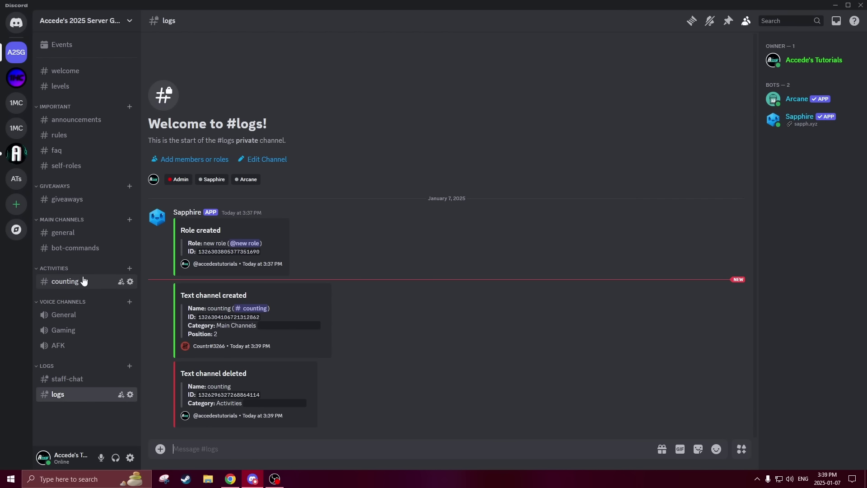
left_click(84, 281)
left_click(93, 248)
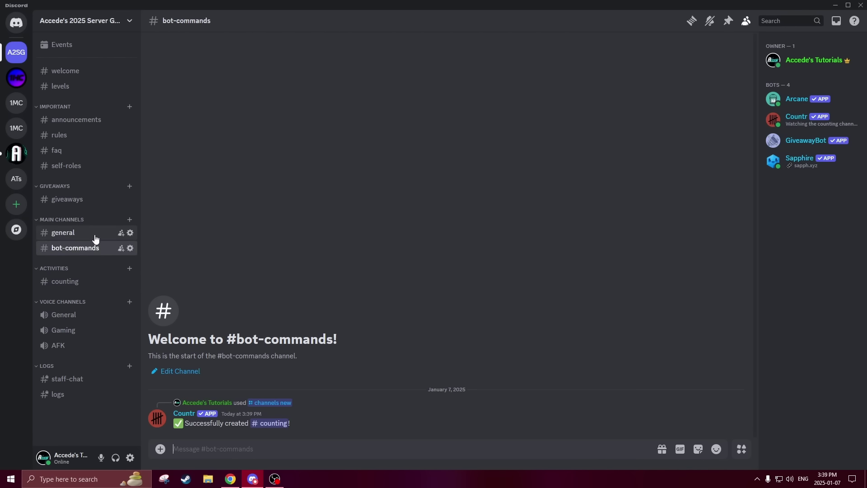
left_click(94, 234)
Step: Switch to the Arcane dashboard, open the A2SG server and disable Youtube Notifications, Custom Commands, Moderation and Role Management
key("alt+Tab")
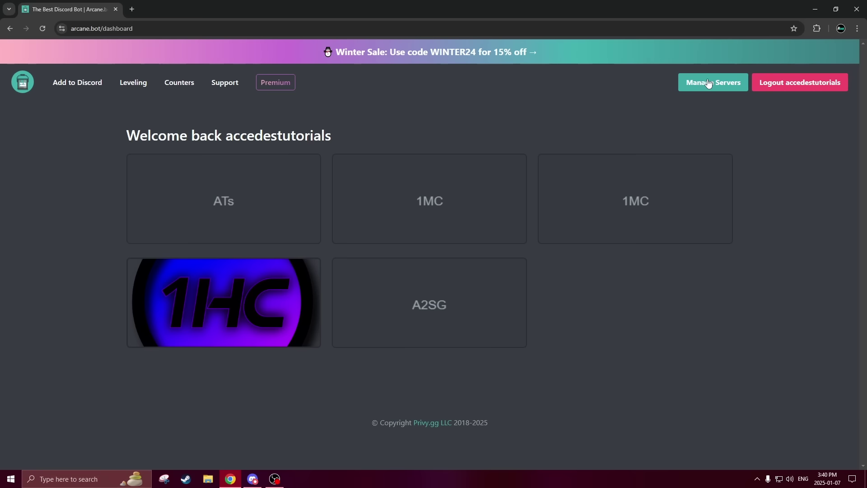
left_click(445, 314)
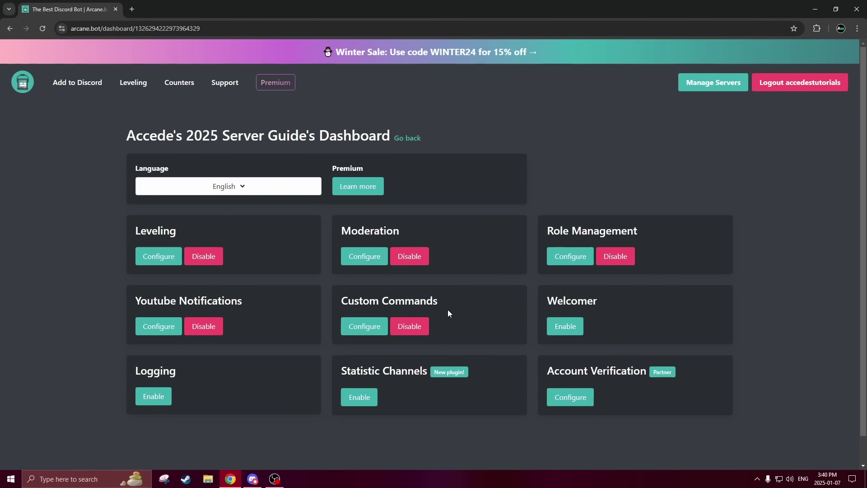
left_click(203, 326)
left_click(311, 270)
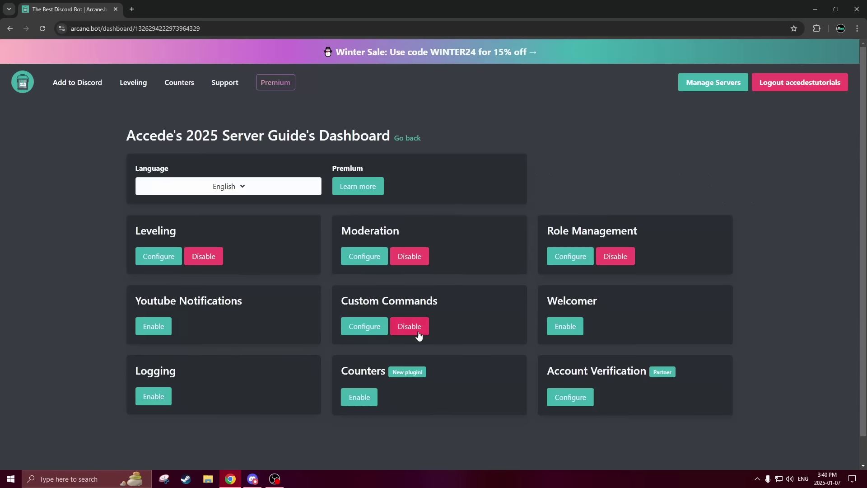
left_click(411, 326)
left_click(324, 269)
left_click(395, 256)
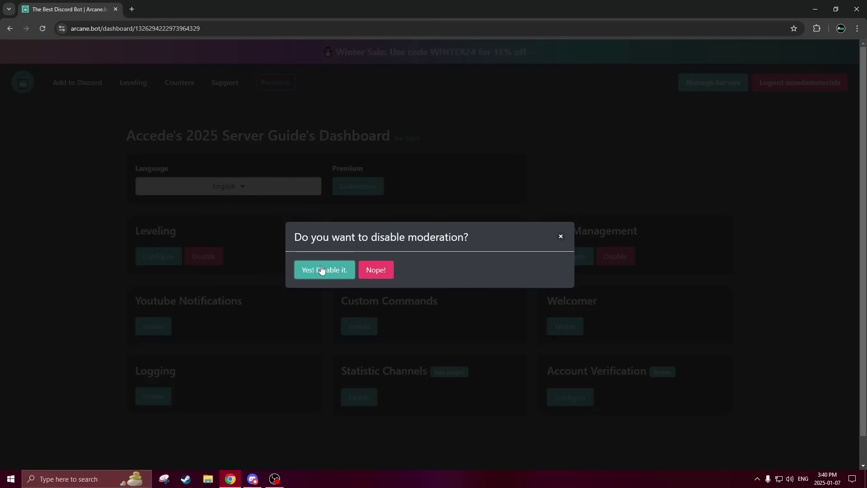
left_click(325, 269)
left_click(615, 256)
left_click(351, 273)
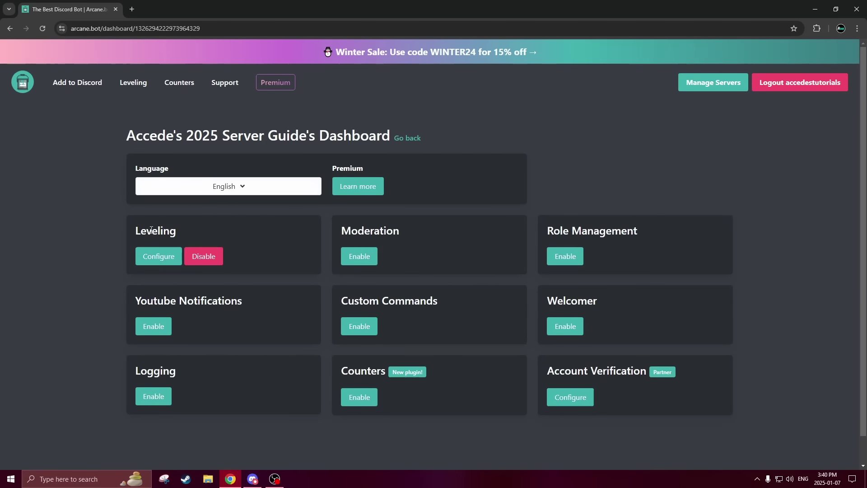
Step: Open the Leveling configuration and set the levelup message channel to #levels
left_click(158, 255)
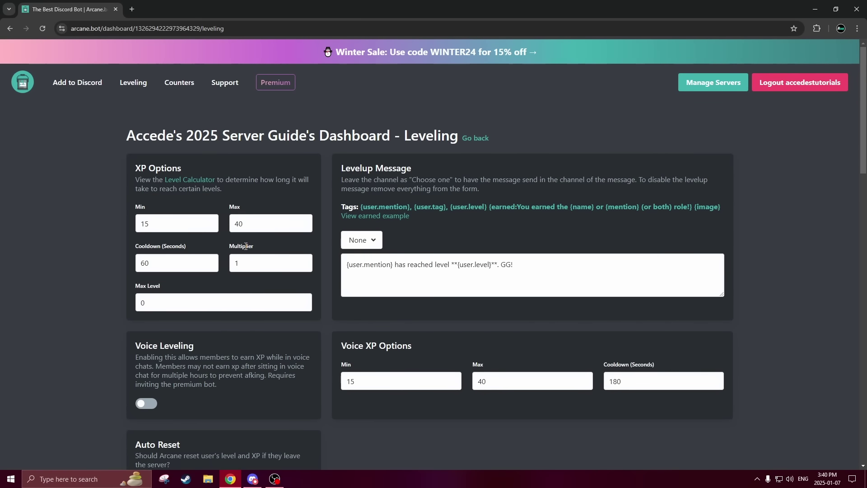
scroll(317, 240, "down", 7)
scroll(322, 241, "up", 7)
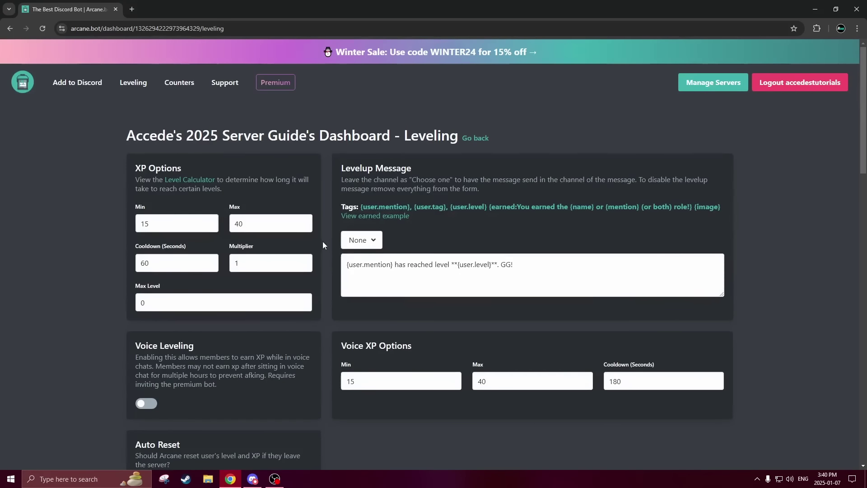
left_click(361, 239)
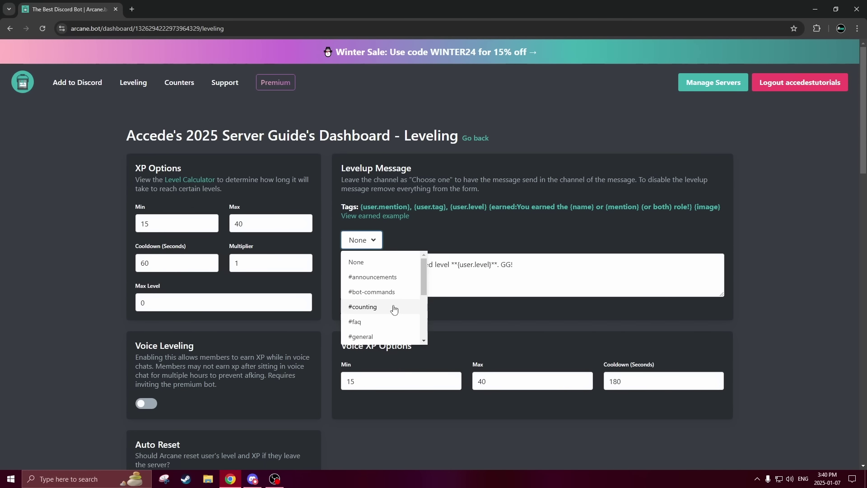
scroll(389, 304, "down", 2)
left_click(374, 287)
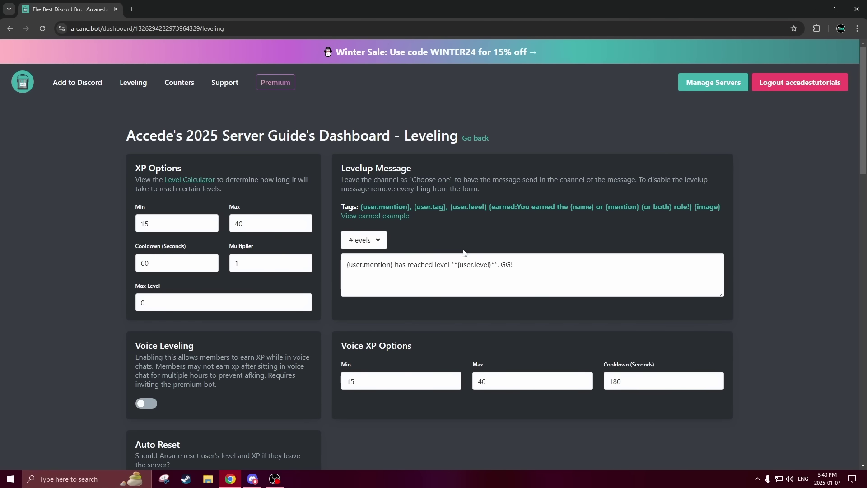
Step: Add a role reward that gives the Level 1 role at level 1
scroll(505, 256, "down", 1)
scroll(501, 256, "down", 8)
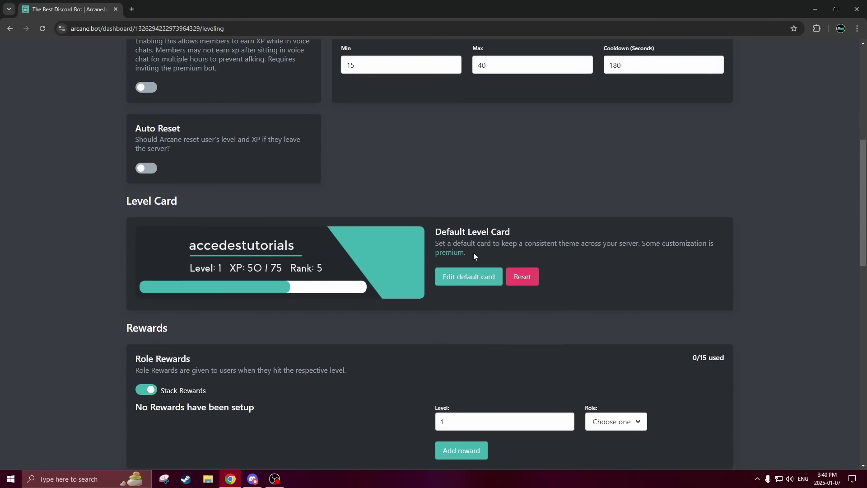
scroll(465, 253, "down", 5)
scroll(497, 262, "up", 3)
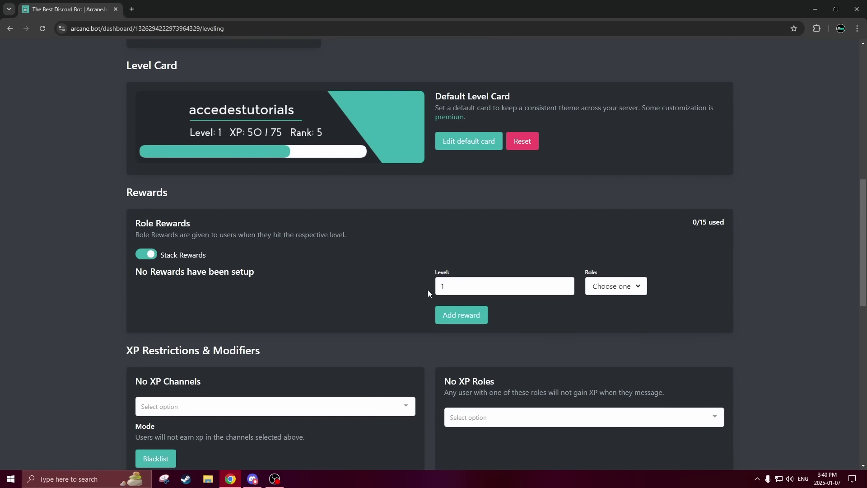
left_click(632, 286)
scroll(609, 350, "down", 2)
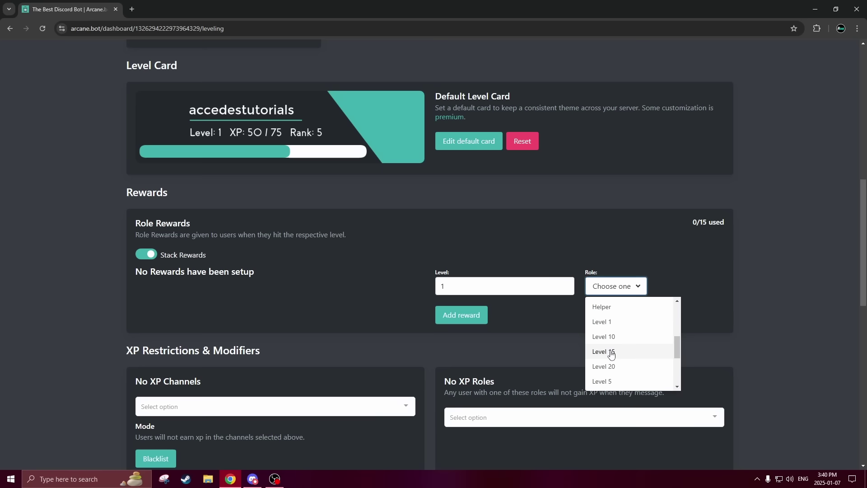
left_click(605, 320)
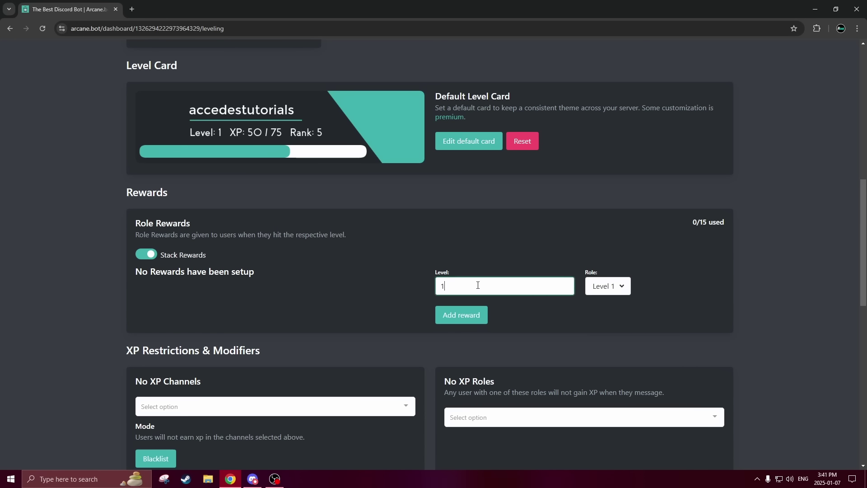
left_click(466, 316)
Step: Add a role reward that gives the Level 5 role at level 5
double_click(482, 326)
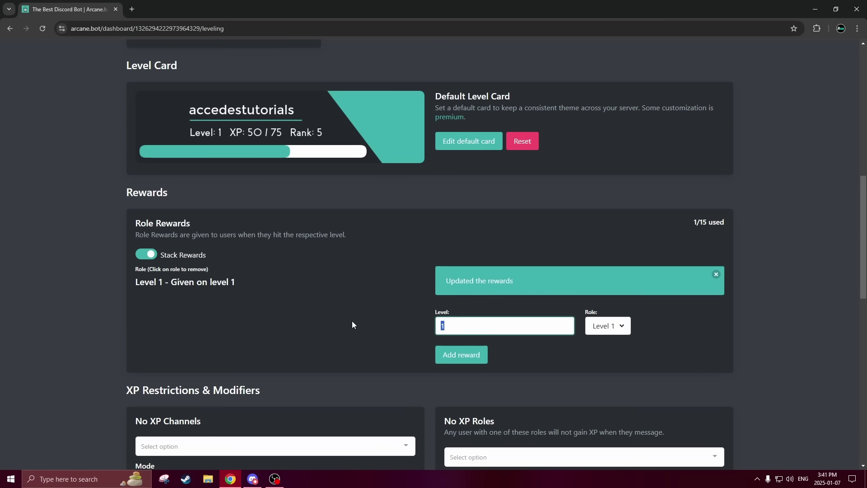
type("5")
left_click(608, 325)
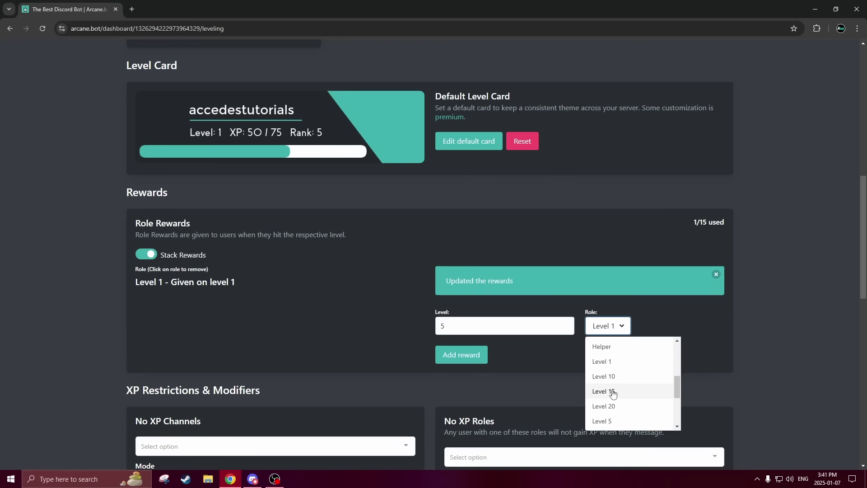
left_click(602, 420)
left_click(459, 355)
Step: Add role rewards that give the Level 10, Level 15 and Level 20 roles at levels 10, 15 and 20
double_click(436, 315)
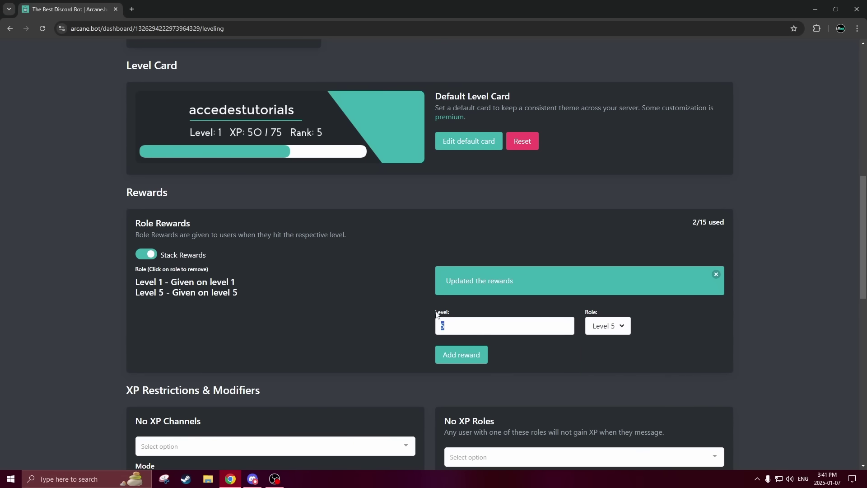
key("BackSpace")
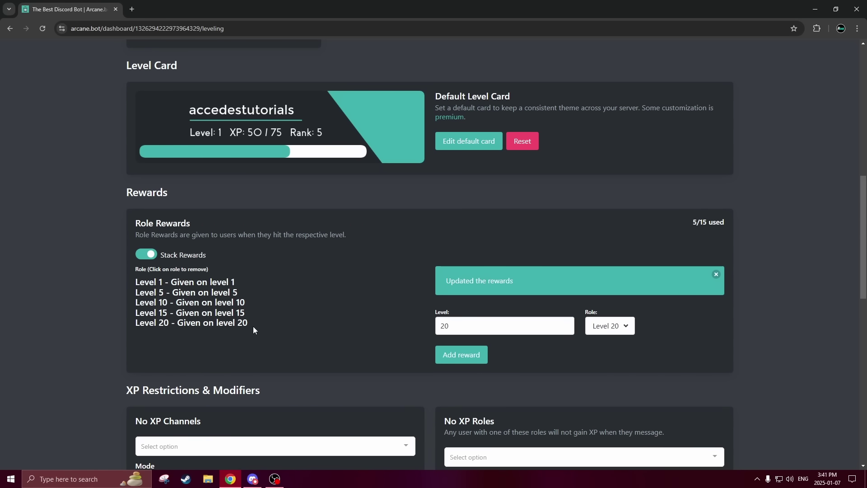
Step: Switch to Discord, run Arcane's /level command in #bot-commands and open the server owner's role list
scroll(348, 326, "down", 12)
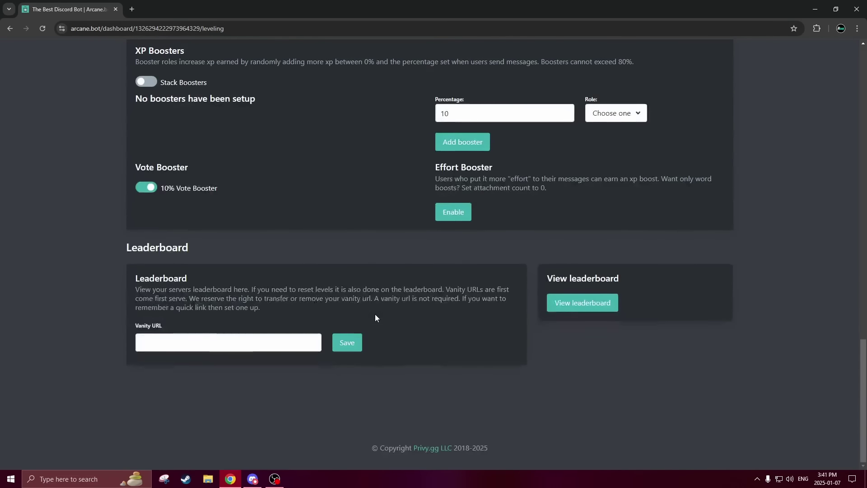
scroll(375, 315, "up", 20)
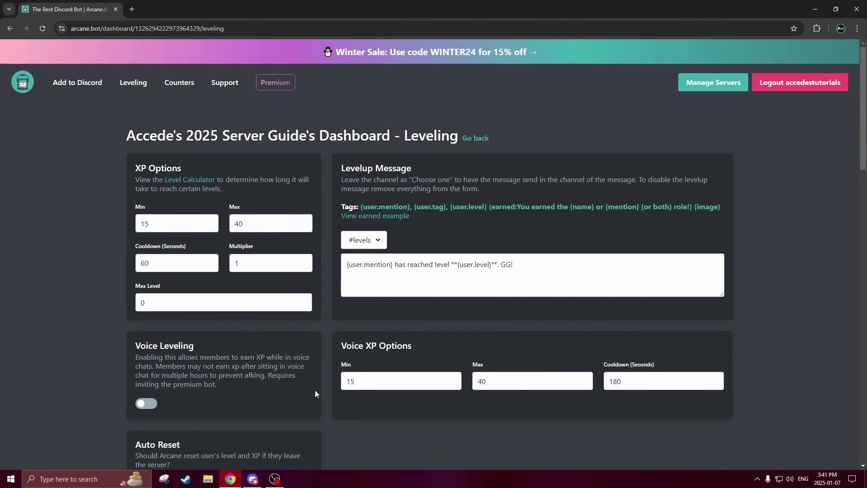
left_click(253, 478)
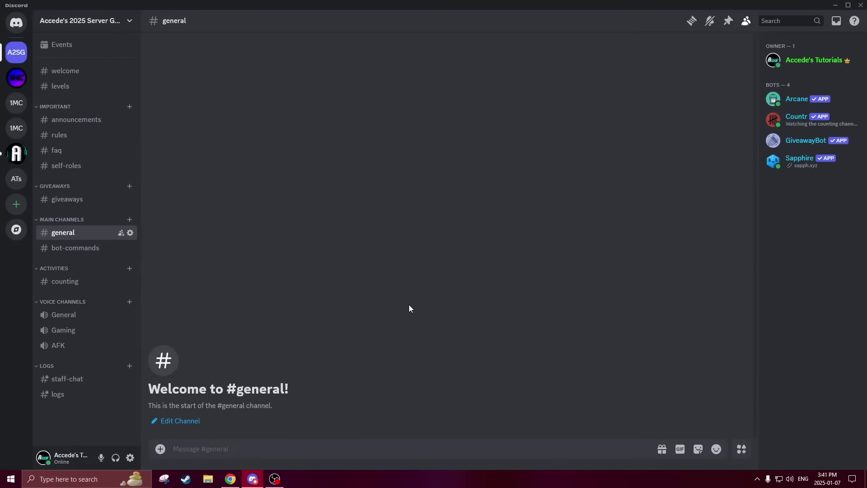
left_click(86, 247)
type("/")
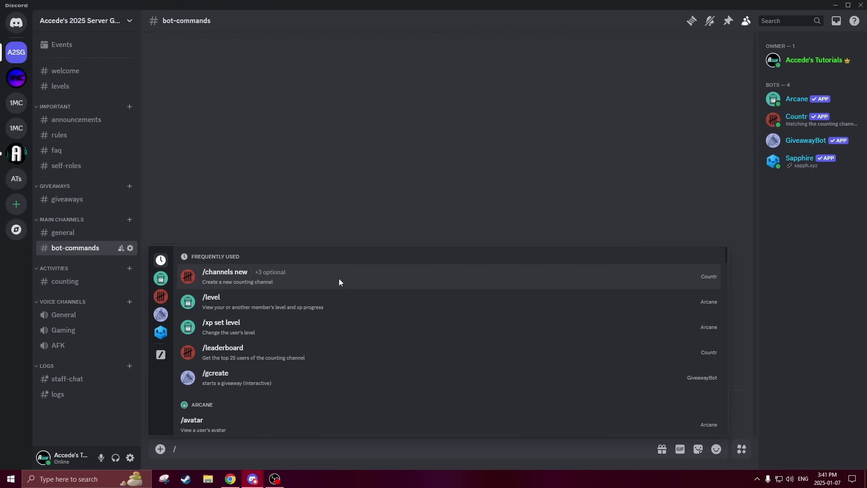
type("level")
key("Return")
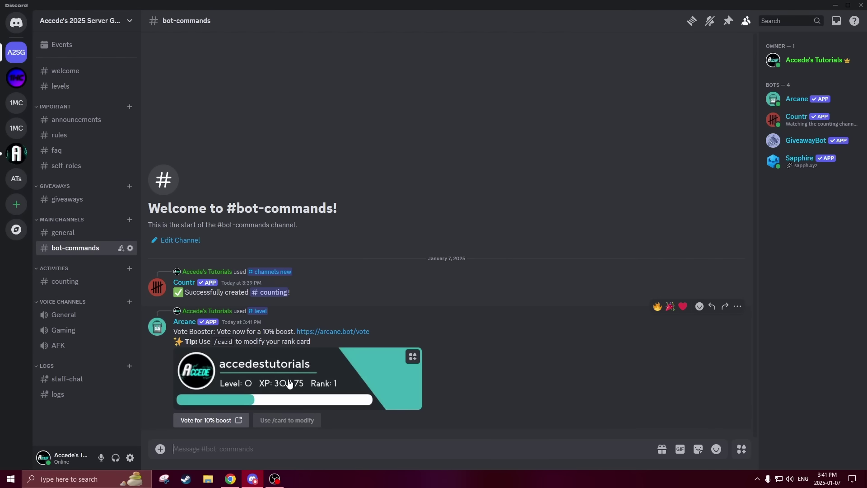
right_click(808, 61)
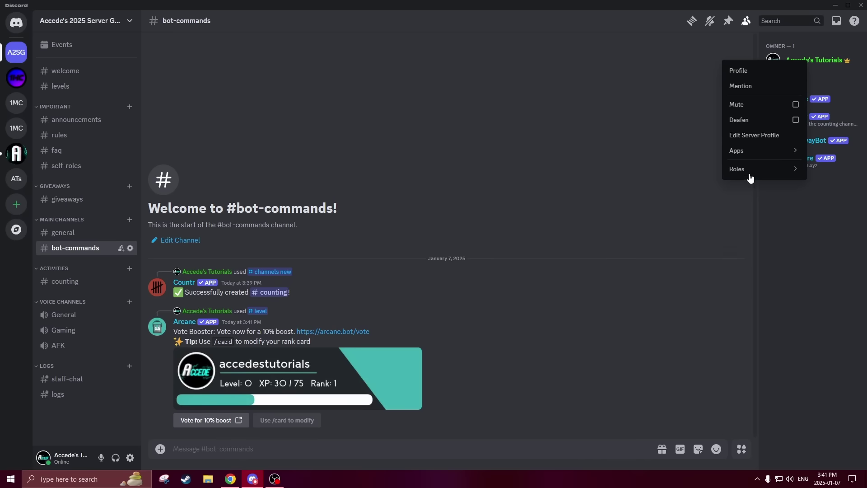
mouse_move(763, 169)
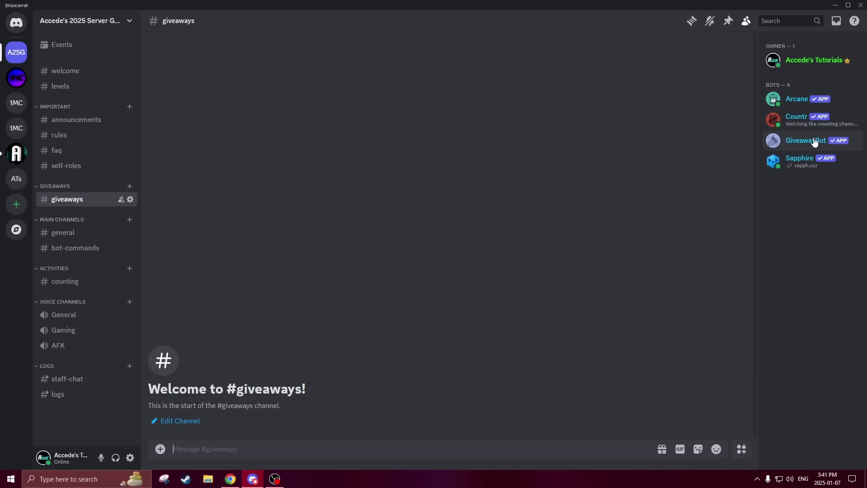
Step: Try to start a giveaway in #giveaways with GiveawayBot's /gcreate command, and dismiss the bot's reply
left_click(814, 142)
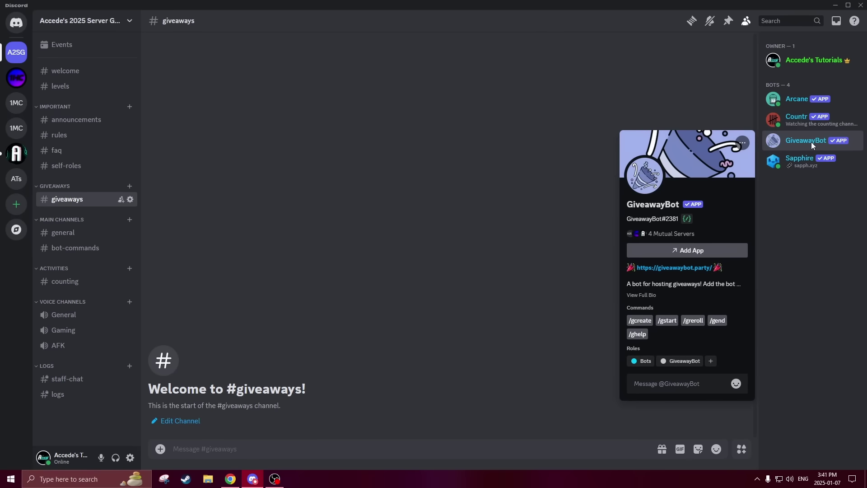
left_click(295, 450)
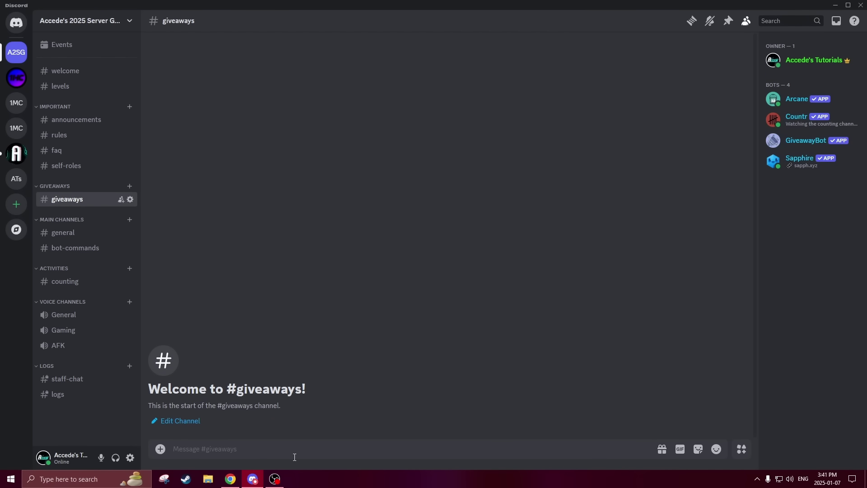
type("/gcreate")
left_click_drag(294, 456, 22, 447)
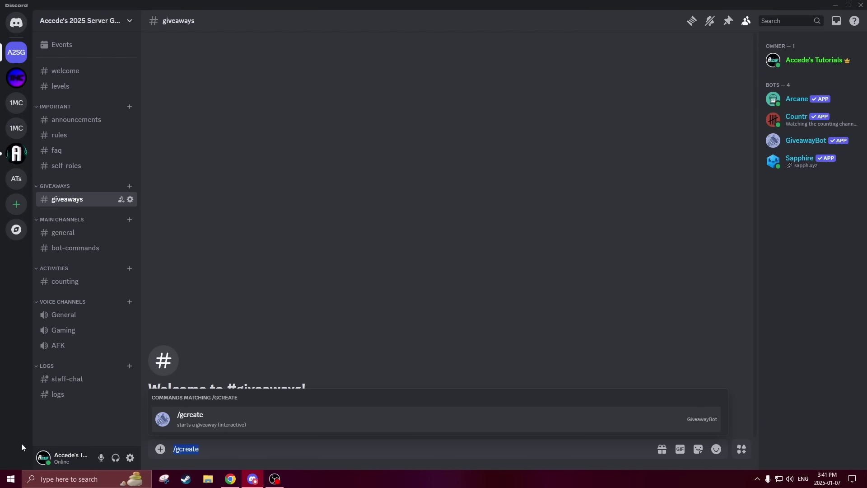
left_click(293, 453)
left_click(299, 428)
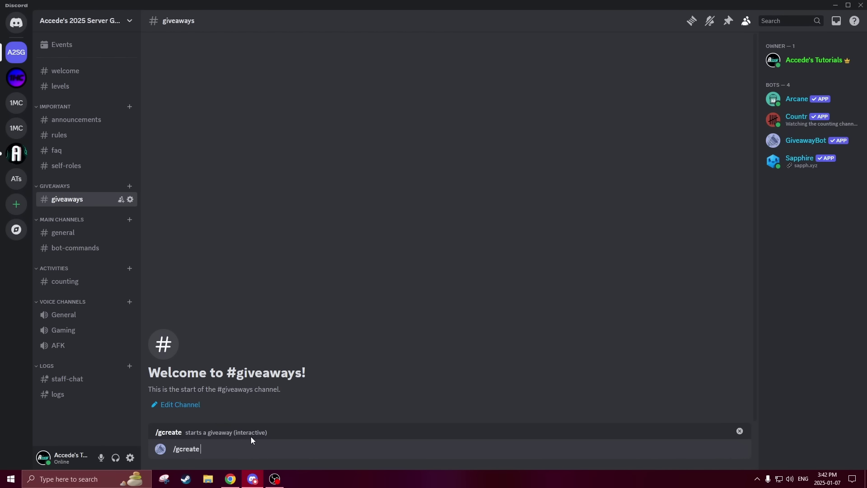
key("Return")
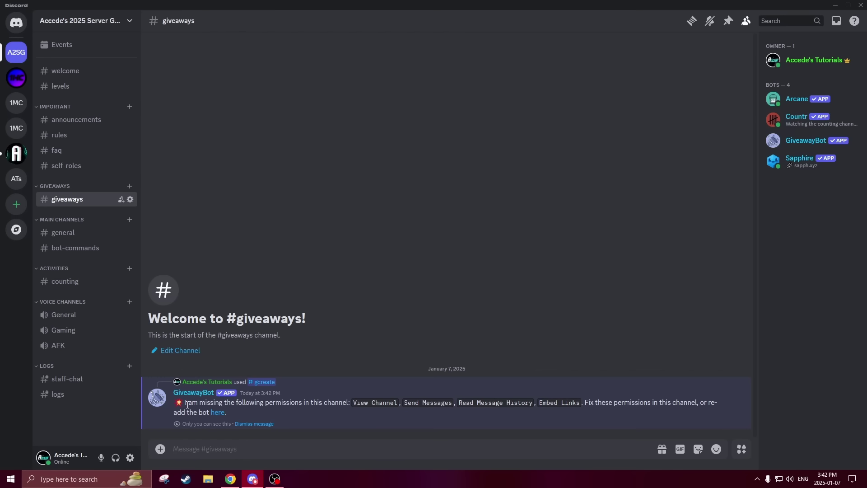
left_click_drag(187, 405, 350, 404)
left_click(349, 404)
left_click(254, 424)
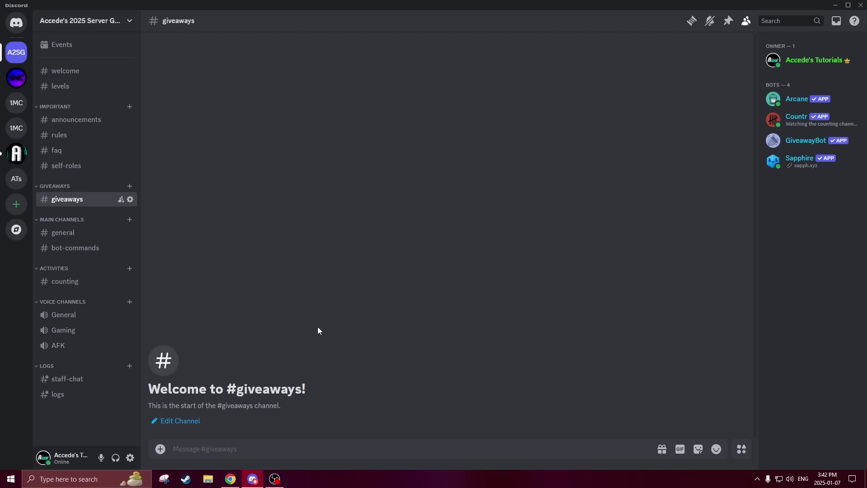
Step: Open the permissions of the #giveaways channel and add the GiveawayBot role to them
right_click(90, 204)
left_click(111, 307)
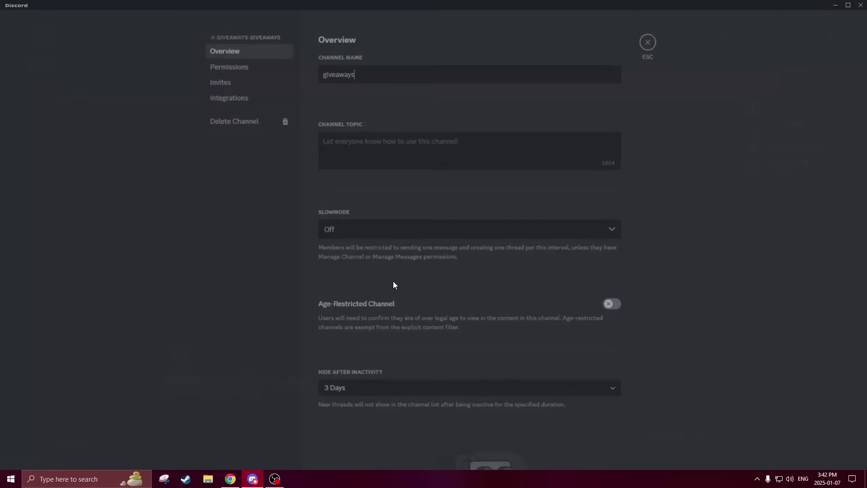
left_click(250, 72)
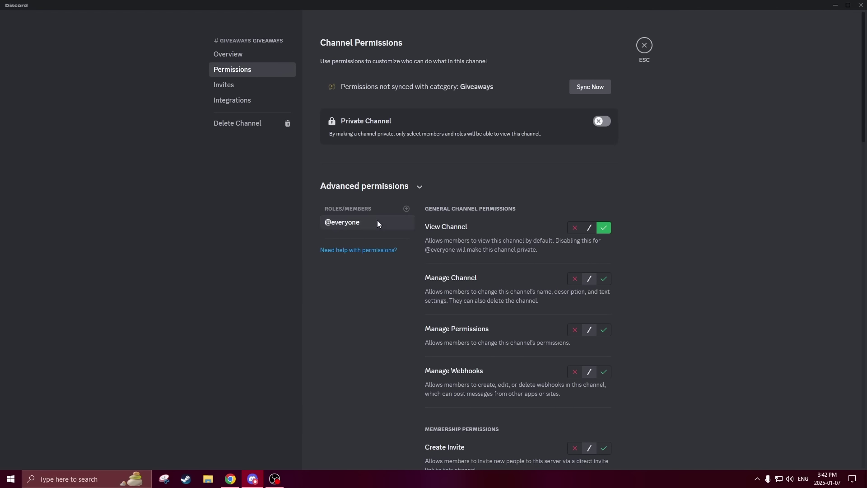
left_click(406, 209)
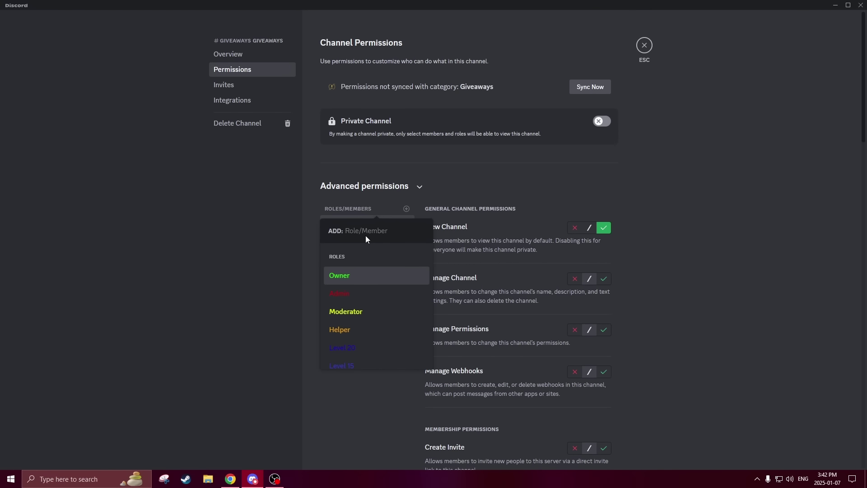
type("give")
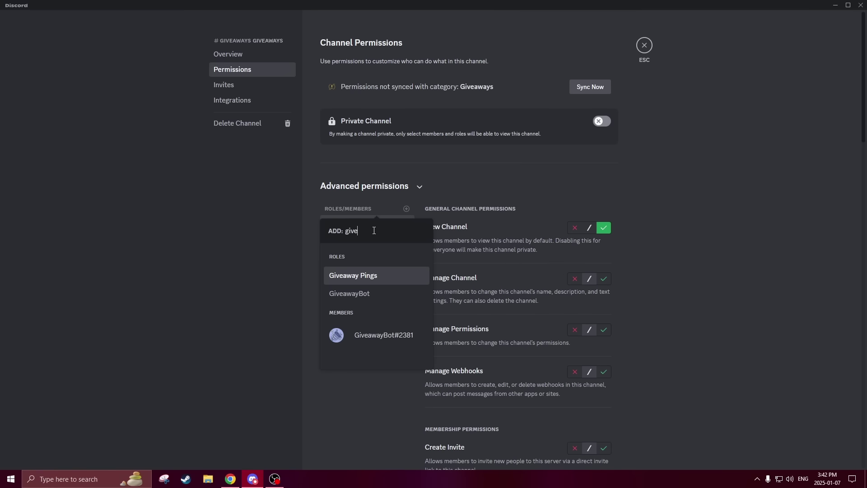
left_click(390, 294)
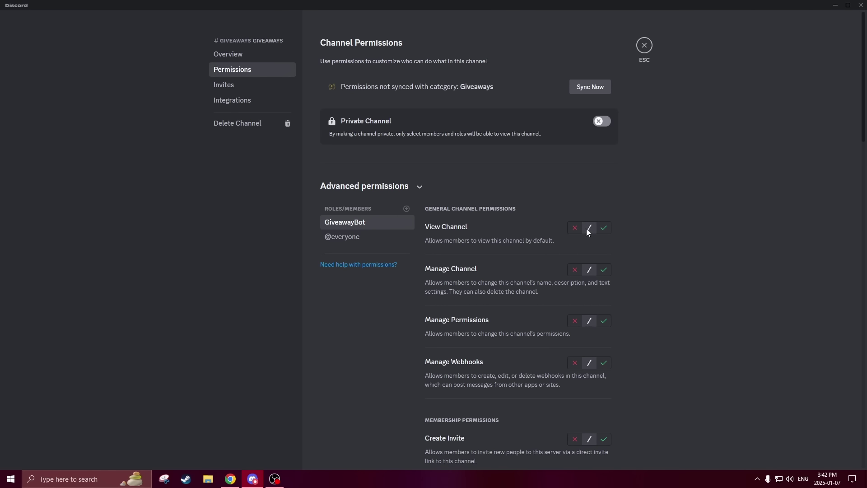
Step: Allow GiveawayBot View Channel, Send Messages, Embed Links, Attach Files and Add Reactions in #giveaways, and save the changes
left_click(603, 228)
scroll(608, 284, "down", 8)
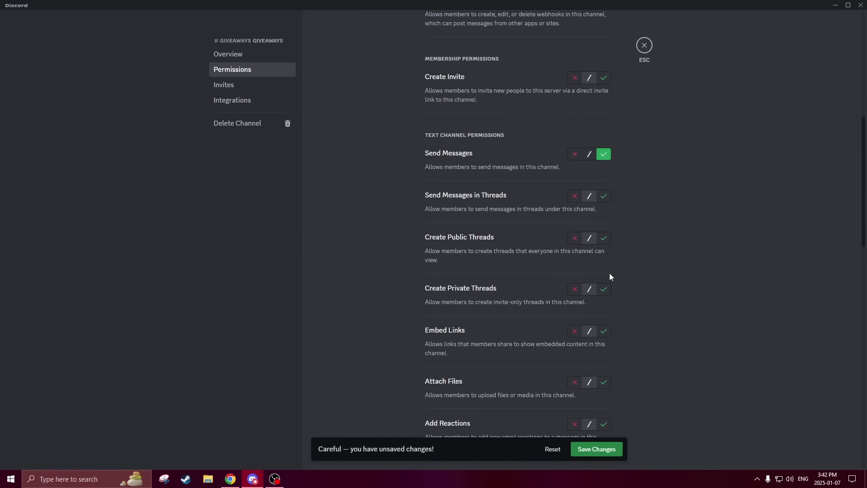
left_click(603, 382)
scroll(637, 347, "down", 4)
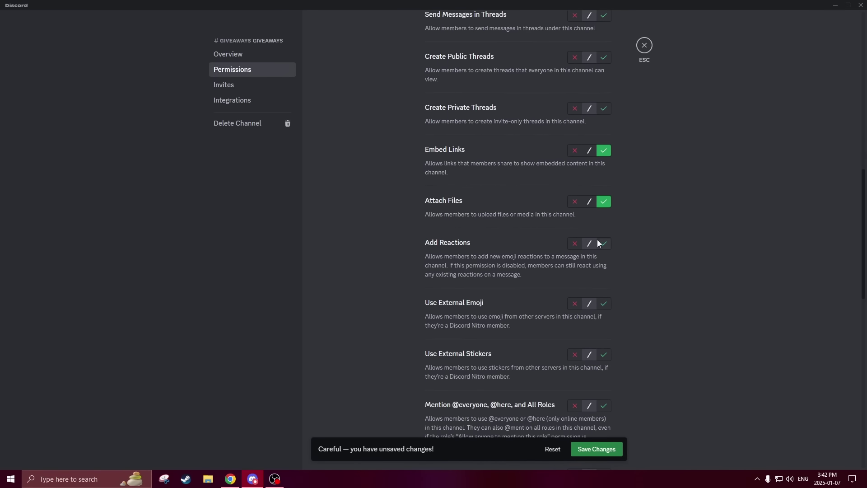
left_click(603, 242)
scroll(592, 367, "down", 8)
scroll(591, 367, "down", 5)
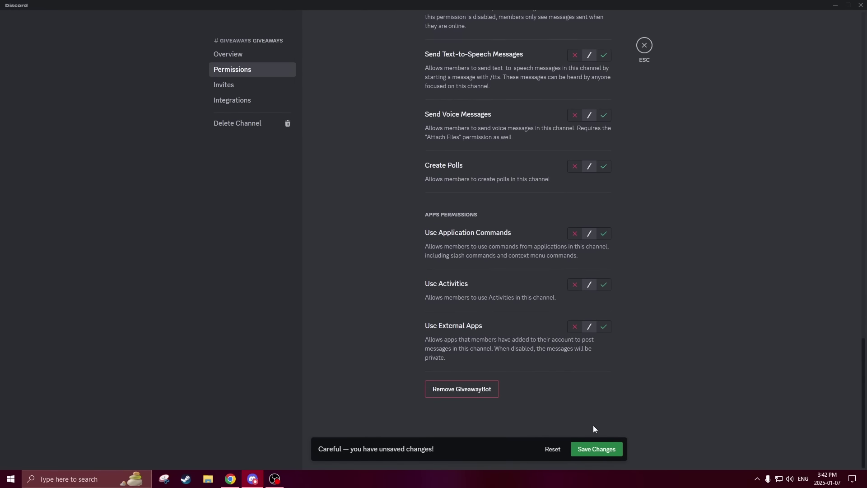
left_click(595, 448)
left_click(649, 52)
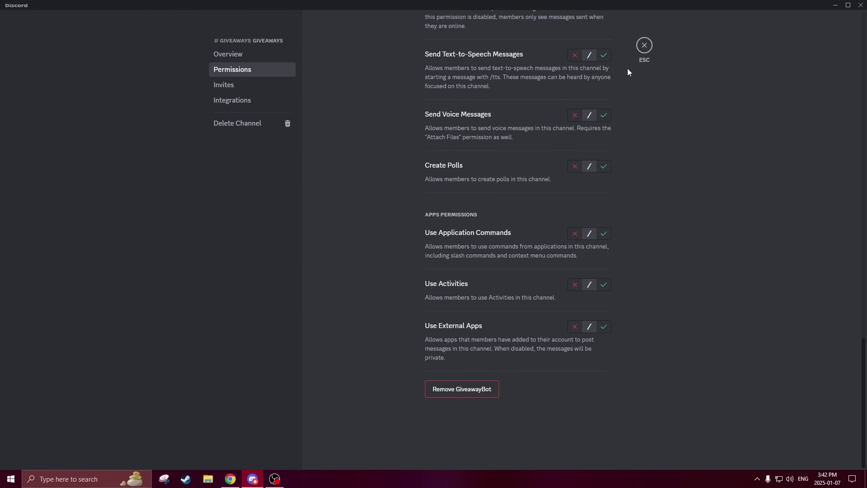
key("Escape")
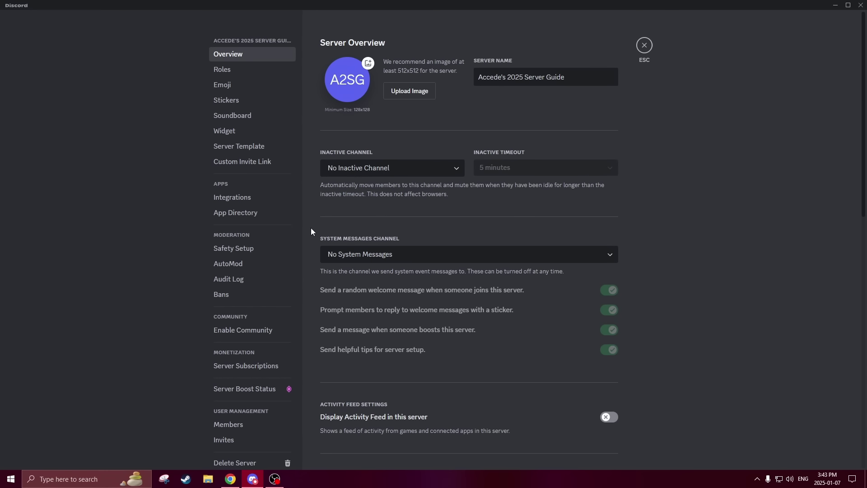
Step: Start enabling Community for the server, requiring a verified email and scanning media content from all members
scroll(298, 239, "down", 3)
scroll(325, 225, "up", 3)
left_click(241, 330)
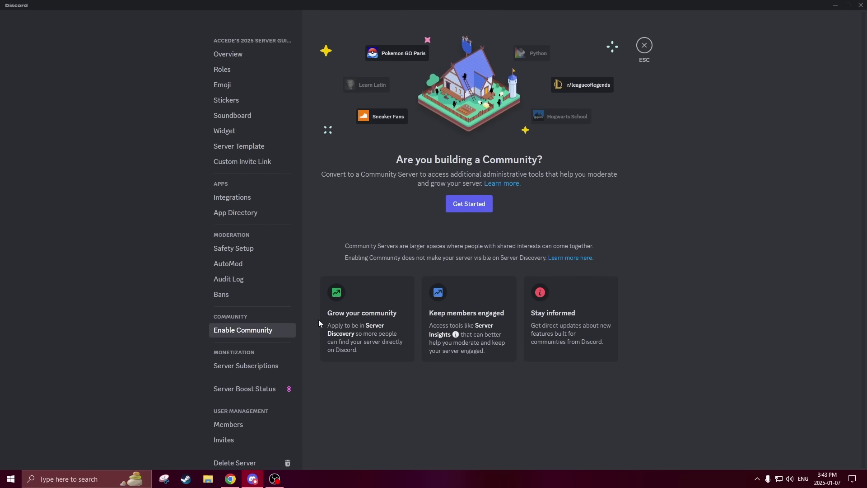
left_click(461, 207)
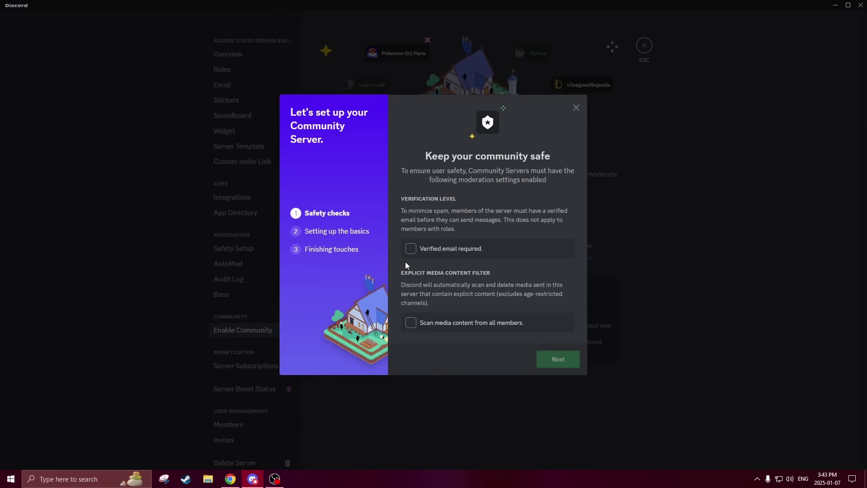
left_click(411, 248)
left_click(411, 322)
left_click(545, 360)
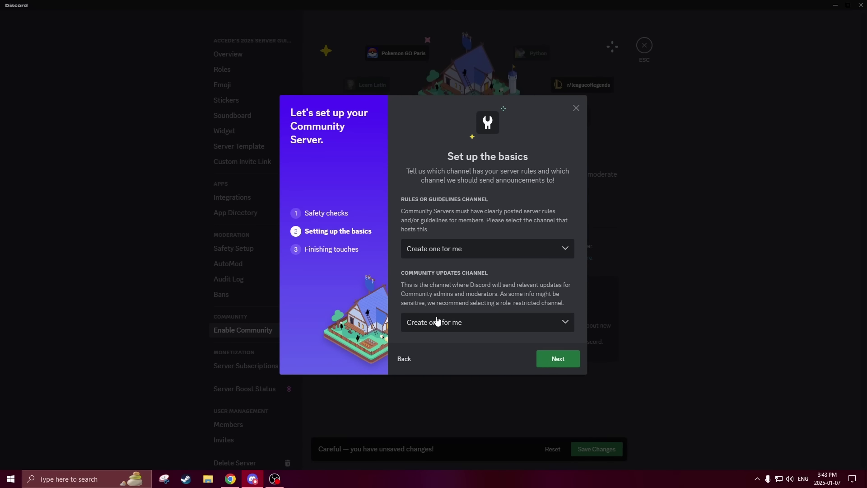
Step: Set #rules as the rules channel and #staff-chat as the community updates channel, and finish the Community setup with the guidelines accepted
left_click(405, 250)
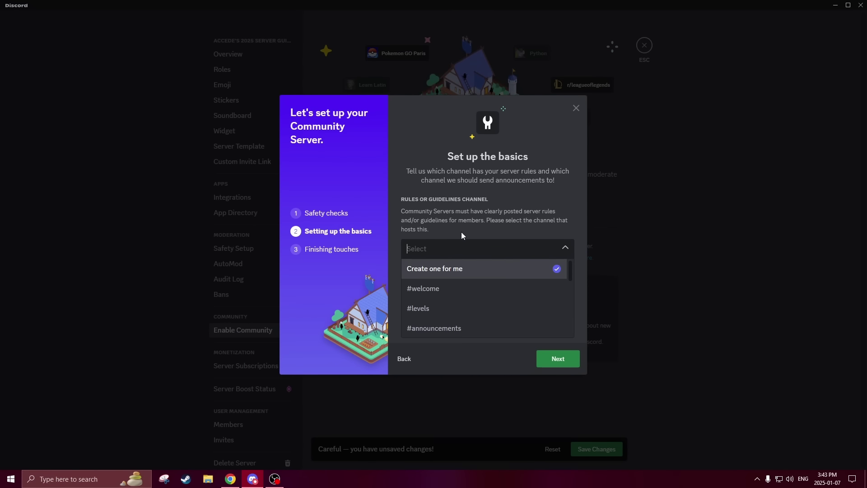
scroll(447, 309, "down", 3)
left_click(440, 268)
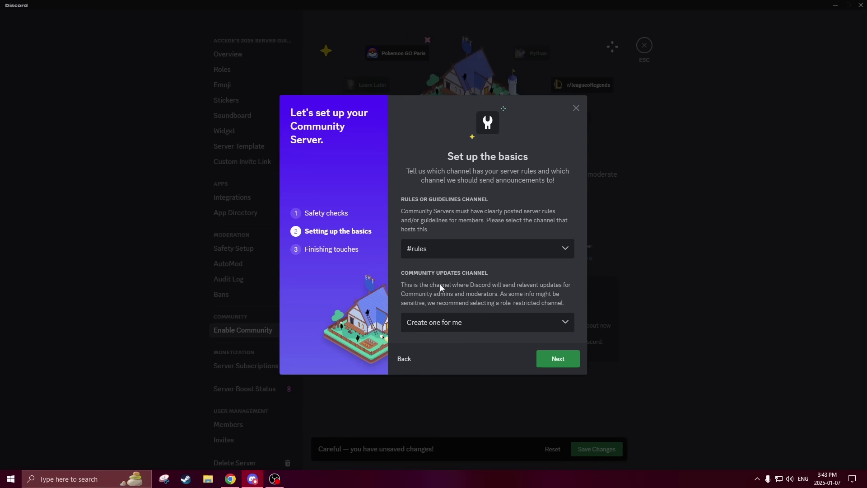
left_click(467, 327)
scroll(441, 280, "down", 4)
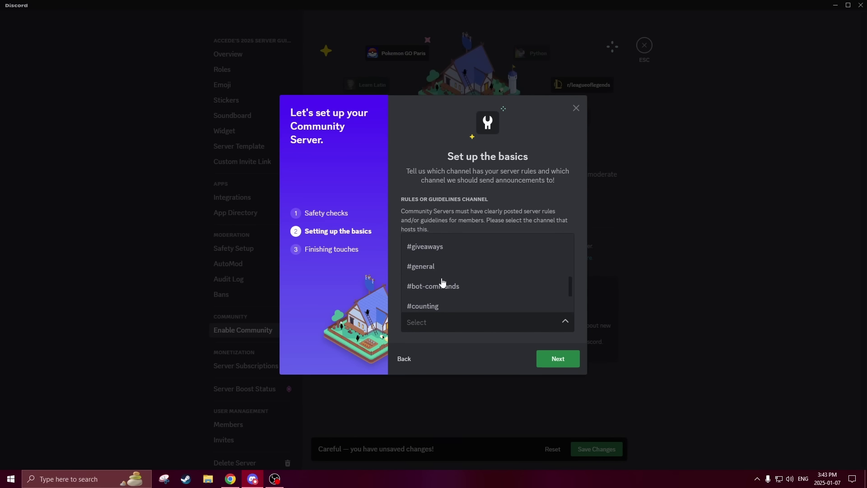
left_click(436, 285)
left_click(563, 357)
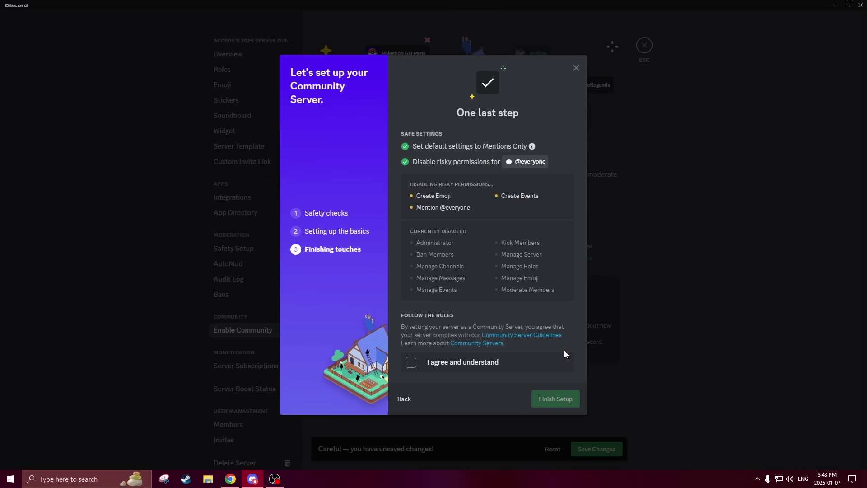
left_click(431, 361)
left_click(559, 396)
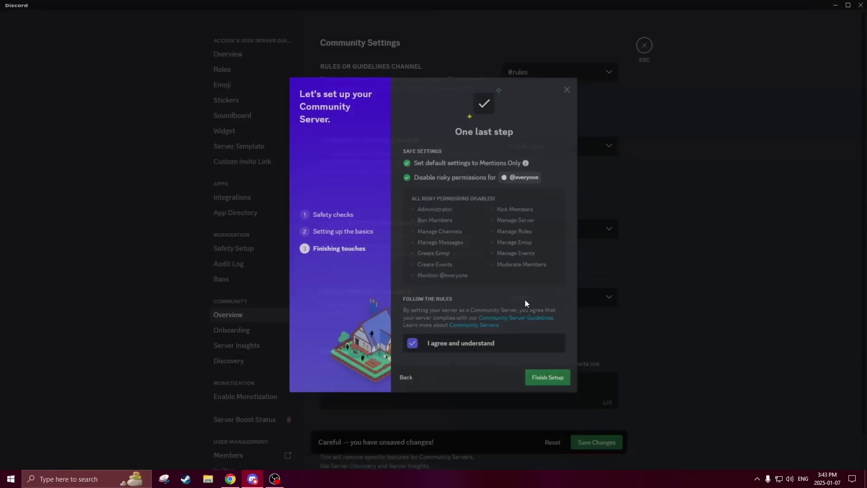
Step: Look through the server's Community settings, covering Overview, Server Insights, Discovery and Onboarding
scroll(610, 299, "down", 2)
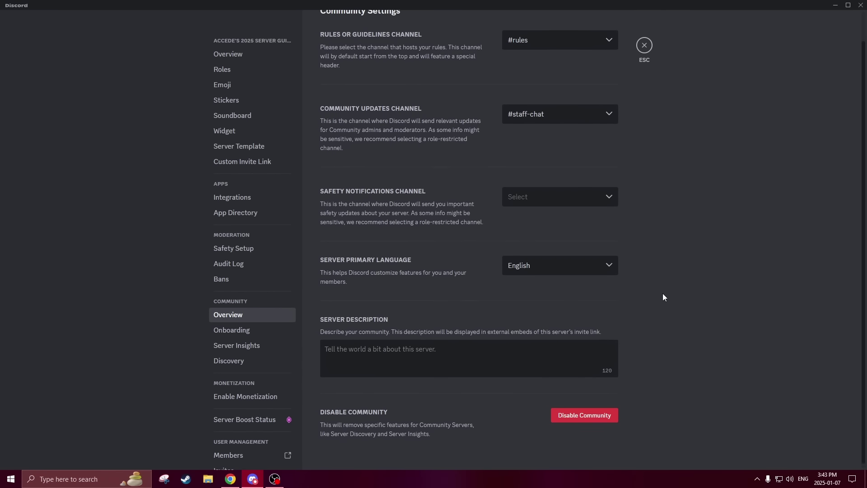
scroll(662, 297, "up", 2)
left_click(261, 347)
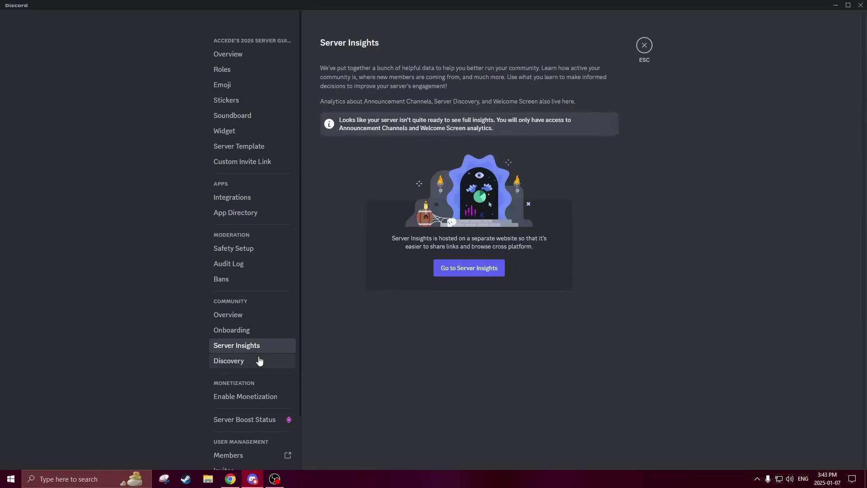
left_click(257, 359)
left_click(236, 332)
left_click(261, 347)
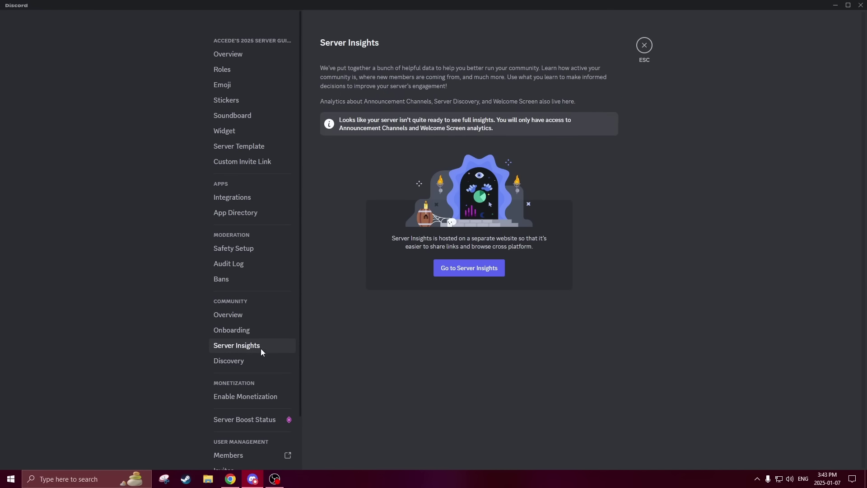
left_click(263, 333)
scroll(702, 281, "down", 5)
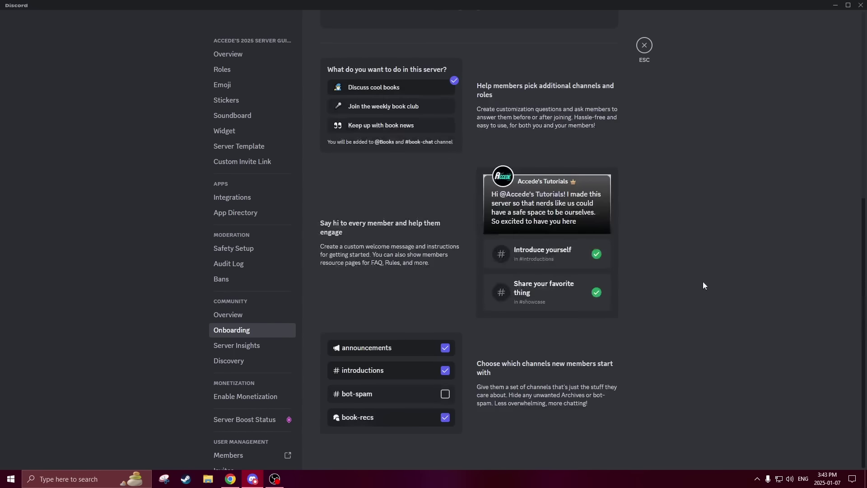
Step: Start the server's Onboarding setup and look through its Safety Check and Default Channels stages
scroll(470, 221, "up", 5)
left_click(469, 203)
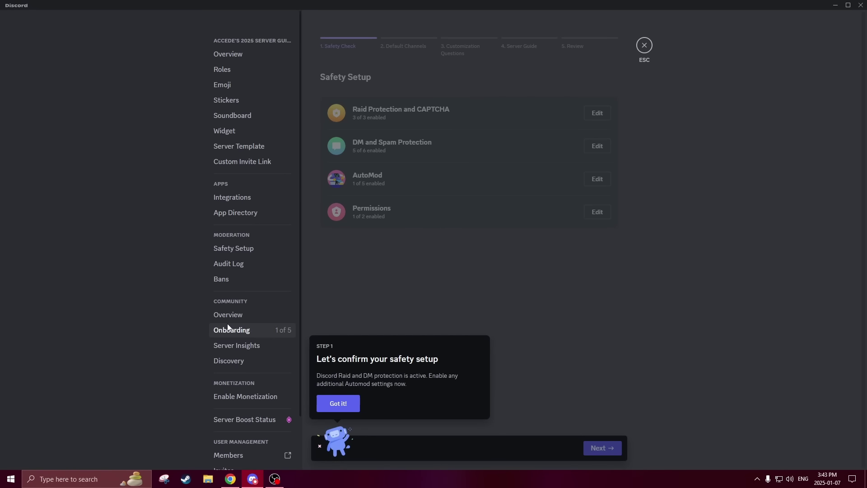
left_click(337, 402)
left_click(617, 451)
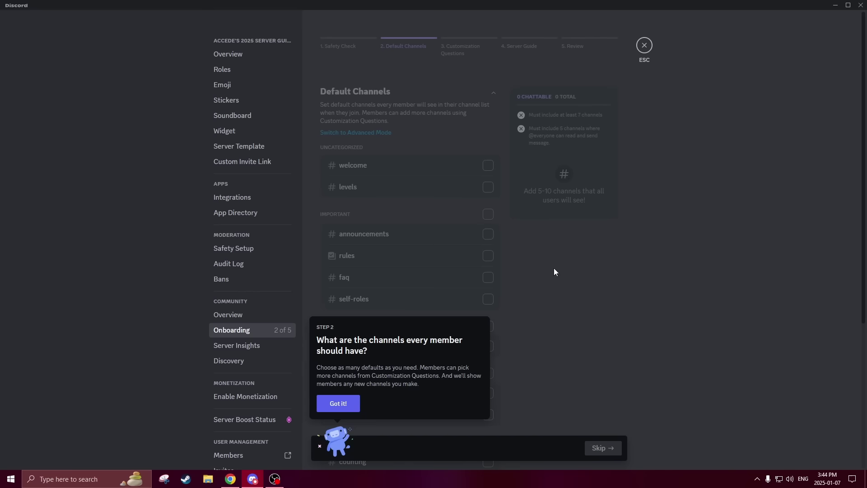
left_click(336, 402)
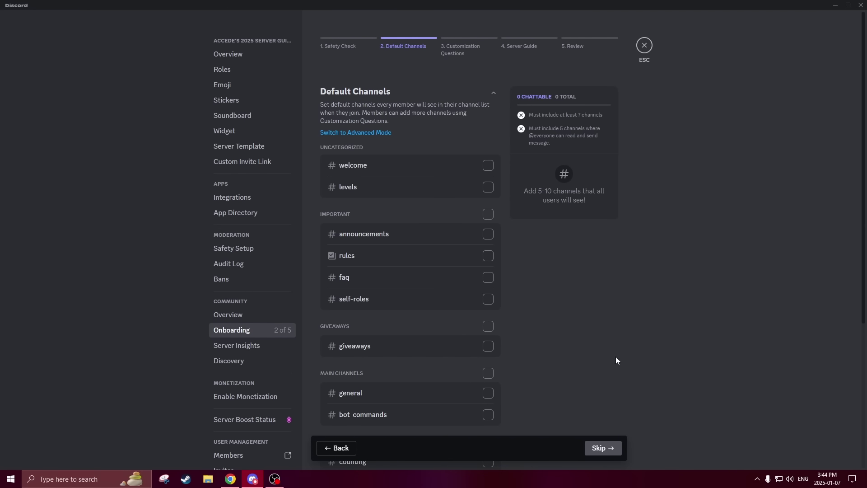
scroll(616, 357, "down", 5)
scroll(624, 347, "up", 5)
left_click(349, 50)
left_click(383, 49)
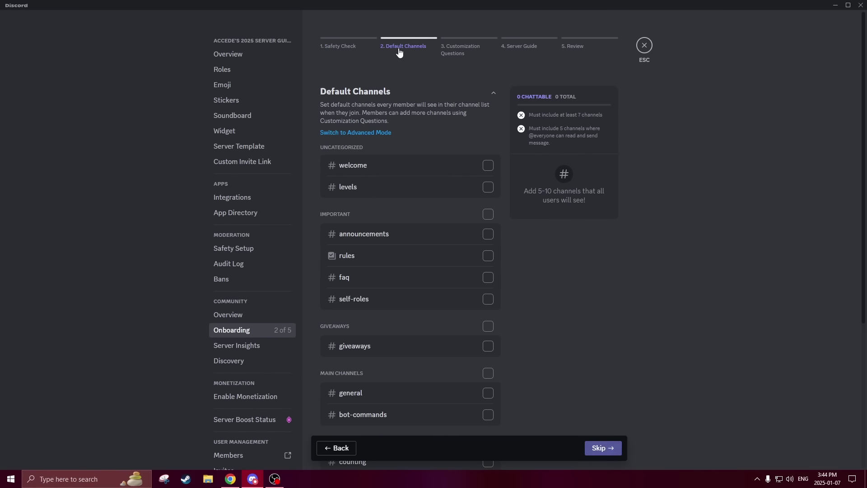
left_click(348, 55)
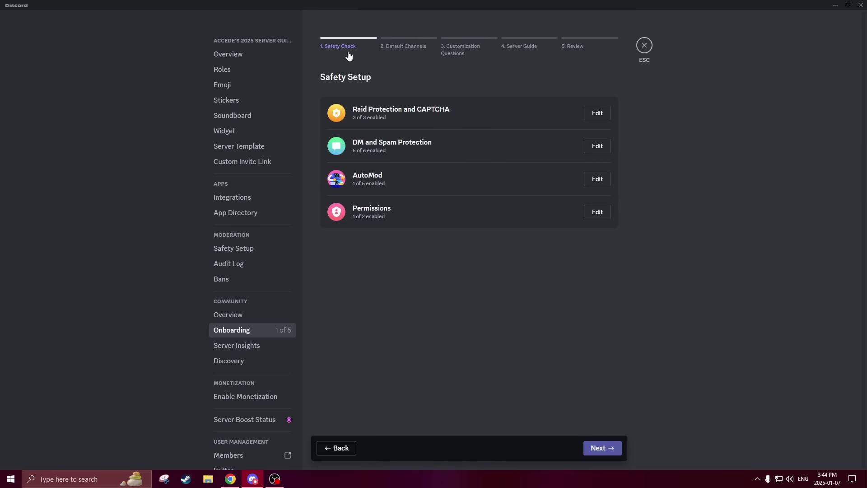
Step: Look through the Customization Questions and Server Guide stages, recheck the earlier Onboarding stages, and leave the server settings
left_click(467, 38)
left_click(344, 404)
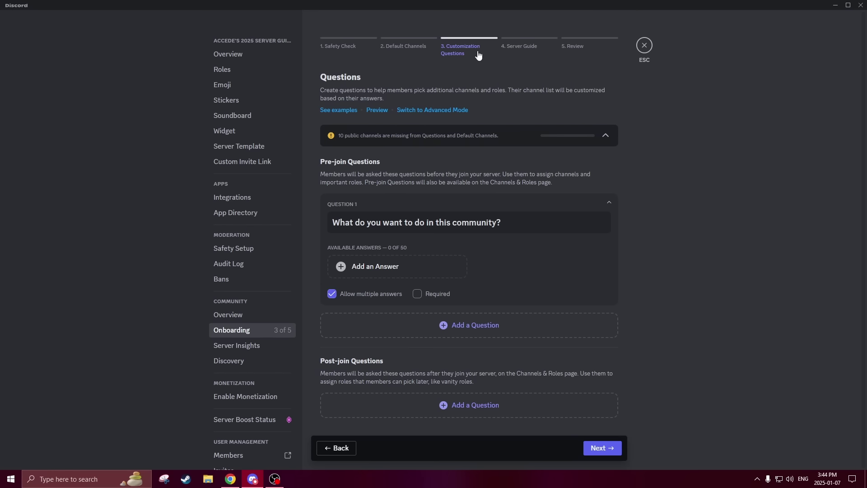
left_click(528, 41)
left_click(338, 403)
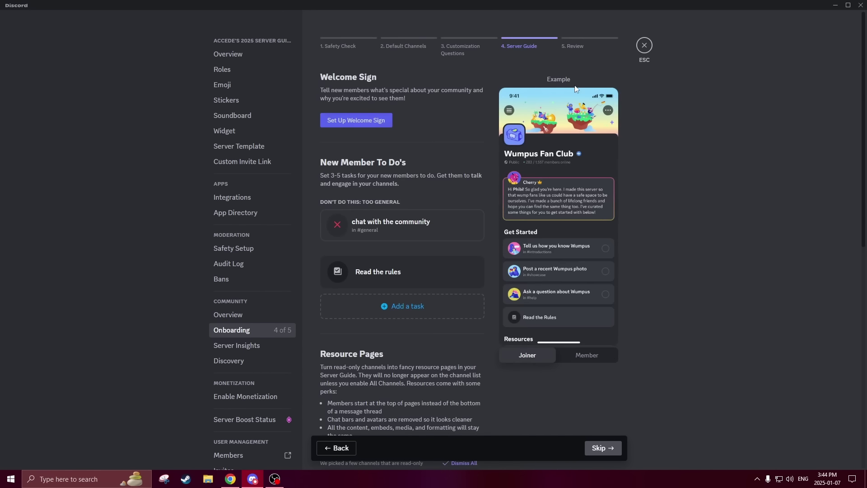
left_click(489, 36)
left_click(404, 43)
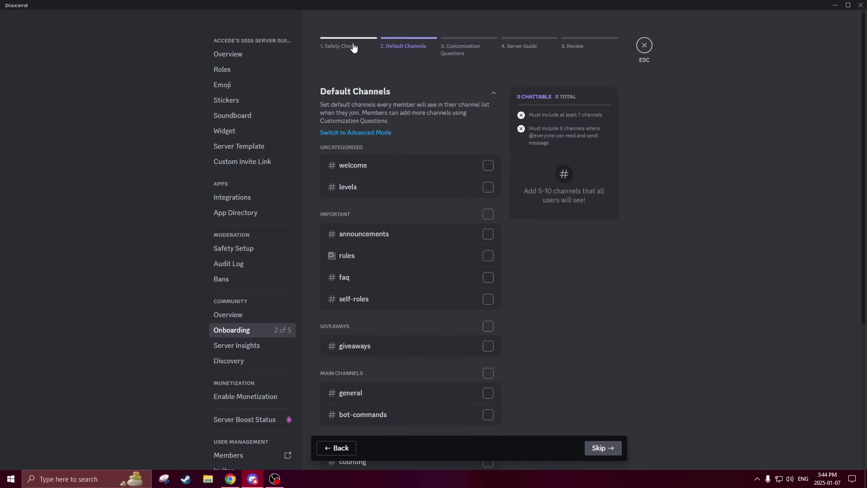
left_click(528, 46)
left_click(465, 45)
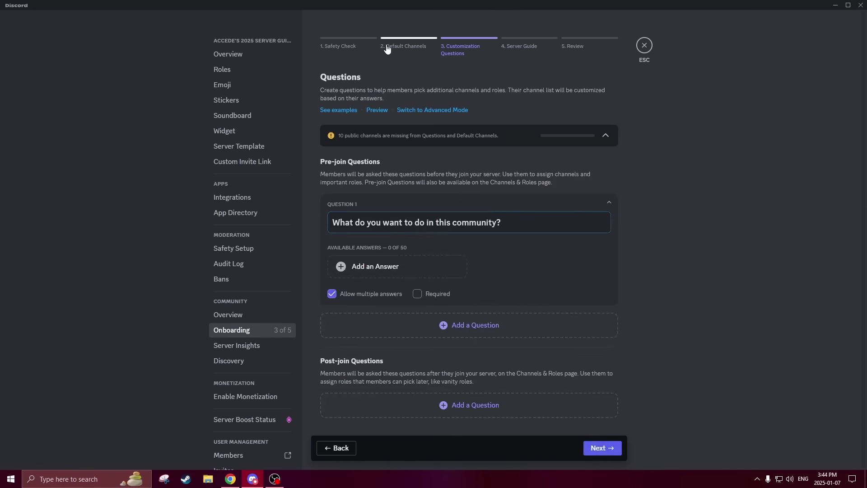
left_click(402, 45)
left_click(408, 48)
left_click(357, 48)
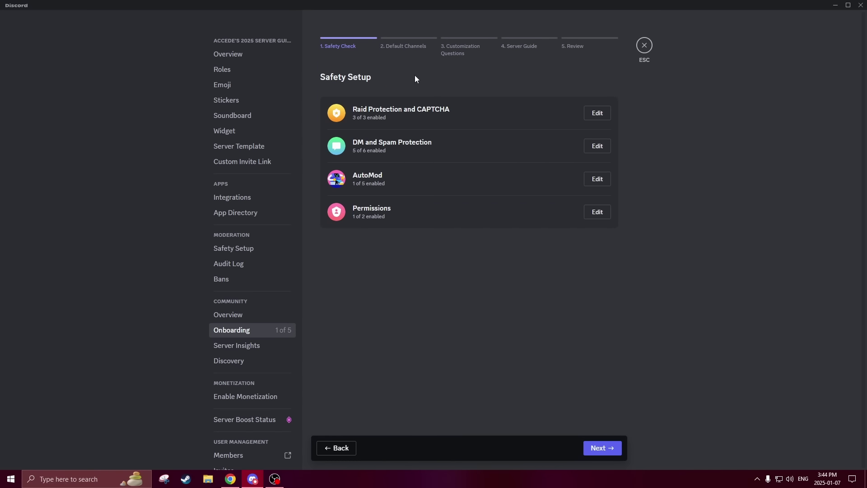
left_click(469, 55)
left_click(410, 48)
left_click(367, 50)
left_click(382, 45)
key("Escape")
Step: Give the Moderator role access to the private #staff-chat channel in its channel permissions
right_click(76, 414)
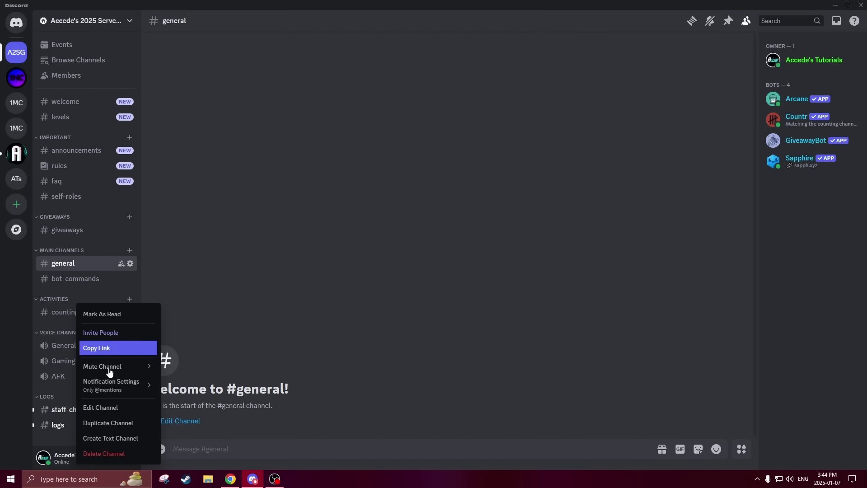
left_click(115, 409)
left_click(274, 72)
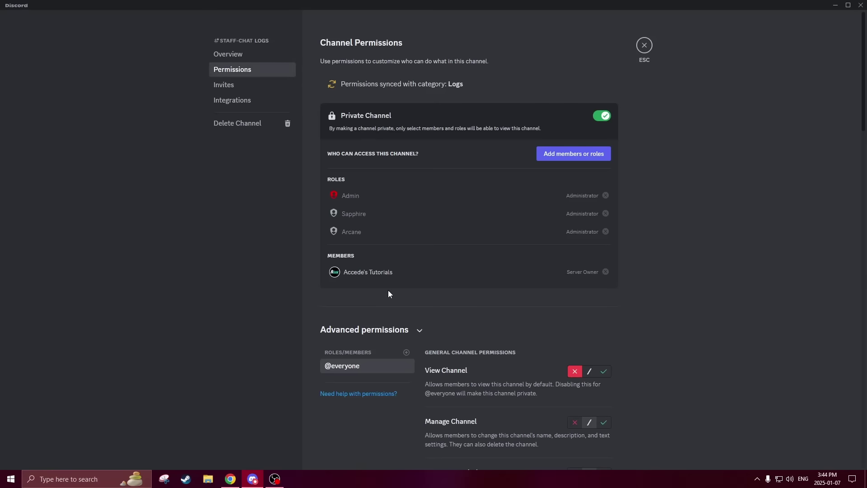
left_click(573, 154)
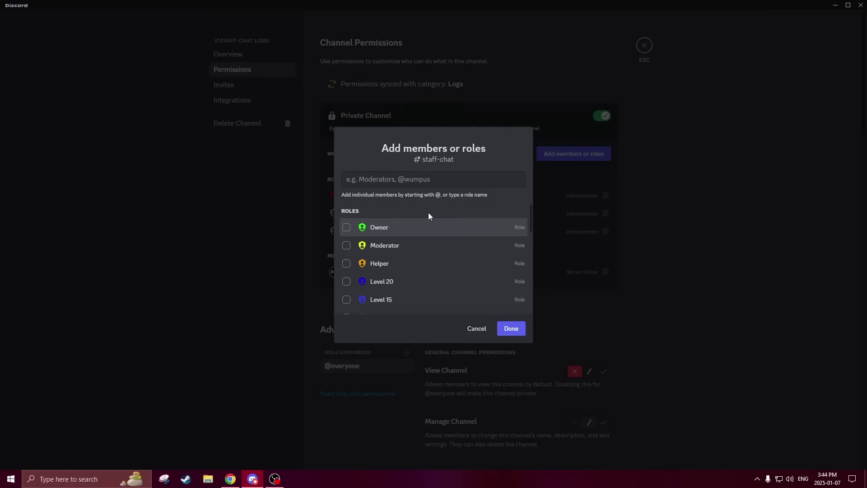
left_click(346, 245)
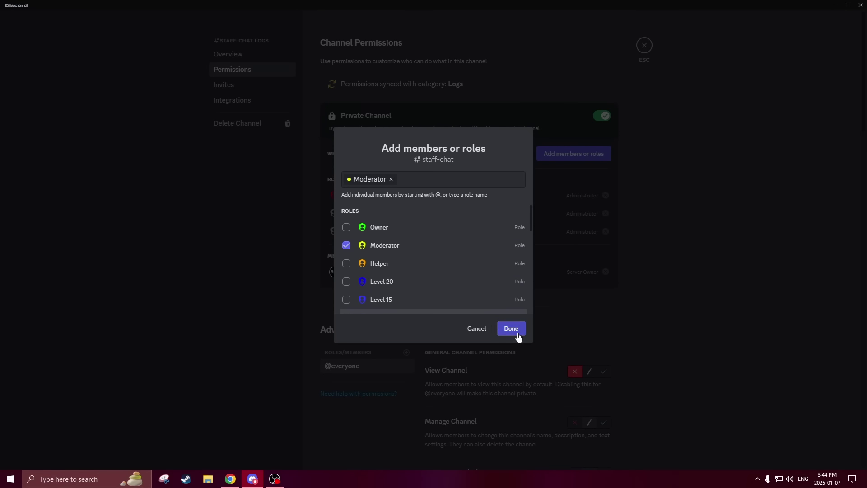
left_click(514, 330)
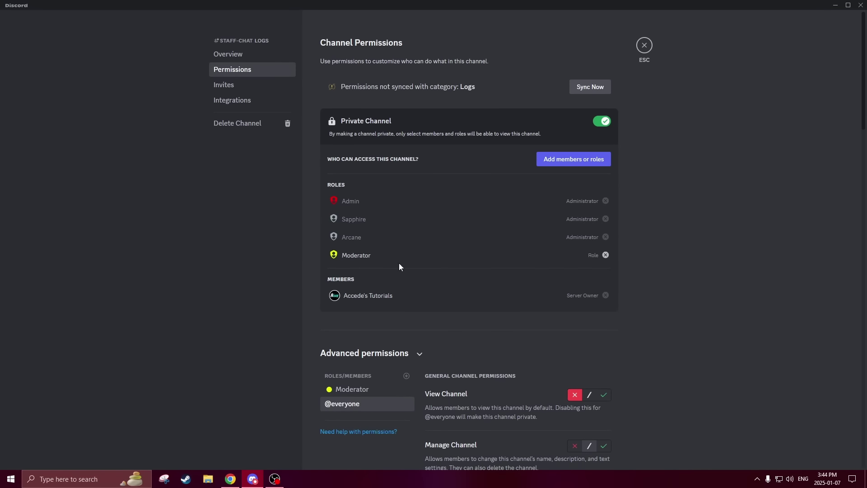
left_click(360, 389)
left_click(357, 403)
left_click(644, 45)
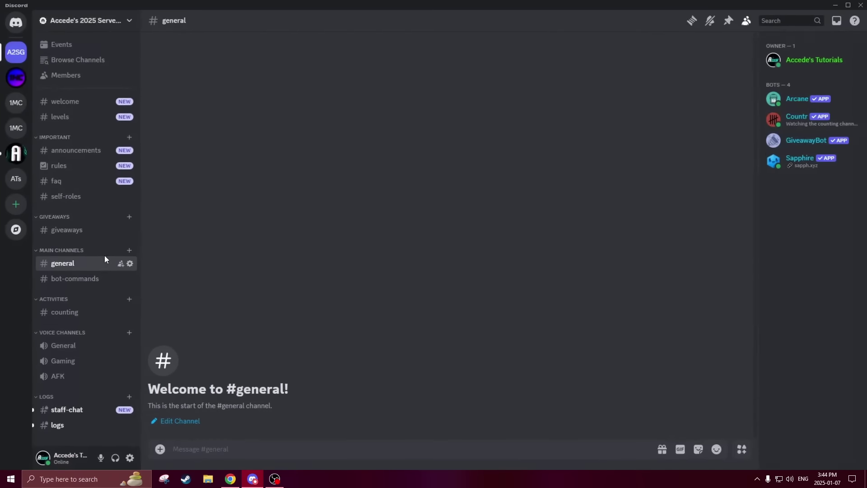
Step: View the #logs, #staff-chat and #rules channels and return to #general
left_click(72, 423)
left_click(72, 409)
left_click(62, 263)
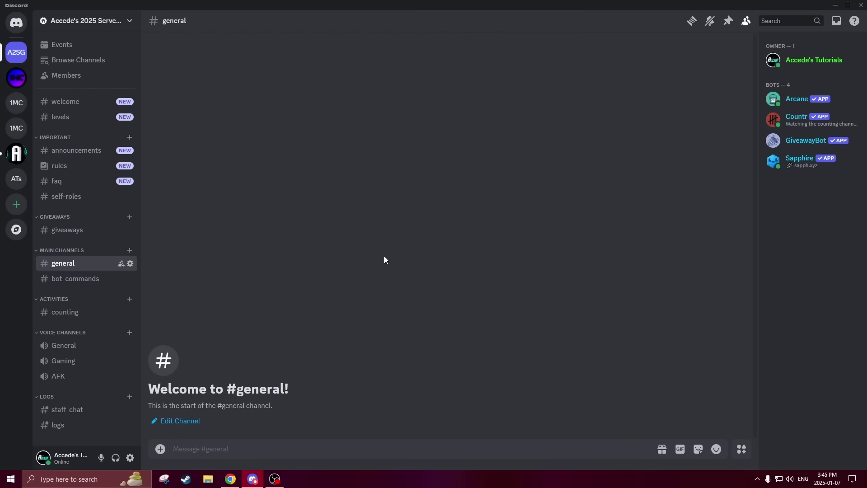
left_click(81, 166)
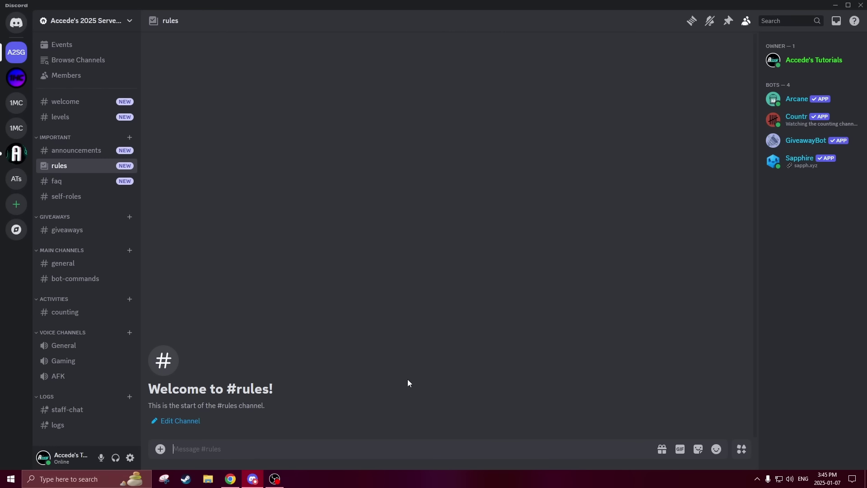
left_click(95, 262)
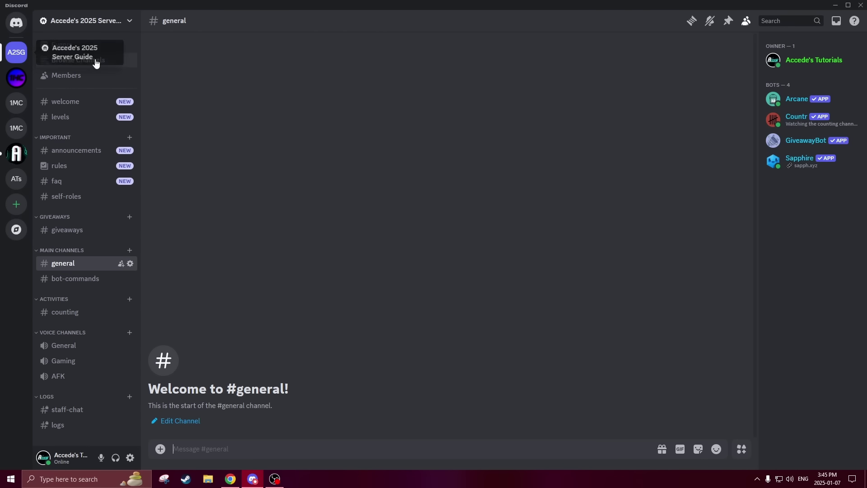
Step: Add a waving hand emoji in front of the welcome channel's name and save the change
right_click(82, 103)
mouse_move(110, 166)
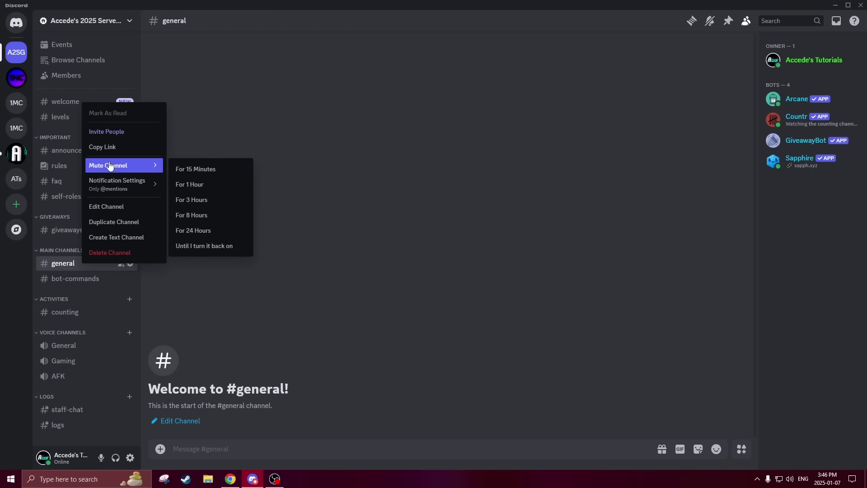
left_click(108, 208)
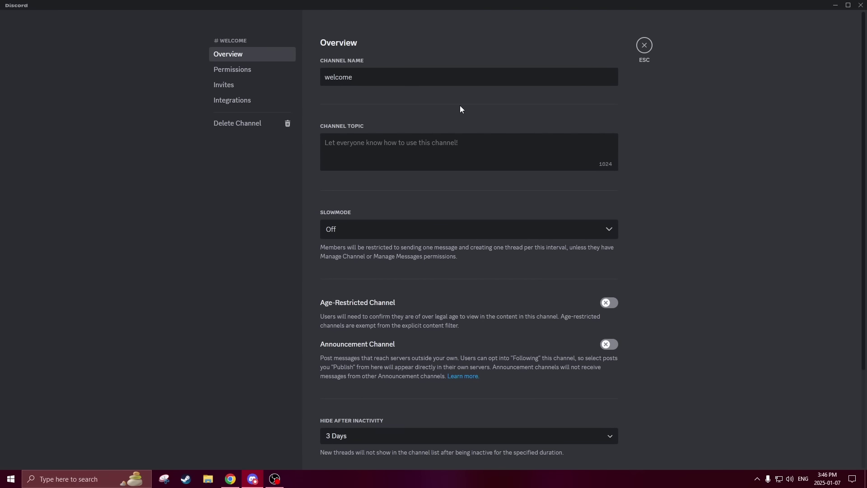
key("super+period")
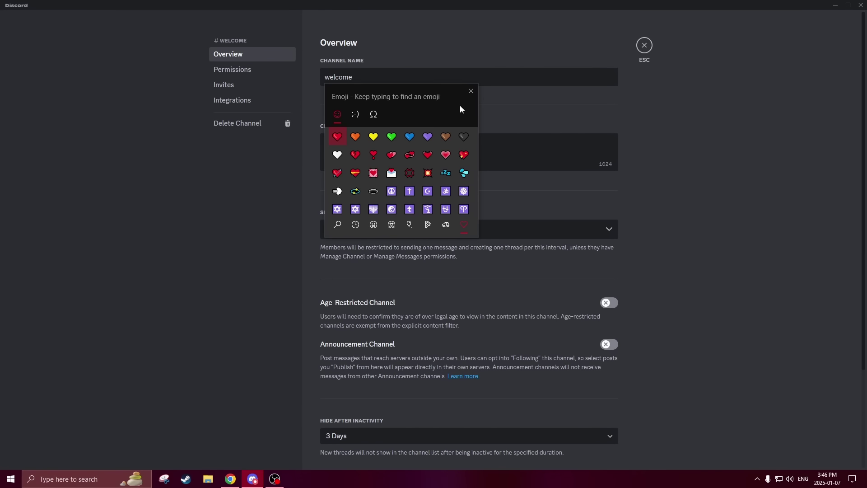
type("hand")
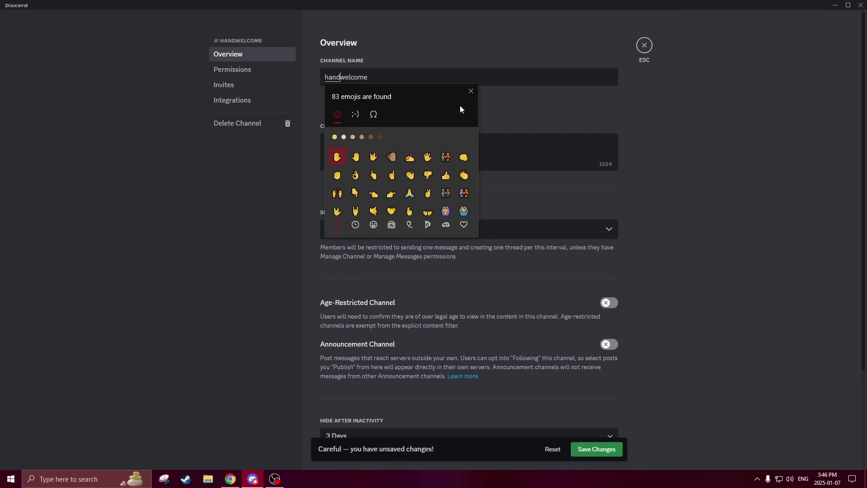
left_click(409, 174)
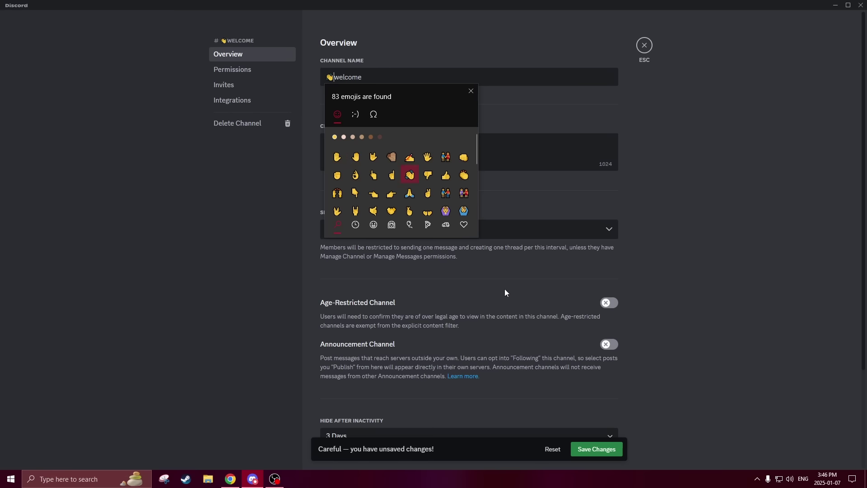
left_click(596, 448)
left_click(641, 44)
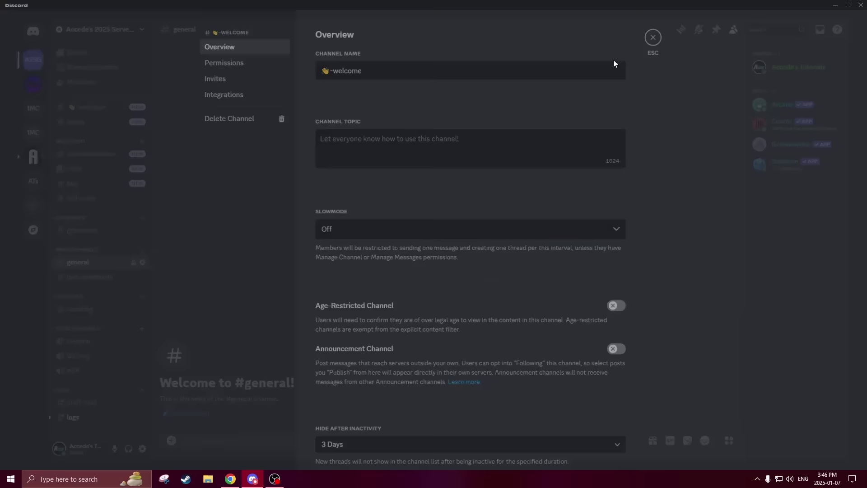
Step: Open the levels channel's settings for editing
right_click(60, 117)
left_click(135, 227)
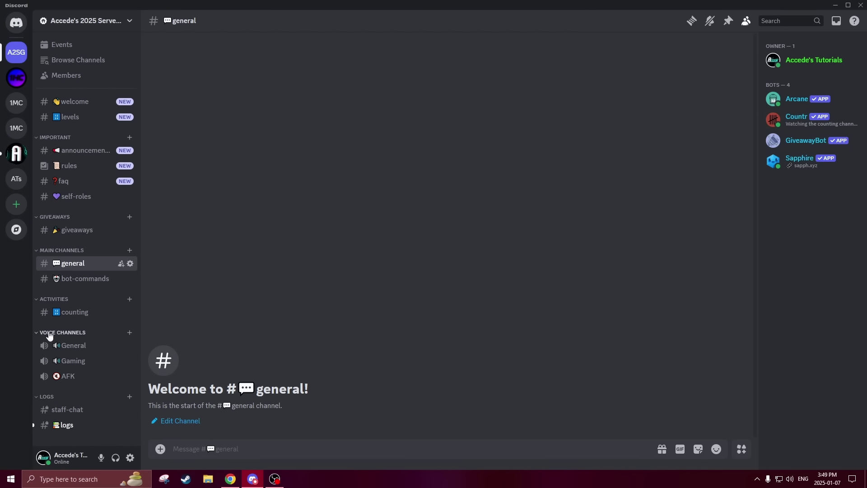
Step: Set the AFK voice channel as the server's inactive channel with a 5-minute inactive timeout, and save the changes
left_click(100, 22)
left_click(79, 83)
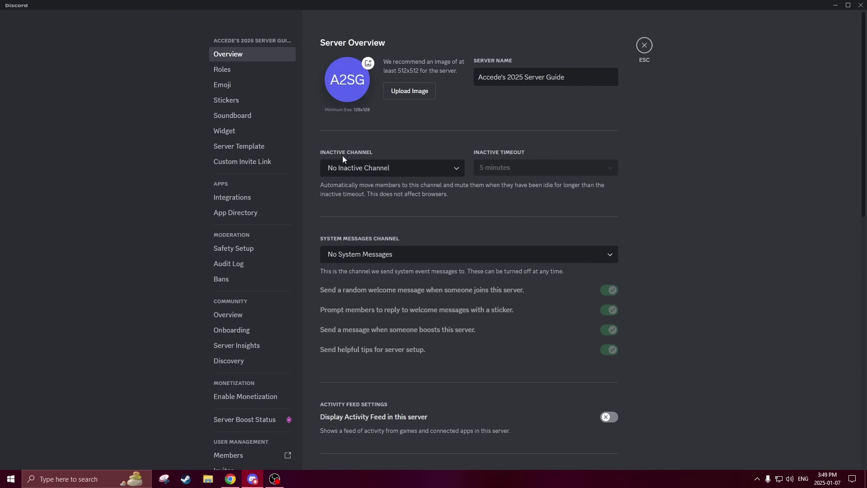
left_click(344, 164)
left_click(341, 246)
left_click(519, 168)
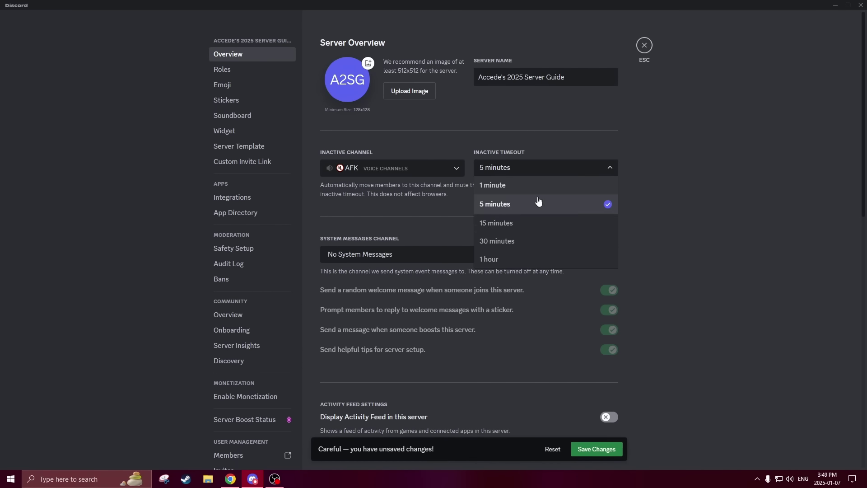
left_click(613, 427)
left_click(596, 449)
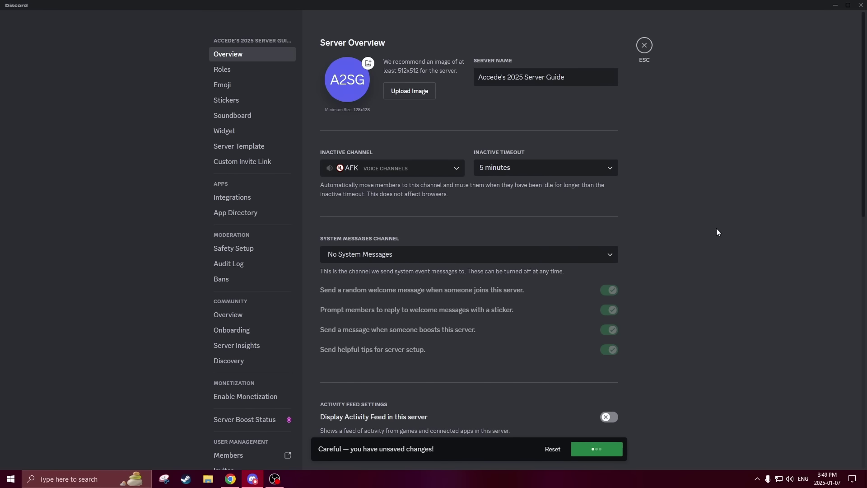
left_click(644, 45)
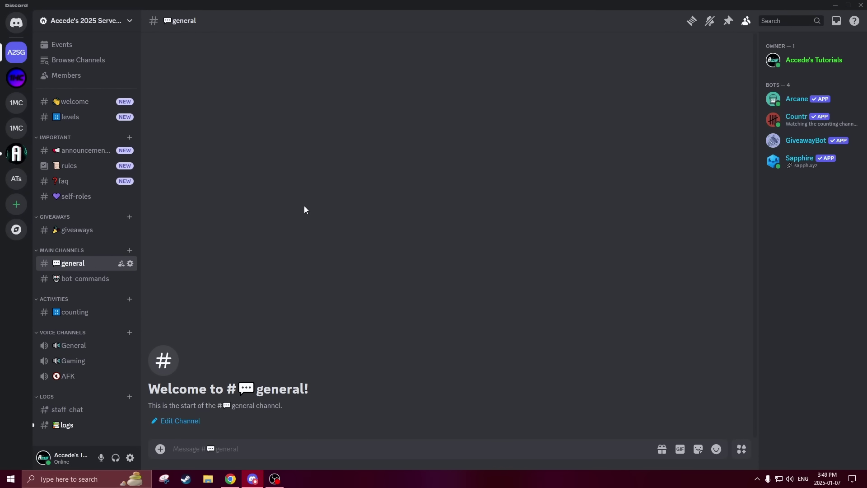
Step: View the rules, faq and announcements channels in the Important category
left_click(81, 168)
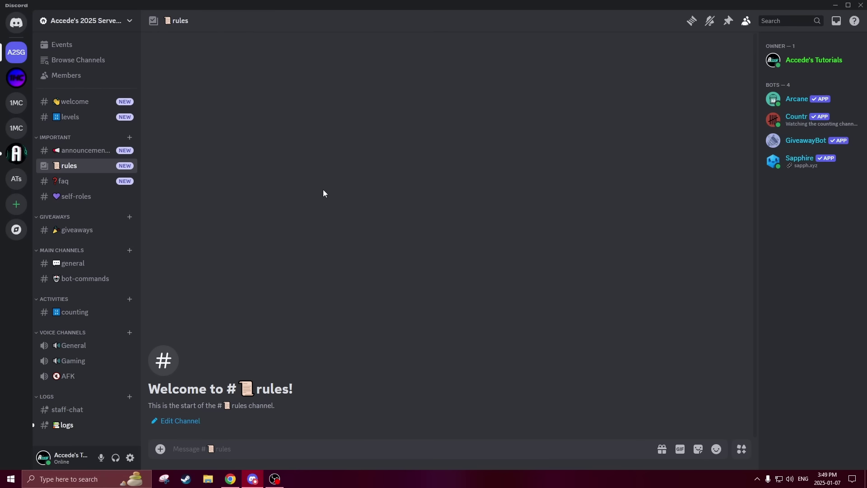
left_click(91, 178)
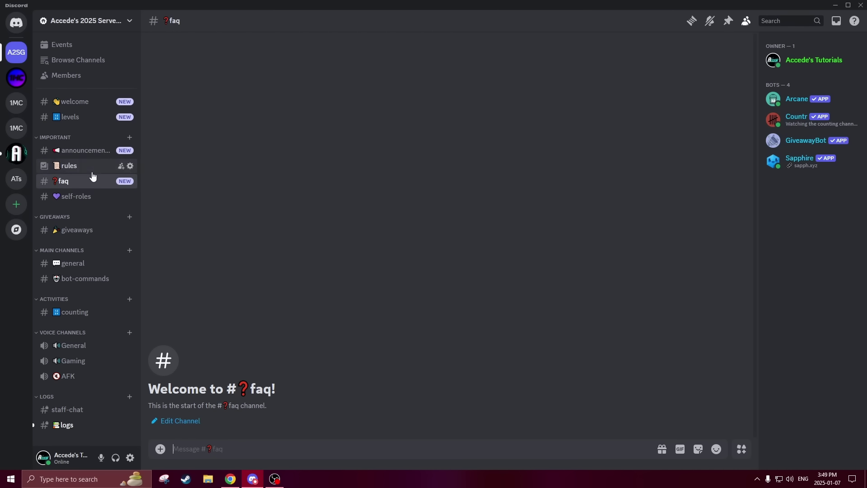
left_click(90, 152)
left_click(90, 164)
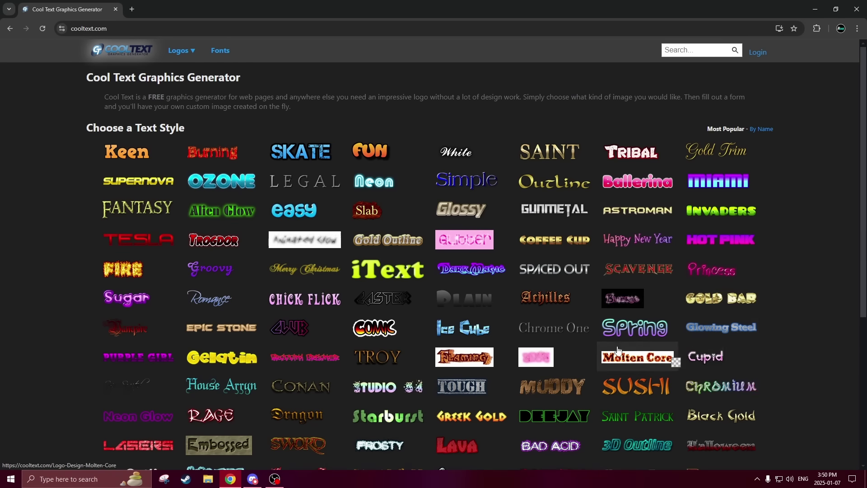
Step: Browse the text styles on cooltext.com in the browser and open the Caster logo generator
scroll(752, 315, "down", 2)
scroll(750, 311, "down", 4)
scroll(645, 344, "up", 5)
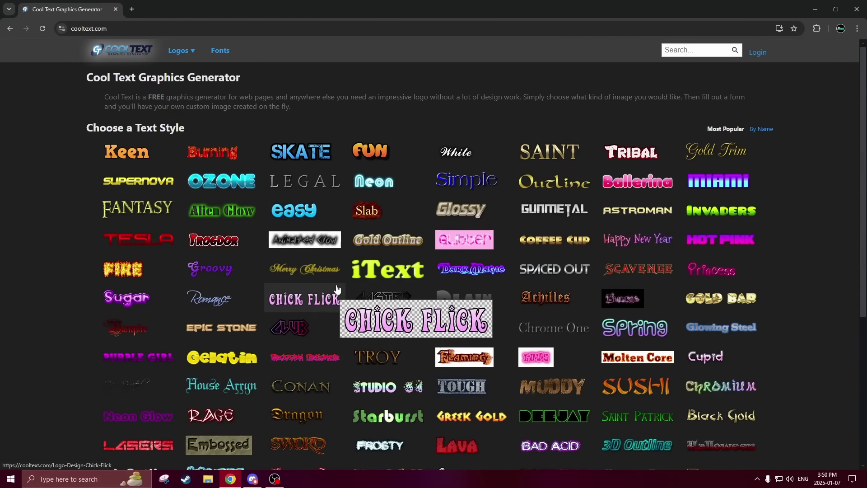
scroll(482, 368, "down", 1)
left_click(378, 250)
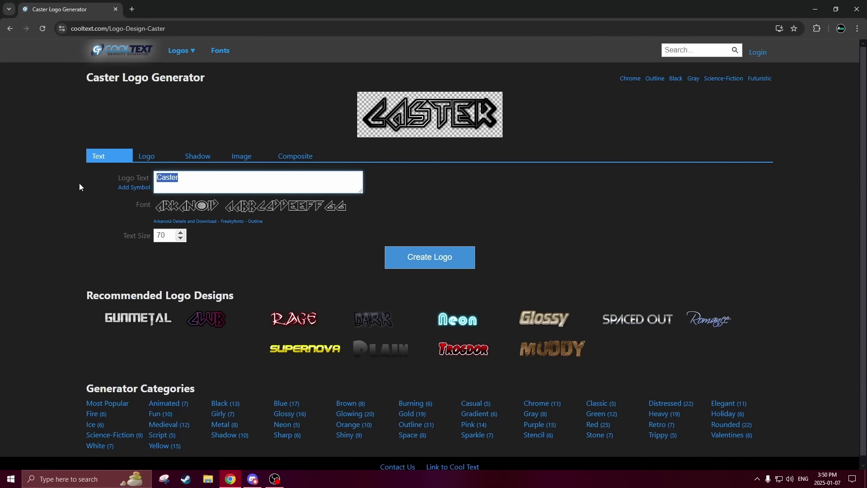
Step: Generate a Caster-style logo reading "Rules", copy its image, and post it in the Discord server's rules channel
type("Rules")
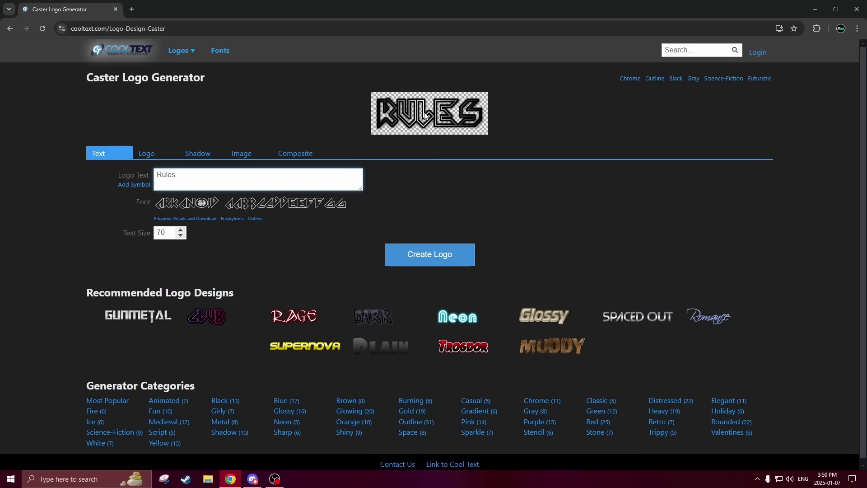
right_click(424, 115)
left_click(488, 149)
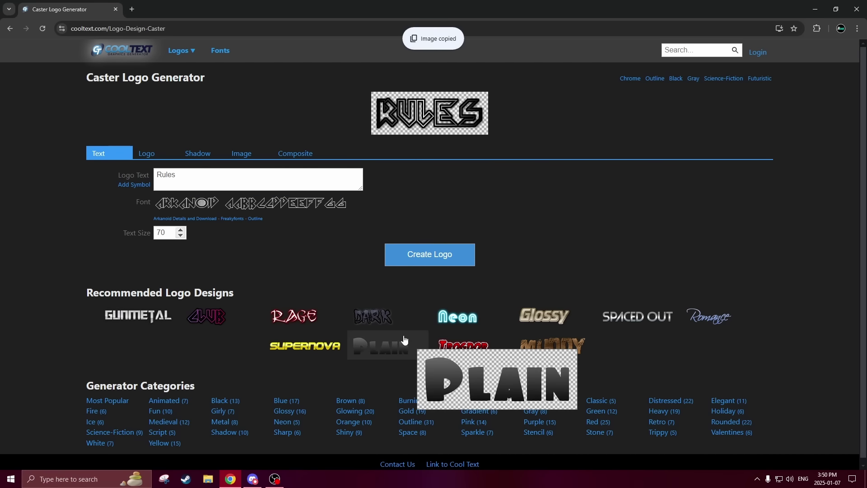
left_click(252, 479)
key("ctrl+v")
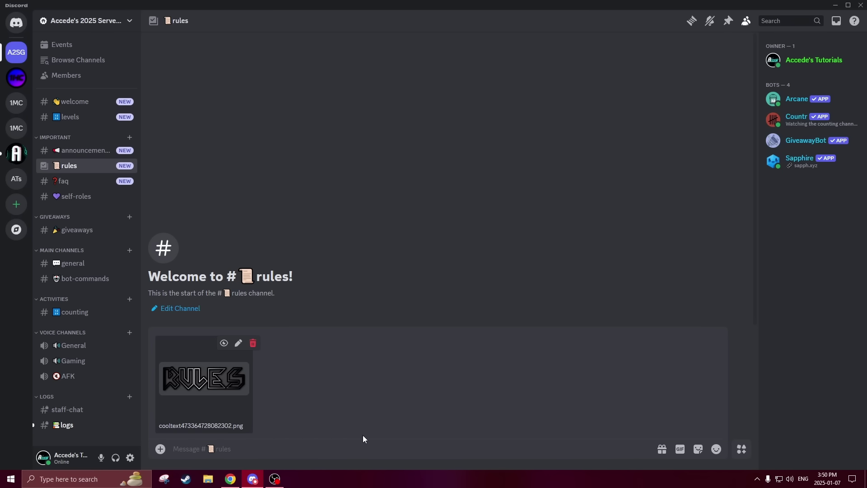
key("Return")
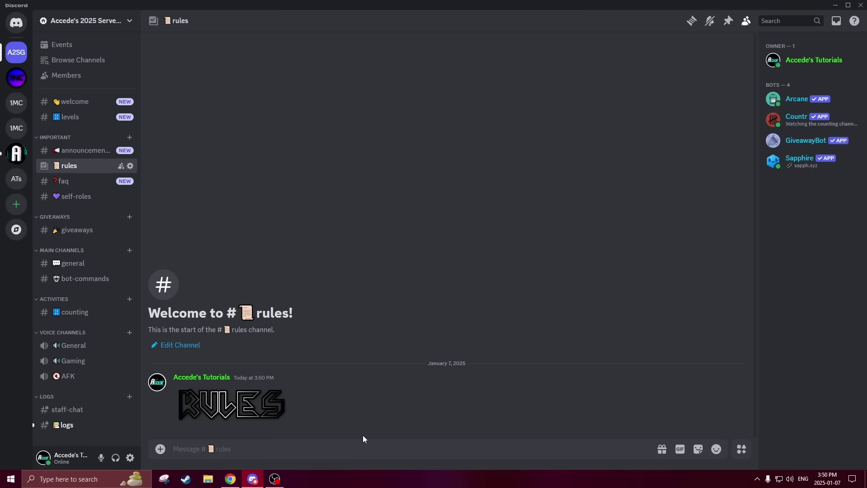
Step: Return to the logo generator, enlarge the "Rules" logo to text size 165, and post the copied image in Discord's rules channel
left_click(230, 478)
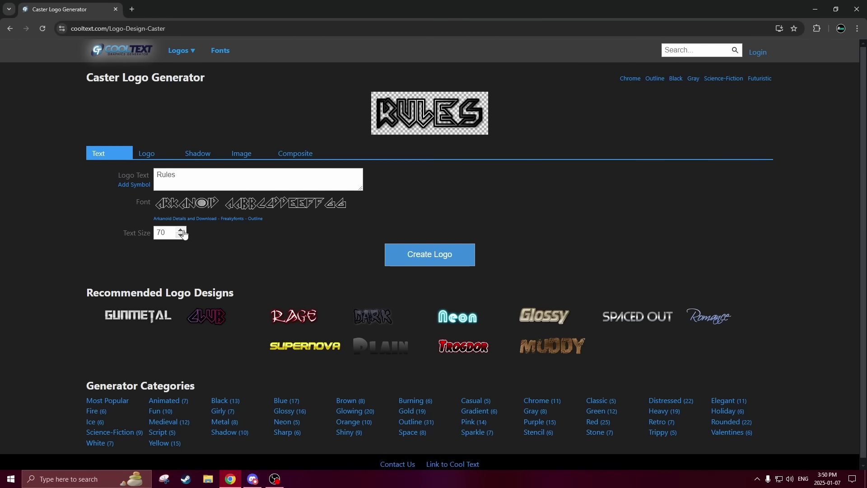
left_click(182, 230)
left_click(182, 230)
left_click(182, 231)
right_click(424, 120)
left_click(456, 155)
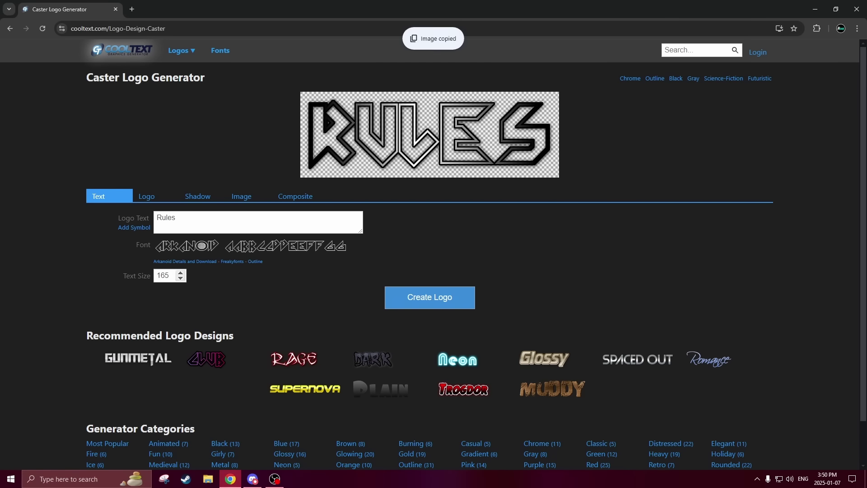
left_click(253, 478)
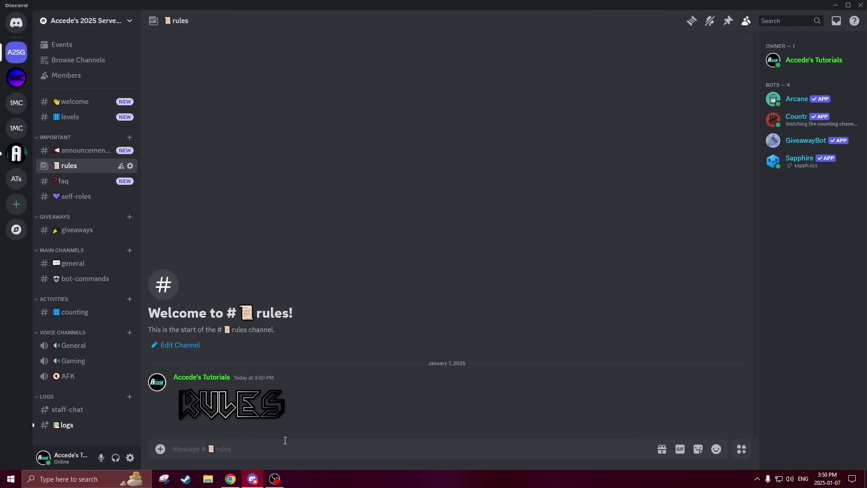
key("ctrl+v")
key("Return")
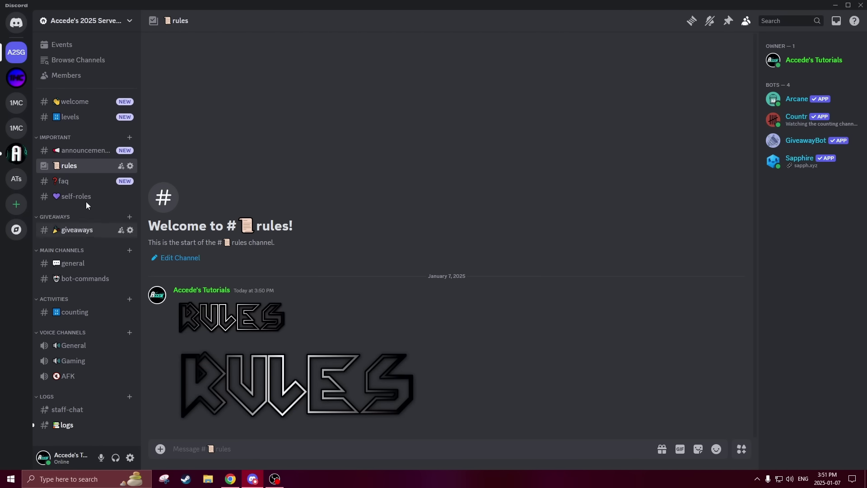
Step: View the faq and rules channels, and look over the inkscape.org home page in the browser
left_click(66, 181)
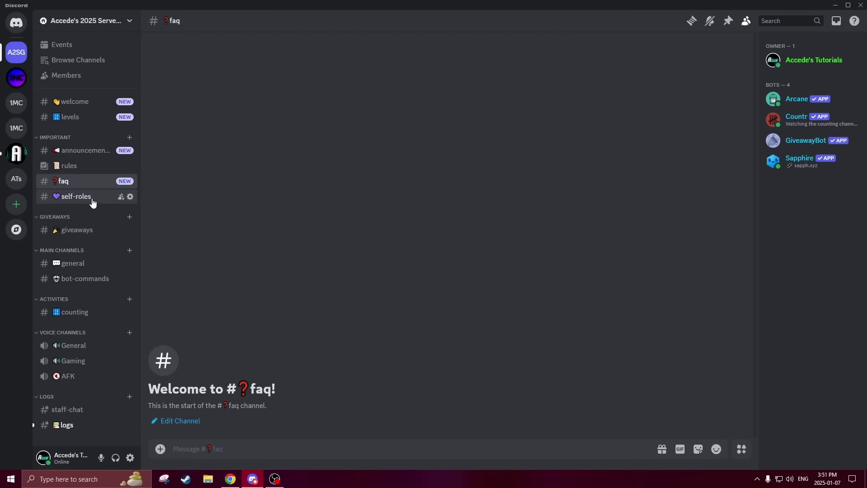
left_click(88, 166)
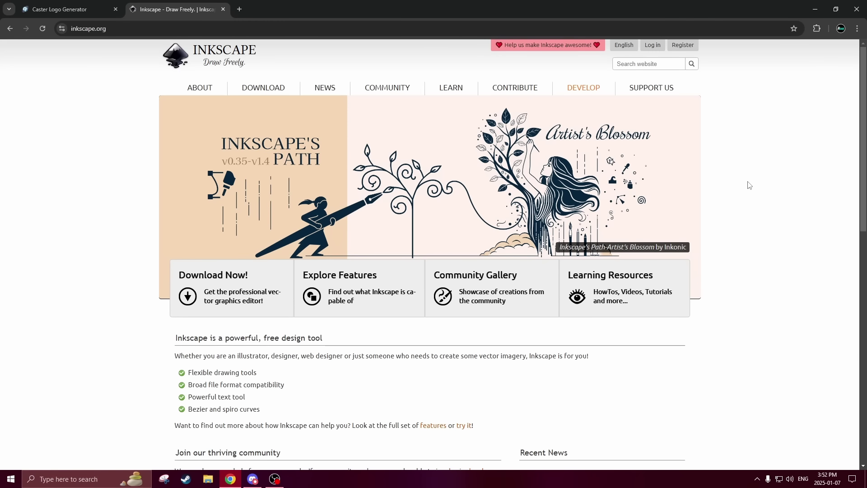
scroll(445, 193, "down", 4)
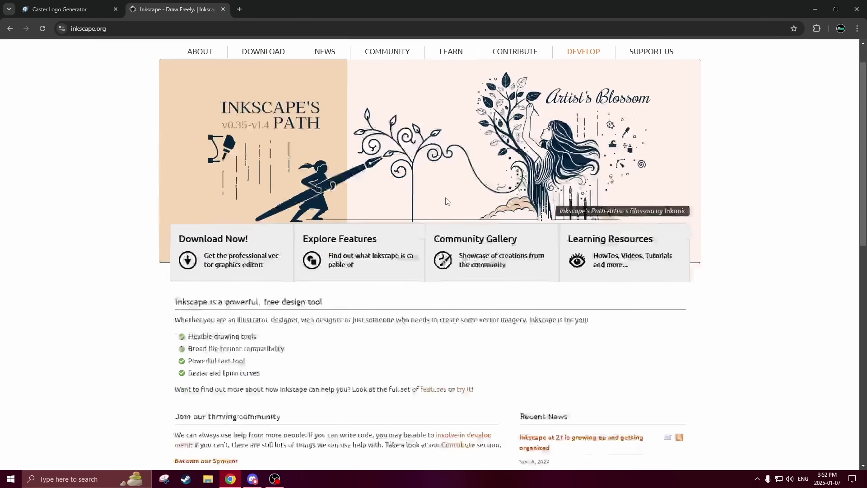
scroll(456, 194, "up", 4)
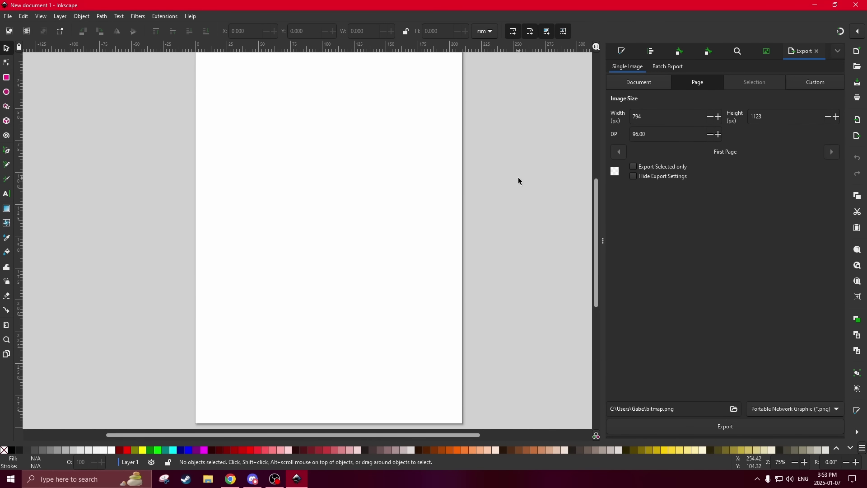
scroll(514, 189, "down", 1)
left_click_drag(516, 203, 475, 220)
scroll(475, 219, "up", 1)
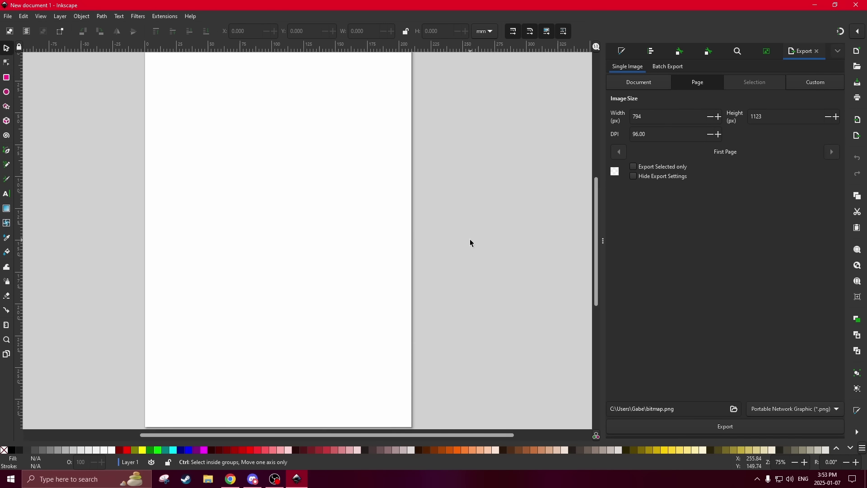
scroll(470, 242, "left", 2)
scroll(480, 236, "right", 1)
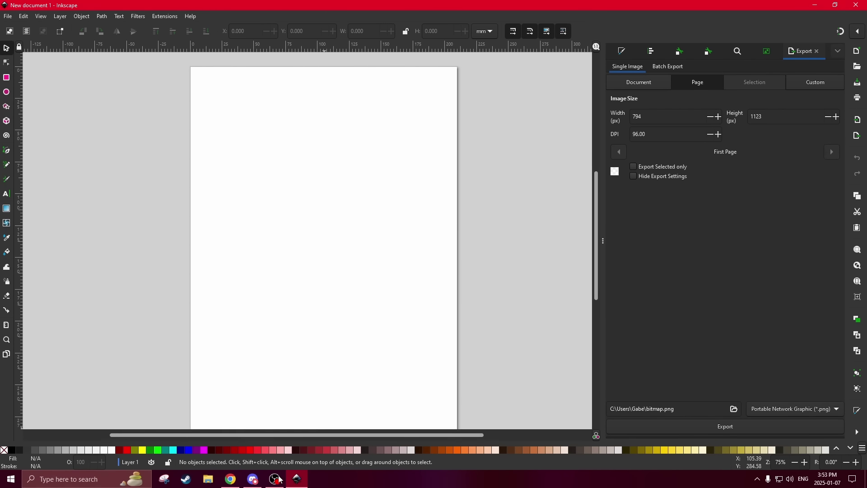
left_click(252, 478)
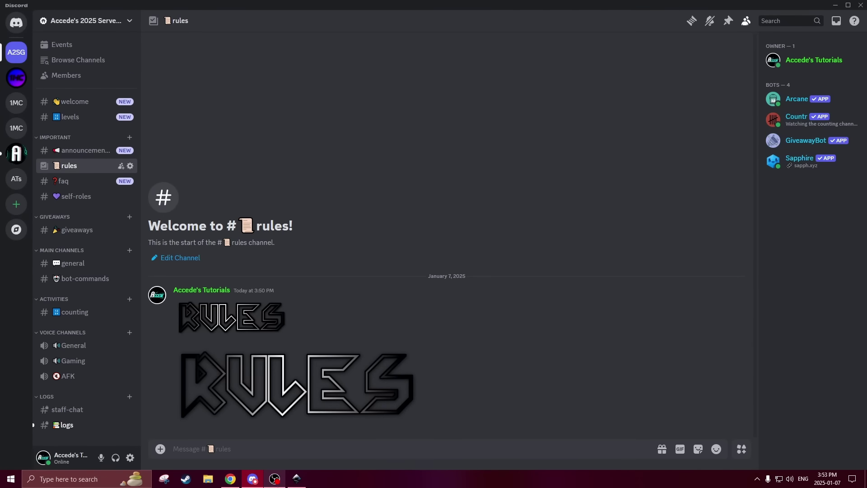
Step: Switch to Inkscape and draw a blue circle about 96 mm across on the upper half of the page
left_click(296, 479)
left_click_drag(390, 192, 386, 191)
left_click_drag(296, 212, 313, 209)
mouse_move(274, 225)
left_mouse_down()
mouse_move(274, 248)
mouse_move(272, 207)
mouse_move(269, 213)
left_mouse_up()
key("e")
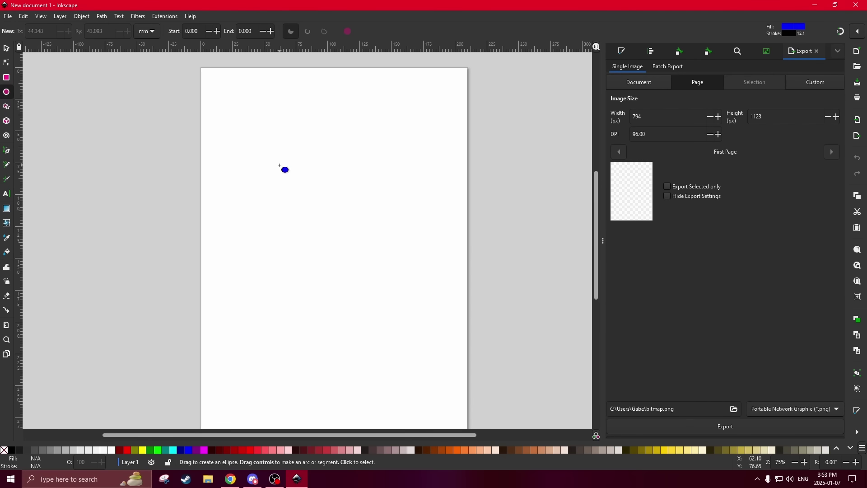
mouse_move(266, 154)
left_mouse_down()
mouse_move(417, 277)
mouse_move(416, 269)
mouse_move(426, 271)
mouse_move(414, 274)
left_mouse_up()
left_click(6, 50)
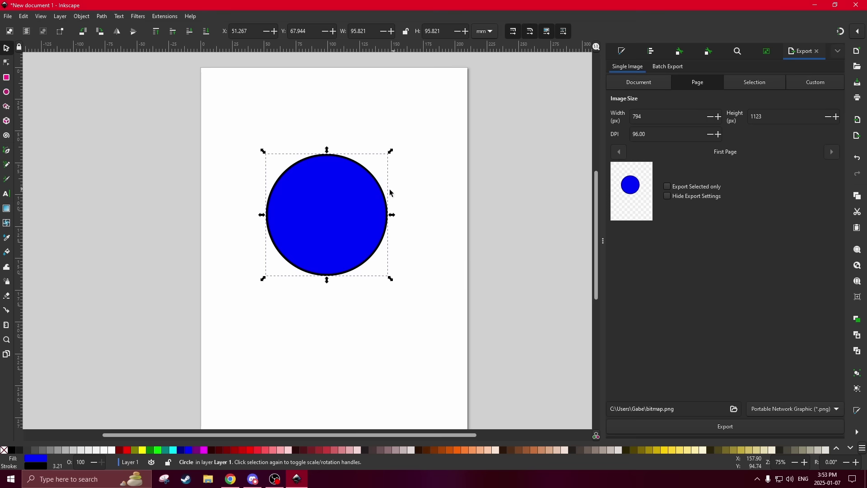
Step: Reposition the circle slightly up the page and scale it proportionally to about 107 mm across
left_click_drag(333, 213, 353, 224)
left_click_drag(385, 253, 371, 241)
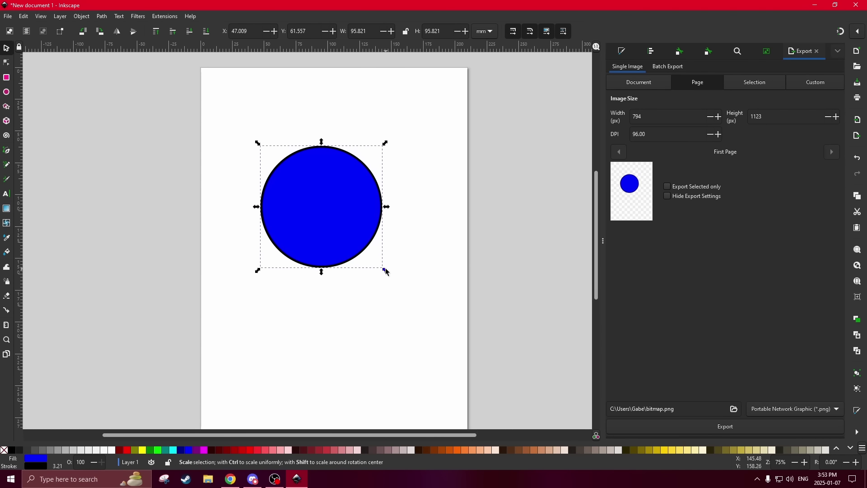
left_click_drag(384, 270, 399, 288)
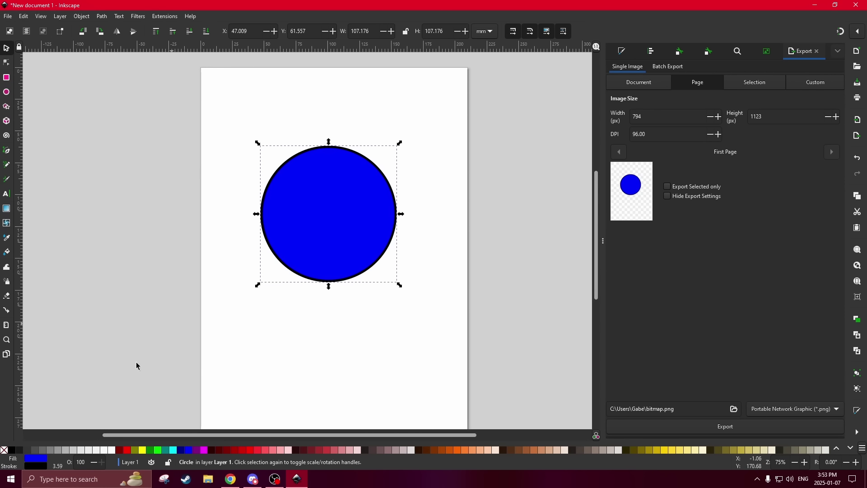
Step: Thicken the circle's black outline to a stroke width of about 16 mm and deselect the circle
left_click(622, 52)
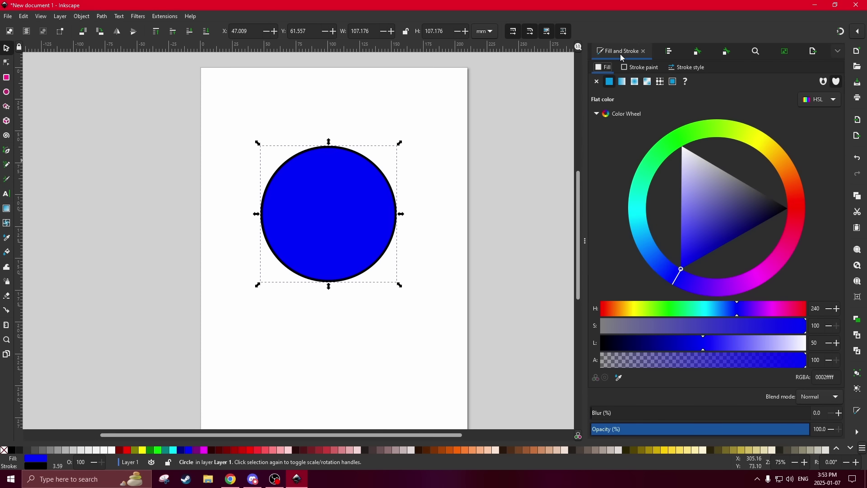
left_click(690, 67)
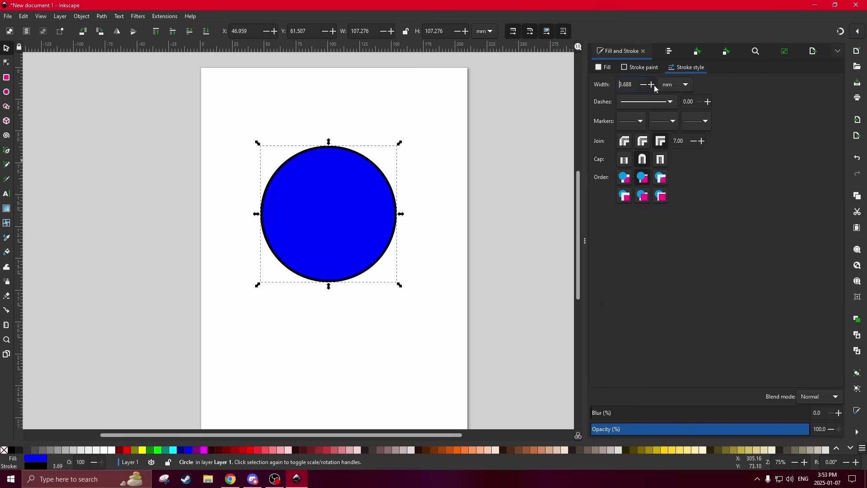
left_click(652, 85)
left_click(653, 84)
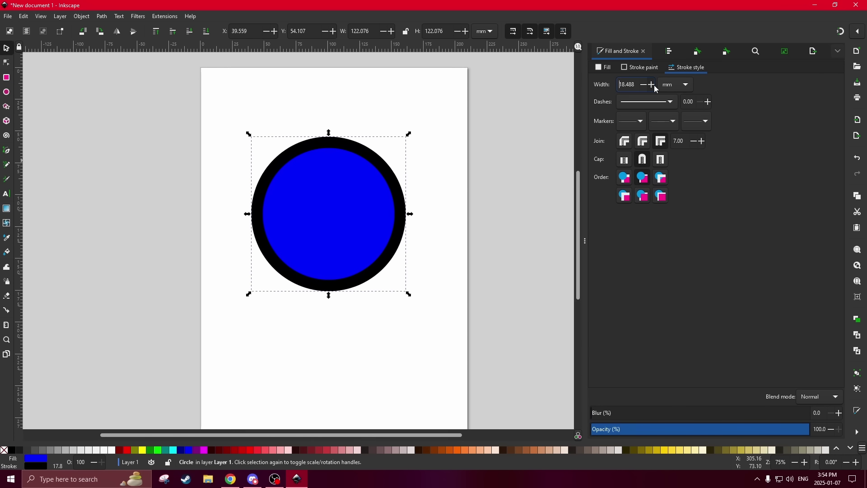
left_click(646, 85)
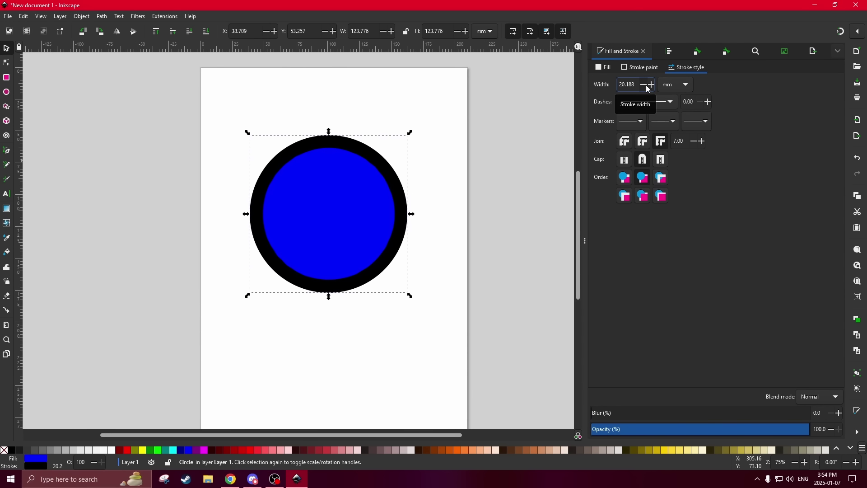
left_click(645, 85)
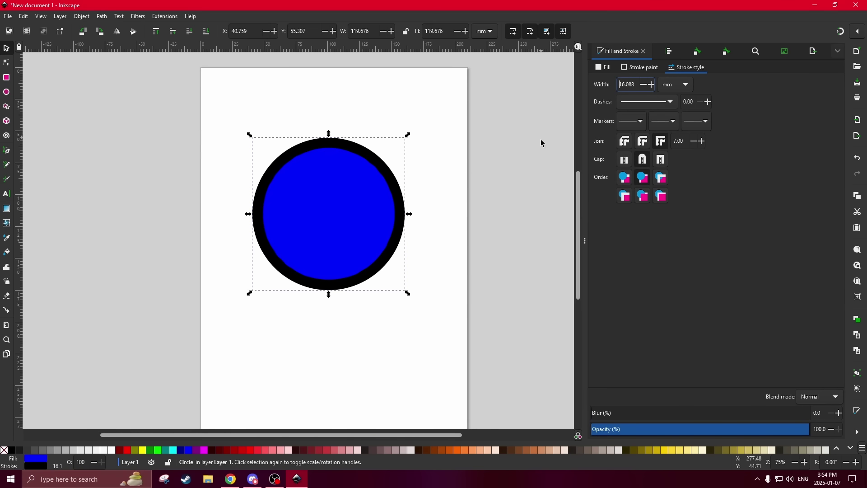
left_click(452, 203)
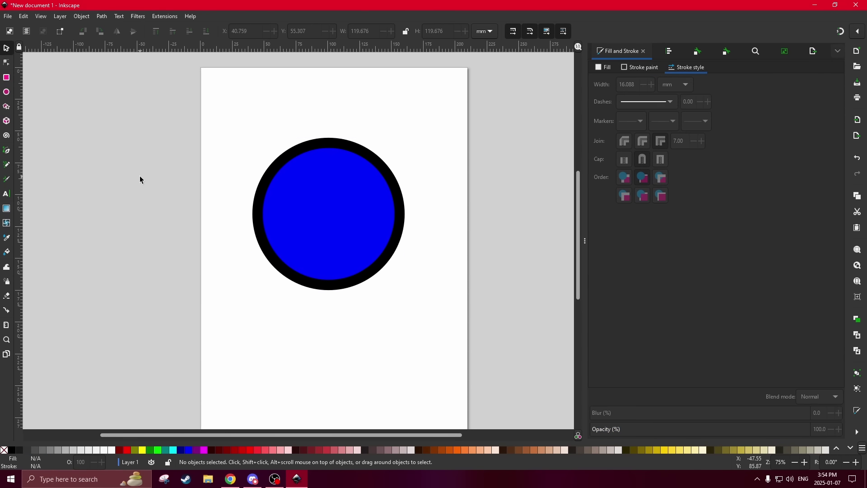
Step: Try aqua and red shades as the circle's fill colour, settling on red (#FF0000)
left_click(350, 189)
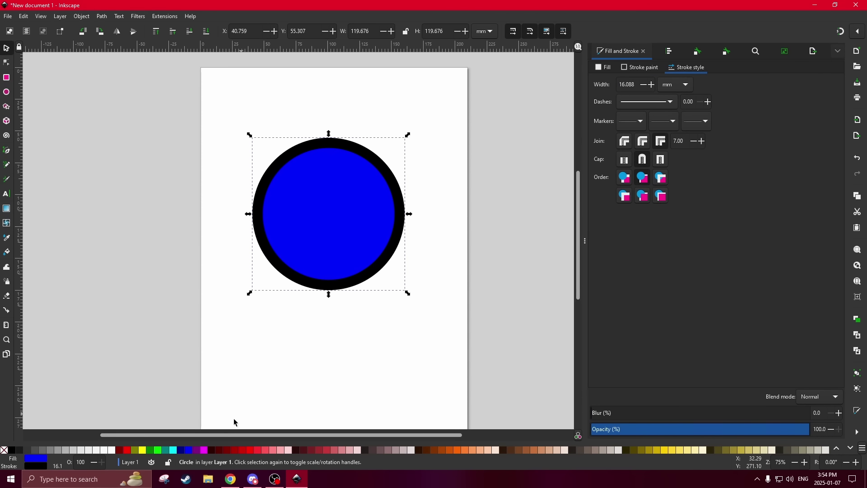
left_click(173, 450)
left_click(127, 450)
left_click(177, 450)
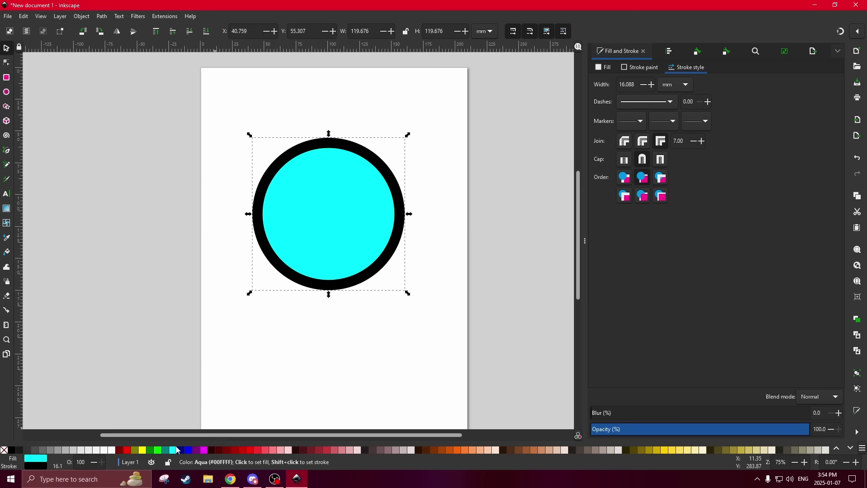
left_click(250, 450)
left_click(261, 450)
left_click(250, 450)
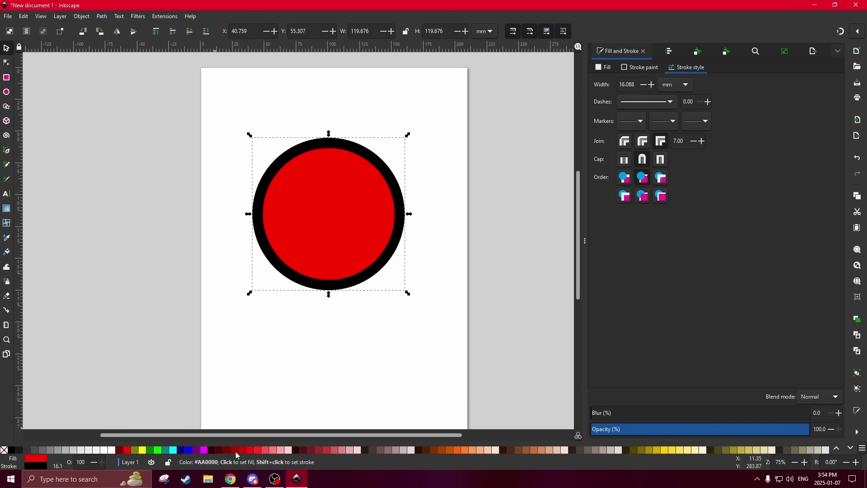
left_click(269, 375)
Step: Apply a diagonal linear gradient to the circle's fill, running from red near its lower middle to aqua beyond its upper-left edge
left_click(289, 227)
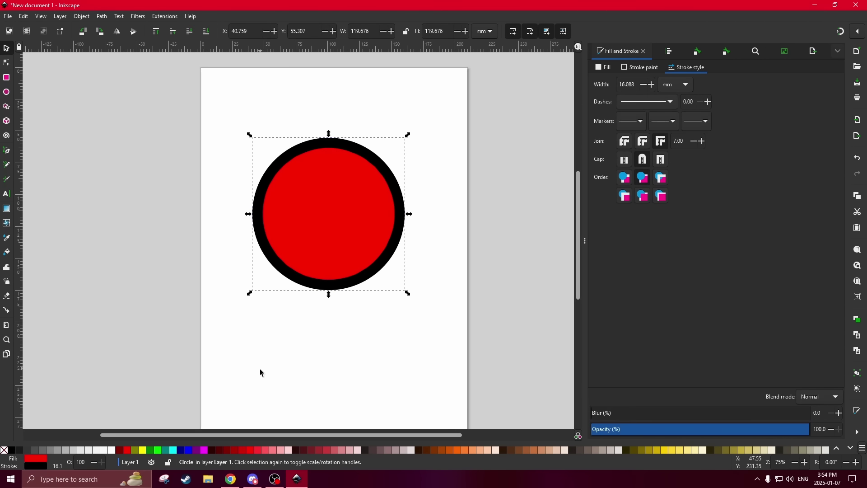
left_click(188, 282)
left_click(301, 219)
left_click(6, 209)
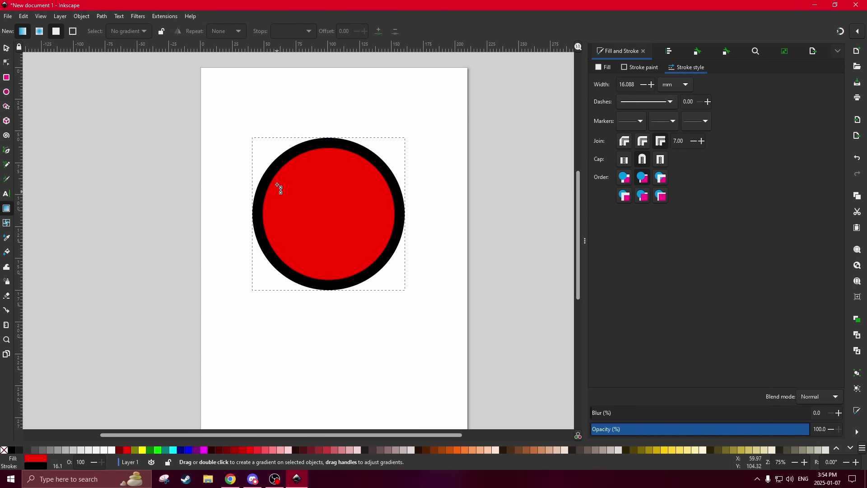
left_click_drag(288, 260, 239, 172)
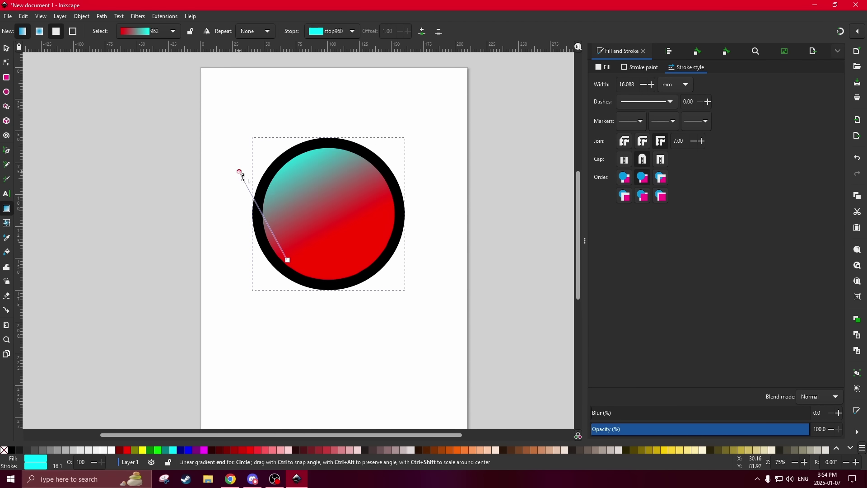
left_click_drag(288, 260, 308, 249)
Step: Set the aqua gradient stop's offset to 0.71 in the circle's fill settings and select the red stop
left_click(604, 71)
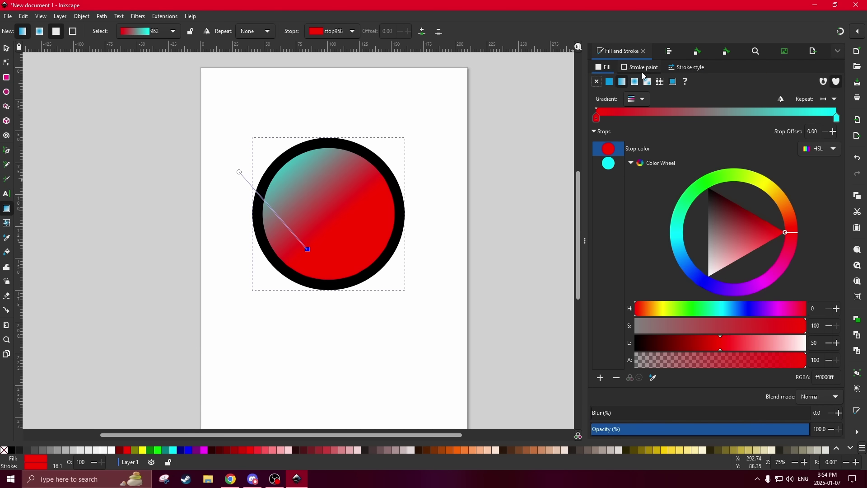
left_click_drag(837, 118, 768, 124)
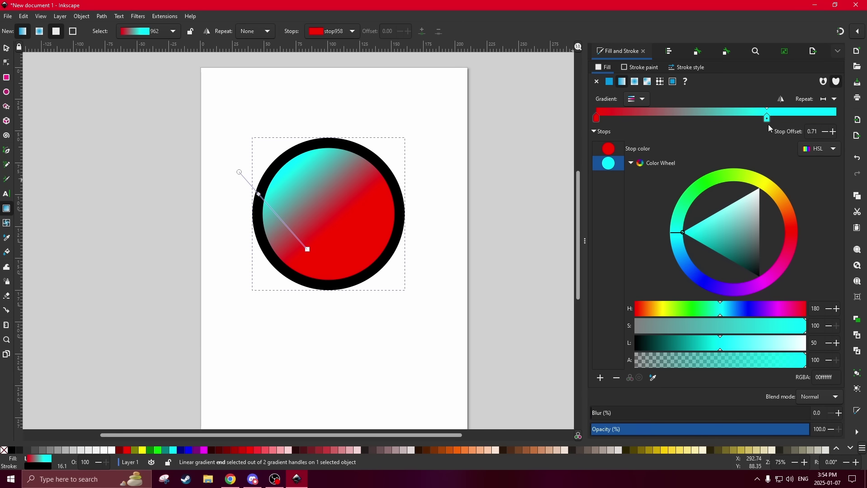
left_click(598, 118)
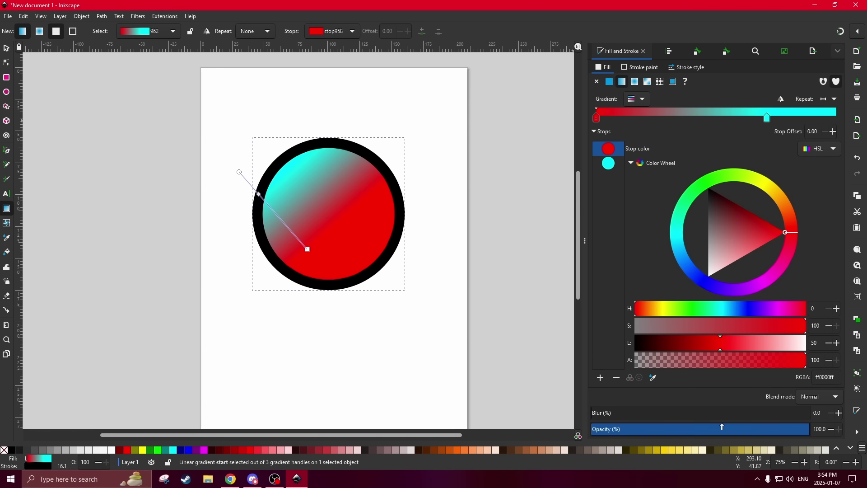
Step: Try different opacity and blur levels on the circle, restoring opacity to 100% and blur to 0
left_click_drag(721, 427, 824, 432)
left_click_drag(654, 414, 478, 396)
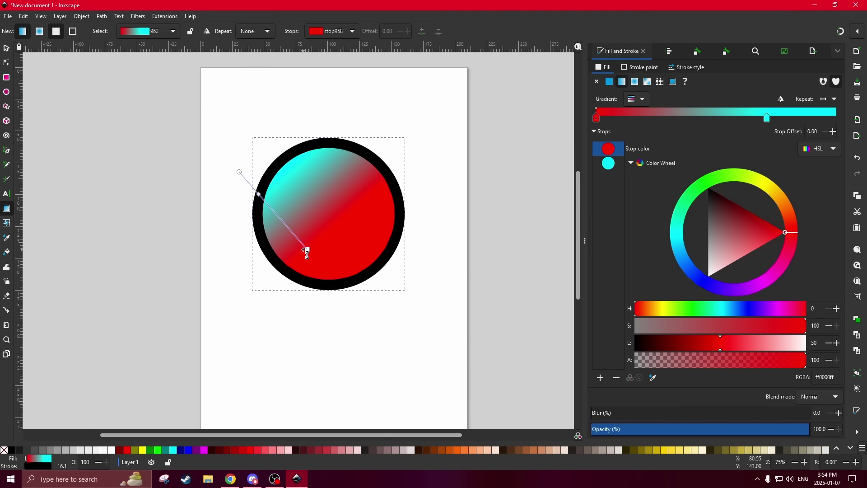
Step: Move the red end of the circle's gradient lower, nearer the circle's bottom edge, and deselect the circle
left_click_drag(306, 251, 310, 269)
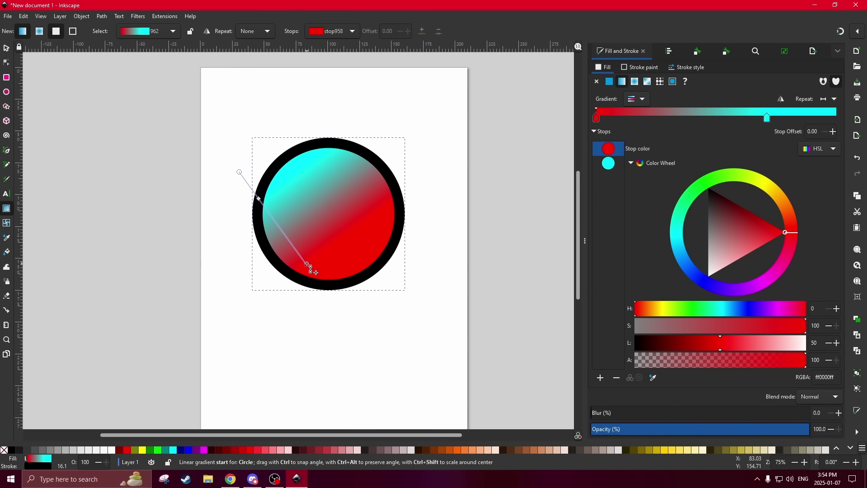
left_click(7, 48)
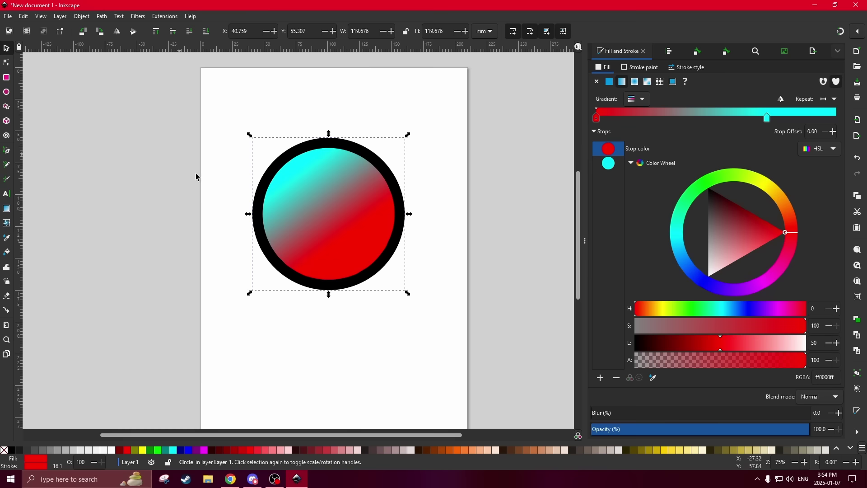
left_click(196, 176)
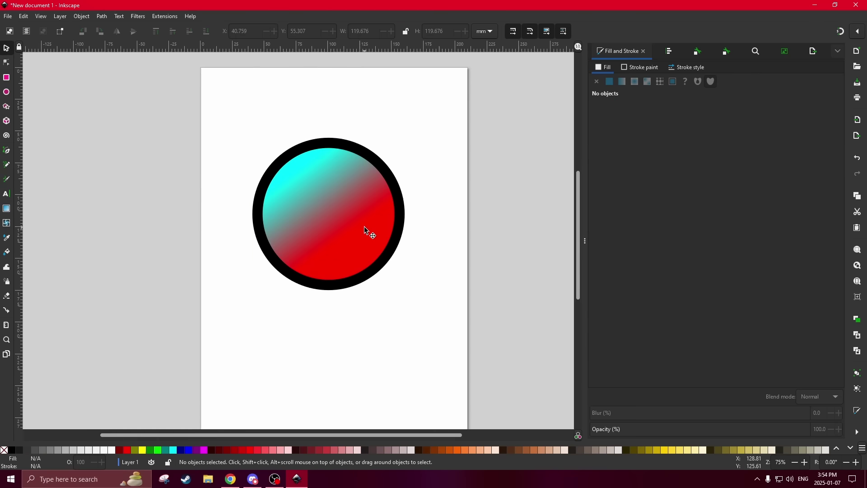
Step: Add the text "2025" in aqua Bowlby One SC Bold at 28 pt over the left side of the circle
left_click(7, 194)
key("ctrl+z")
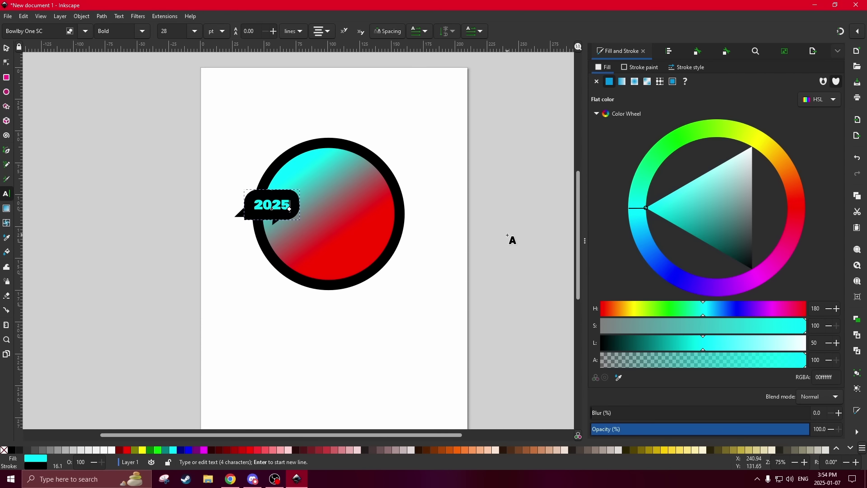
right_click(6, 450)
left_click(27, 433)
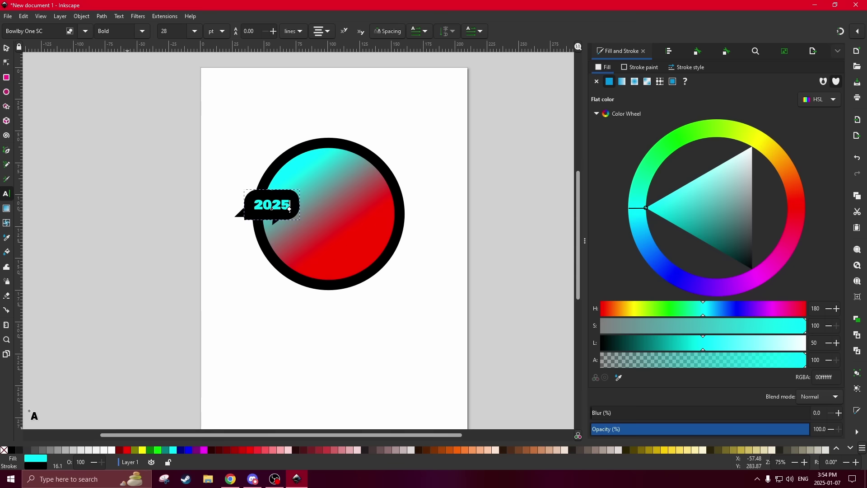
Step: Enlarge the 2025 text to about 94 mm wide without a stroke, slanted and centred across the circle
left_click(5, 49)
left_click_drag(290, 212, 370, 246)
mouse_move(339, 210)
left_mouse_down()
mouse_move(362, 207)
mouse_move(335, 197)
left_mouse_up()
left_click(361, 207)
left_click_drag(377, 218, 377, 222)
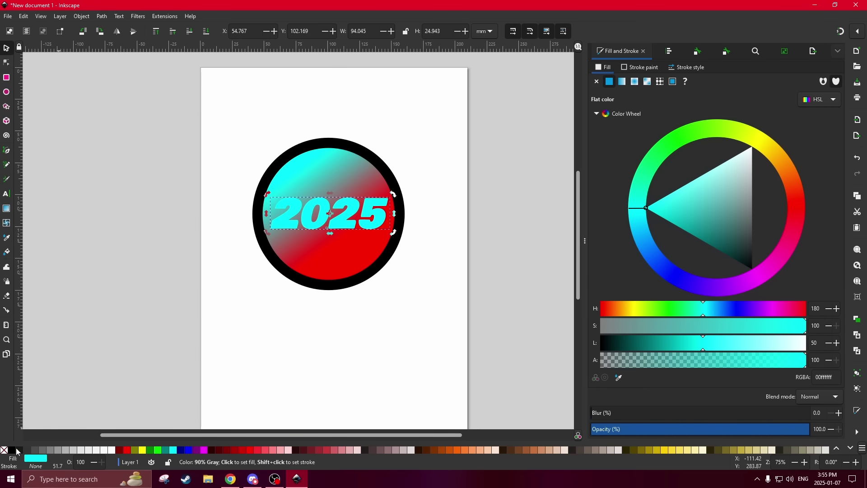
Step: Give the 2025 text a black outline with a stroke width of 5.541 mm
right_click(36, 465)
left_click(58, 408)
left_click(686, 67)
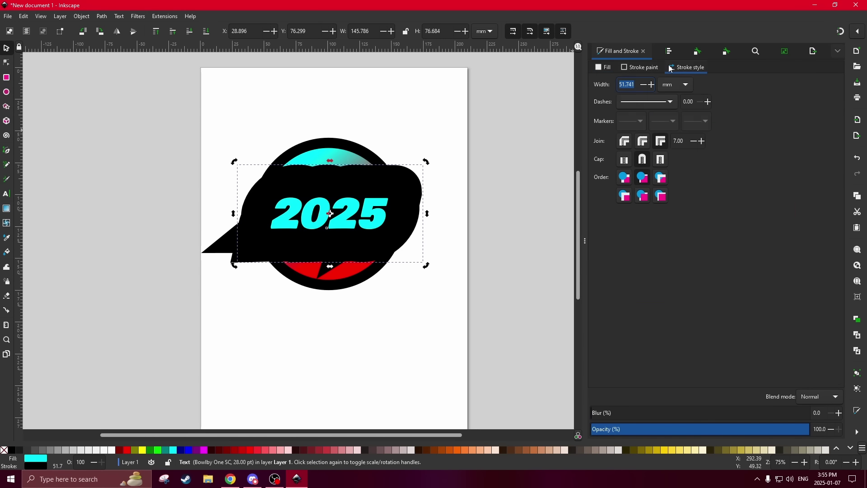
scroll(647, 84, "down", 5)
scroll(647, 84, "down", 15)
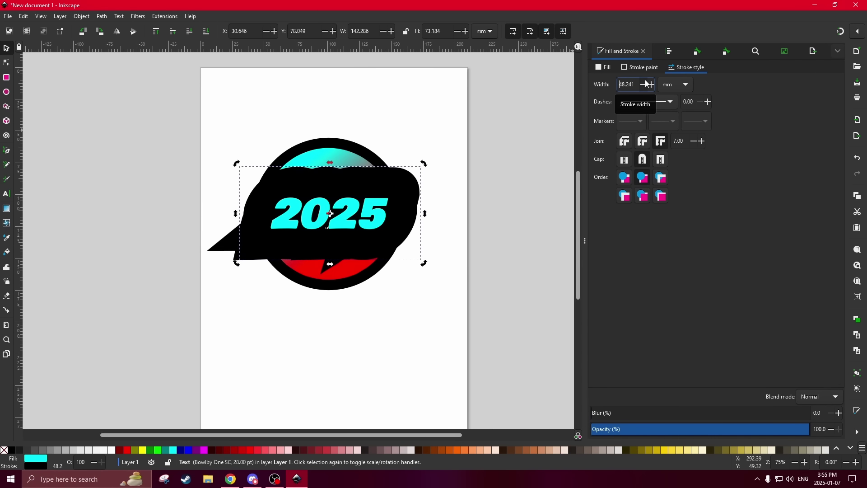
left_click_drag(376, 217, 376, 218)
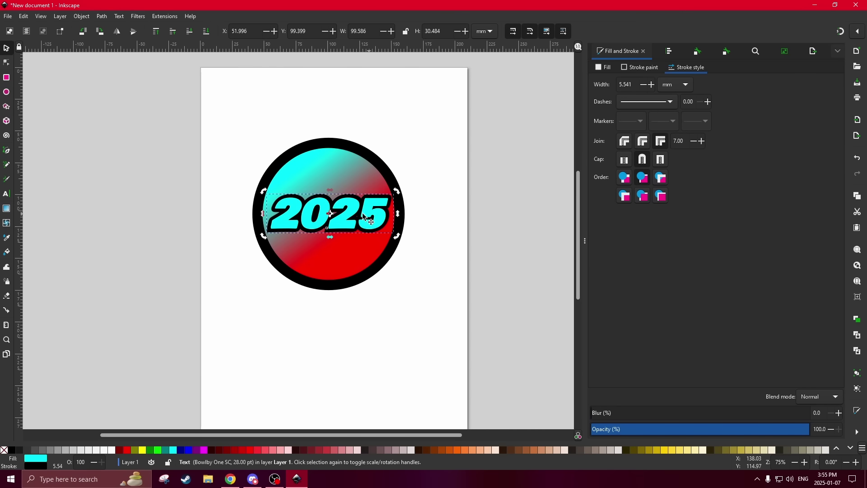
Step: Copy the outlined 2025 text and apply the Dark and Glow filter to the text on the circle
left_click(362, 215)
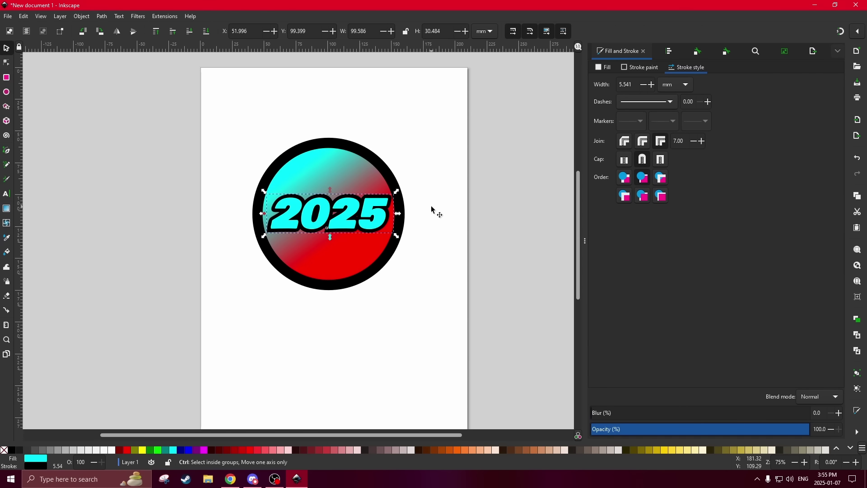
key("ctrl+d")
key("t")
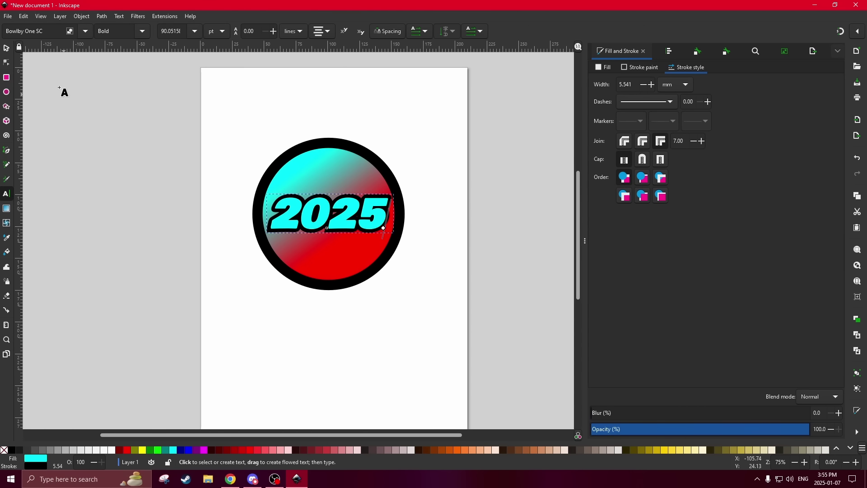
left_click(5, 49)
left_click(182, 165)
left_click(365, 221)
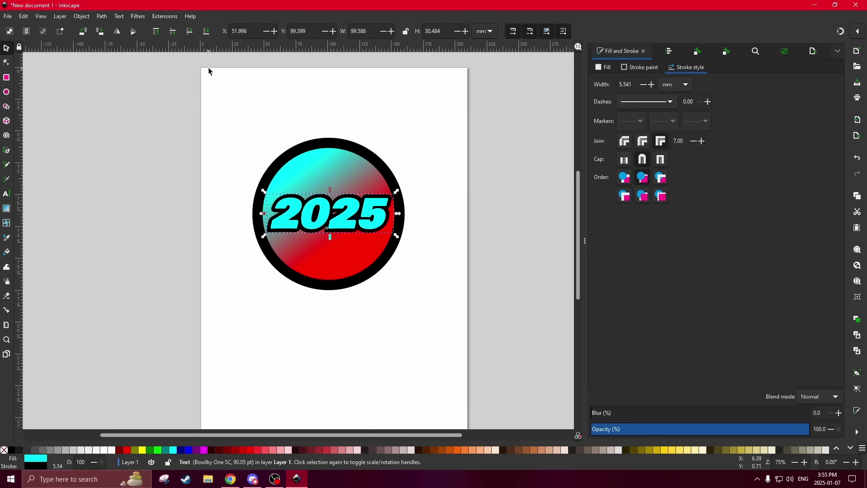
left_click(131, 16)
mouse_move(198, 207)
left_click(273, 218)
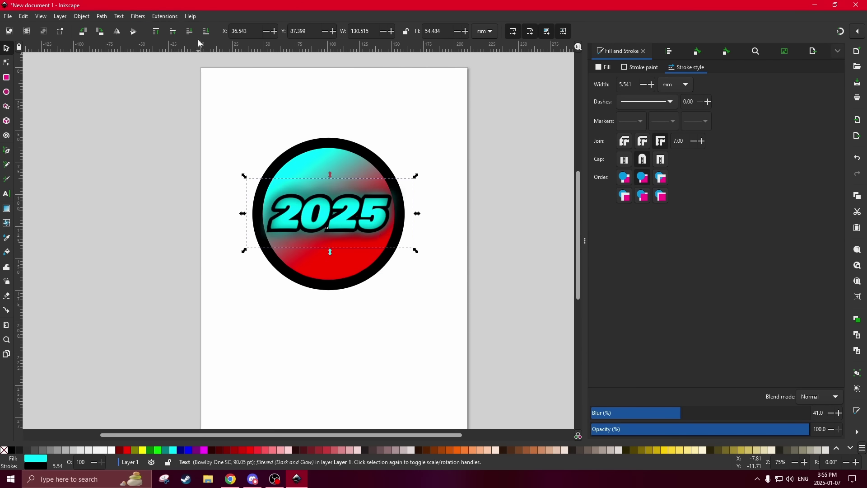
Step: Place an unfiltered copy of the 2025 text directly over the glowing one
key("ctrl+z")
left_click(347, 211)
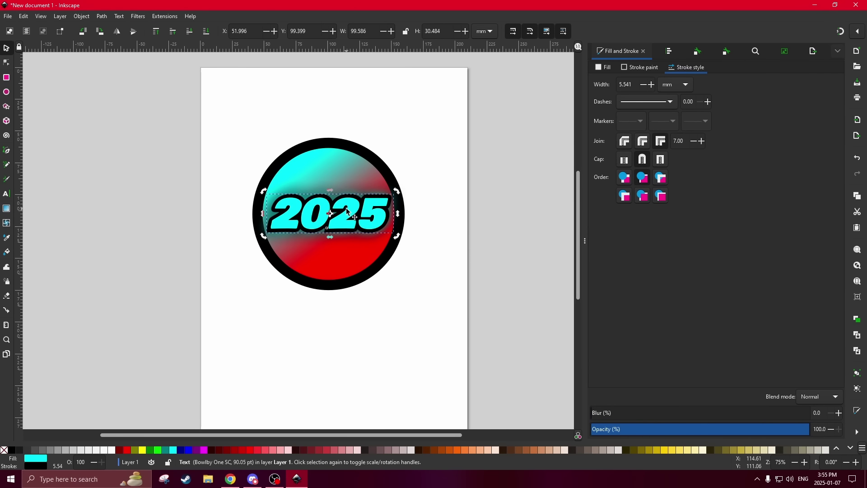
left_click(441, 213)
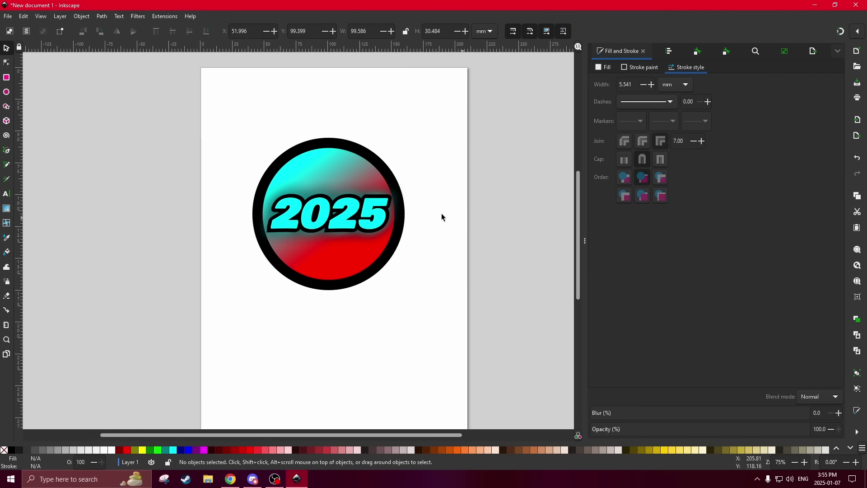
Step: Enlarge the circle proportionally to about 121.8 mm across
left_click(357, 216)
left_click(390, 179)
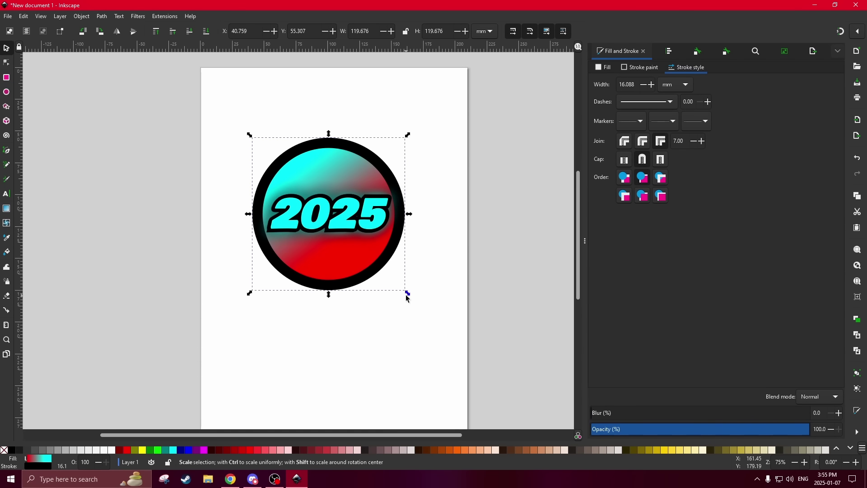
left_click_drag(407, 293, 409, 297)
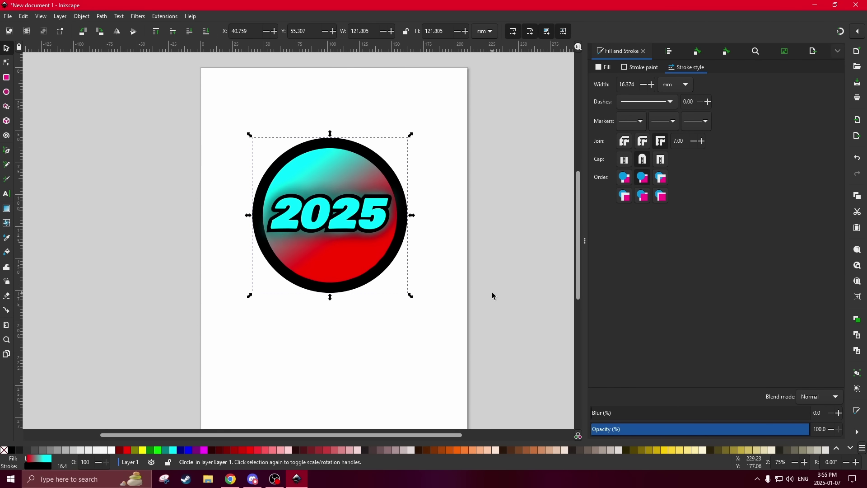
Step: Group the two overlapping 2025 texts and centre the group and the circle on each other in both directions
left_click(382, 219)
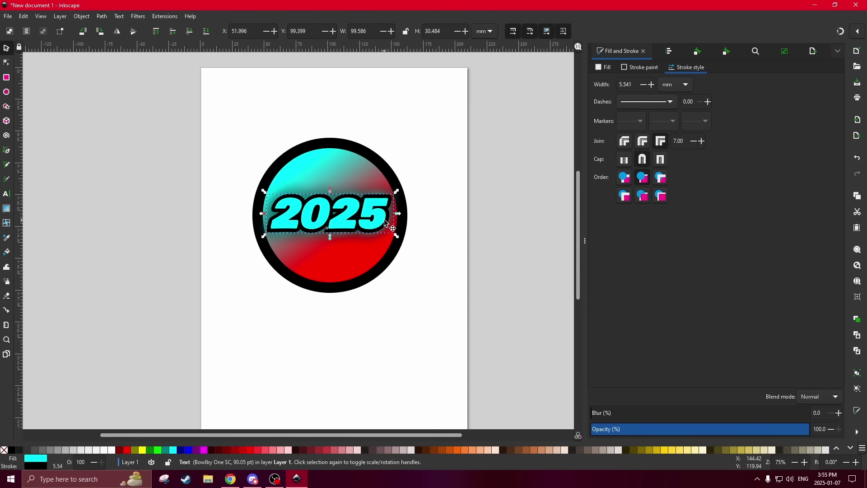
left_click(386, 223)
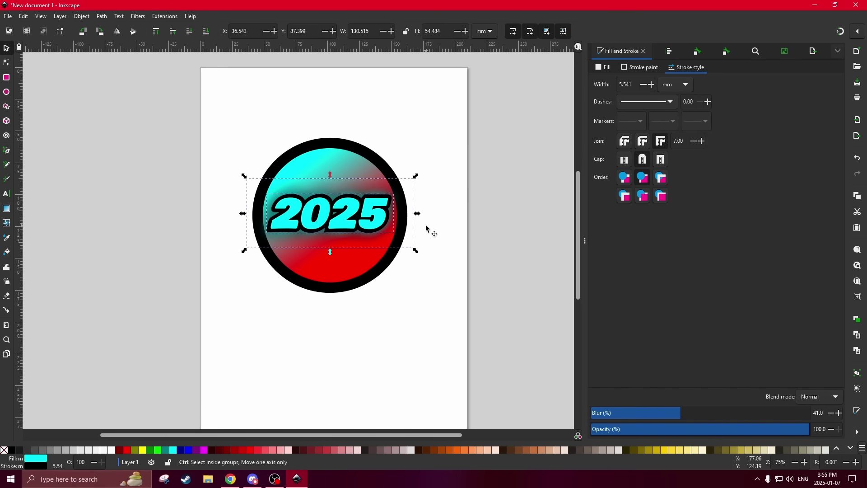
left_click(373, 271, "shift")
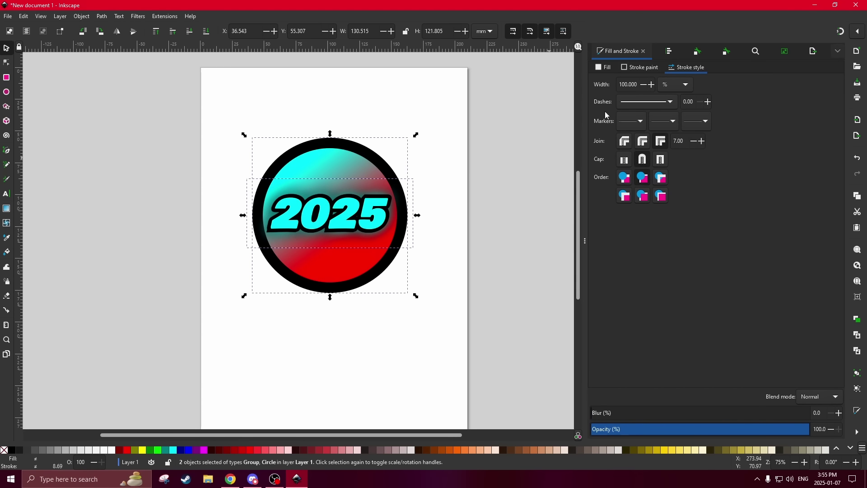
left_click(669, 52)
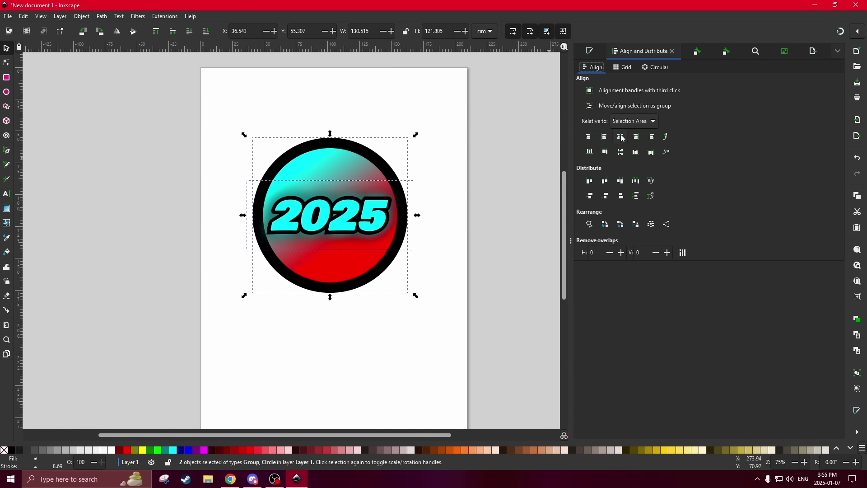
left_click(595, 56)
left_click(484, 225)
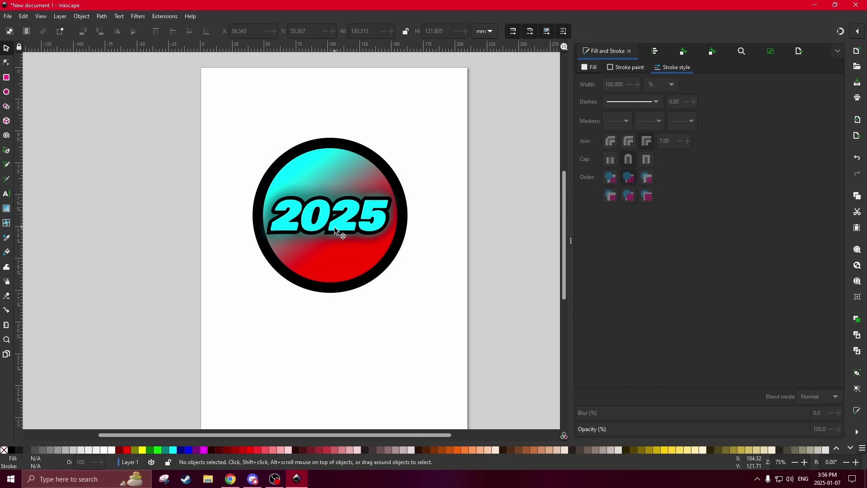
Step: Set the document's page size to 100 mm wide by 100 mm high
left_click(7, 16)
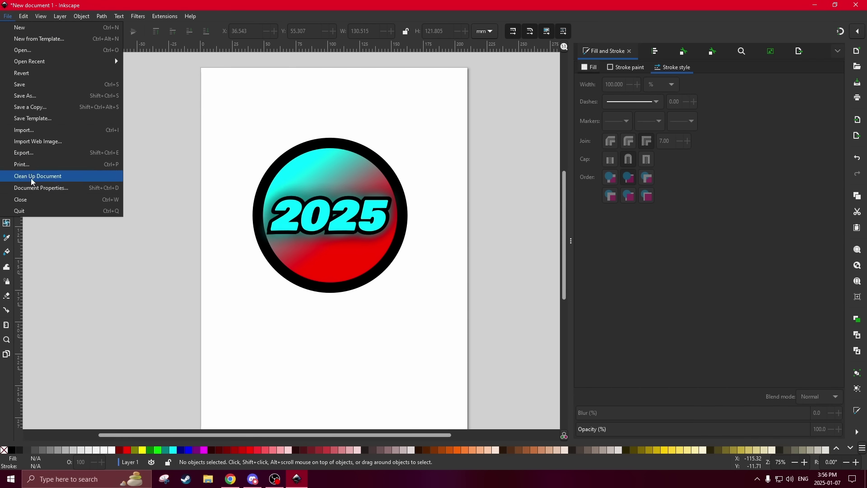
left_click(255, 236)
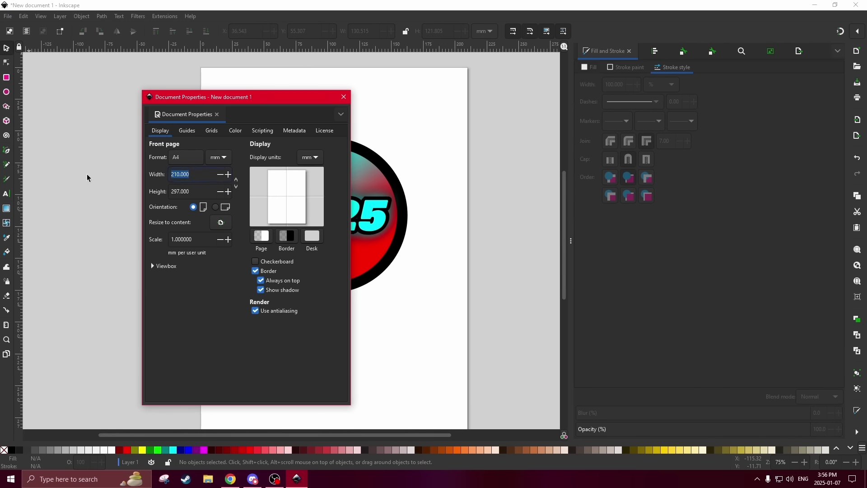
type("100")
key("Tab")
type("100")
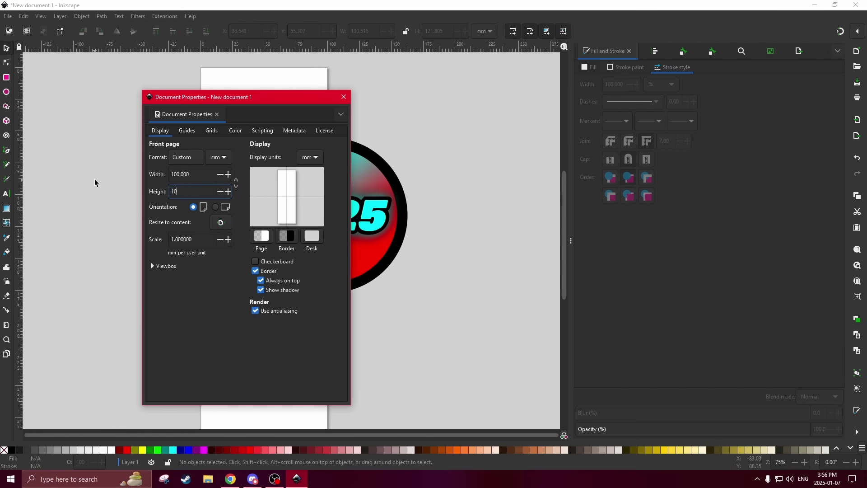
key("Return")
left_click(344, 97)
Step: Scale the whole logo down to about 102 mm wide and position it so the circle fills the square page
left_click_drag(460, 312, 131, 94)
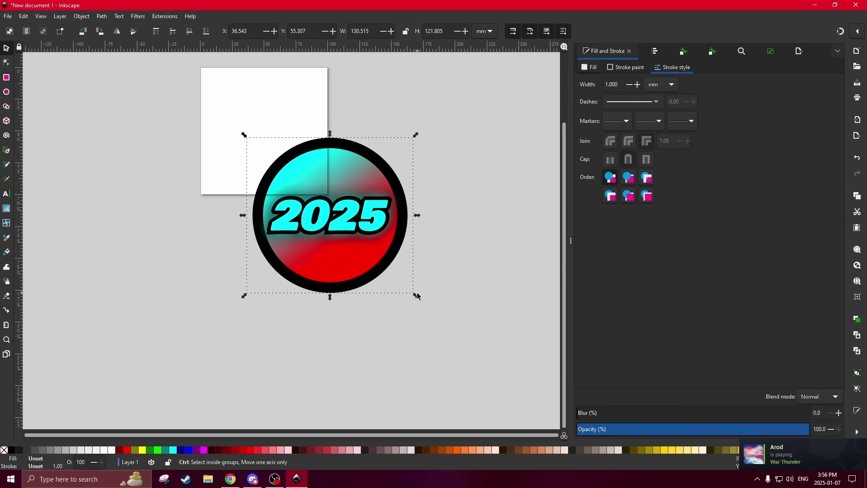
left_click_drag(416, 294, 356, 246)
left_click_drag(310, 217, 257, 156)
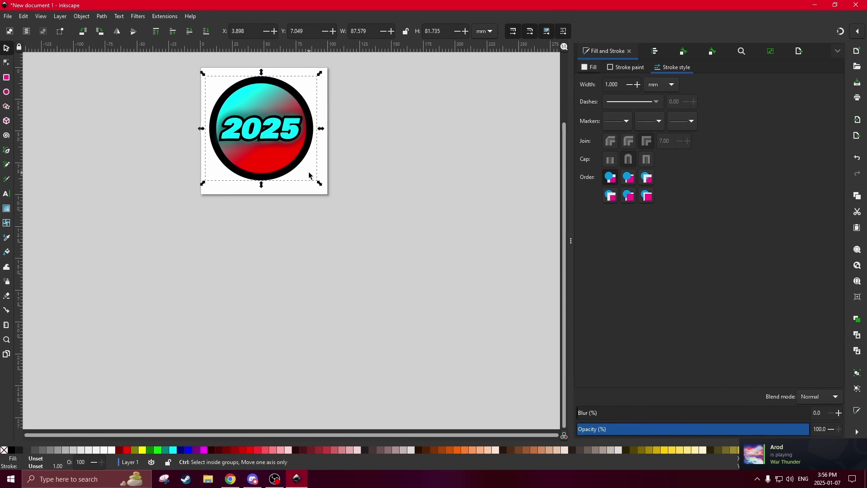
left_click_drag(319, 185, 338, 202)
left_click_drag(279, 161, 272, 155)
left_click_drag(325, 190, 331, 193)
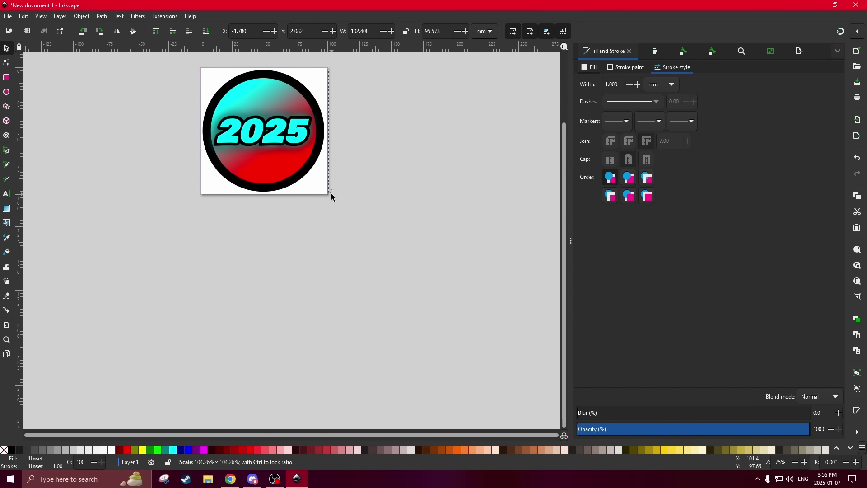
Step: Switch to Discord and save the 2025 logo as the server's icon in the server overview settings
left_click(7, 18)
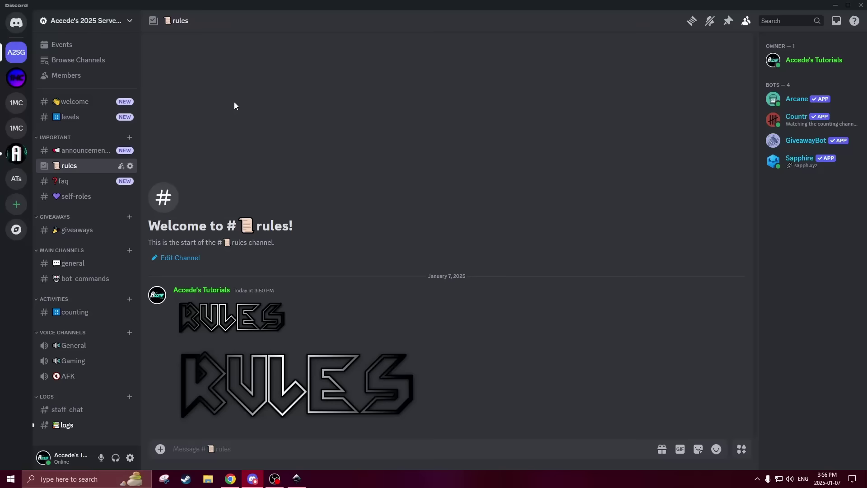
left_click(84, 21)
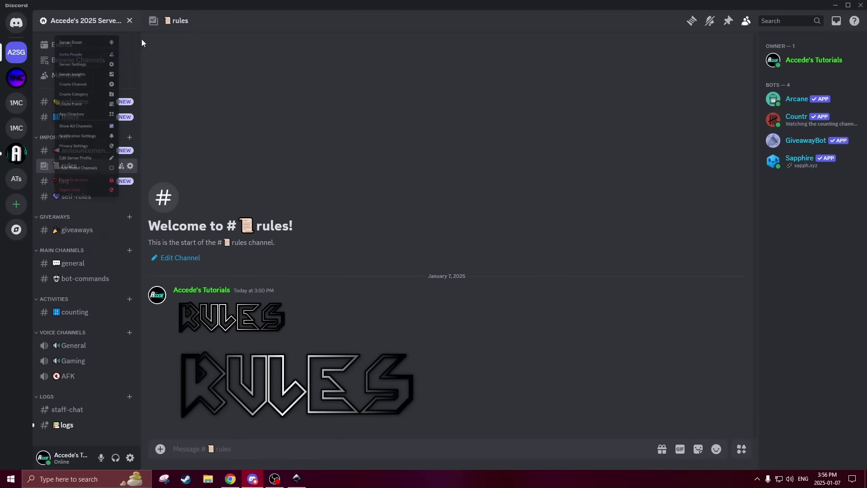
left_click(96, 78)
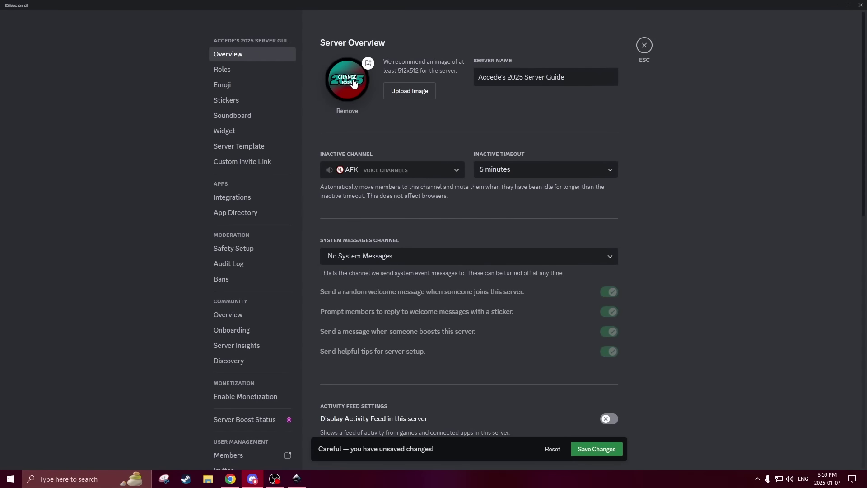
left_click(595, 449)
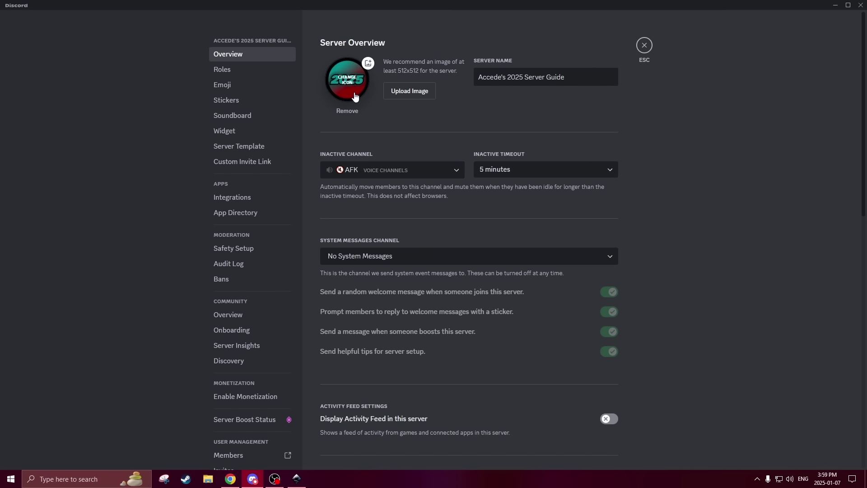
left_click(644, 45)
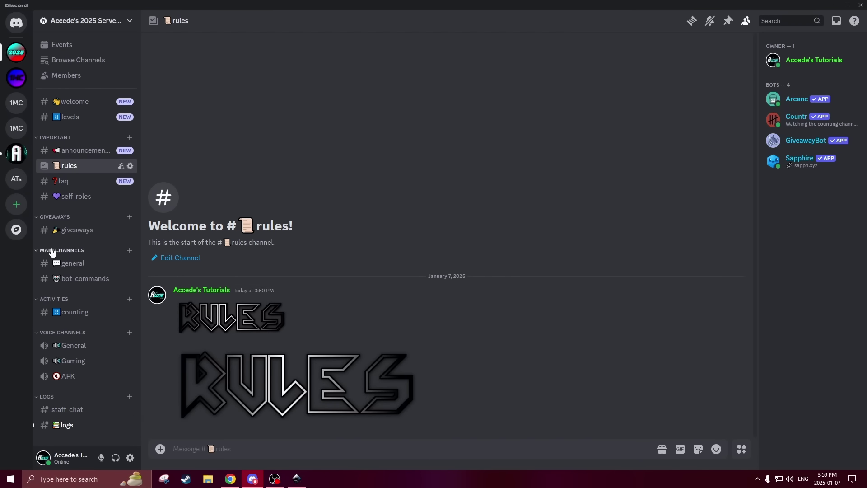
Step: Look through the server's channels, including general, rules, announcements, faq, giveaways, welcome and levels
left_click(65, 265)
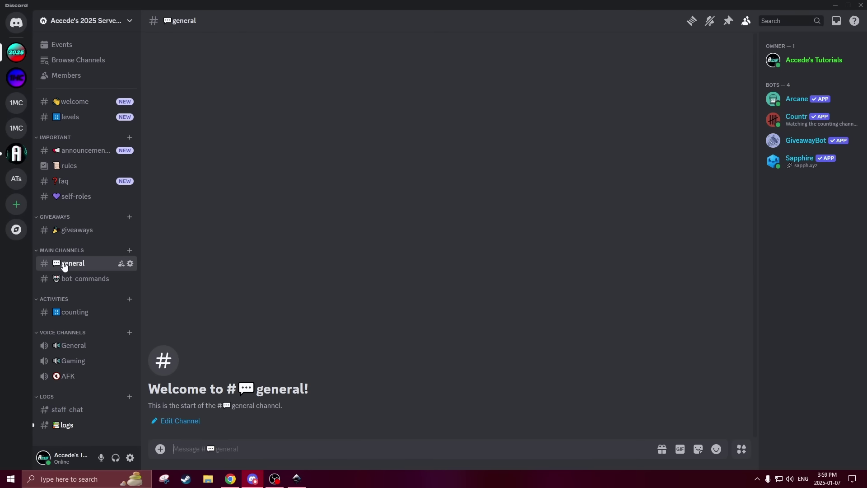
left_click(72, 166)
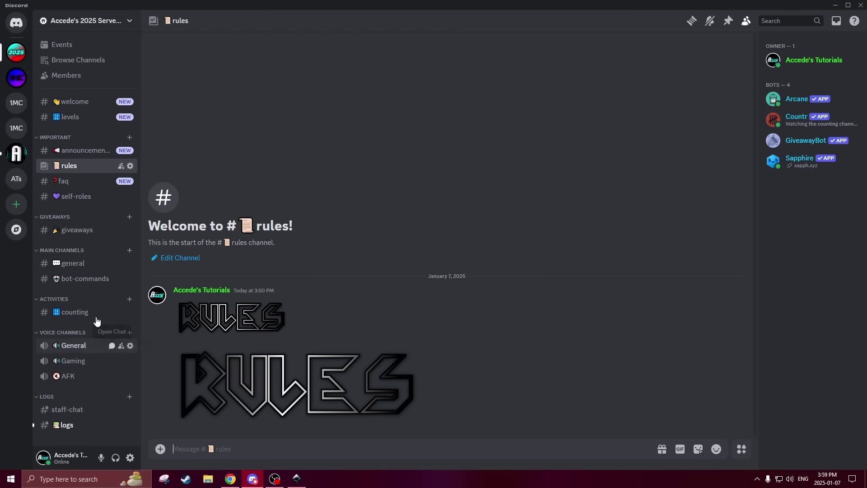
left_click(84, 265)
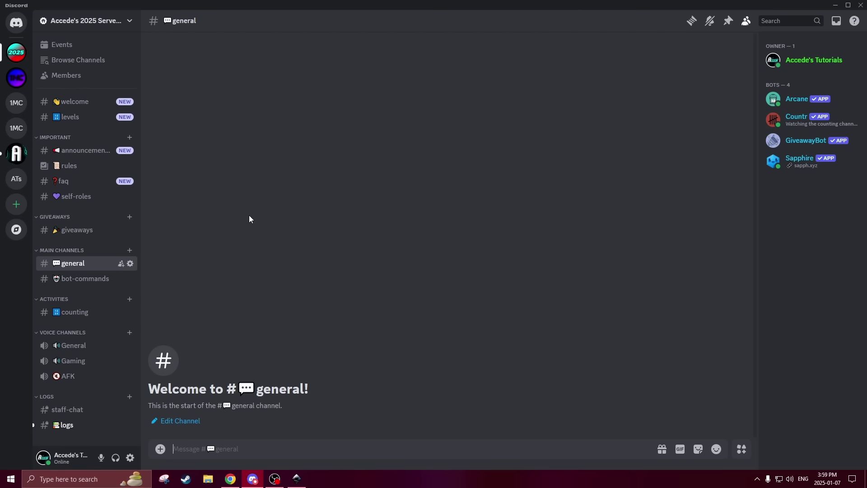
left_click(90, 179)
left_click(89, 153)
left_click(88, 167)
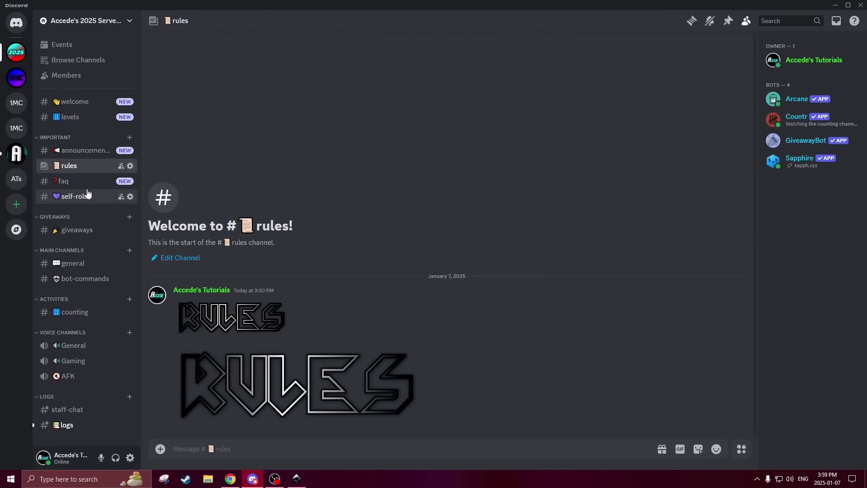
left_click(88, 182)
left_click(87, 231)
left_click(87, 264)
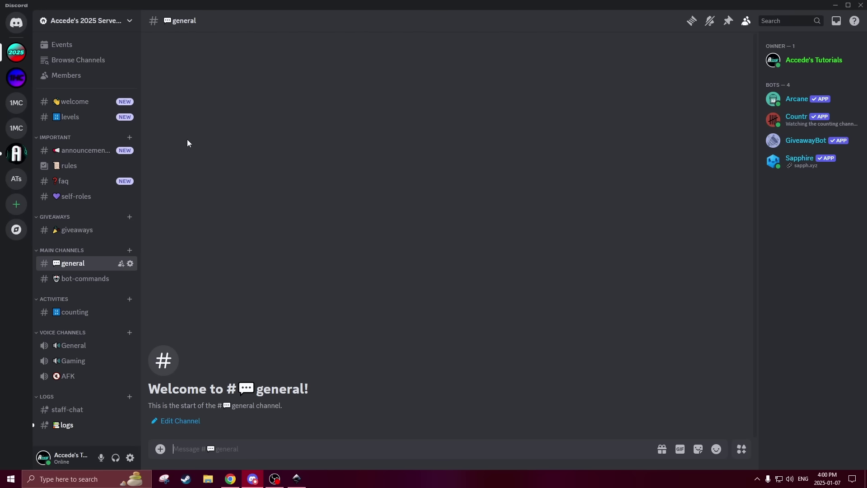
left_click(89, 102)
left_click(89, 119)
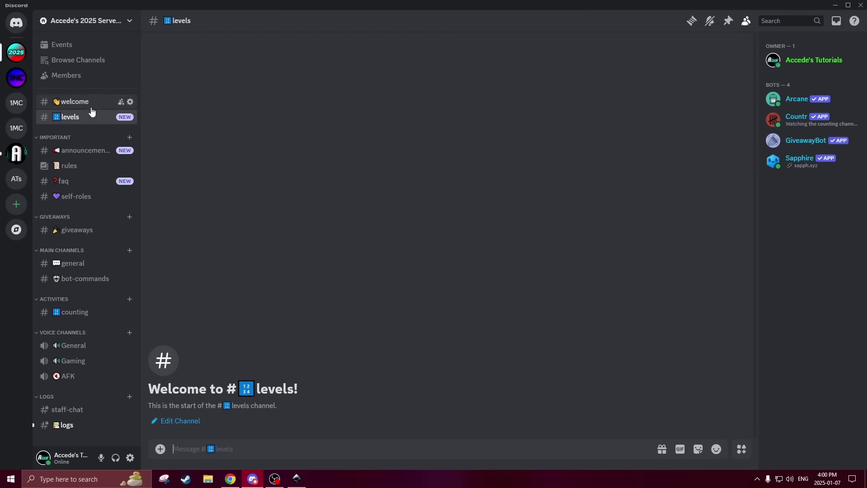
left_click(76, 264)
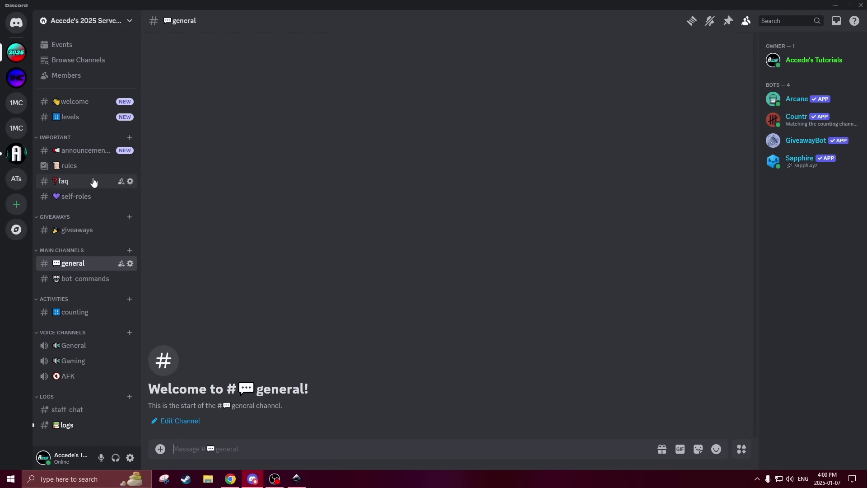